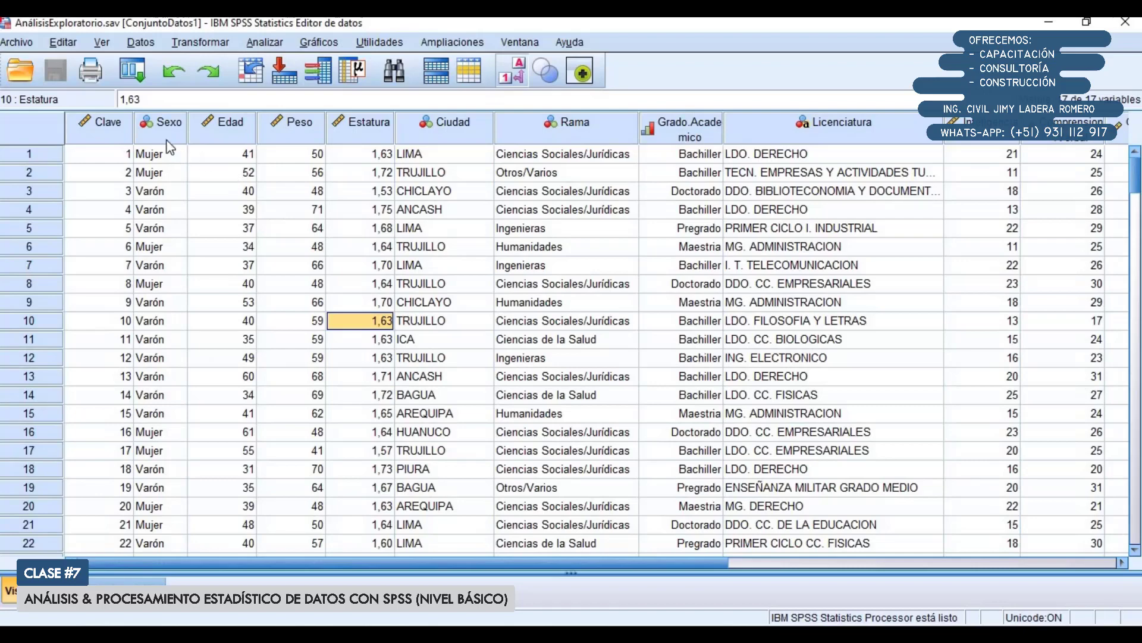
Step: Review the Sexo, Edad, Peso and Estatura variables in the data set, ending on the Edad column
{"action": "left_click", "coordinate": [160, 122]}
{"action": "left_click", "coordinate": [229, 122]}
{"action": "left_click", "coordinate": [298, 126]}
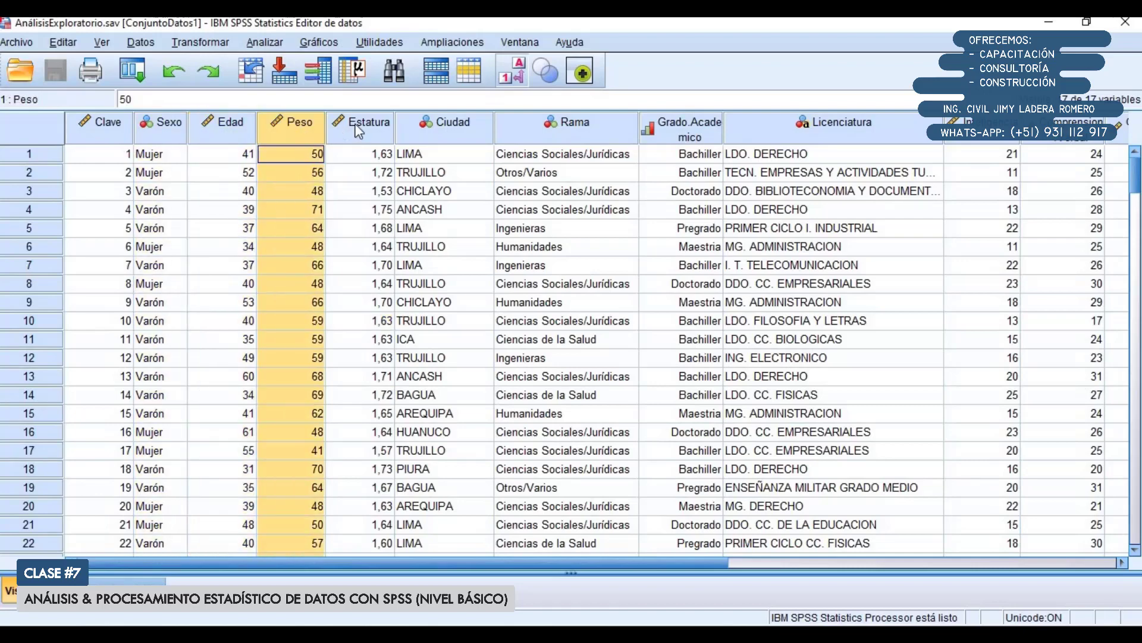
{"action": "left_click", "coordinate": [376, 127]}
{"action": "left_click_drag", "start_coordinate": [491, 563], "coordinate": [734, 562]}
{"action": "left_click_drag", "start_coordinate": [397, 574], "coordinate": [141, 568]}
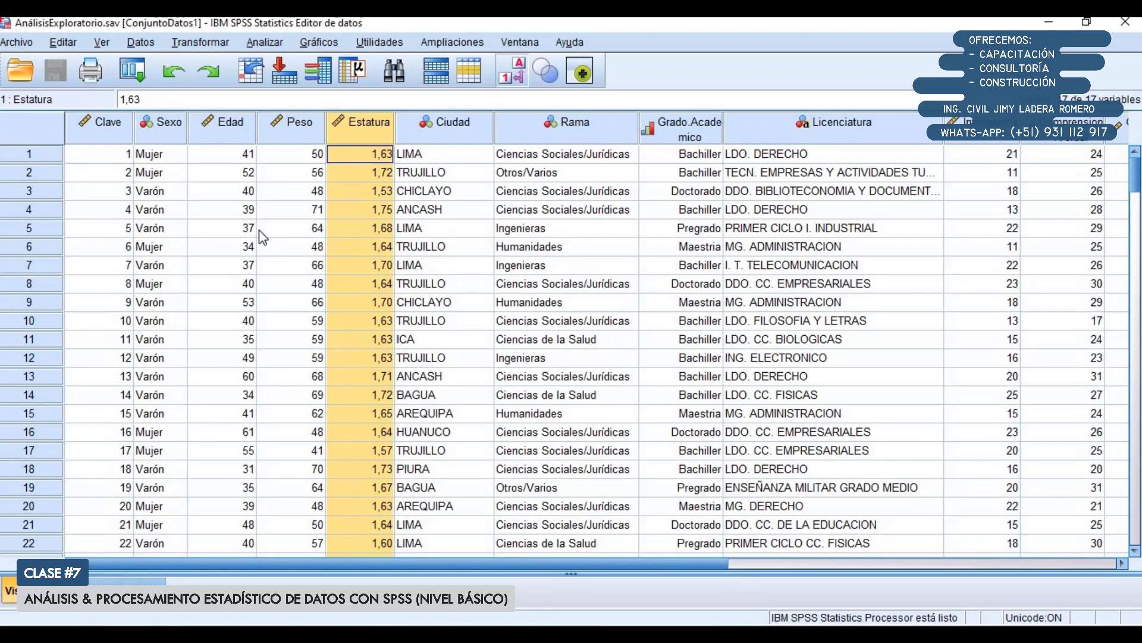
{"action": "left_click", "coordinate": [224, 130]}
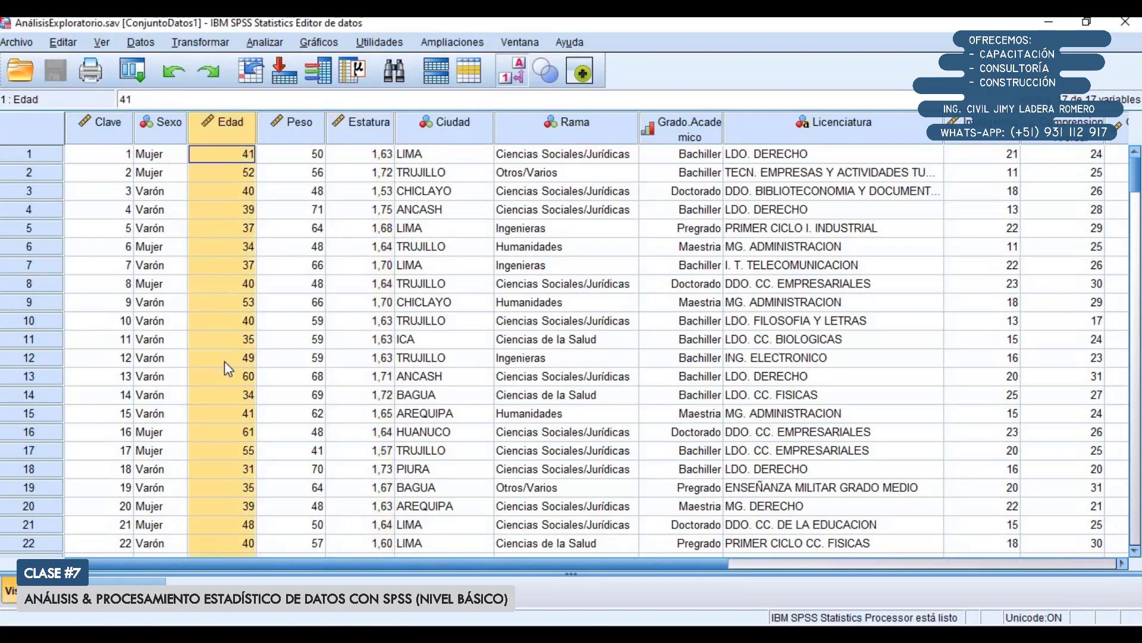
{"action": "left_click", "coordinate": [238, 307]}
Step: Run the Explorar descriptive analysis with Edad as the dependent variable and maximize the results window
{"action": "left_click", "coordinate": [270, 39]}
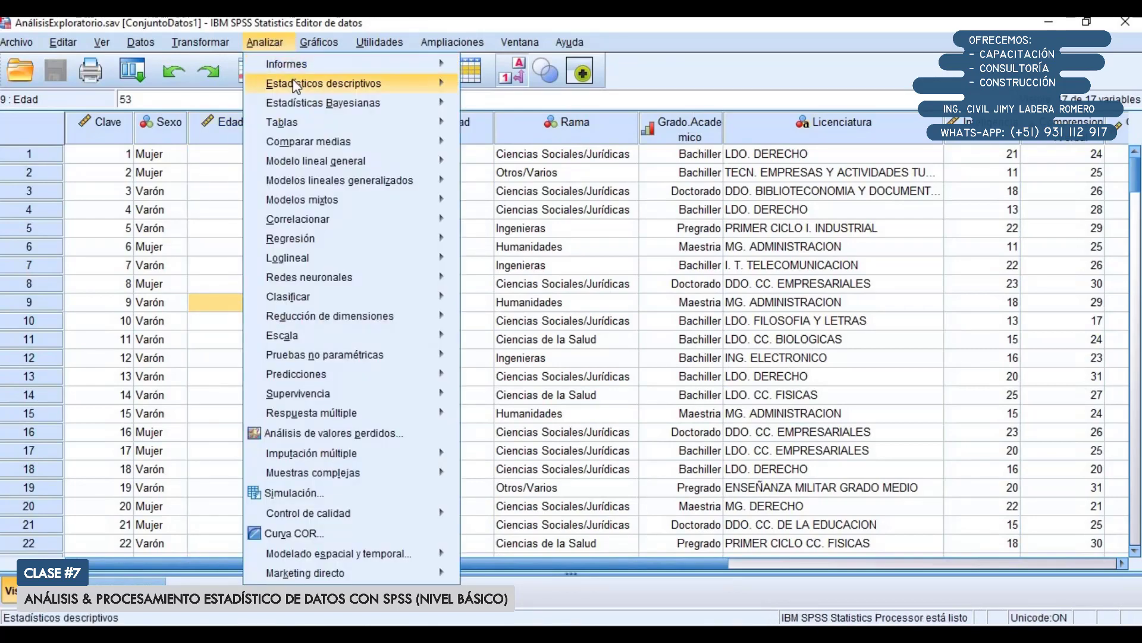
{"action": "mouse_move", "coordinate": [295, 86]}
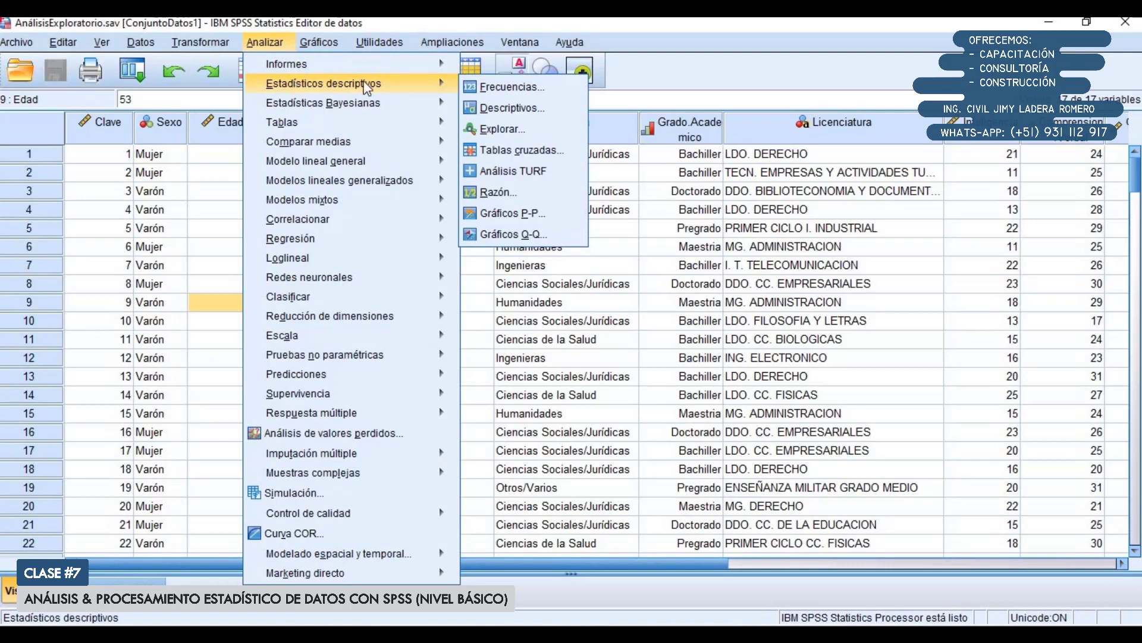
{"action": "left_click", "coordinate": [519, 131]}
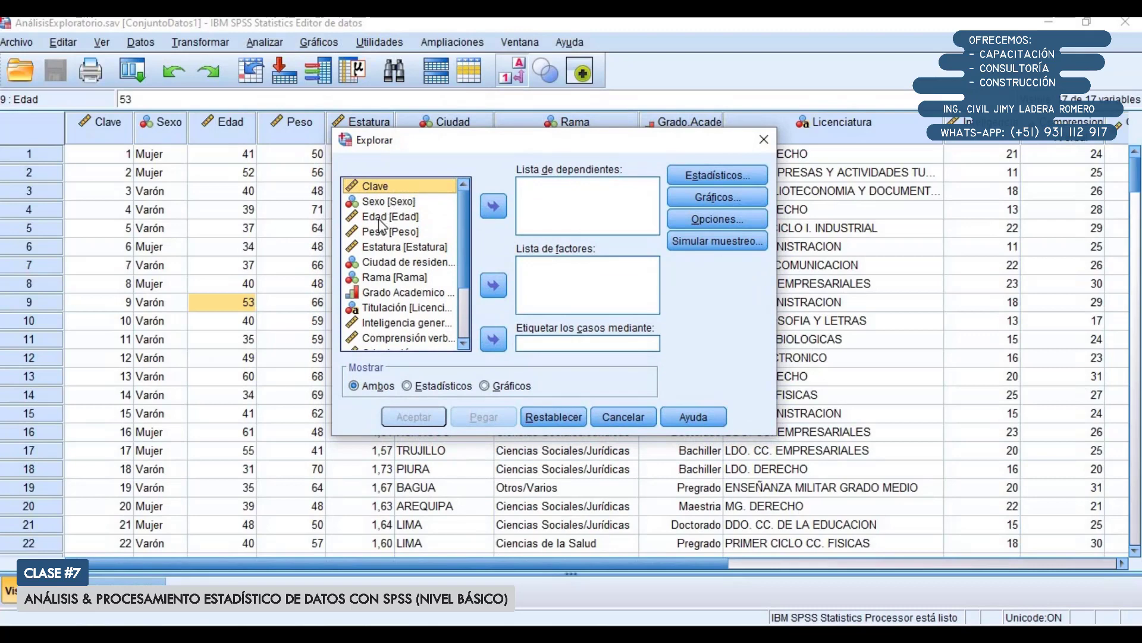
{"action": "left_click", "coordinate": [380, 218]}
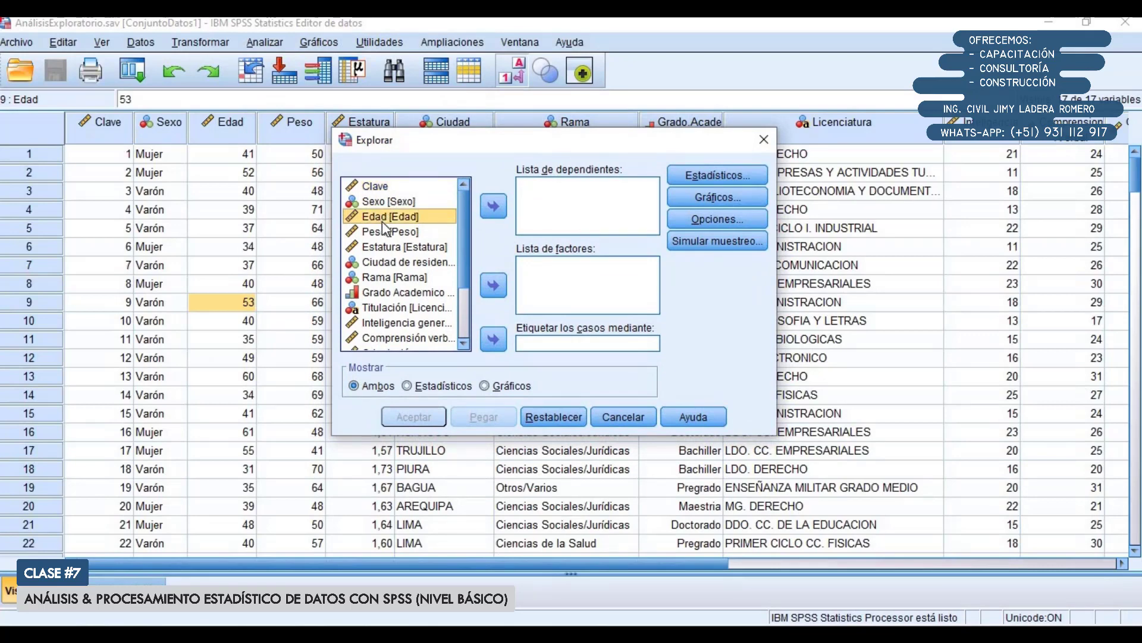
{"action": "left_click", "coordinate": [494, 207]}
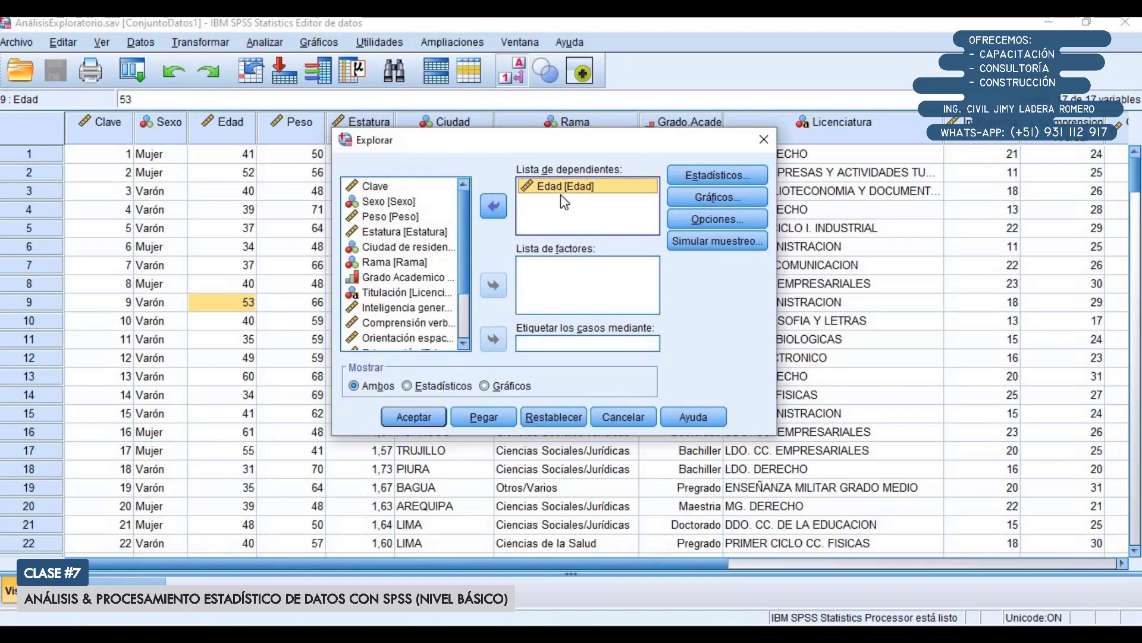
{"action": "left_click", "coordinate": [409, 415]}
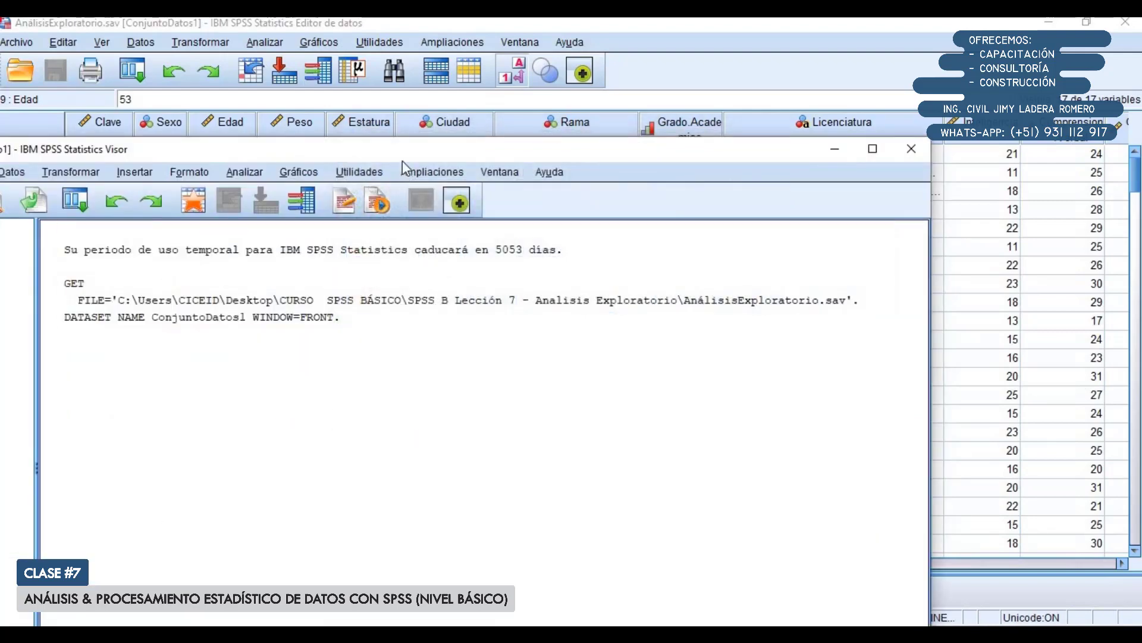
{"action": "double_click", "coordinate": [407, 155]}
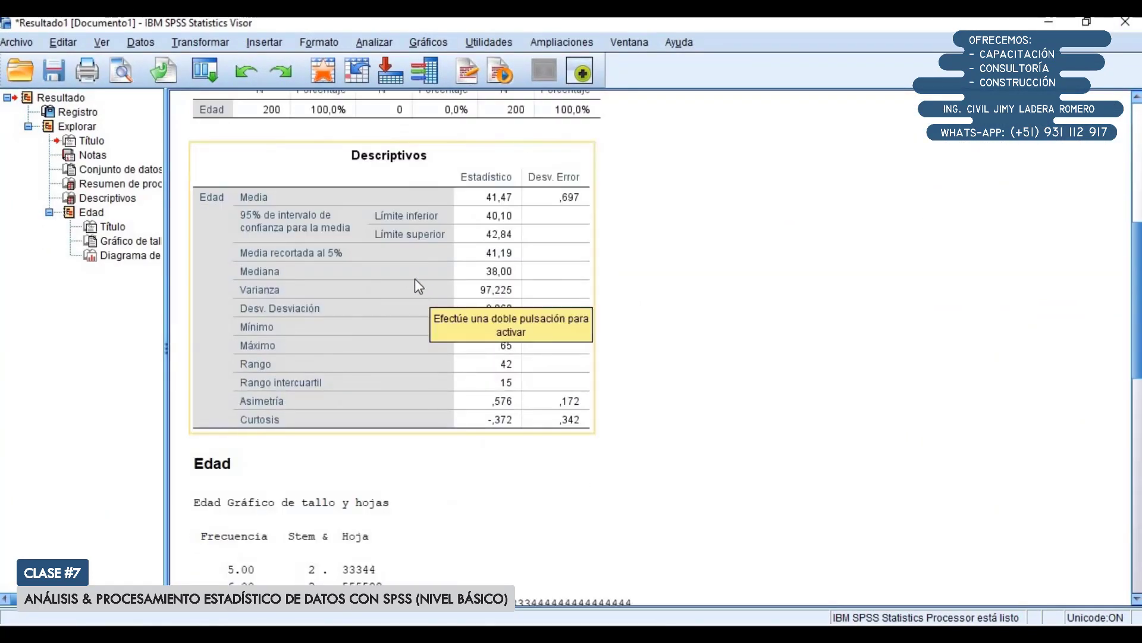
Step: Examine the Descriptivos table and the stem-and-leaf plot for Edad in the results
{"action": "scroll", "coordinate": [450, 328], "scroll_direction": "up", "scroll_amount": 1}
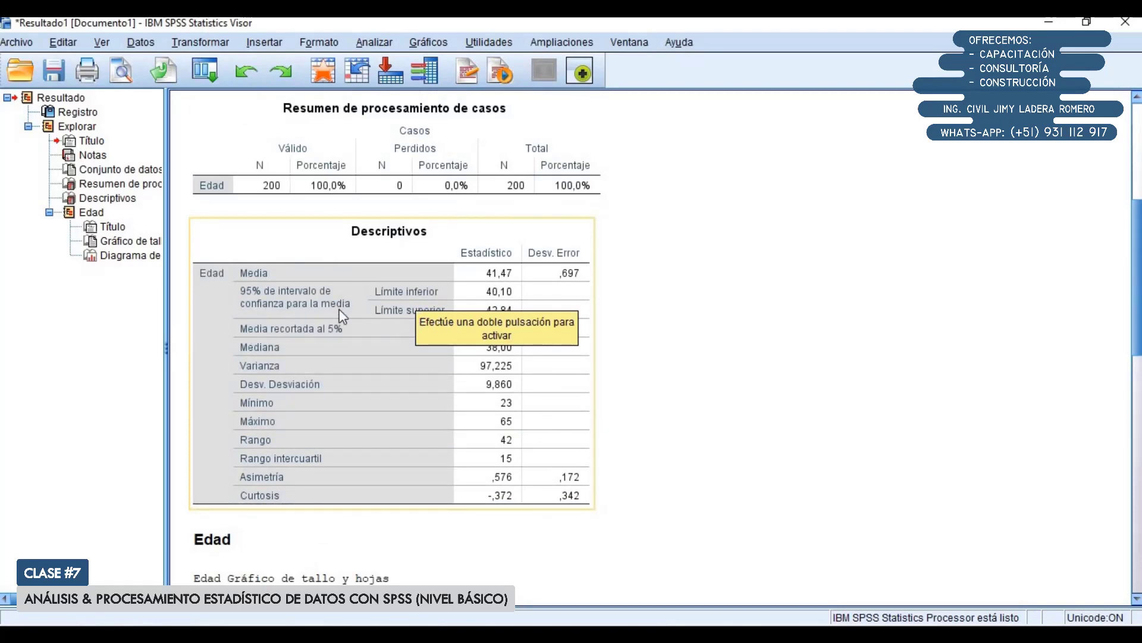
{"action": "scroll", "coordinate": [346, 303], "scroll_direction": "down", "scroll_amount": 1}
{"action": "scroll", "coordinate": [351, 297], "scroll_direction": "down", "scroll_amount": 3}
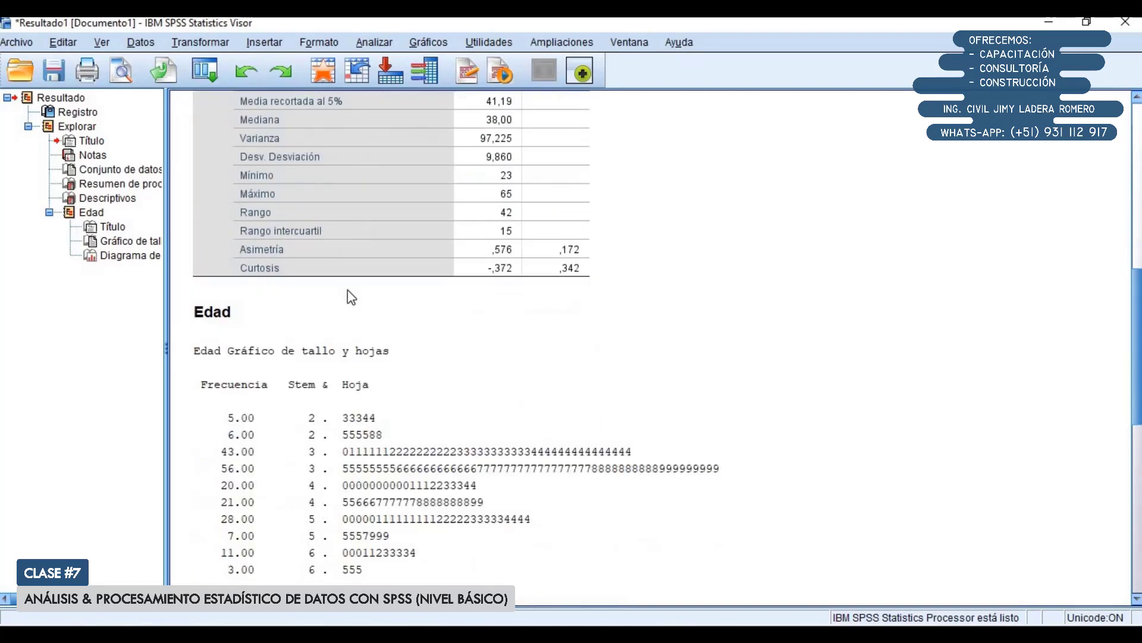
{"action": "left_click", "coordinate": [360, 344]}
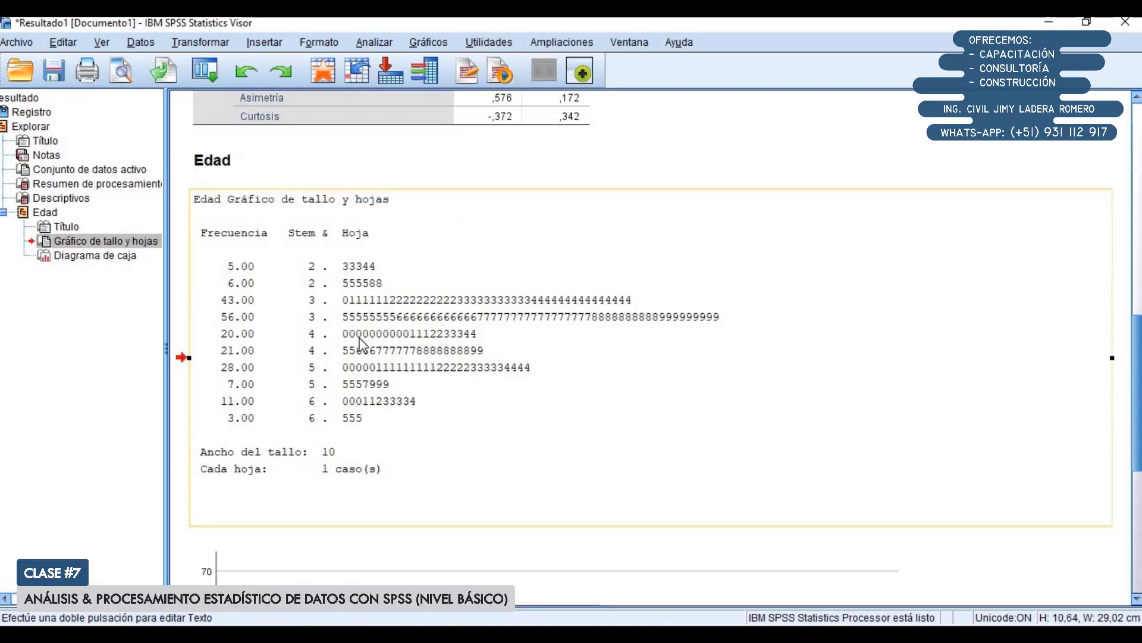
{"action": "scroll", "coordinate": [360, 343], "scroll_direction": "up", "scroll_amount": 2}
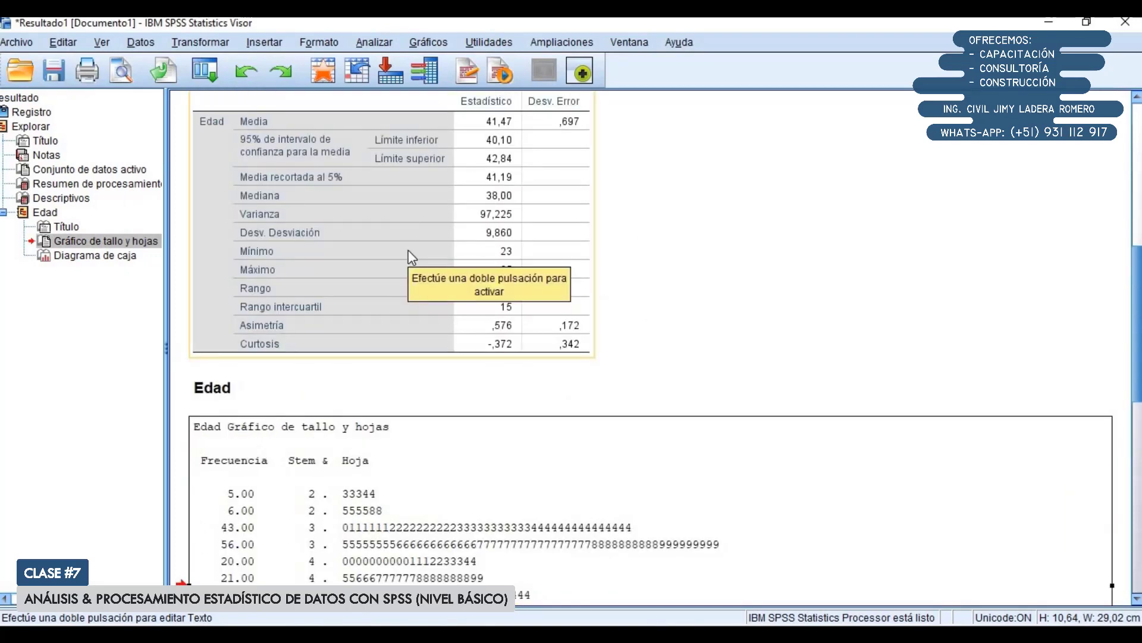
{"action": "scroll", "coordinate": [411, 257], "scroll_direction": "up", "scroll_amount": 1}
{"action": "left_click", "coordinate": [298, 261]}
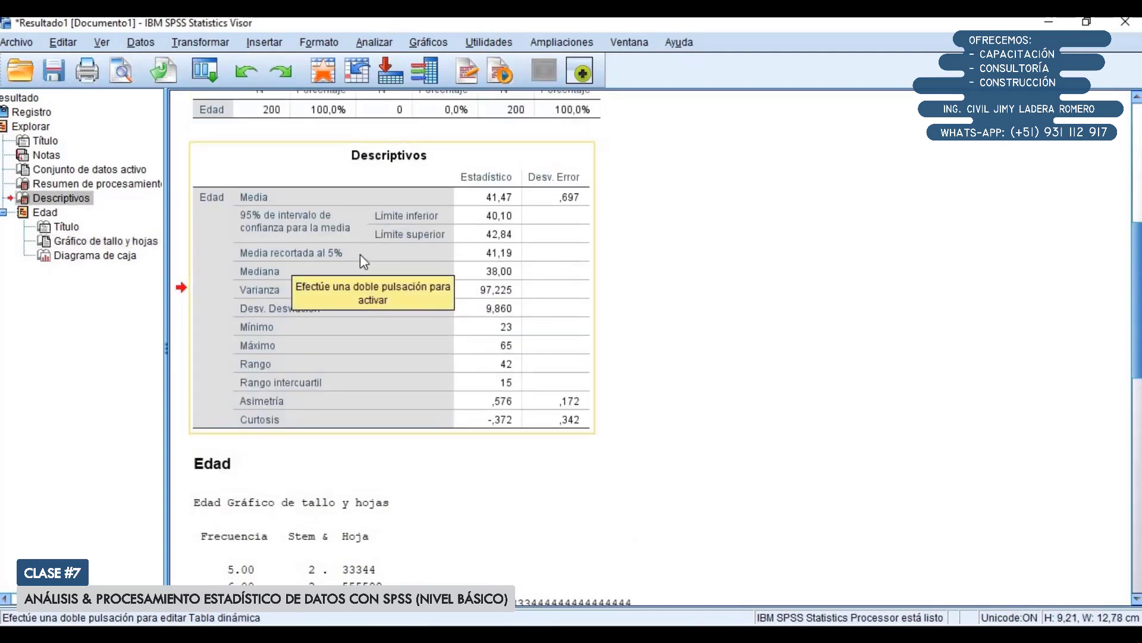
Step: Narrow the frame of the Edad stem-and-leaf plot so it ends a little beyond the longest row
{"action": "scroll", "coordinate": [375, 265], "scroll_direction": "down", "scroll_amount": 1}
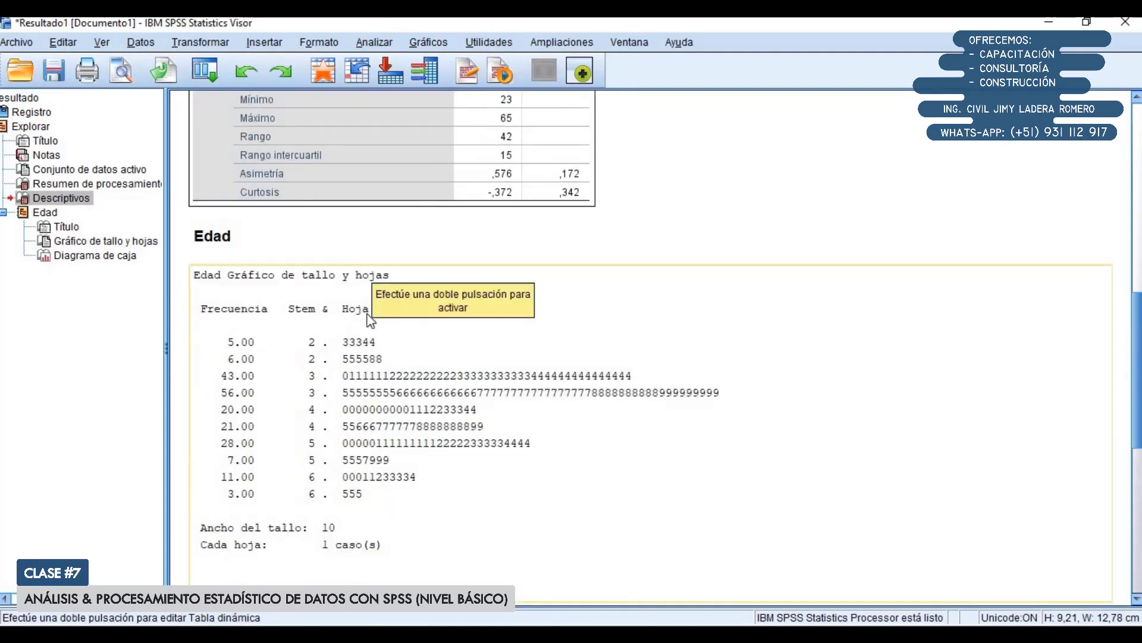
{"action": "scroll", "coordinate": [372, 316], "scroll_direction": "down", "scroll_amount": 3}
{"action": "left_click", "coordinate": [291, 355]}
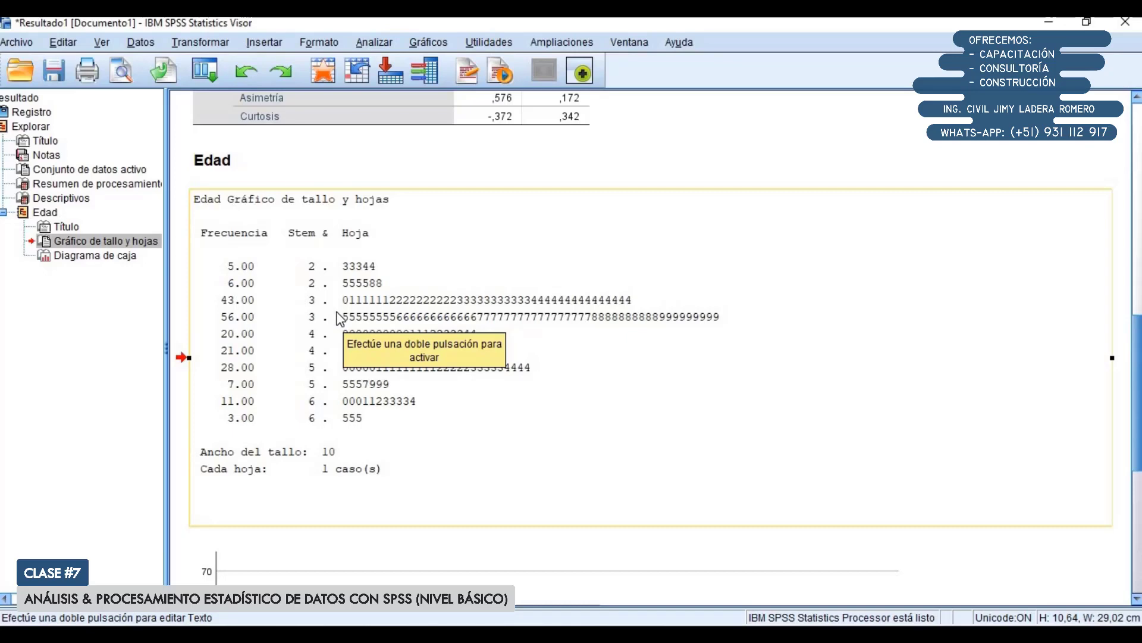
{"action": "left_click_drag", "start_coordinate": [1113, 358], "coordinate": [817, 340]}
Step: Examine the Edad box plot and the 5% trimmed mean in the Descriptivos table
{"action": "scroll", "coordinate": [423, 332], "scroll_direction": "down", "scroll_amount": 10}
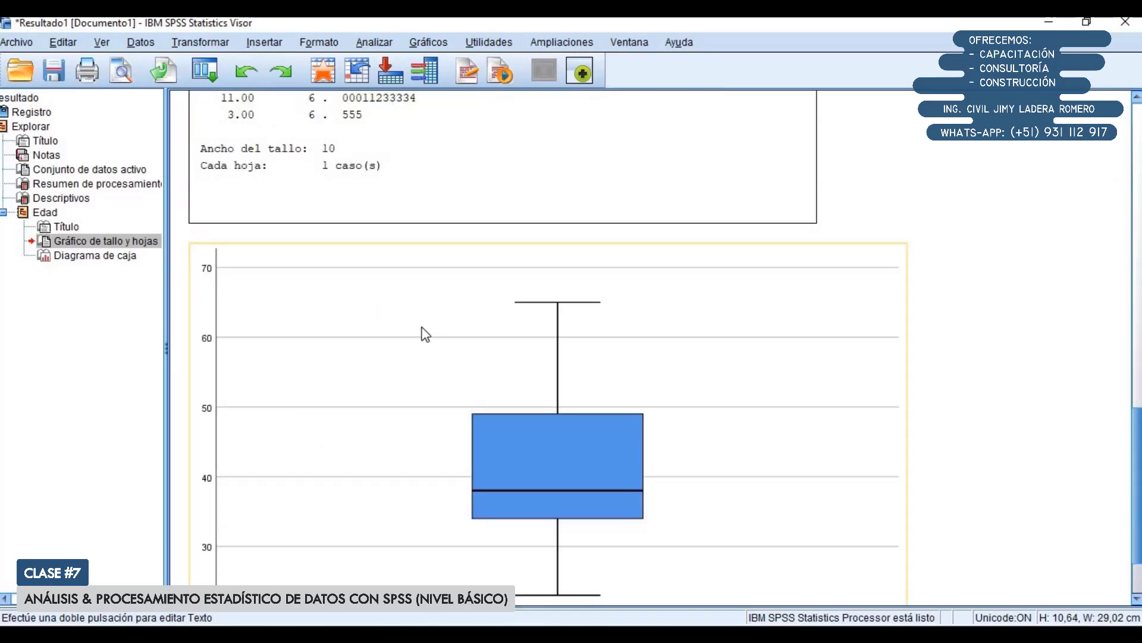
{"action": "left_click", "coordinate": [426, 290]}
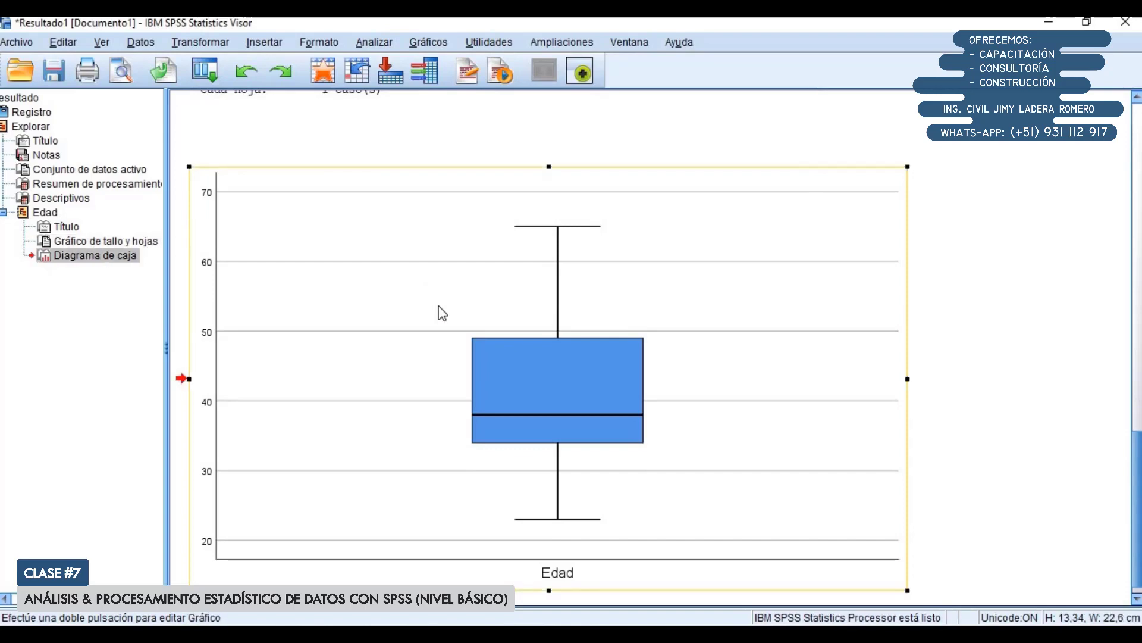
{"action": "scroll", "coordinate": [442, 321], "scroll_direction": "down", "scroll_amount": 1}
{"action": "scroll", "coordinate": [442, 333], "scroll_direction": "up", "scroll_amount": 10}
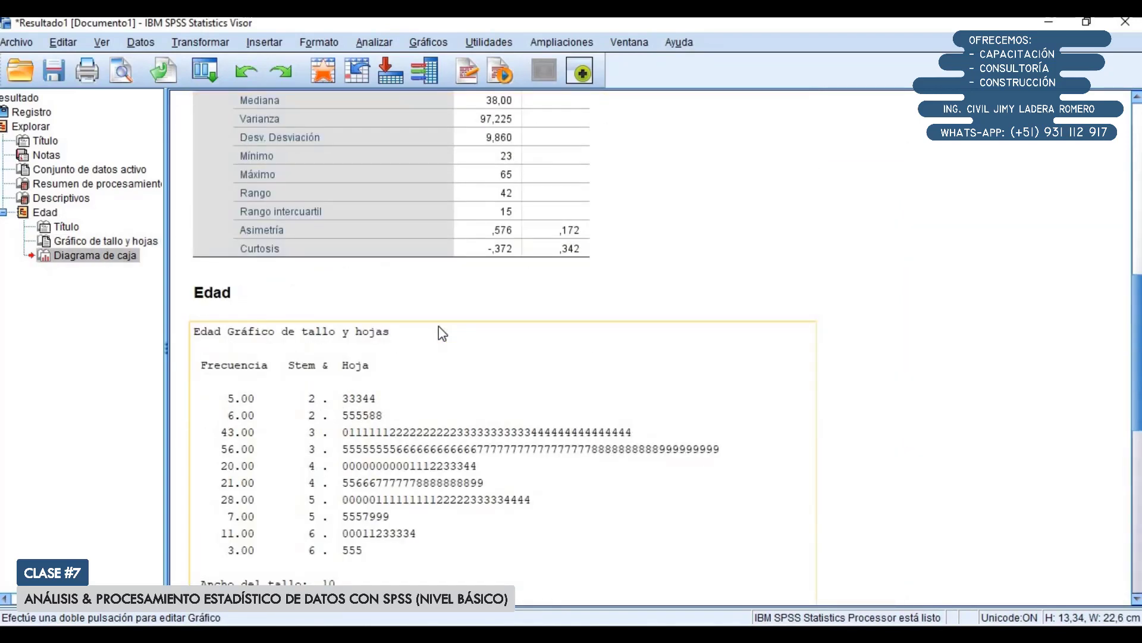
{"action": "scroll", "coordinate": [442, 334], "scroll_direction": "up", "scroll_amount": 10}
{"action": "scroll", "coordinate": [441, 333], "scroll_direction": "down", "scroll_amount": 7}
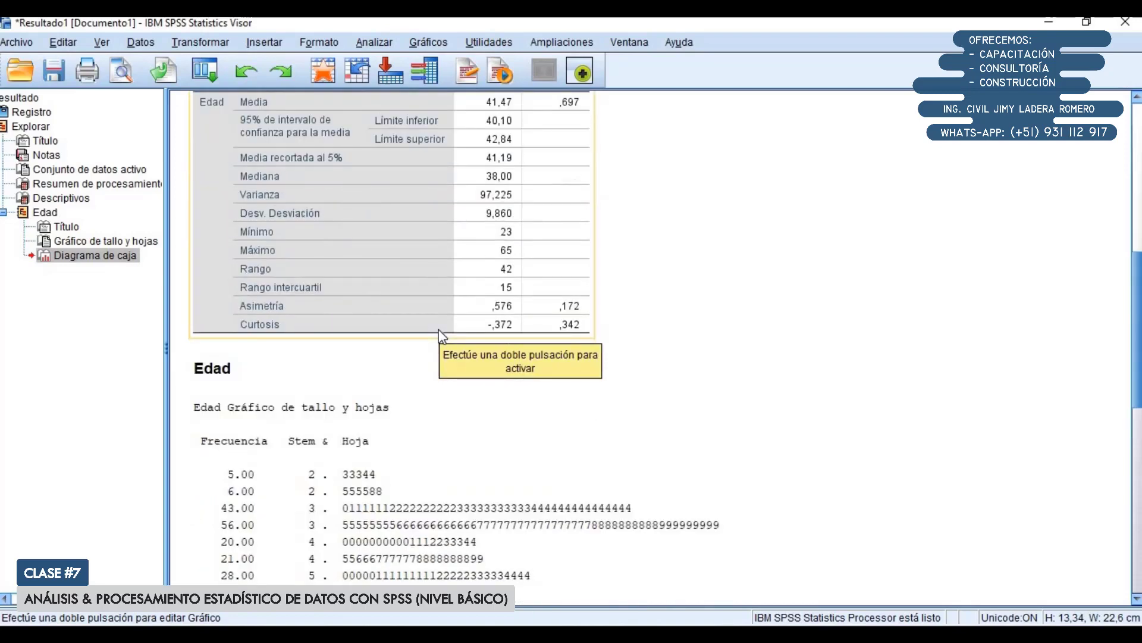
{"action": "scroll", "coordinate": [441, 334], "scroll_direction": "up", "scroll_amount": 4}
{"action": "left_click", "coordinate": [315, 244]}
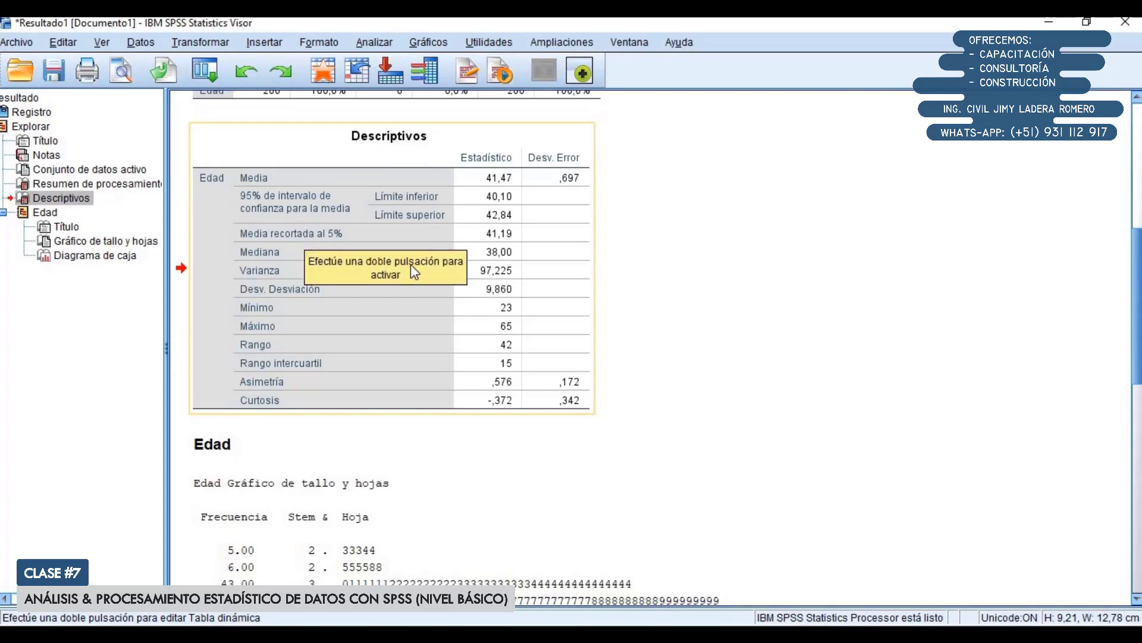
{"action": "left_click", "coordinate": [499, 236]}
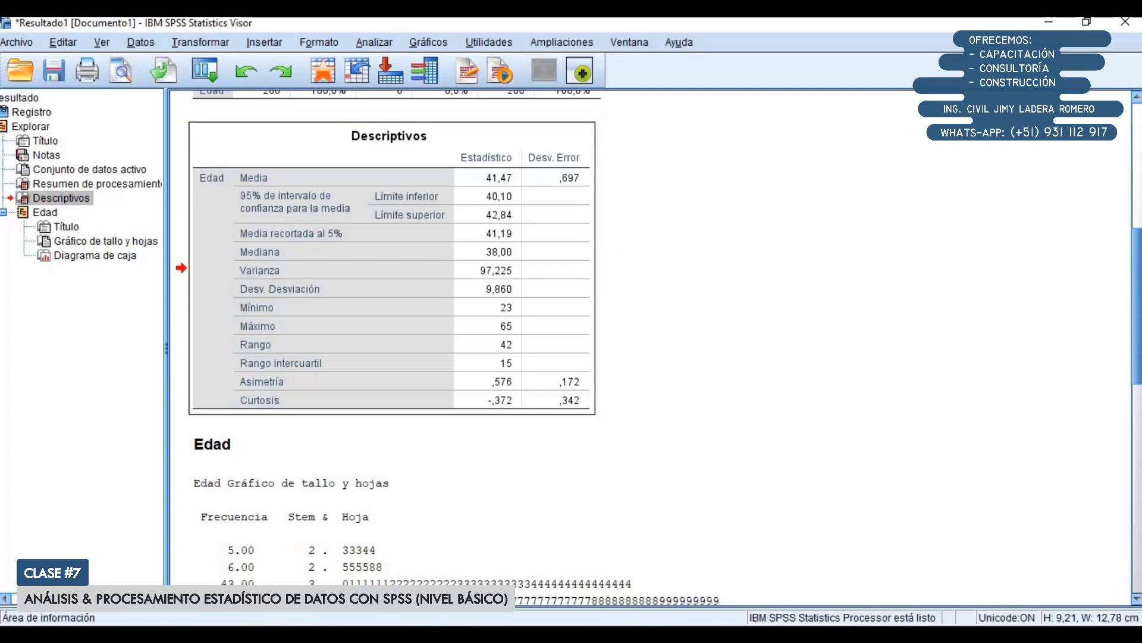
Step: In the data editor, change the Edad of cases 1 to 5 to 410, 520, 400, 390 and 370, and select those rows
{"action": "left_click", "coordinate": [376, 624]}
{"action": "left_click", "coordinate": [417, 572]}
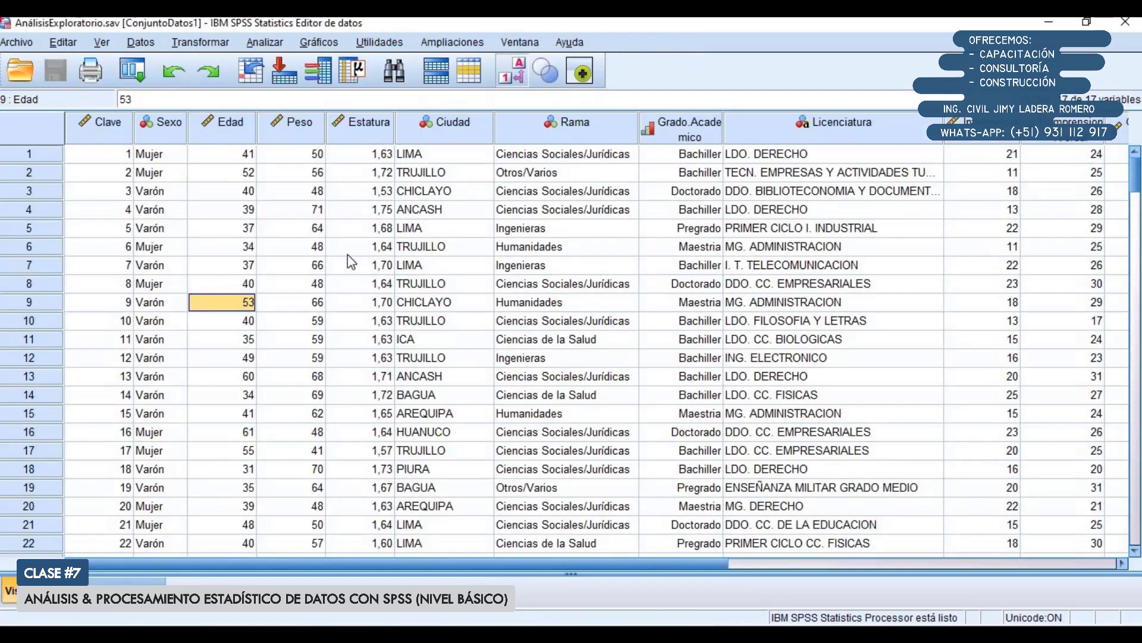
{"action": "left_click", "coordinate": [249, 155]}
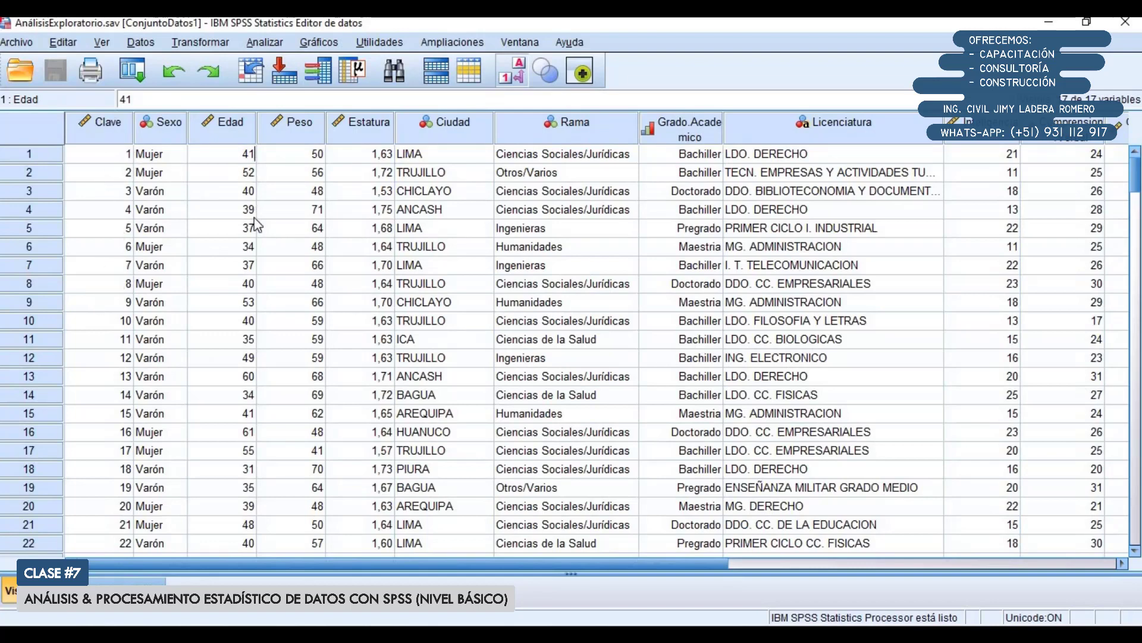
{"action": "type", "text": "0"}
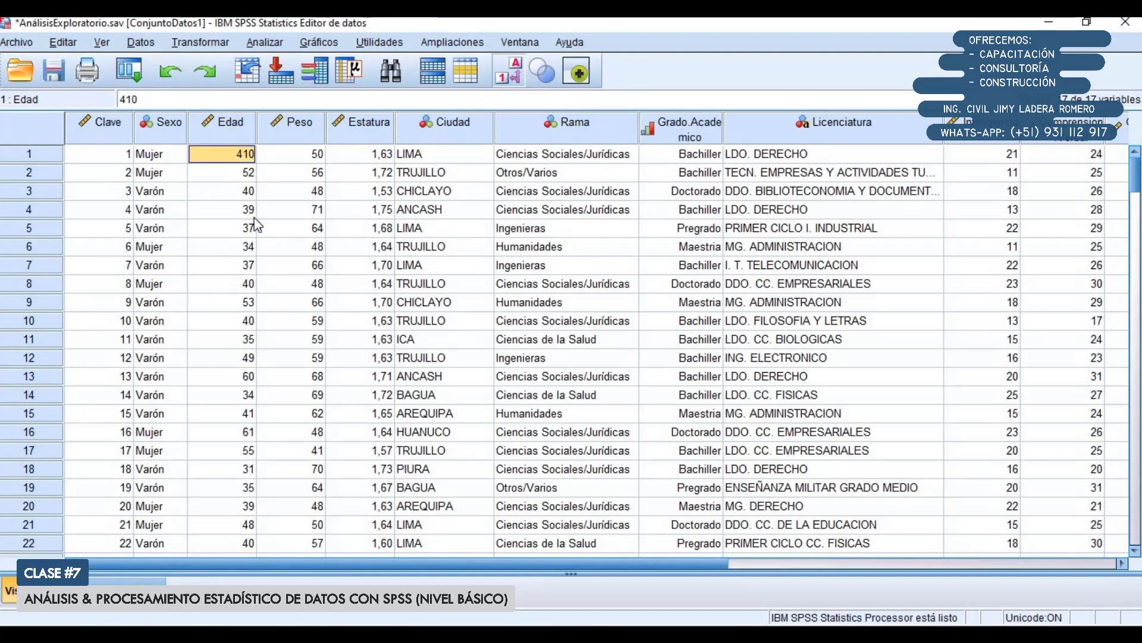
{"action": "key", "text": "Down"}
{"action": "type", "text": "0"}
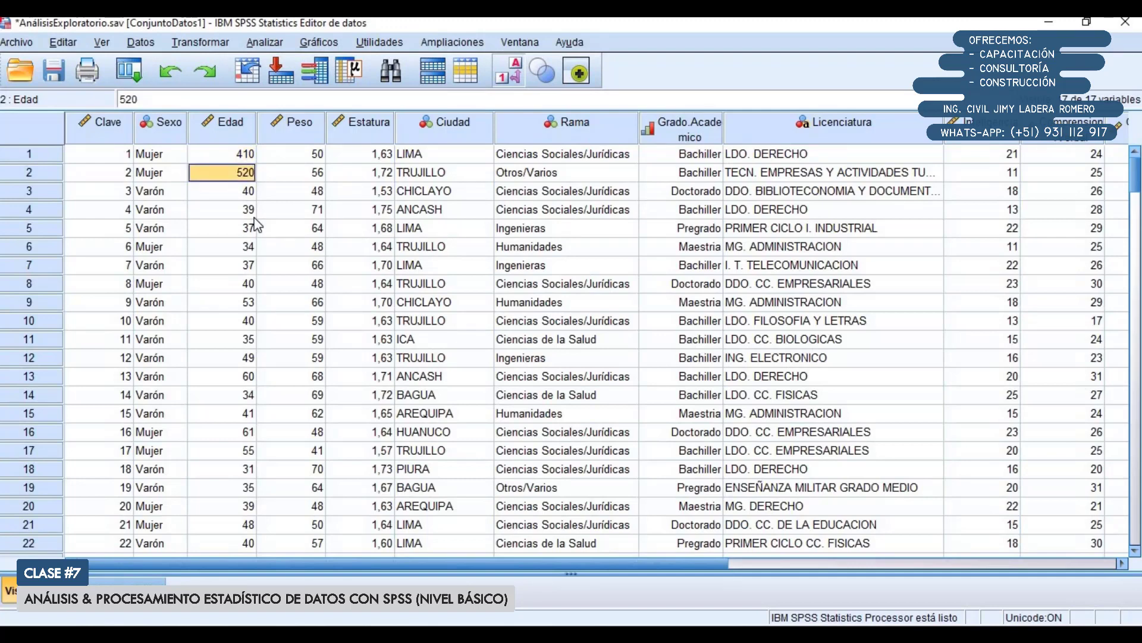
{"action": "key", "text": "Down"}
{"action": "type", "text": "0"}
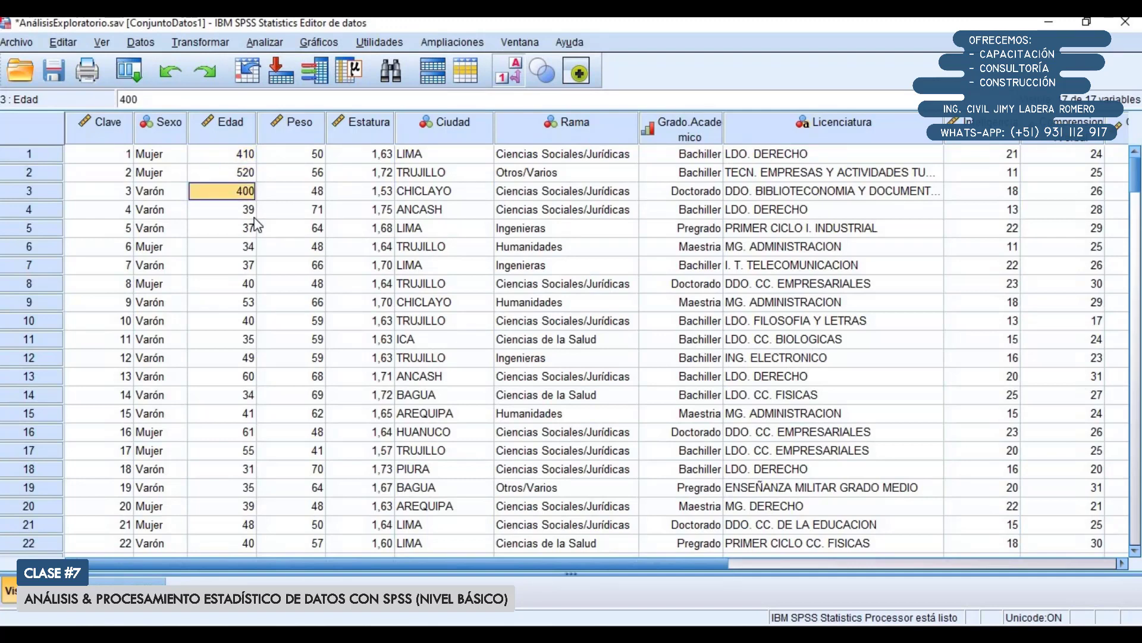
{"action": "double_click", "coordinate": [255, 214]}
{"action": "type", "text": "0"}
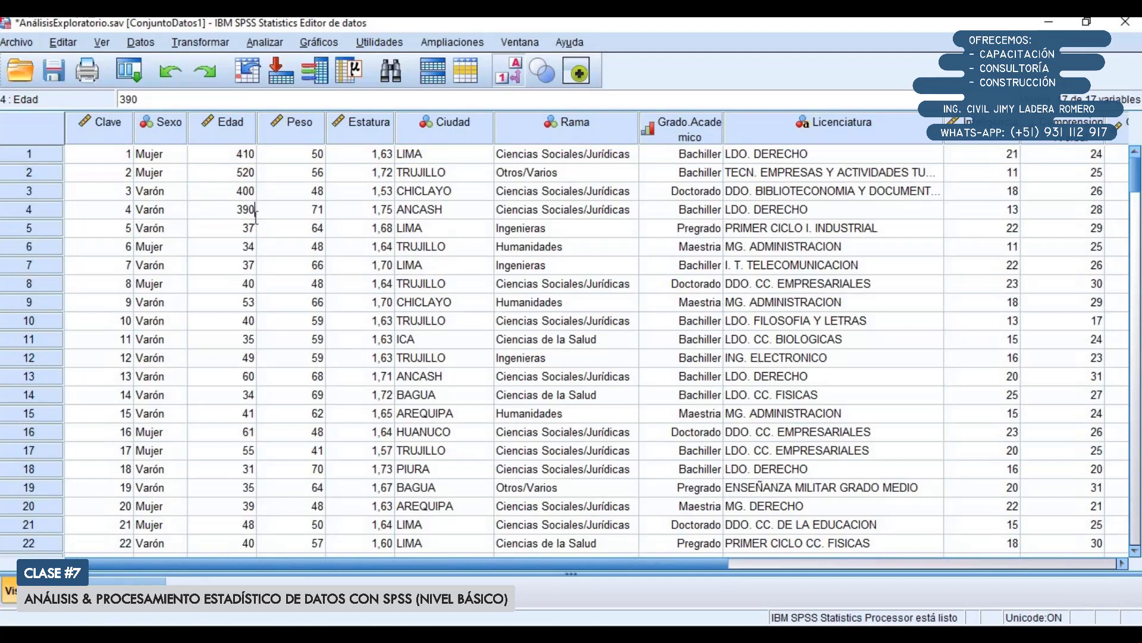
{"action": "double_click", "coordinate": [256, 227]}
{"action": "type", "text": "0"}
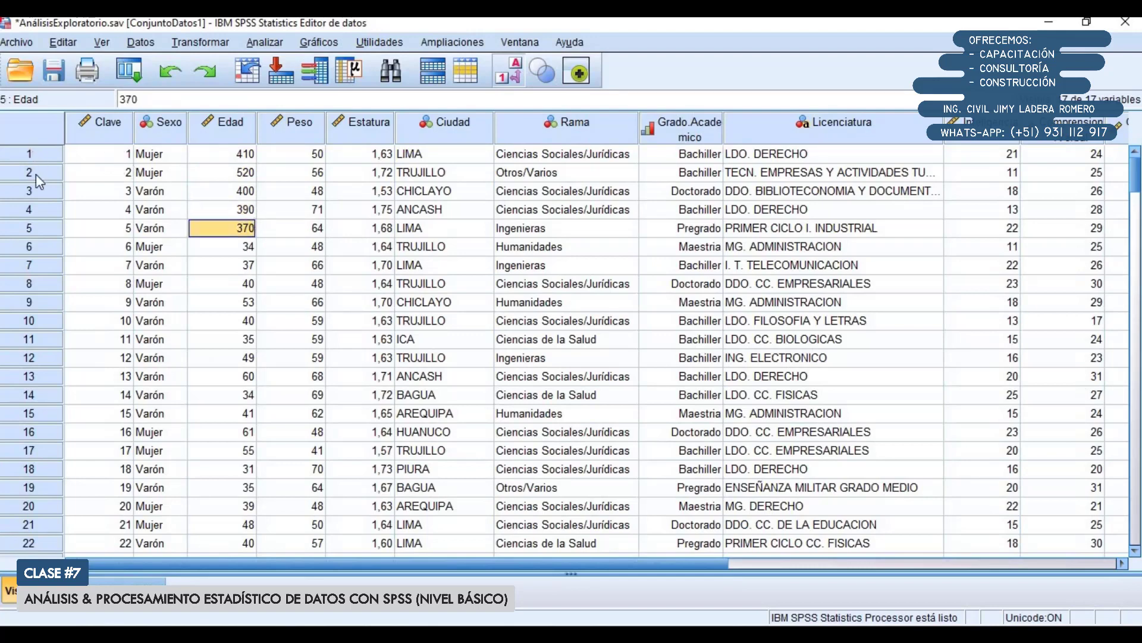
{"action": "left_click_drag", "start_coordinate": [32, 154], "coordinate": [38, 229]}
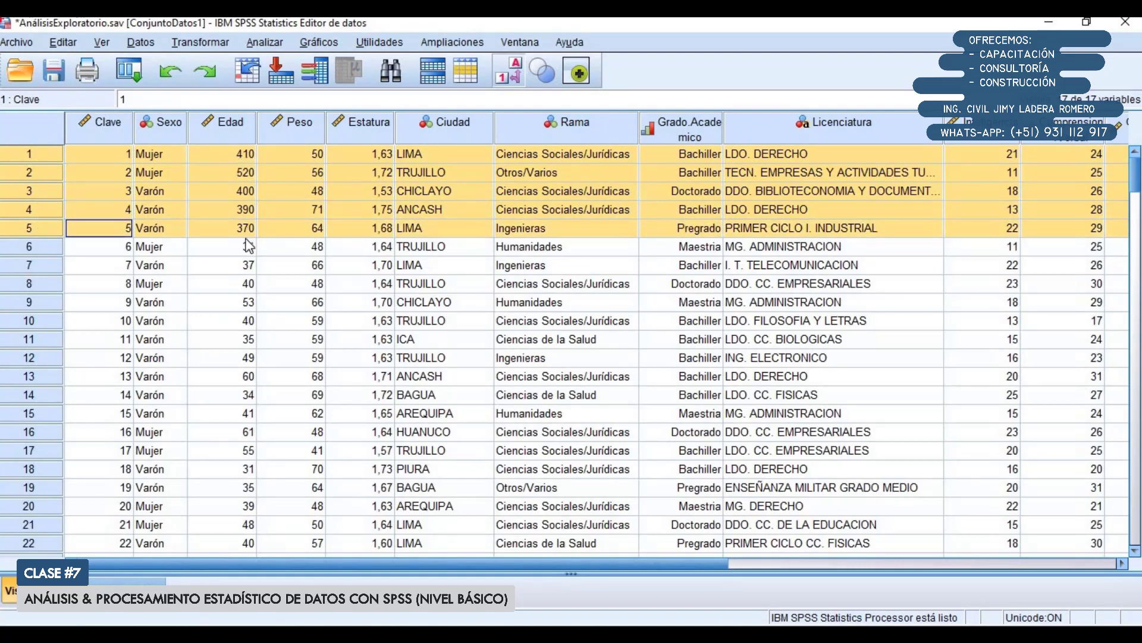
Step: Rerun the Explorar analysis for Edad on the modified data
{"action": "left_click", "coordinate": [265, 44]}
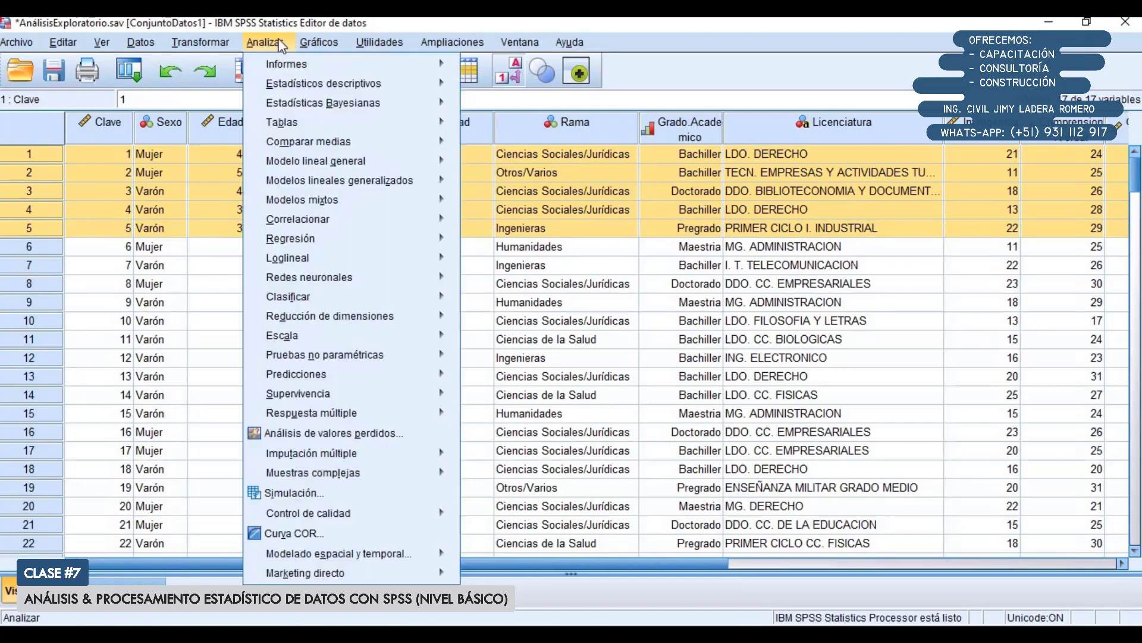
{"action": "mouse_move", "coordinate": [310, 86]}
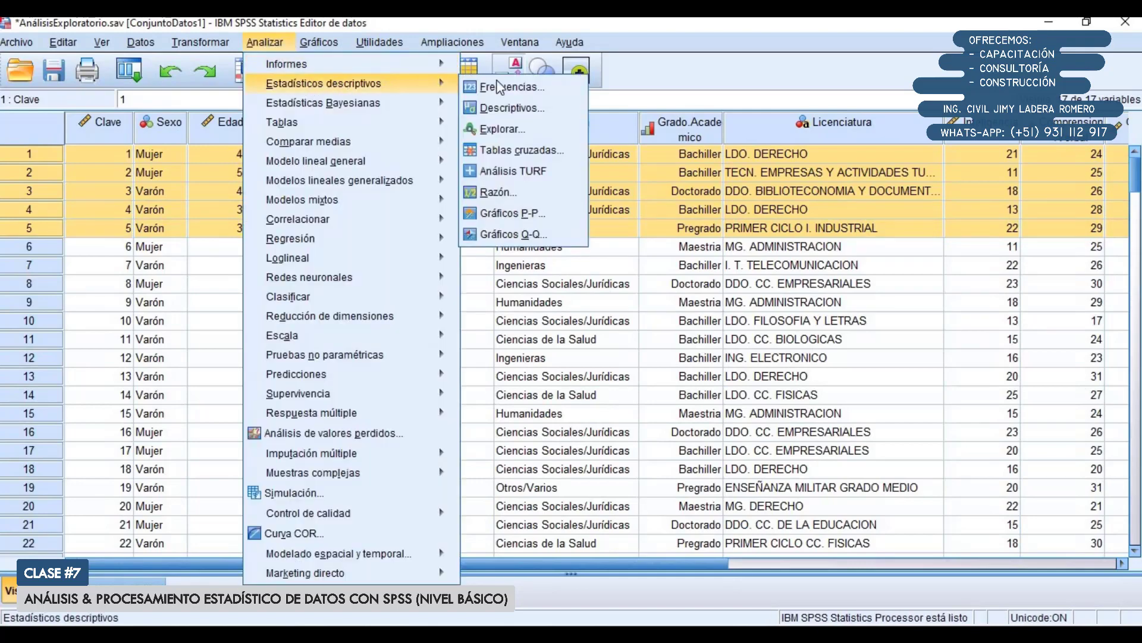
{"action": "left_click", "coordinate": [503, 128]}
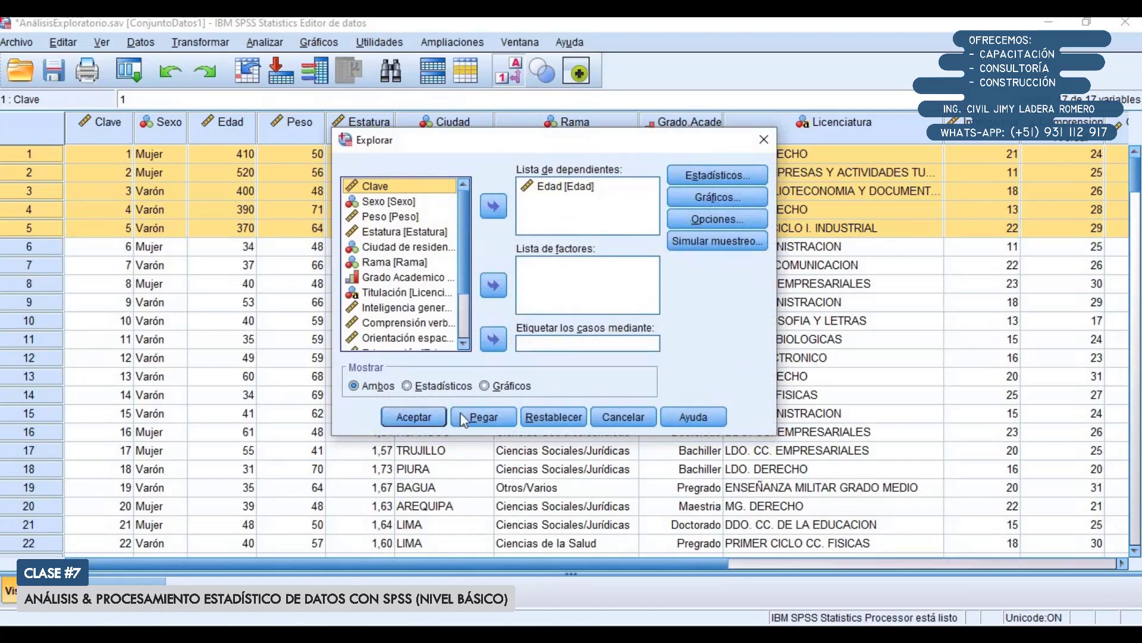
{"action": "left_click", "coordinate": [420, 417]}
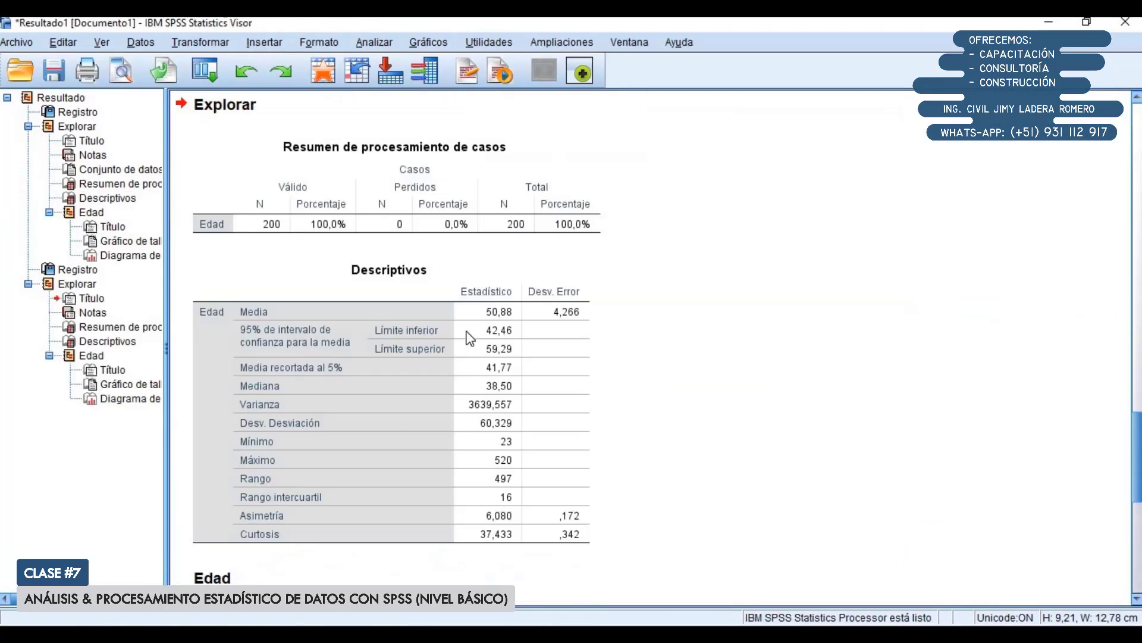
Step: Compare the mean and the 5% trimmed mean of Edad between the first and second Descriptivos tables
{"action": "scroll", "coordinate": [481, 335], "scroll_direction": "down", "scroll_amount": 2}
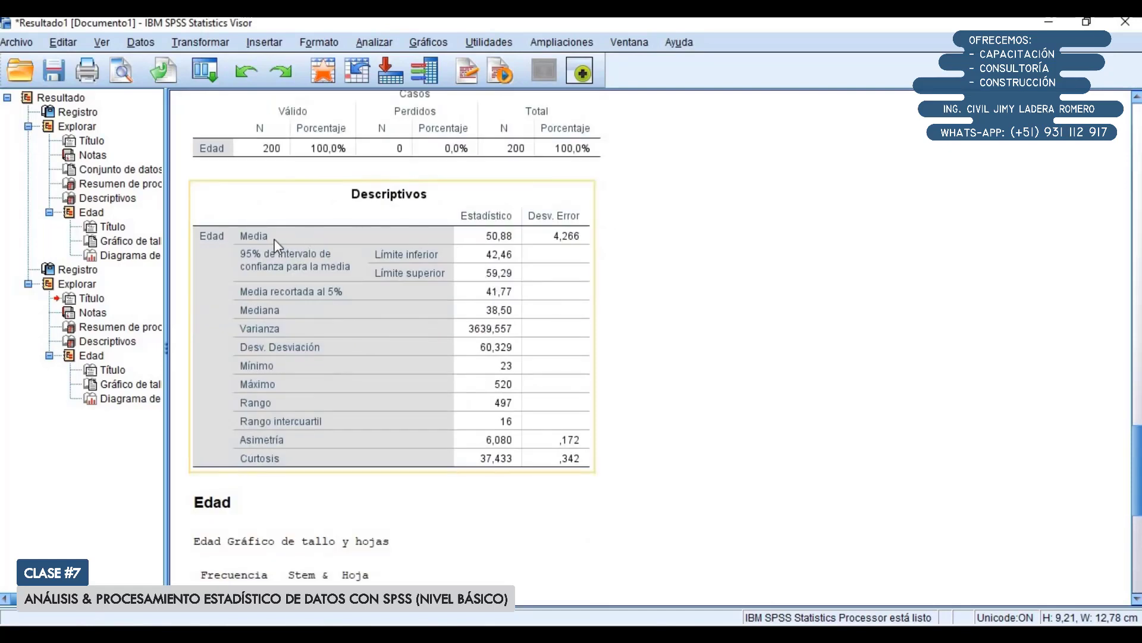
{"action": "scroll", "coordinate": [351, 265], "scroll_direction": "up", "scroll_amount": 5}
{"action": "scroll", "coordinate": [354, 271], "scroll_direction": "up", "scroll_amount": 15}
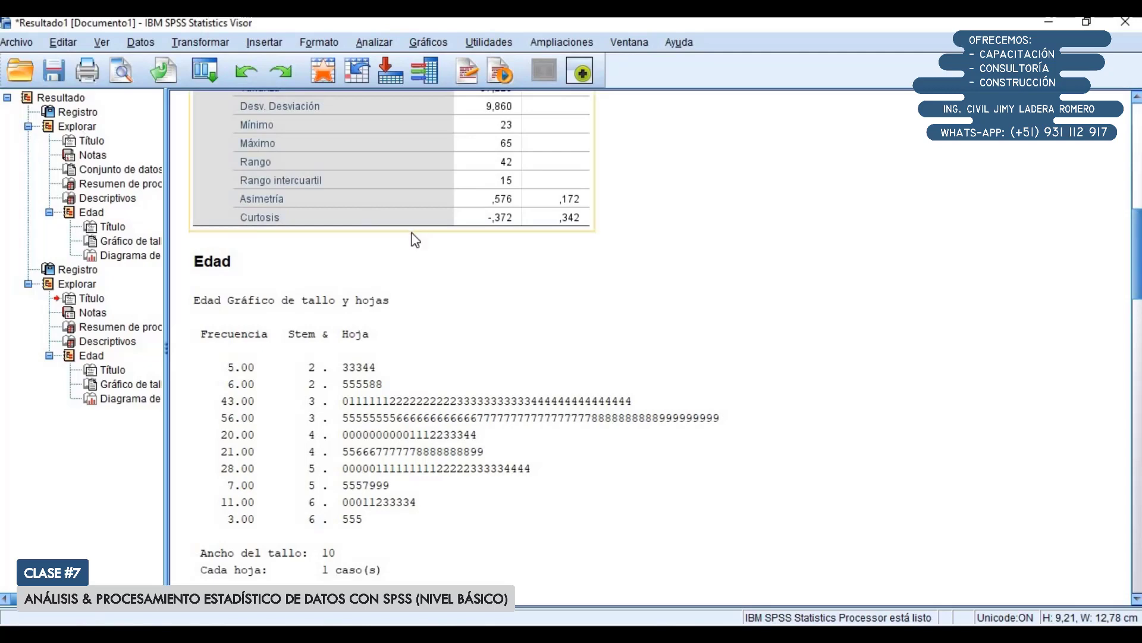
{"action": "scroll", "coordinate": [367, 217], "scroll_direction": "up", "scroll_amount": 4}
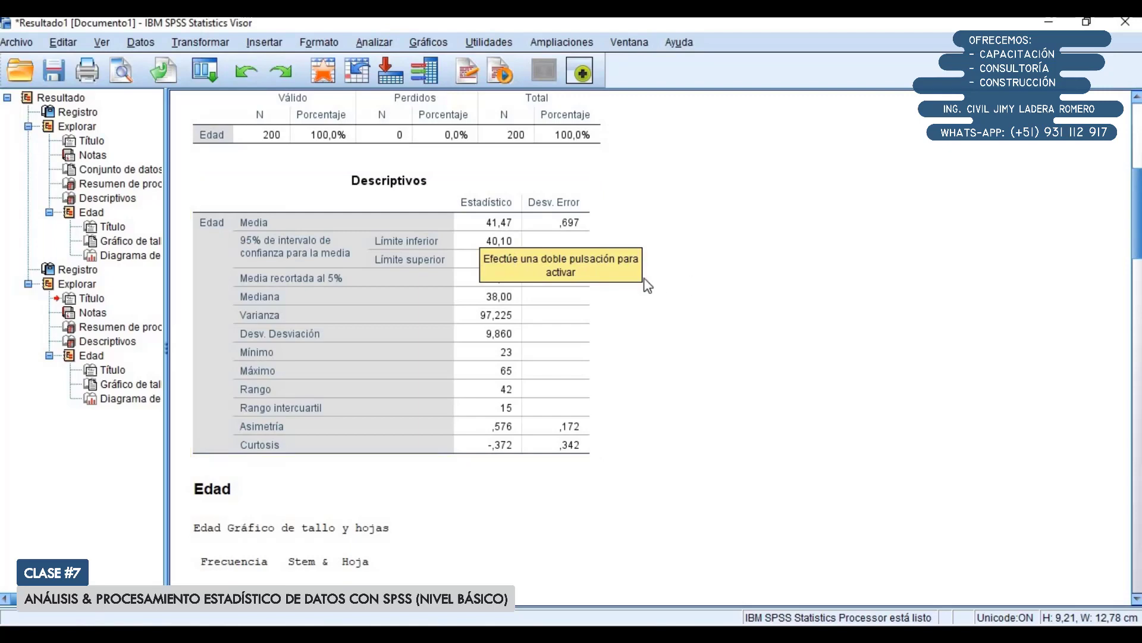
{"action": "left_click", "coordinate": [485, 285]}
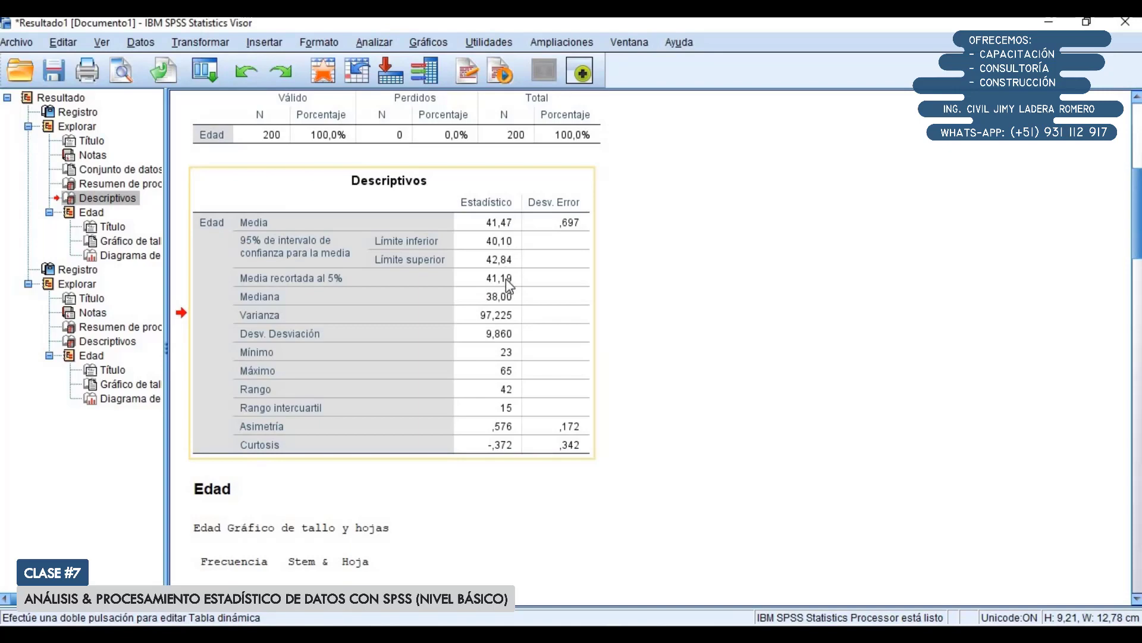
{"action": "scroll", "coordinate": [467, 360], "scroll_direction": "down", "scroll_amount": 15}
{"action": "scroll", "coordinate": [468, 359], "scroll_direction": "up", "scroll_amount": 12}
{"action": "scroll", "coordinate": [467, 323], "scroll_direction": "down", "scroll_amount": 3}
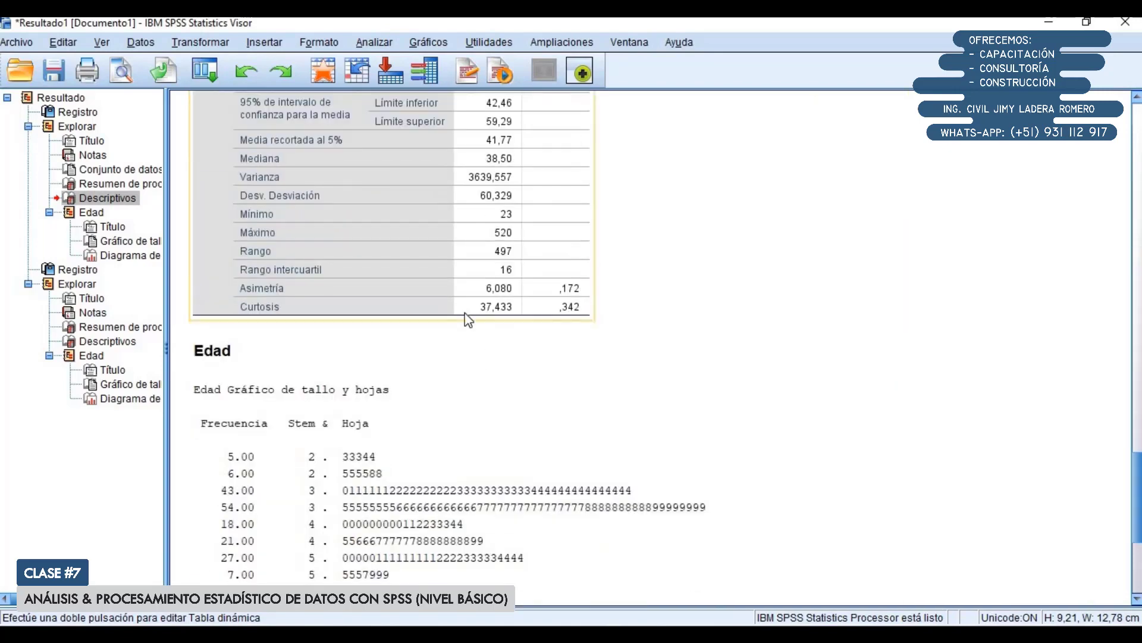
{"action": "scroll", "coordinate": [467, 323], "scroll_direction": "up", "scroll_amount": 3}
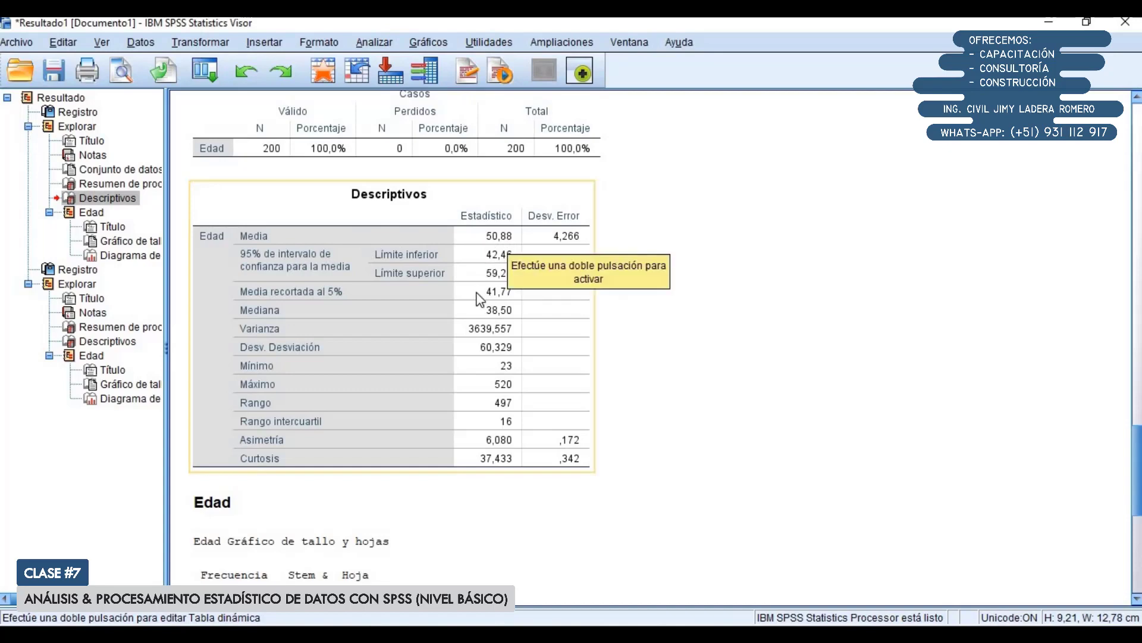
{"action": "left_click", "coordinate": [506, 302]}
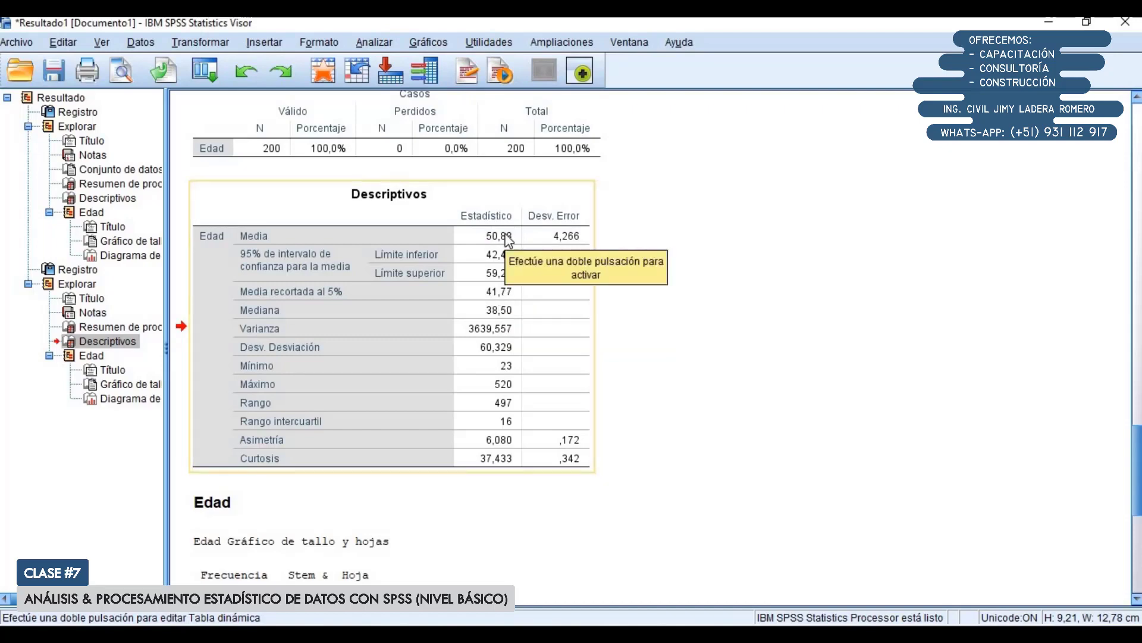
{"action": "left_click", "coordinate": [499, 245]}
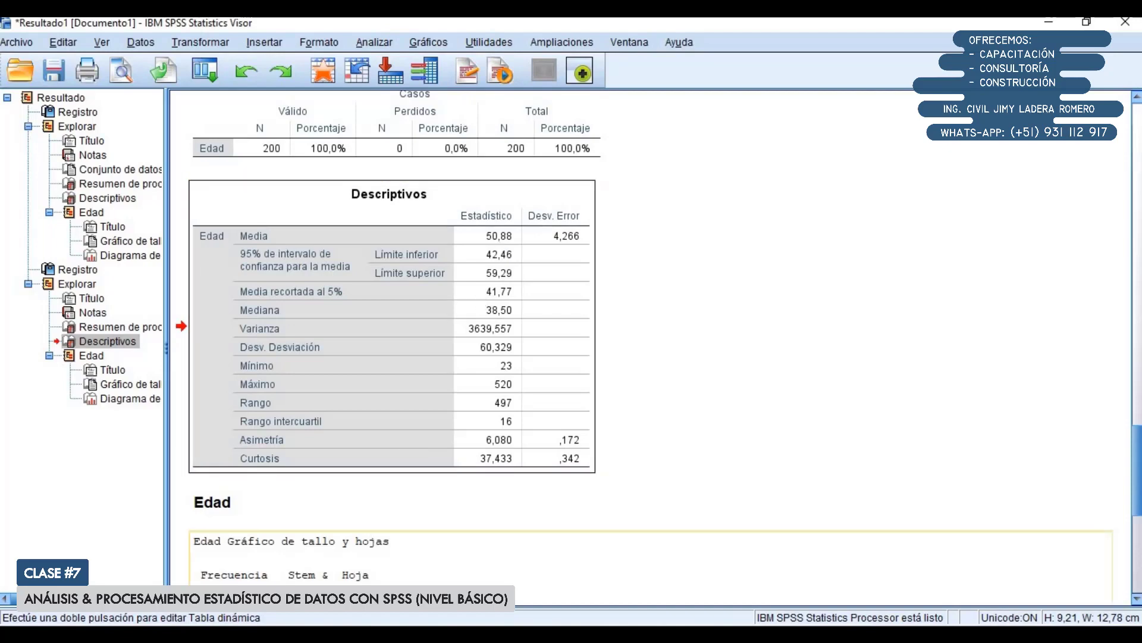
Step: Switch to the data editor and sort the cases by Edad in ascending order
{"action": "left_click", "coordinate": [448, 574]}
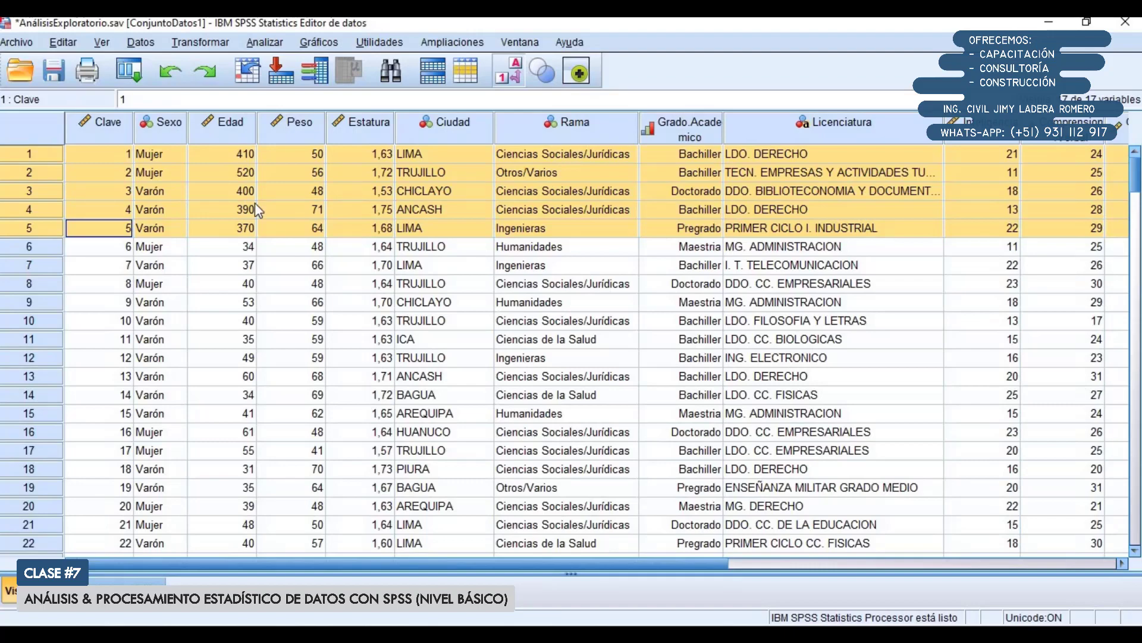
{"action": "left_click", "coordinate": [229, 228]}
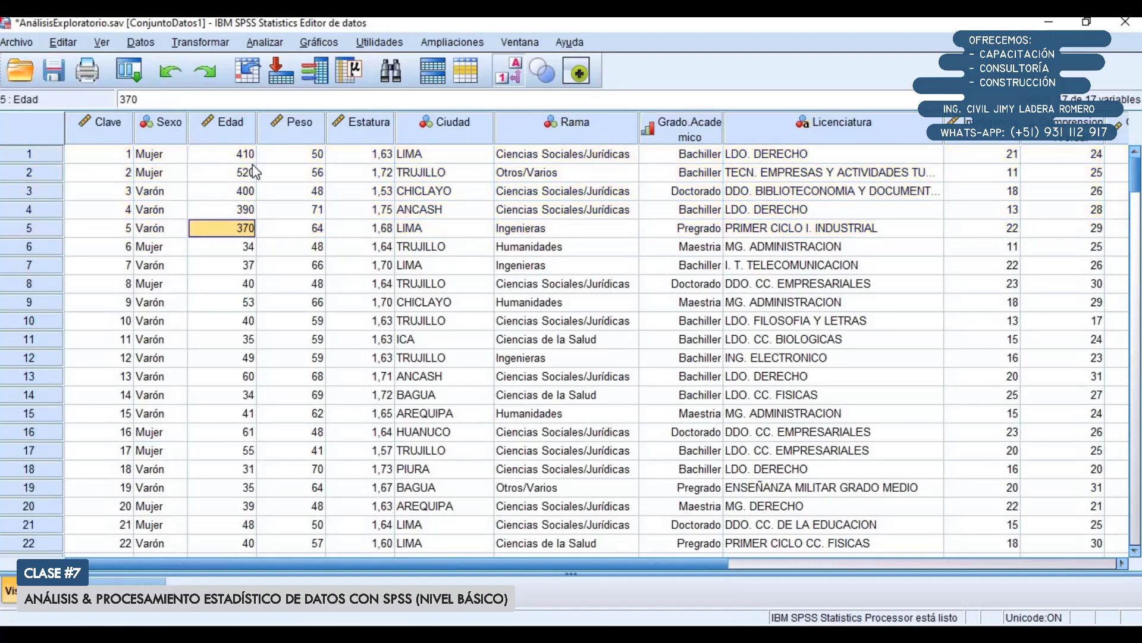
{"action": "right_click", "coordinate": [226, 127]}
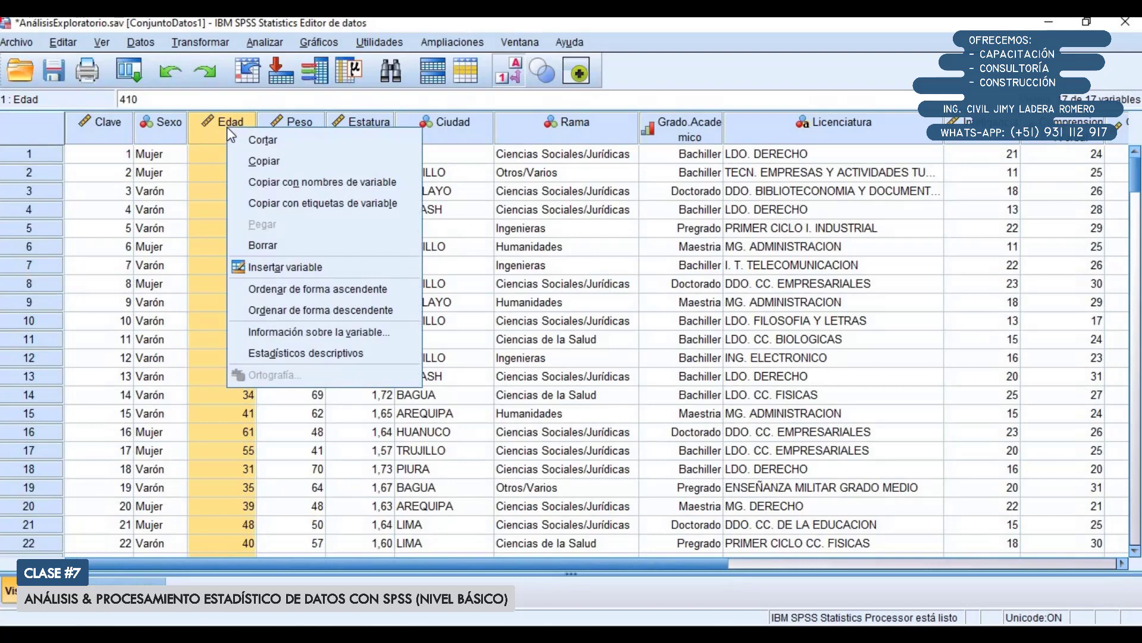
{"action": "left_click", "coordinate": [321, 291]}
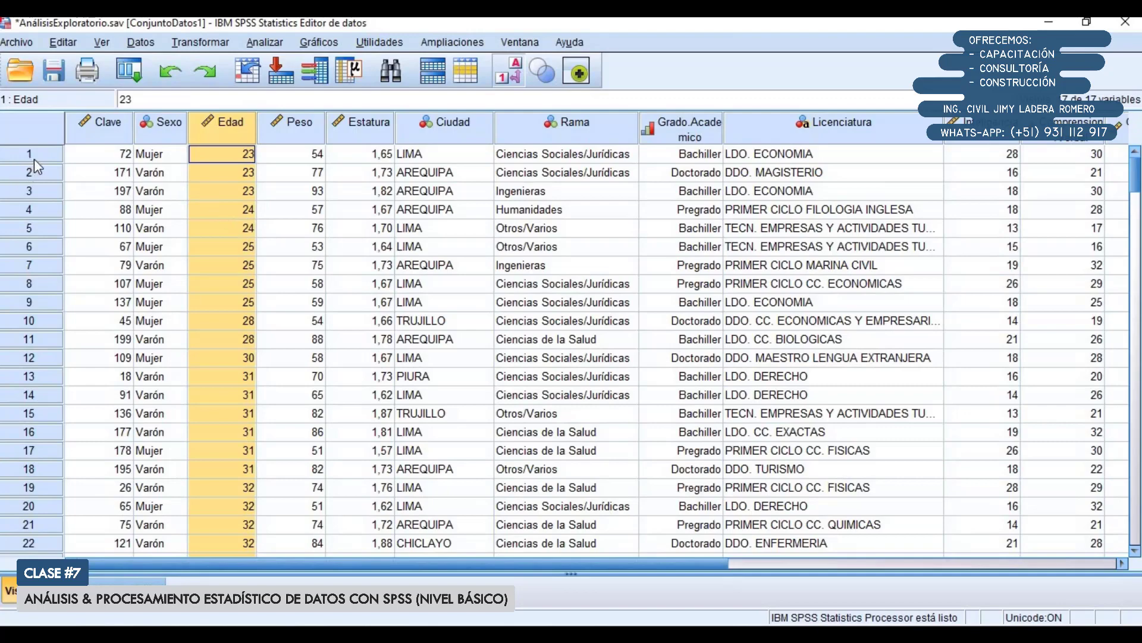
Step: Highlight the 5% tails of the sorted data: the first ten cases, followed by cases 191 to 200
{"action": "left_click_drag", "start_coordinate": [40, 154], "coordinate": [35, 321]}
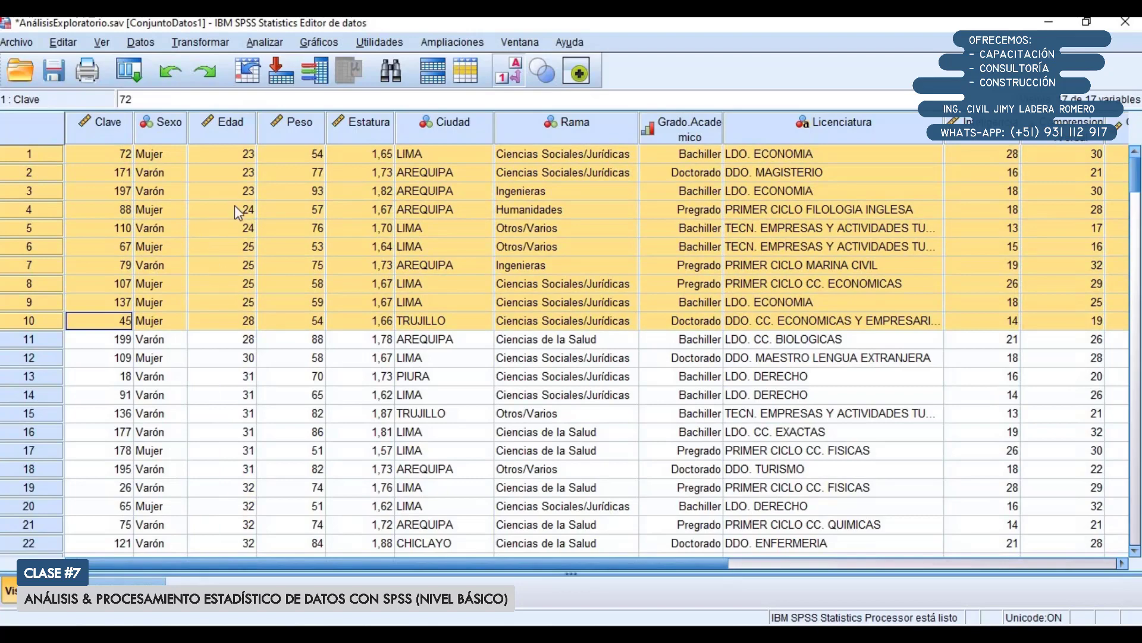
{"action": "left_click_drag", "start_coordinate": [241, 153], "coordinate": [48, 328]}
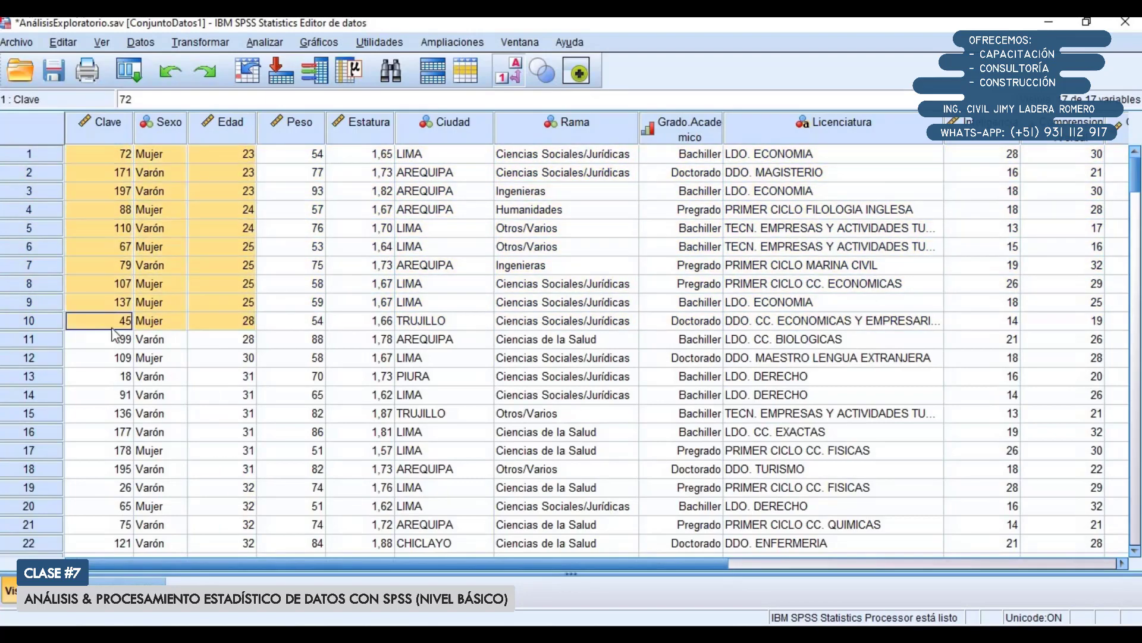
{"action": "left_click", "coordinate": [230, 325]}
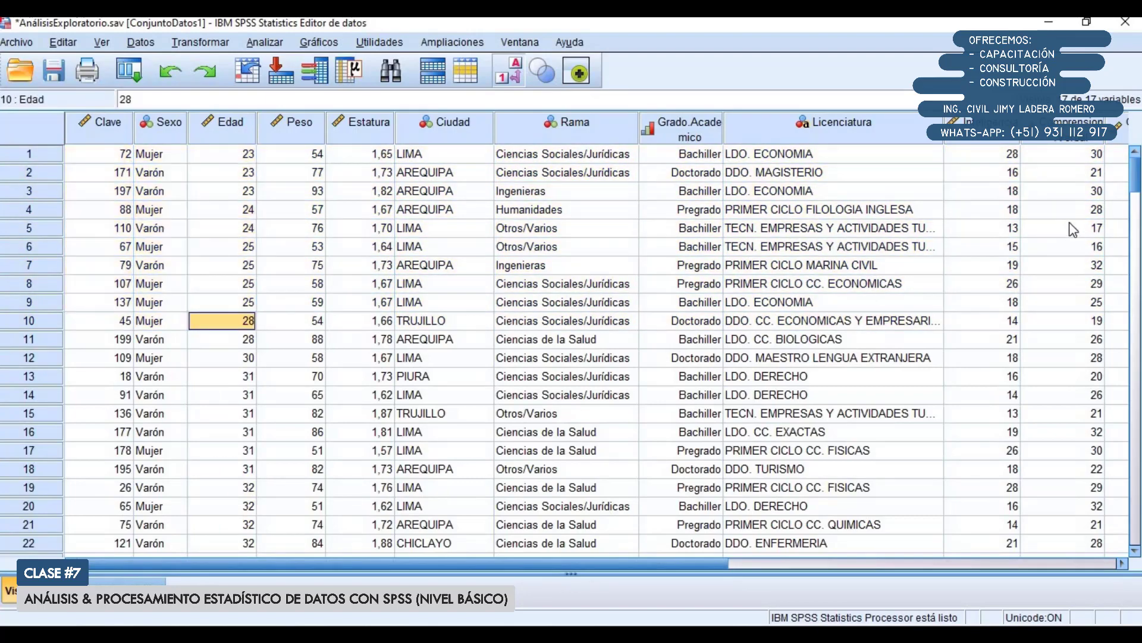
{"action": "left_click_drag", "start_coordinate": [1136, 175], "coordinate": [1137, 469]}
{"action": "left_click_drag", "start_coordinate": [47, 325], "coordinate": [74, 471]}
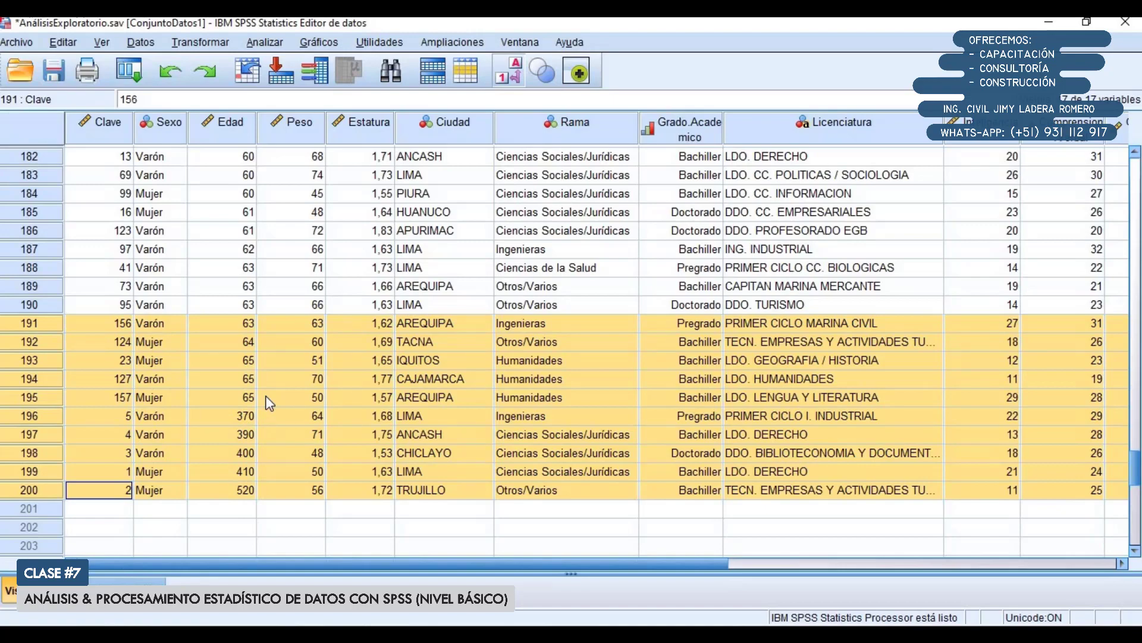
Step: Select the central cases 11 to 190 and inspect the excluded cases at both ends of the data
{"action": "left_click_drag", "start_coordinate": [127, 249], "coordinate": [101, 137]}
{"action": "left_click_drag", "start_coordinate": [74, 93], "coordinate": [21, 334]}
{"action": "scroll", "coordinate": [43, 236], "scroll_direction": "down", "scroll_amount": 2}
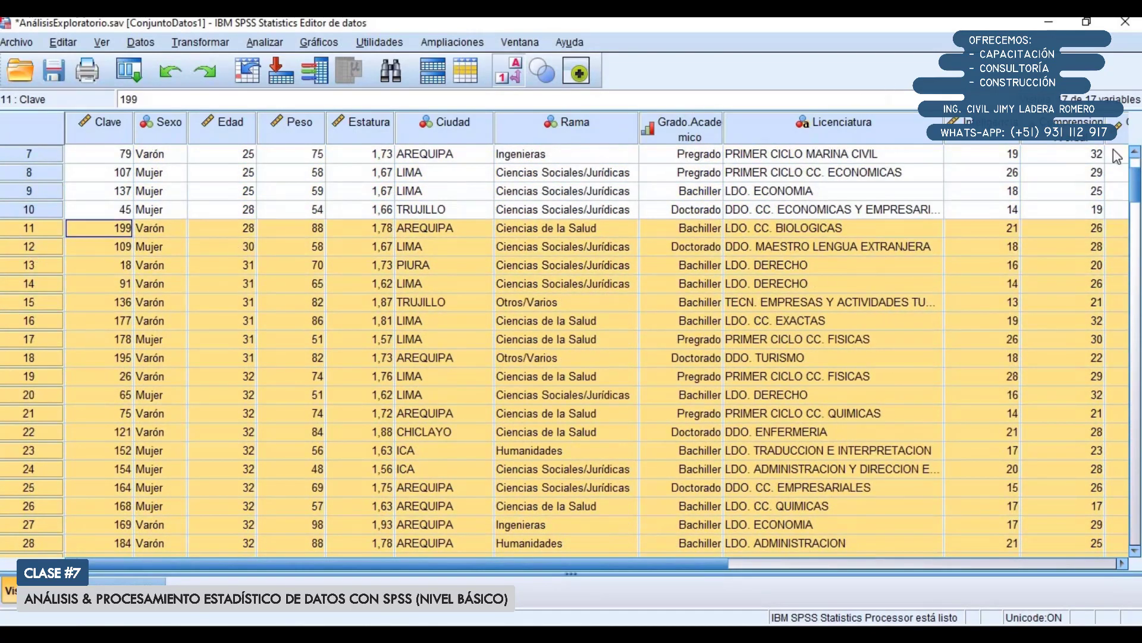
{"action": "mouse_move", "coordinate": [1136, 184]}
{"action": "left_mouse_down"}
{"action": "mouse_move", "coordinate": [1138, 472]}
{"action": "mouse_move", "coordinate": [1138, 199]}
{"action": "left_mouse_up"}
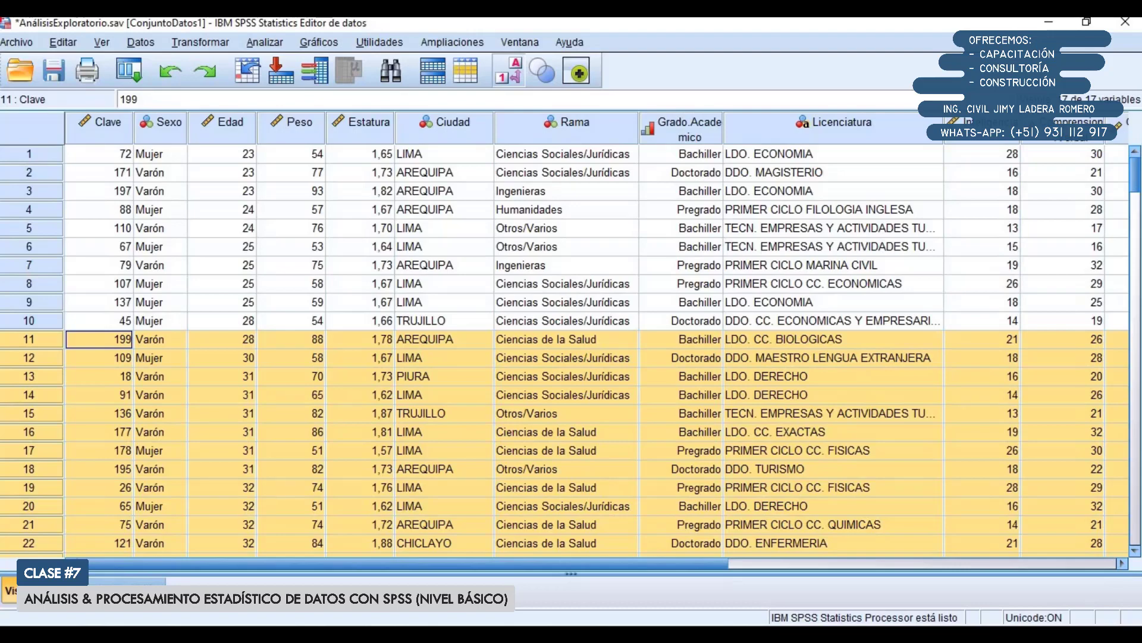
{"action": "left_click_drag", "start_coordinate": [1135, 176], "coordinate": [1136, 474]}
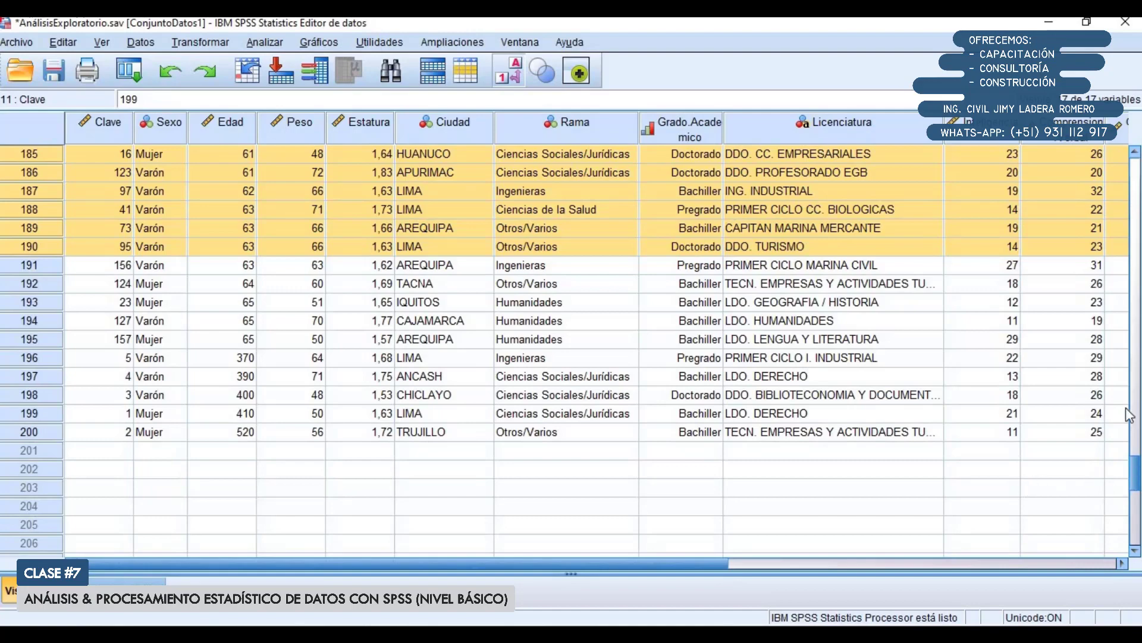
{"action": "left_click_drag", "start_coordinate": [1134, 474], "coordinate": [1107, 152]}
Step: In the output viewer, examine the mean, 5% trimmed mean and median in the second Descriptivos table, plus the stem-and-leaf plot below
{"action": "left_click", "coordinate": [351, 635]}
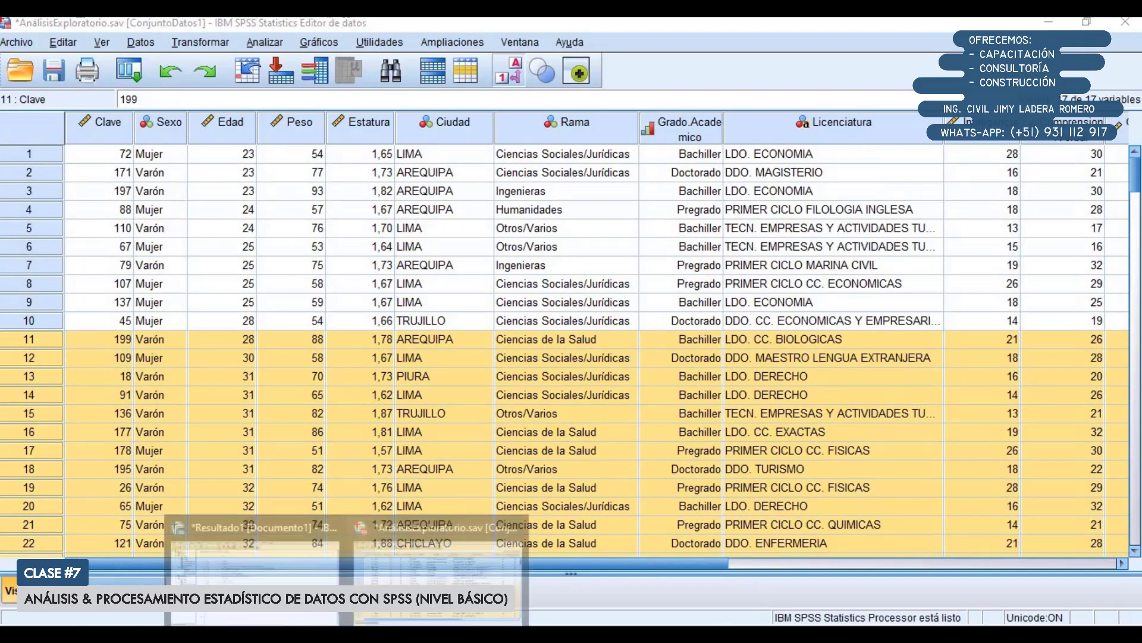
{"action": "left_click", "coordinate": [304, 556]}
{"action": "scroll", "coordinate": [384, 276], "scroll_direction": "up", "scroll_amount": 8}
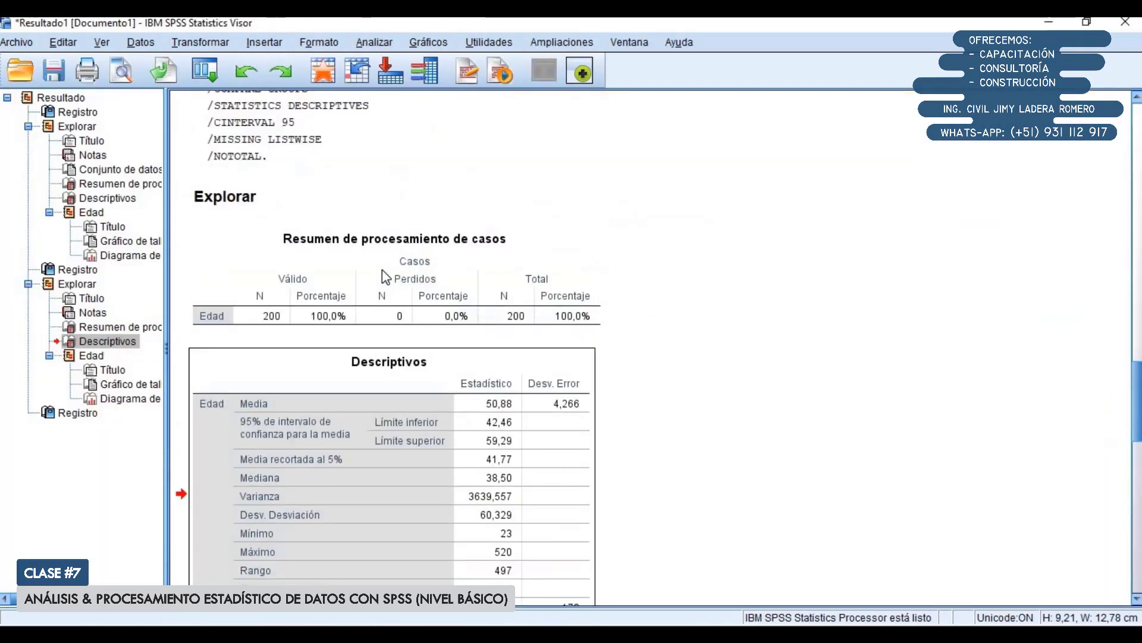
{"action": "scroll", "coordinate": [384, 277], "scroll_direction": "down", "scroll_amount": 1}
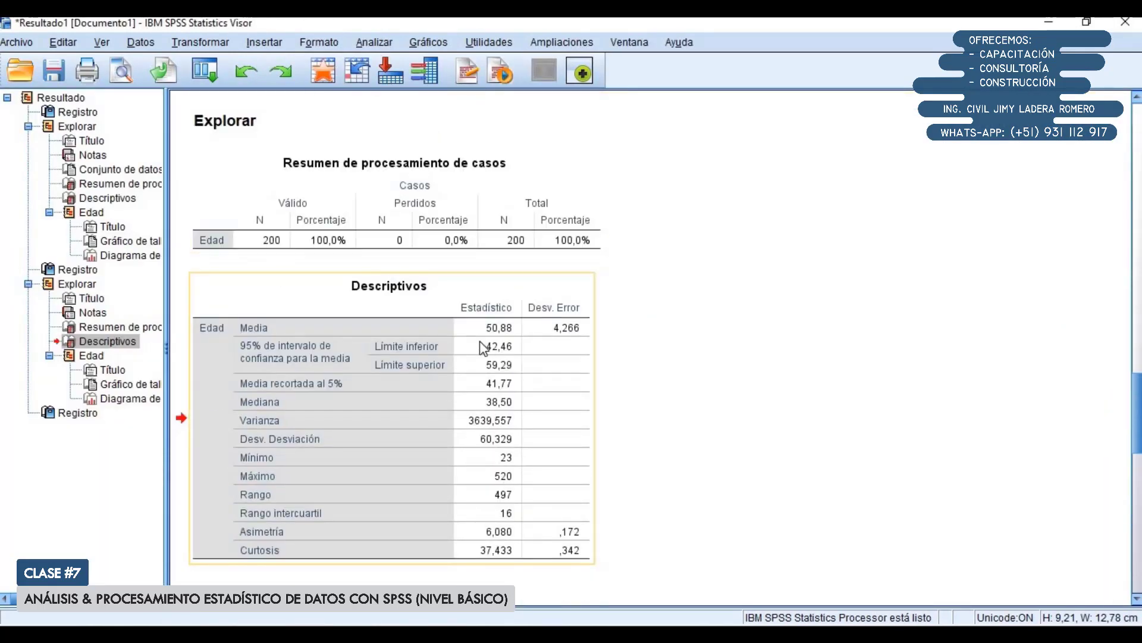
{"action": "left_click", "coordinate": [671, 393]}
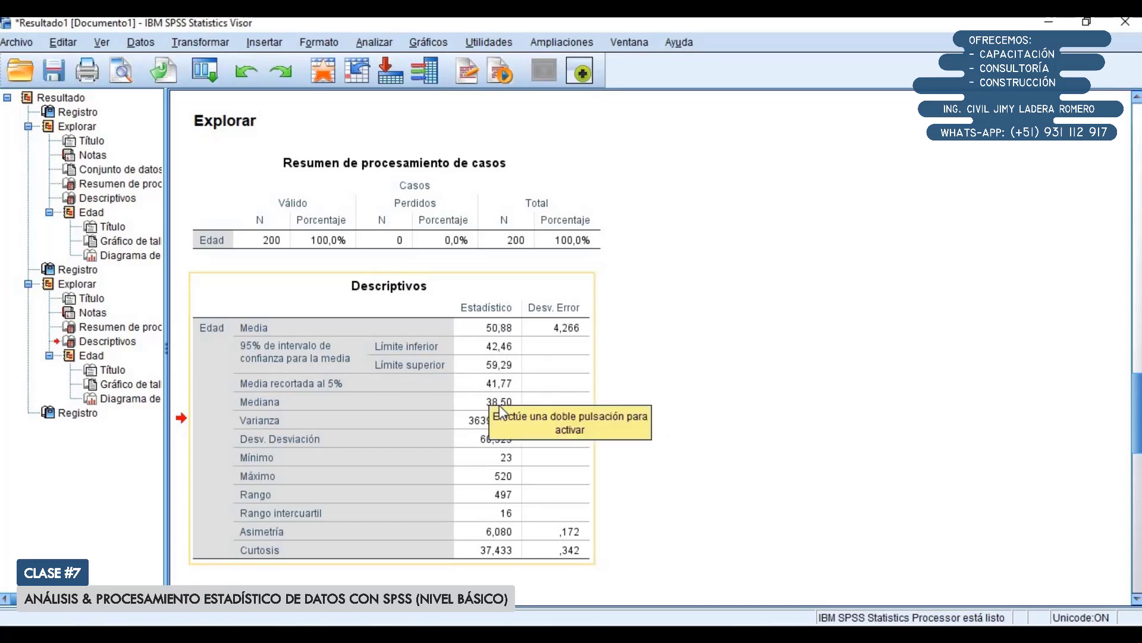
{"action": "left_click", "coordinate": [507, 391]}
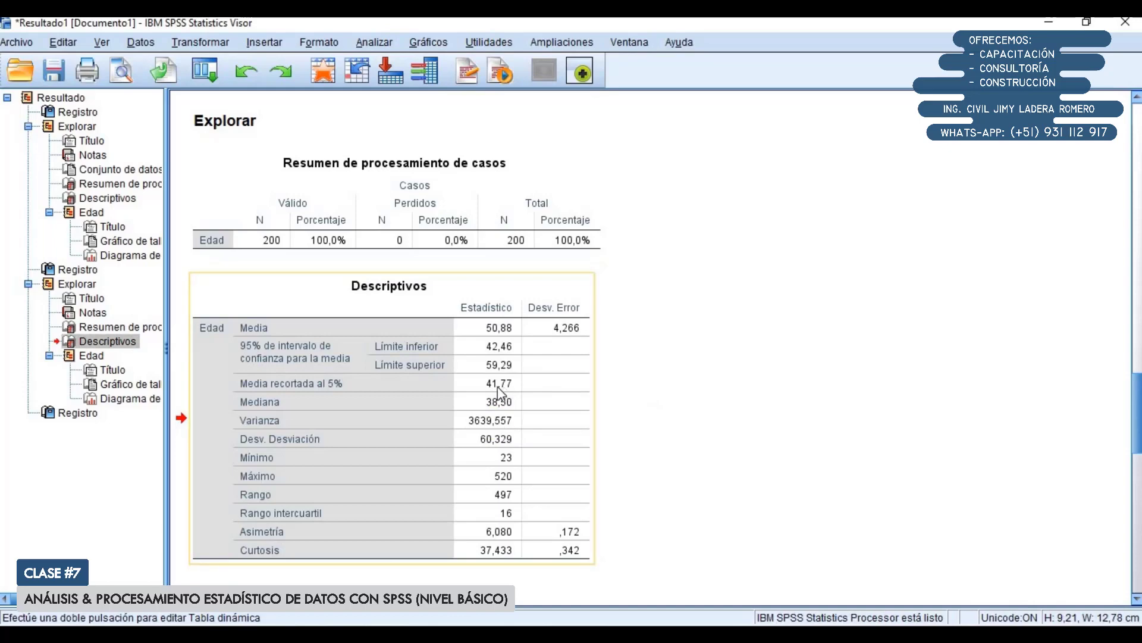
{"action": "scroll", "coordinate": [503, 393], "scroll_direction": "down", "scroll_amount": 2}
{"action": "scroll", "coordinate": [498, 393], "scroll_direction": "down", "scroll_amount": 2}
{"action": "scroll", "coordinate": [498, 393], "scroll_direction": "up", "scroll_amount": 3}
{"action": "scroll", "coordinate": [499, 392], "scroll_direction": "down", "scroll_amount": 2}
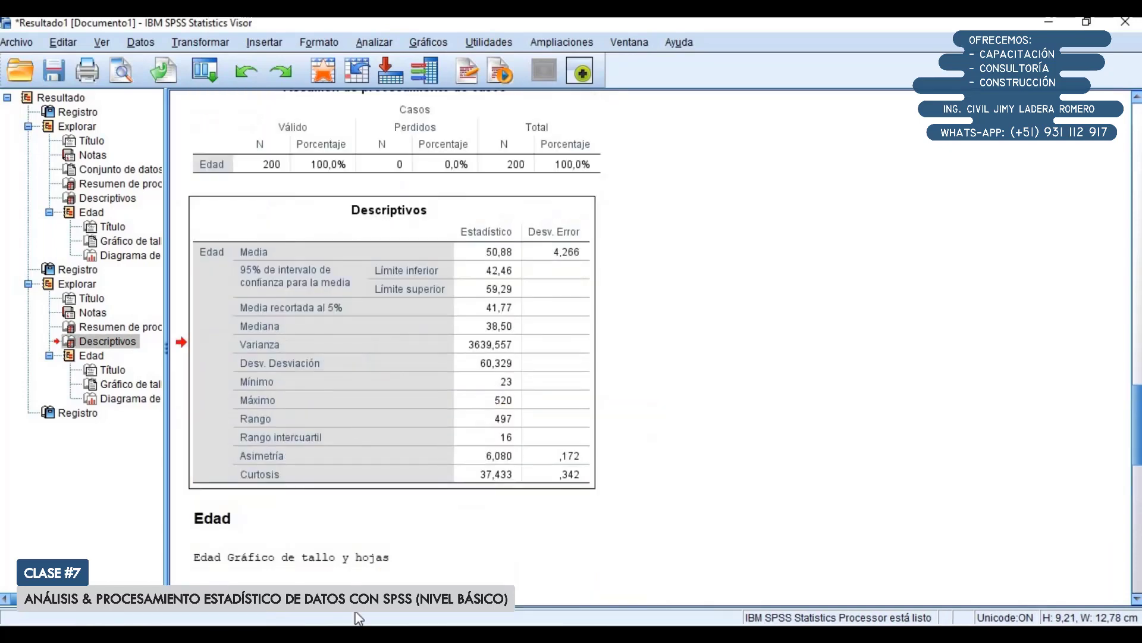
{"action": "scroll", "coordinate": [383, 524], "scroll_direction": "down", "scroll_amount": 8}
{"action": "scroll", "coordinate": [383, 523], "scroll_direction": "up", "scroll_amount": 4}
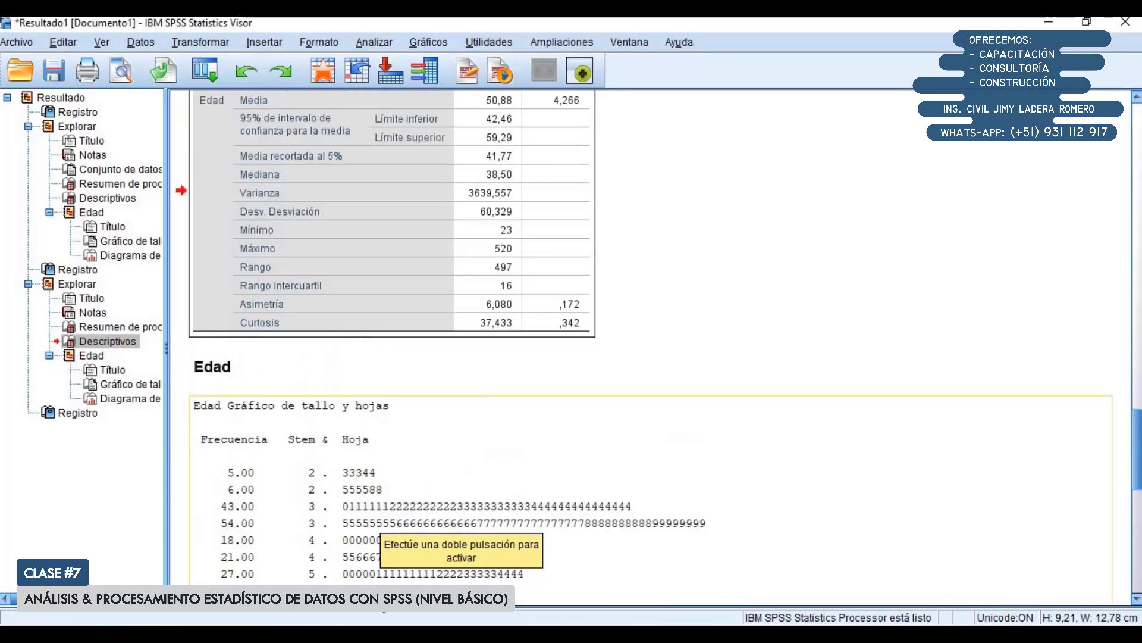
Step: Return to the data editor and sort the cases by Clave in ascending order
{"action": "left_click", "coordinate": [429, 556]}
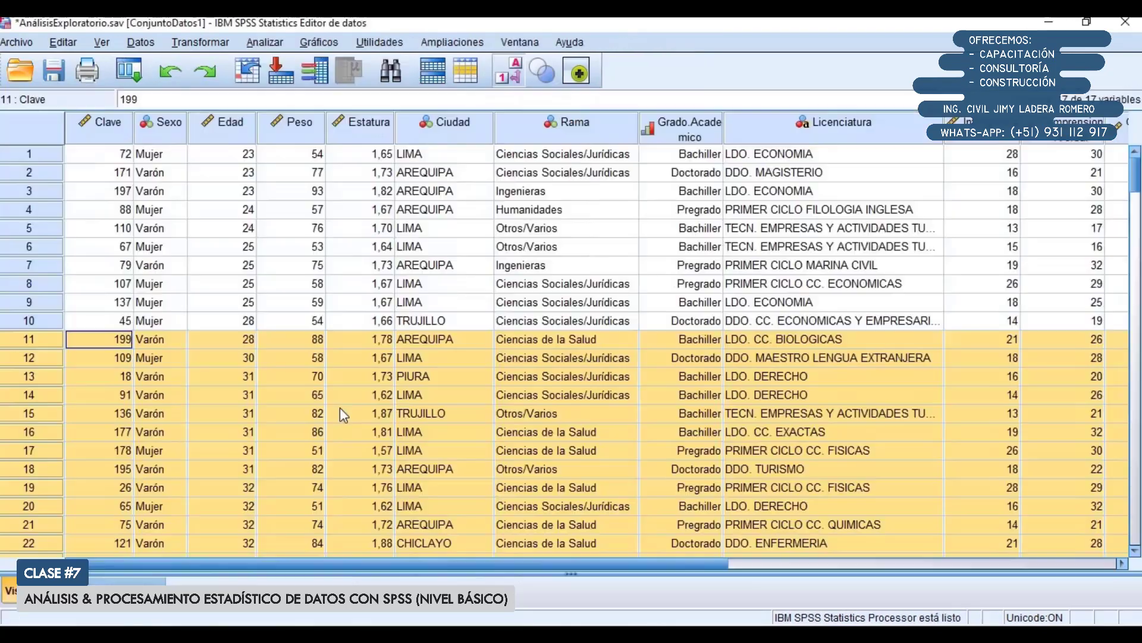
{"action": "right_click", "coordinate": [105, 131]}
{"action": "left_click", "coordinate": [92, 127]}
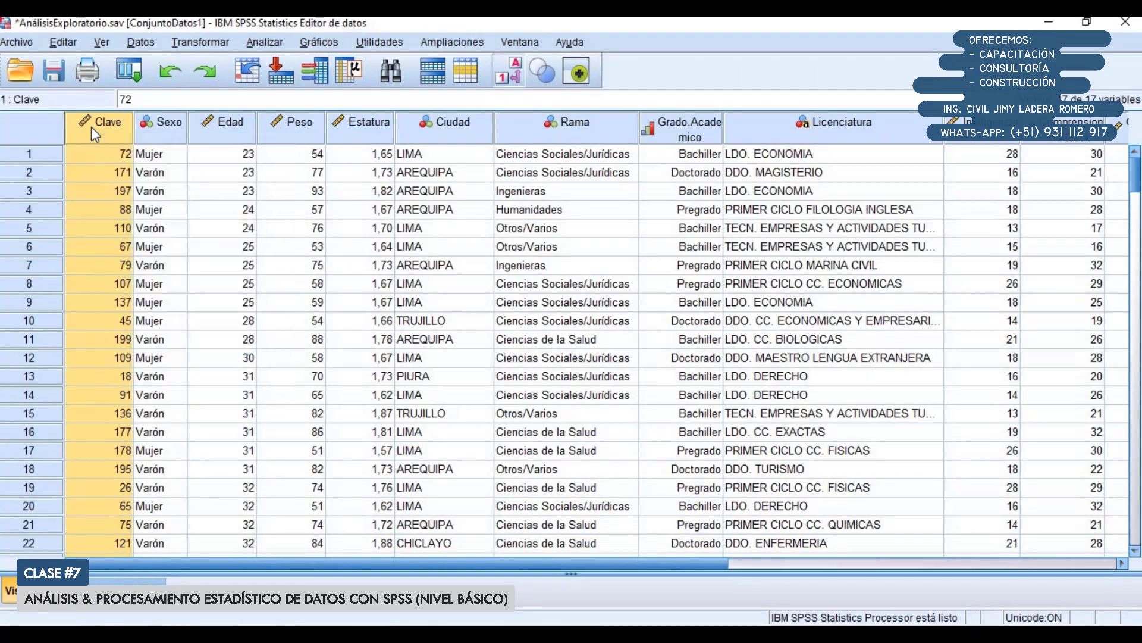
{"action": "right_click", "coordinate": [91, 127]}
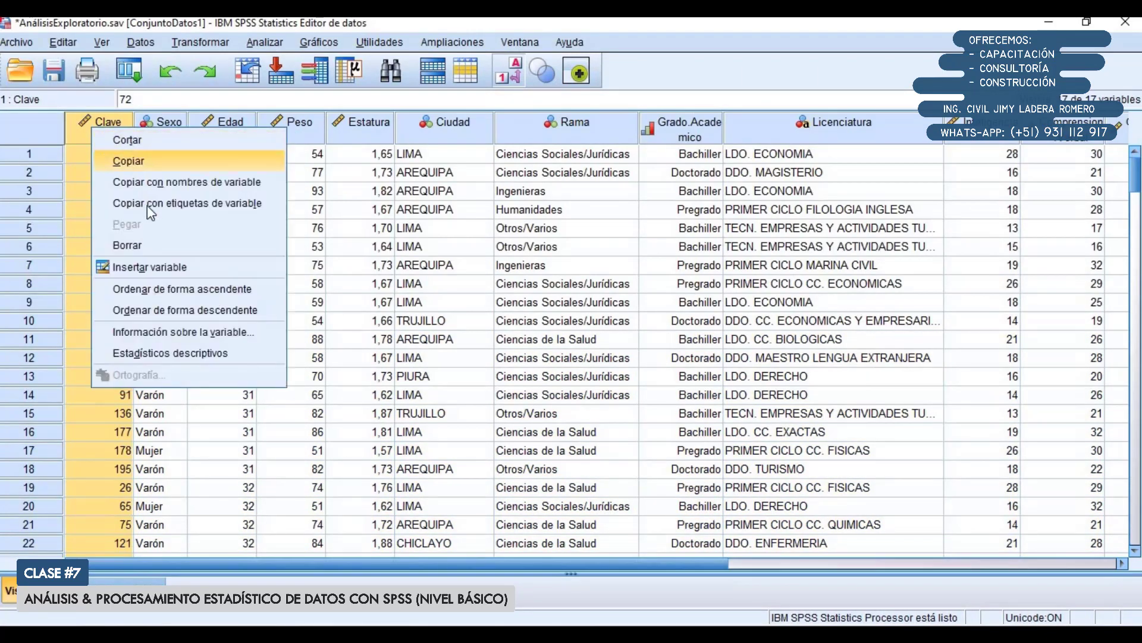
{"action": "left_click", "coordinate": [169, 296]}
Step: Set the Edad of cases 1 to 5 to 41, 52, 40, 39 and 37
{"action": "left_click", "coordinate": [235, 157]}
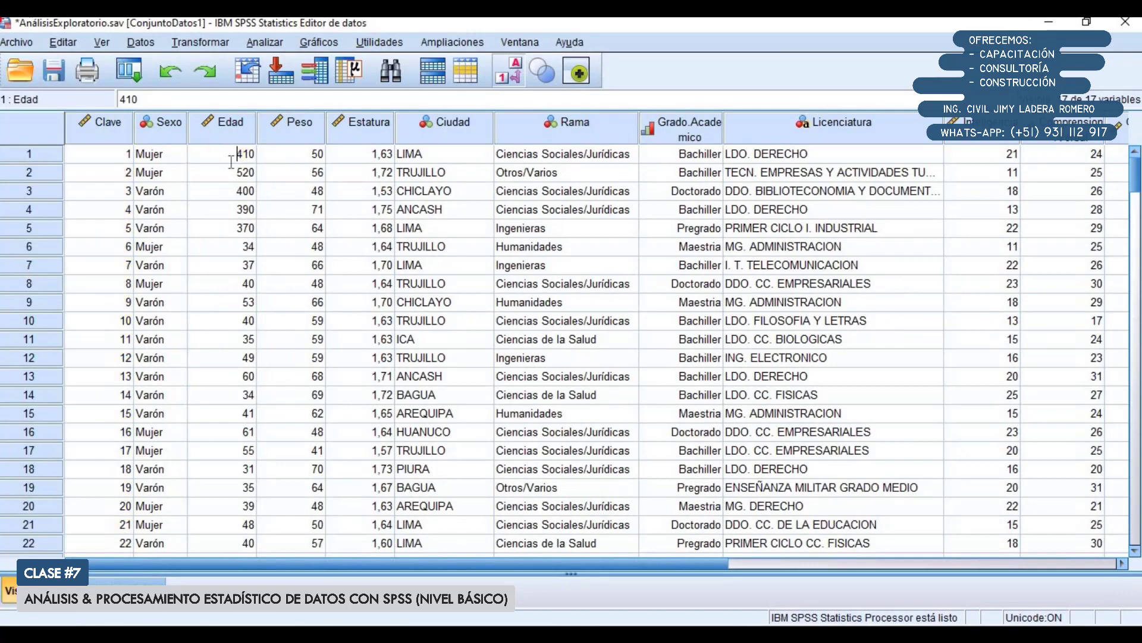
{"action": "key", "text": "End"}
{"action": "key", "text": "BackSpace"}
{"action": "key", "text": "Return"}
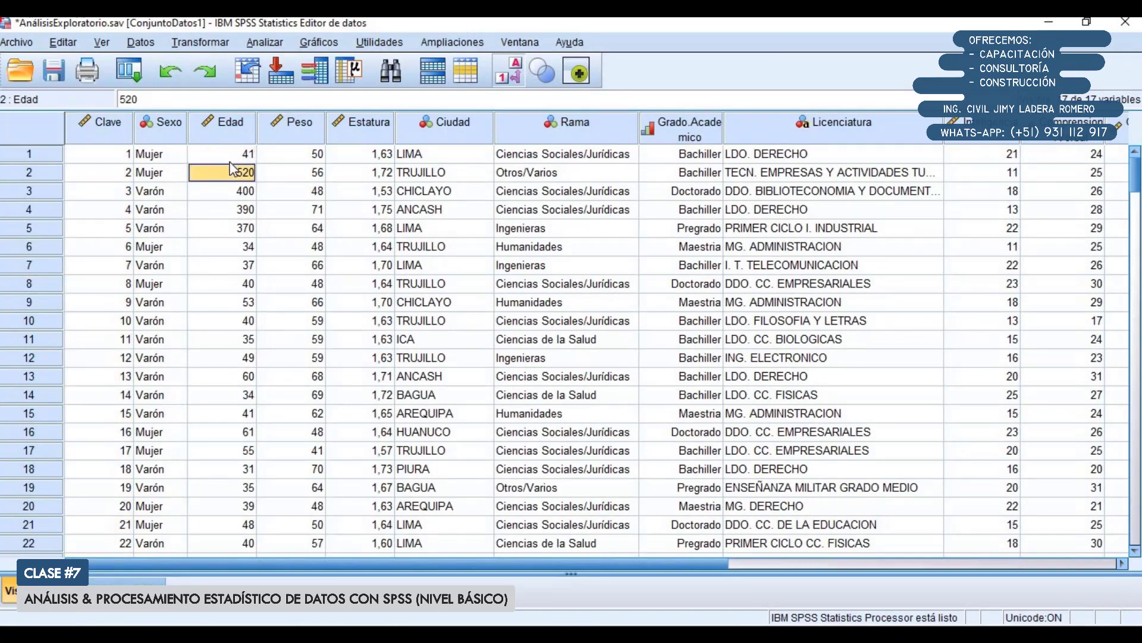
{"action": "key", "text": "End"}
{"action": "key", "text": "BackSpace"}
{"action": "key", "text": "Return"}
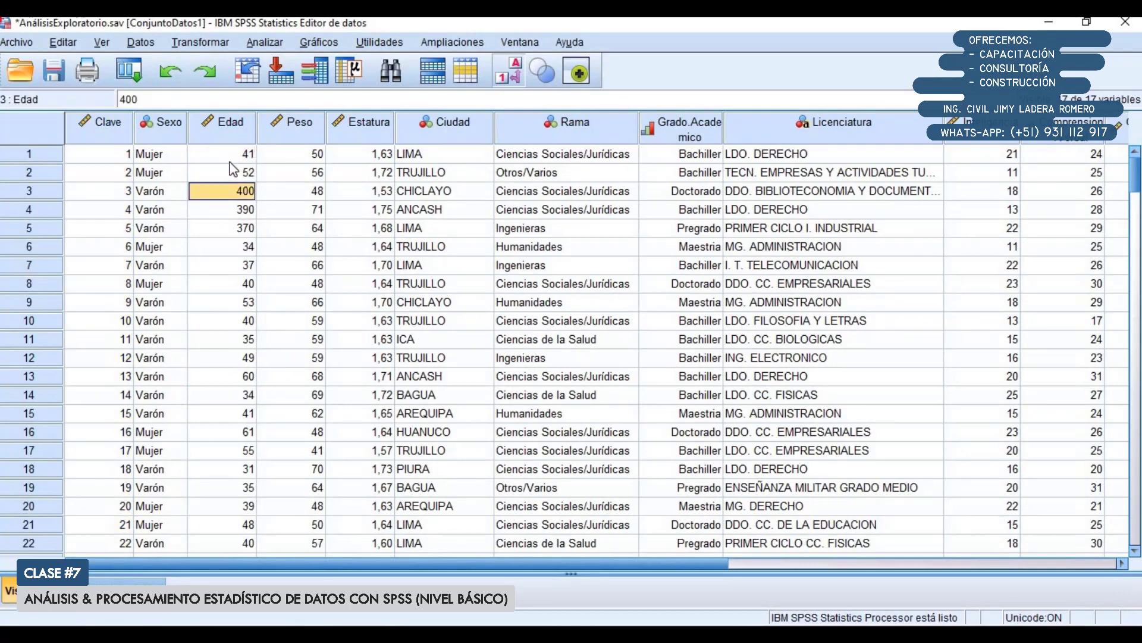
{"action": "key", "text": "End"}
{"action": "key", "text": "BackSpace"}
{"action": "key", "text": "Return"}
{"action": "key", "text": "End"}
{"action": "key", "text": "BackSpace"}
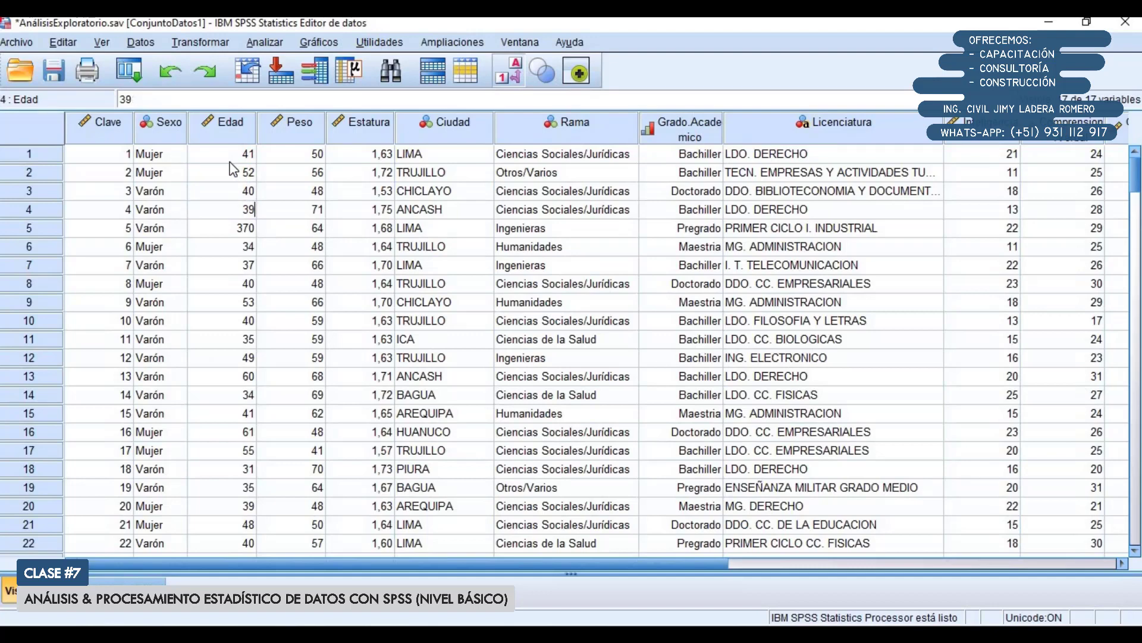
{"action": "key", "text": "Return"}
{"action": "key", "text": "End"}
{"action": "key", "text": "BackSpace"}
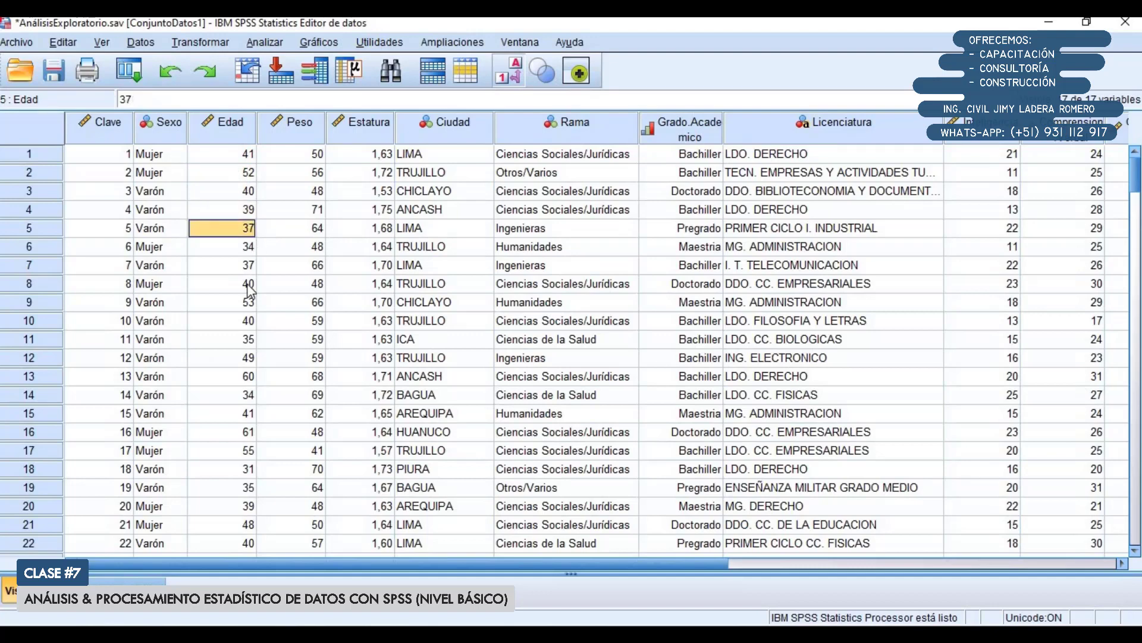
Step: Run the Explorar analysis again with Edad as the dependent variable, then bring its new Descriptivos table into view
{"action": "left_click", "coordinate": [269, 43]}
{"action": "mouse_move", "coordinate": [295, 84]}
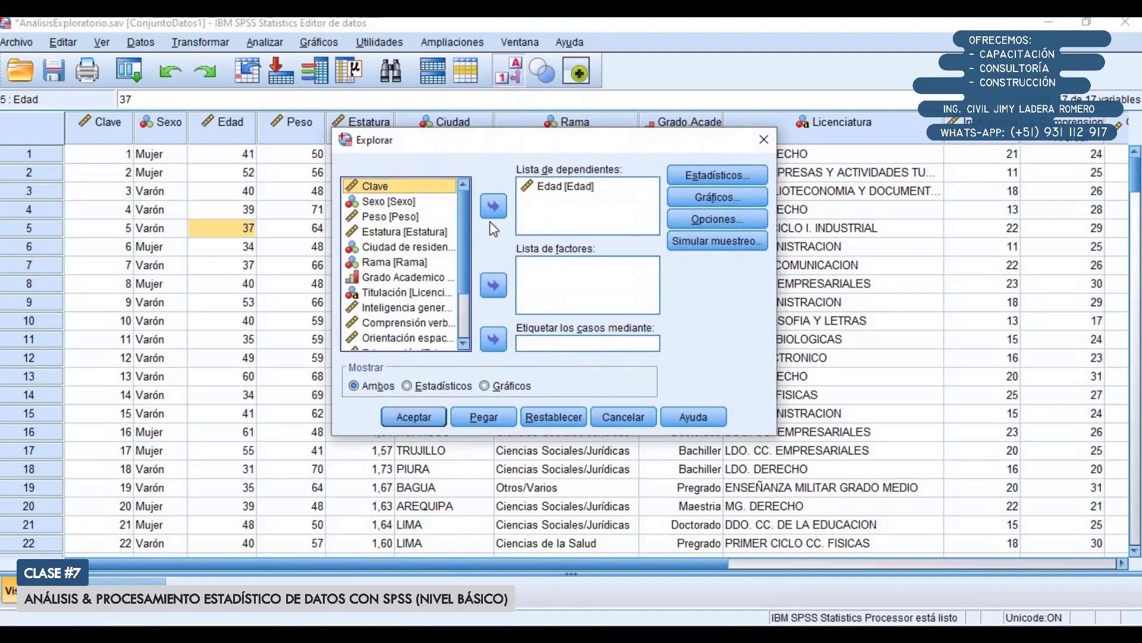
{"action": "left_click", "coordinate": [414, 417]}
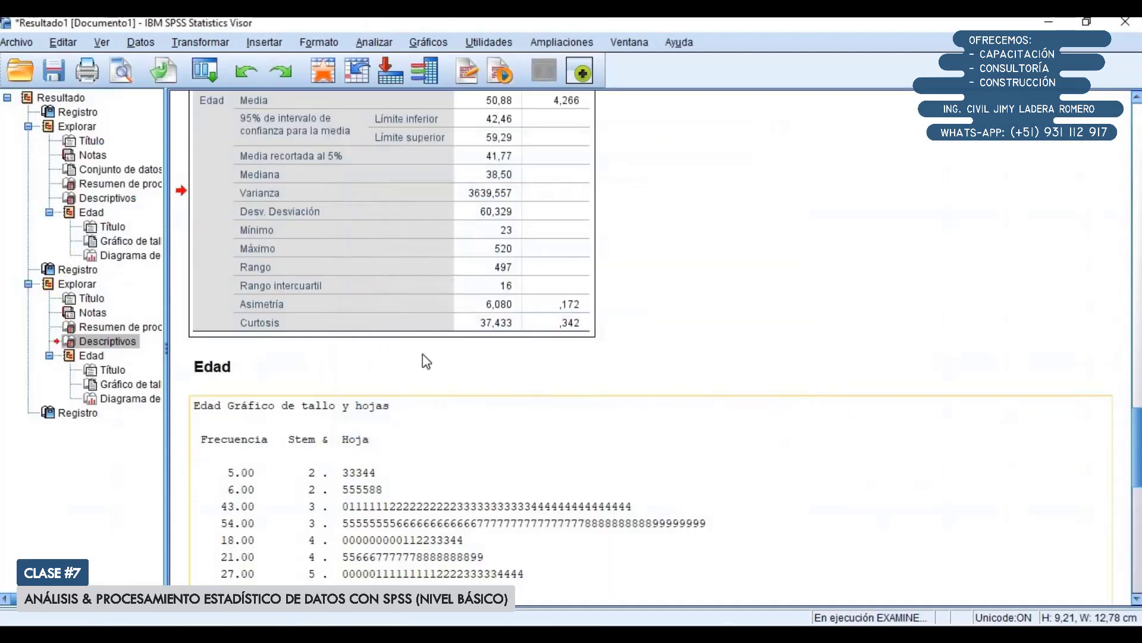
{"action": "left_click", "coordinate": [54, 424]}
{"action": "left_click", "coordinate": [277, 319]}
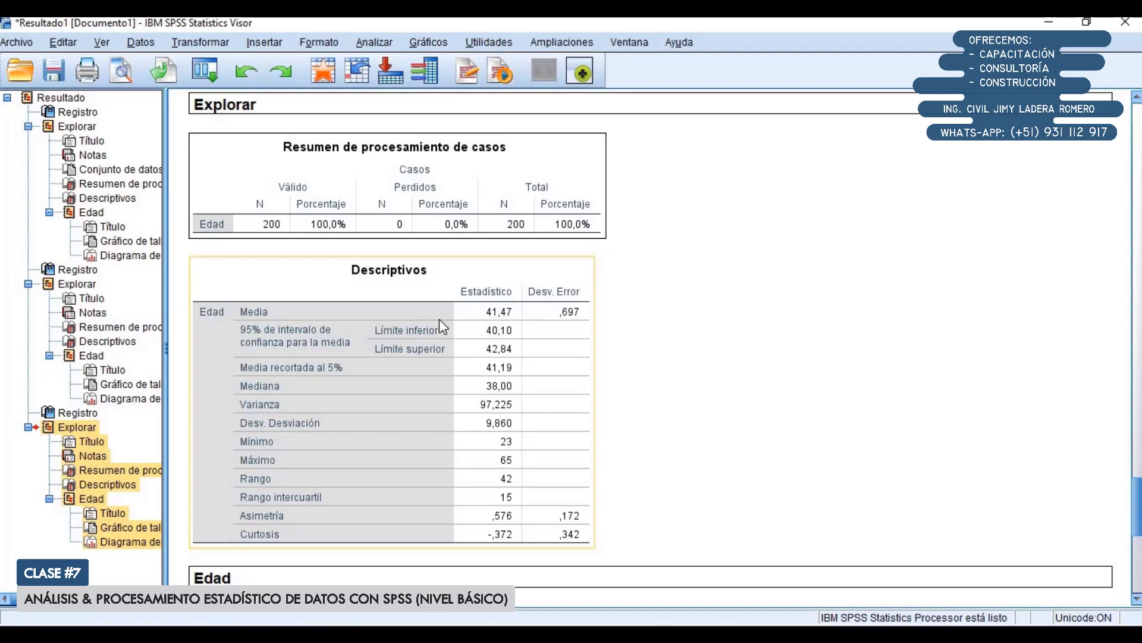
Step: Review the stem-and-leaf plot of Edad in the newest Explorar output and narrow its frame to just beyond the longest row of leaves
{"action": "scroll", "coordinate": [397, 321], "scroll_direction": "down", "scroll_amount": 6}
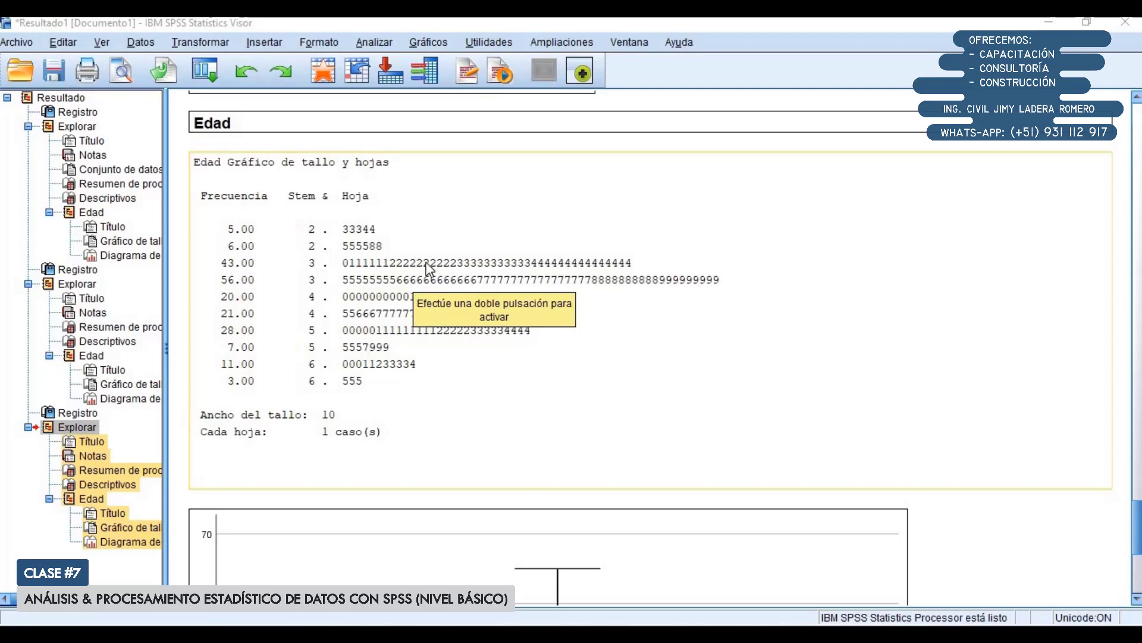
{"action": "scroll", "coordinate": [487, 488], "scroll_direction": "down", "scroll_amount": 5}
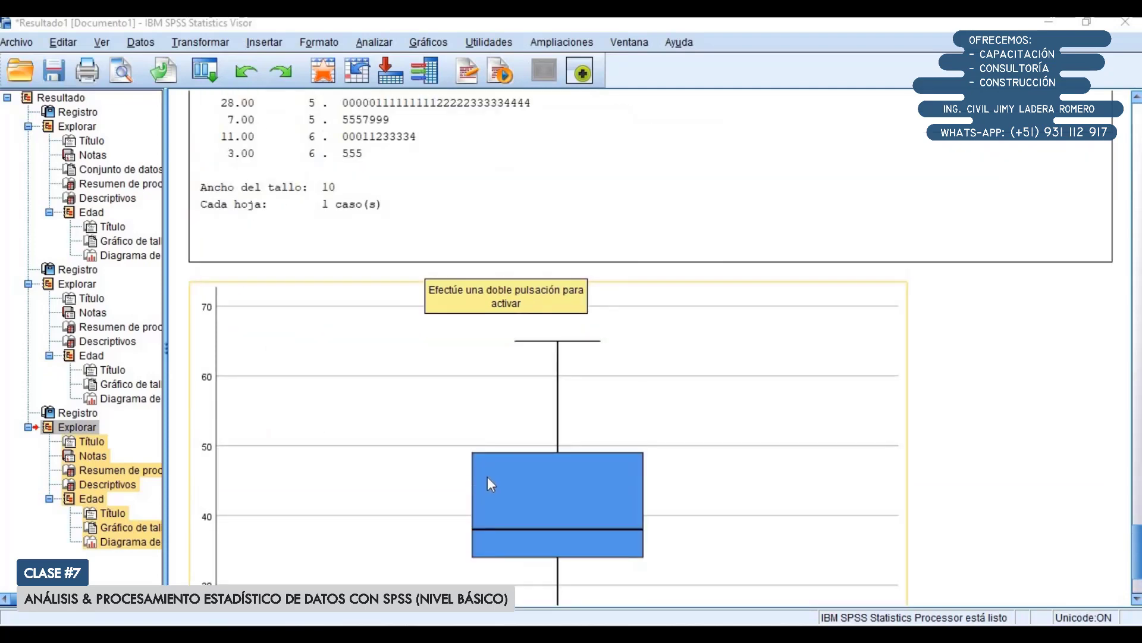
{"action": "scroll", "coordinate": [487, 477], "scroll_direction": "up", "scroll_amount": 3}
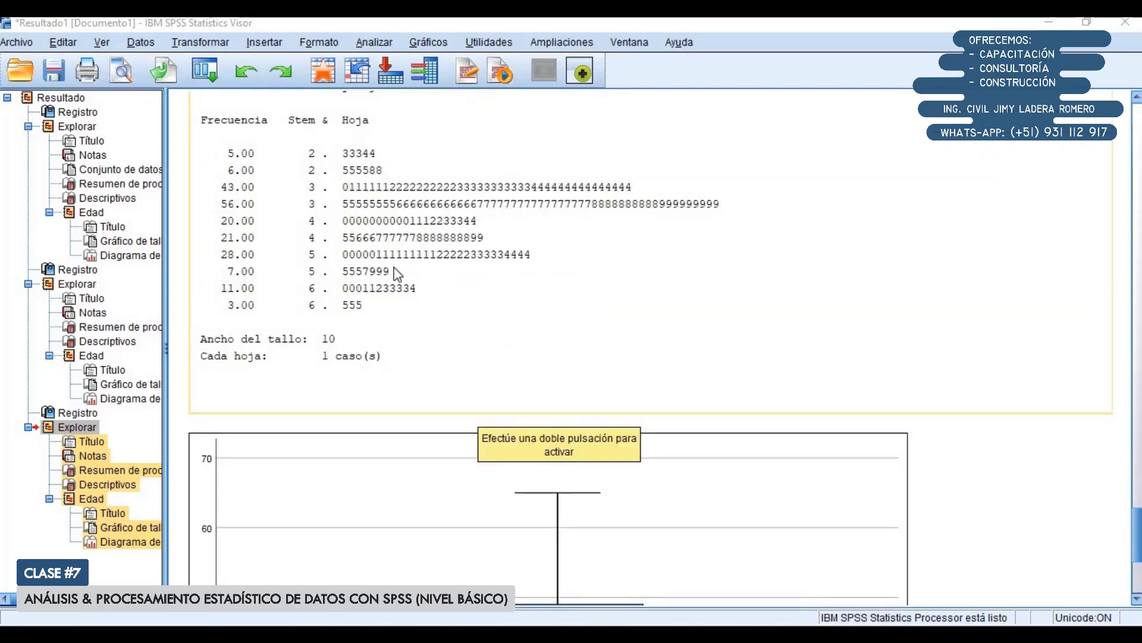
{"action": "scroll", "coordinate": [410, 339], "scroll_direction": "up", "scroll_amount": 2}
{"action": "left_click", "coordinate": [420, 357]}
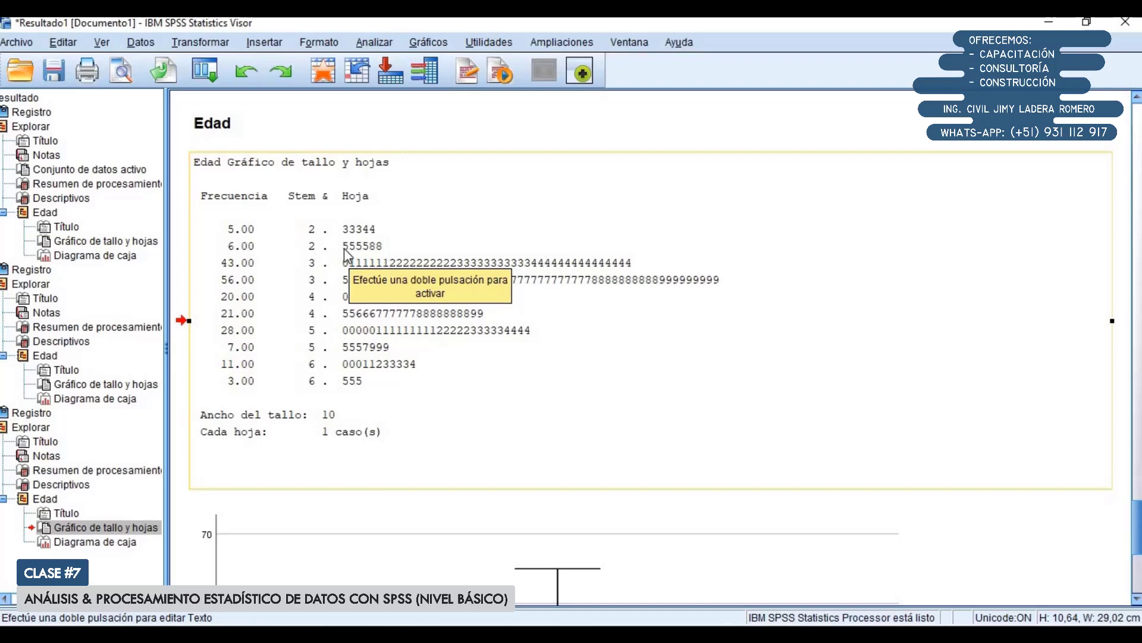
{"action": "left_click", "coordinate": [385, 252]}
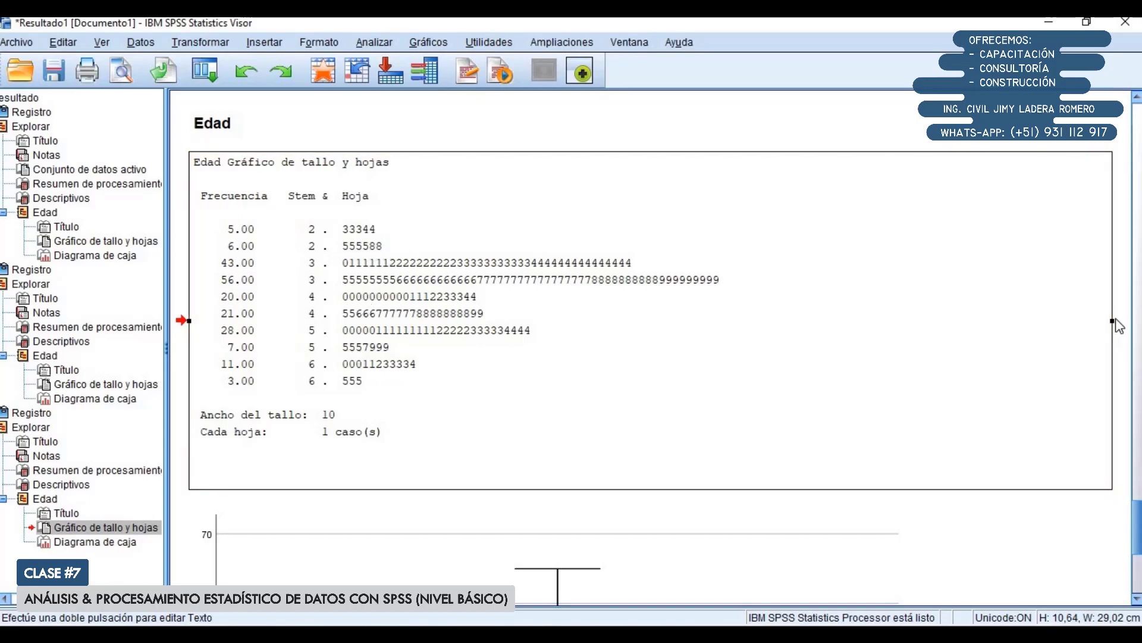
{"action": "left_click_drag", "start_coordinate": [1112, 321], "coordinate": [809, 321]}
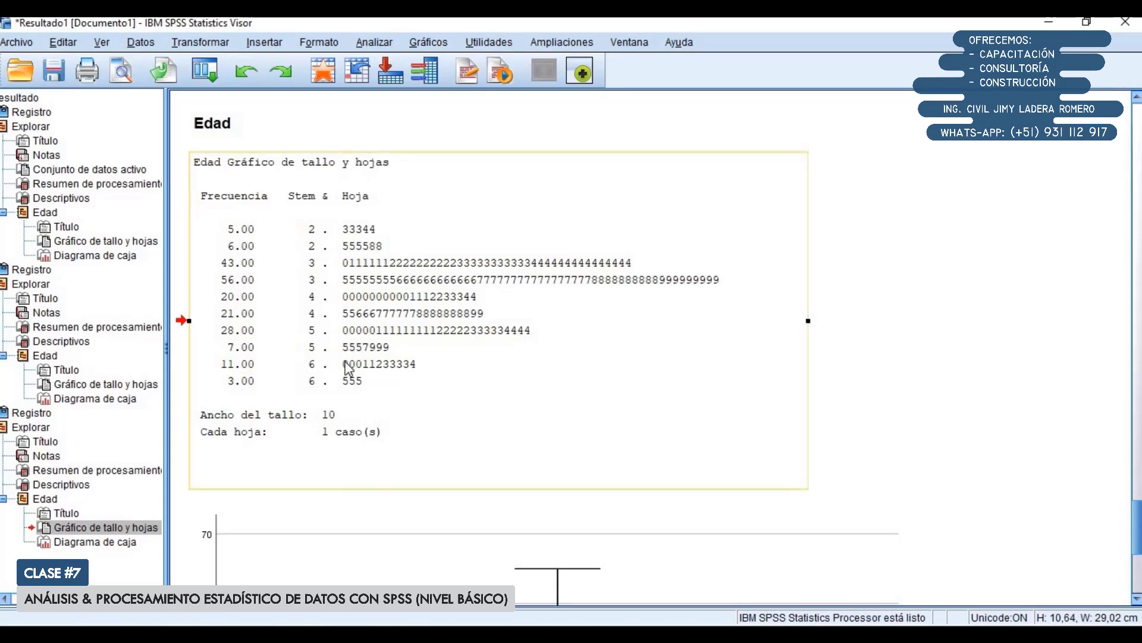
Step: Examine the box, median line and whiskers in the newest box plot of Edad
{"action": "scroll", "coordinate": [365, 363], "scroll_direction": "down", "scroll_amount": 3}
{"action": "scroll", "coordinate": [369, 363], "scroll_direction": "down", "scroll_amount": 9}
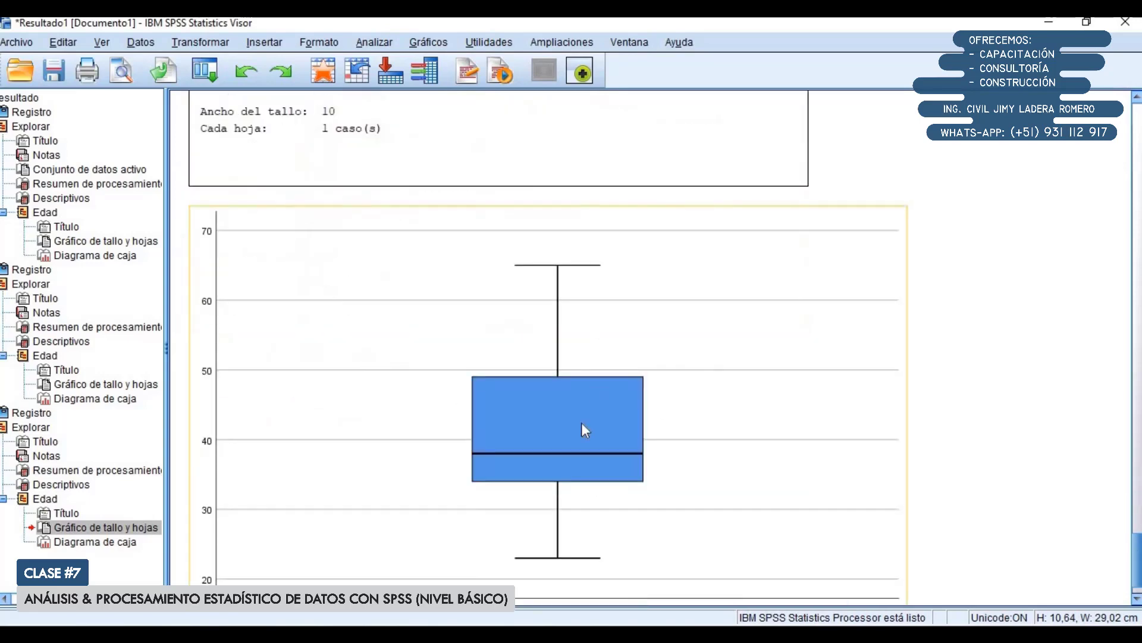
{"action": "scroll", "coordinate": [572, 441], "scroll_direction": "down", "scroll_amount": 3}
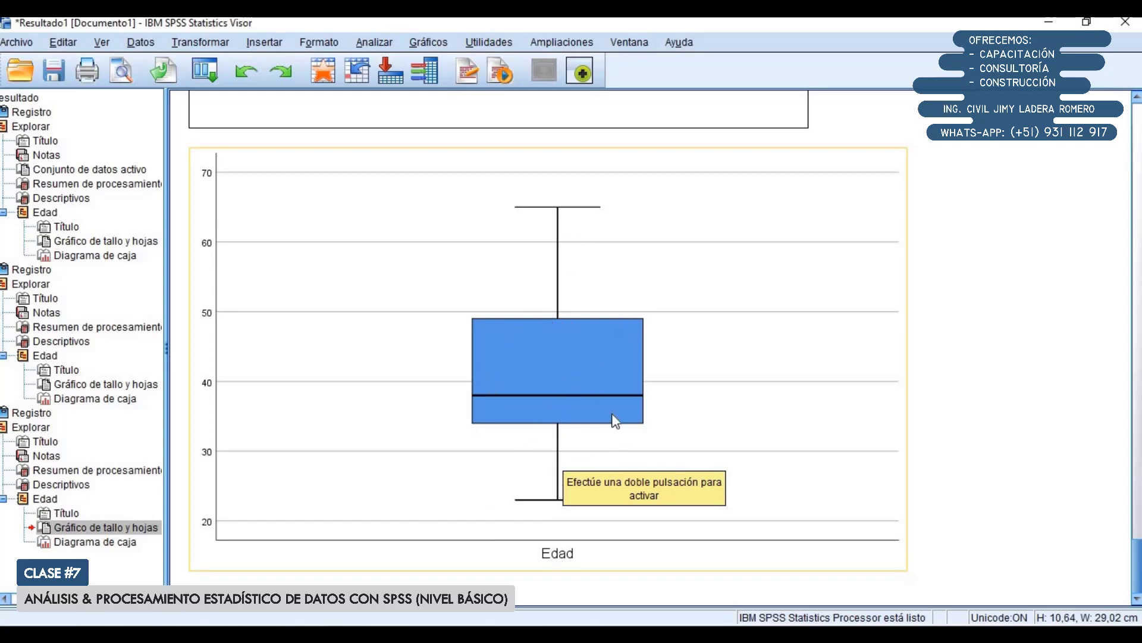
{"action": "left_click", "coordinate": [729, 405]}
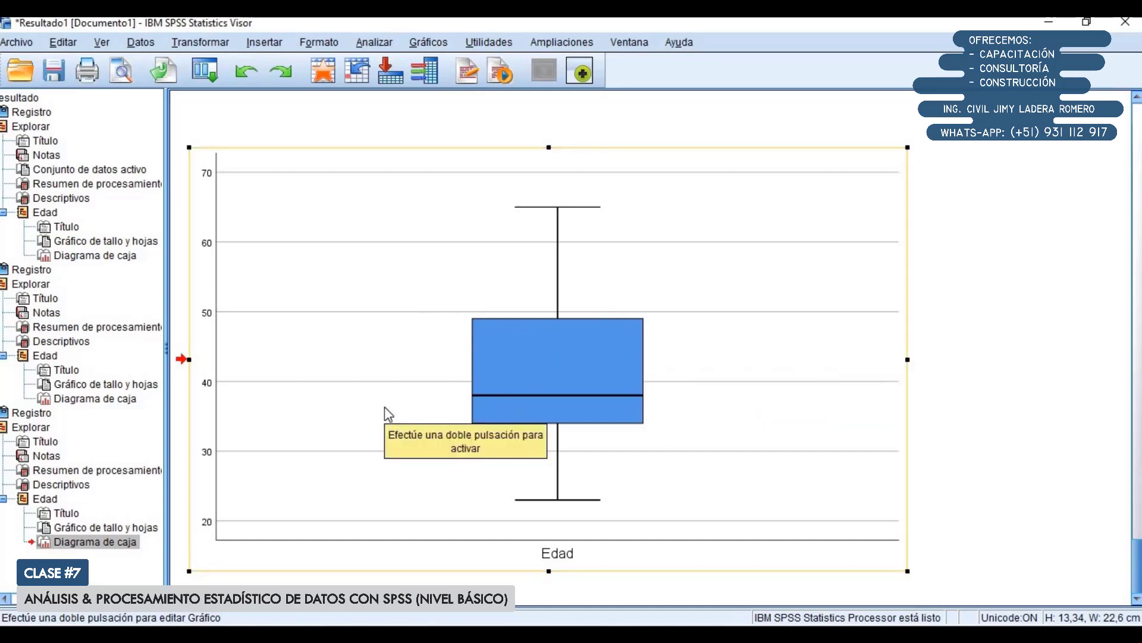
Step: Switch to PowerPoint and present slide 56, "Diagrama de cajas y Asimetría", in full screen
{"action": "key", "text": "alt+Tab"}
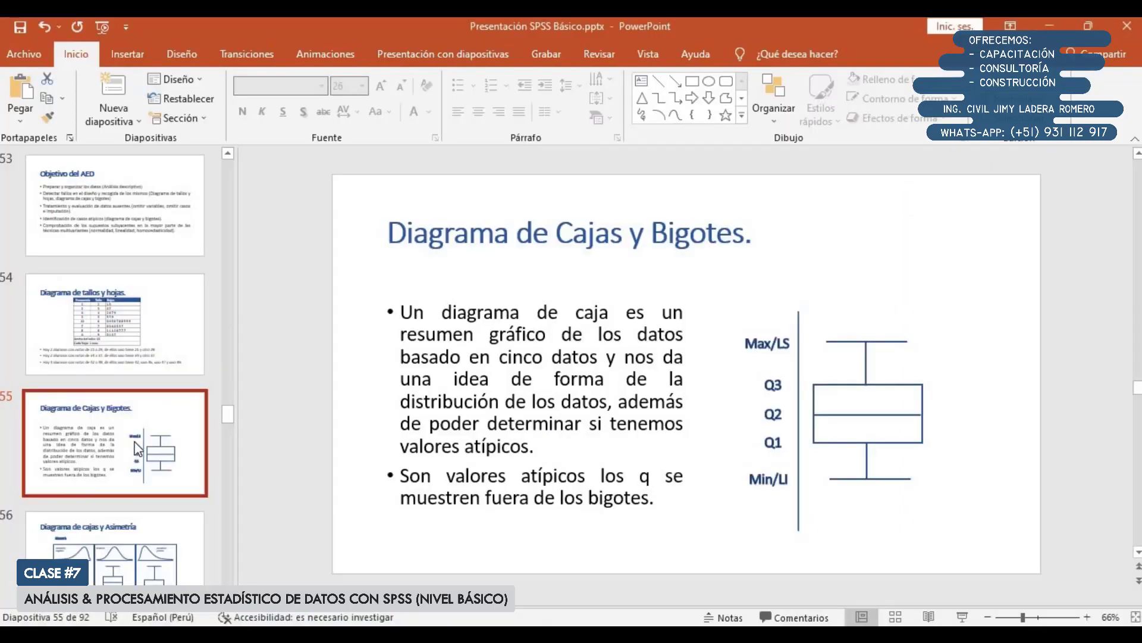
{"action": "scroll", "coordinate": [140, 507], "scroll_direction": "down", "scroll_amount": 1}
{"action": "left_click", "coordinate": [143, 515]}
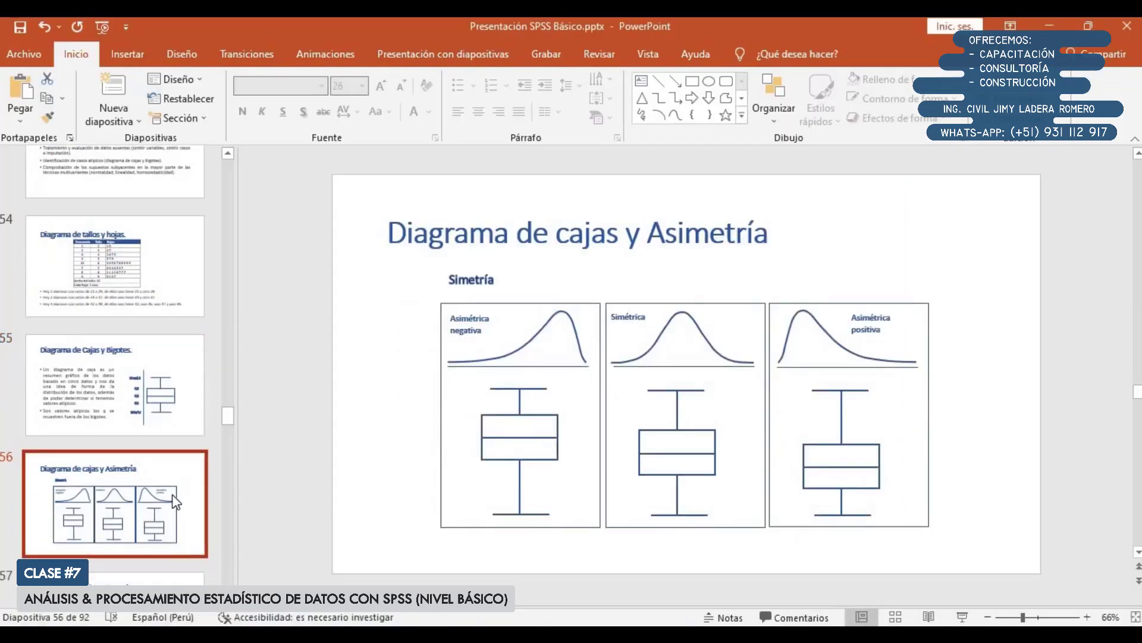
{"action": "key", "text": "shift+F5"}
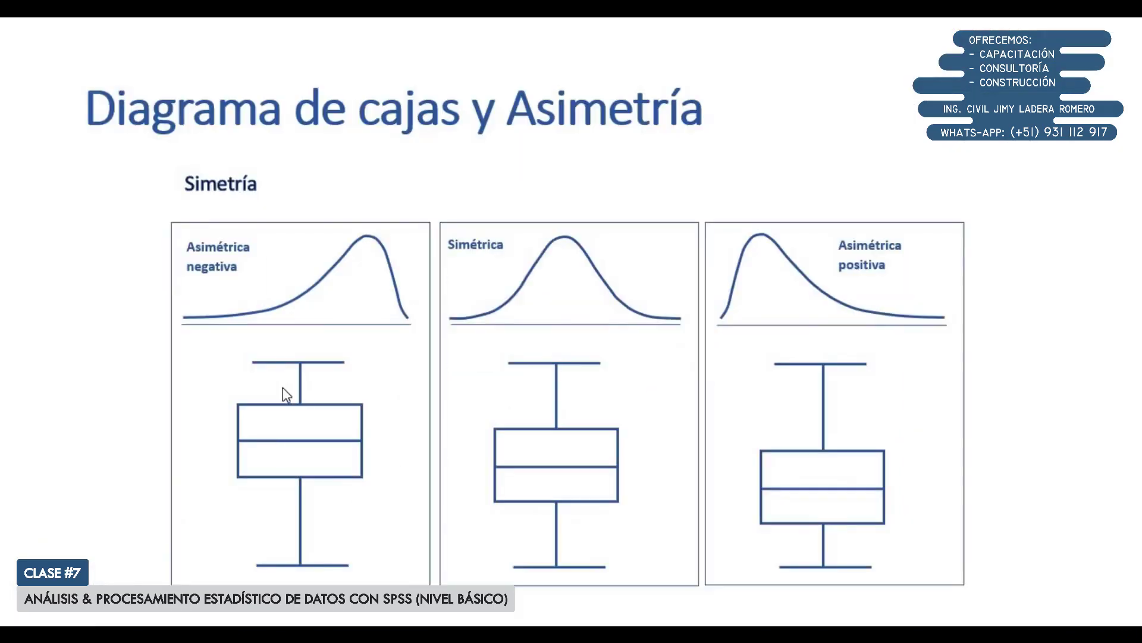
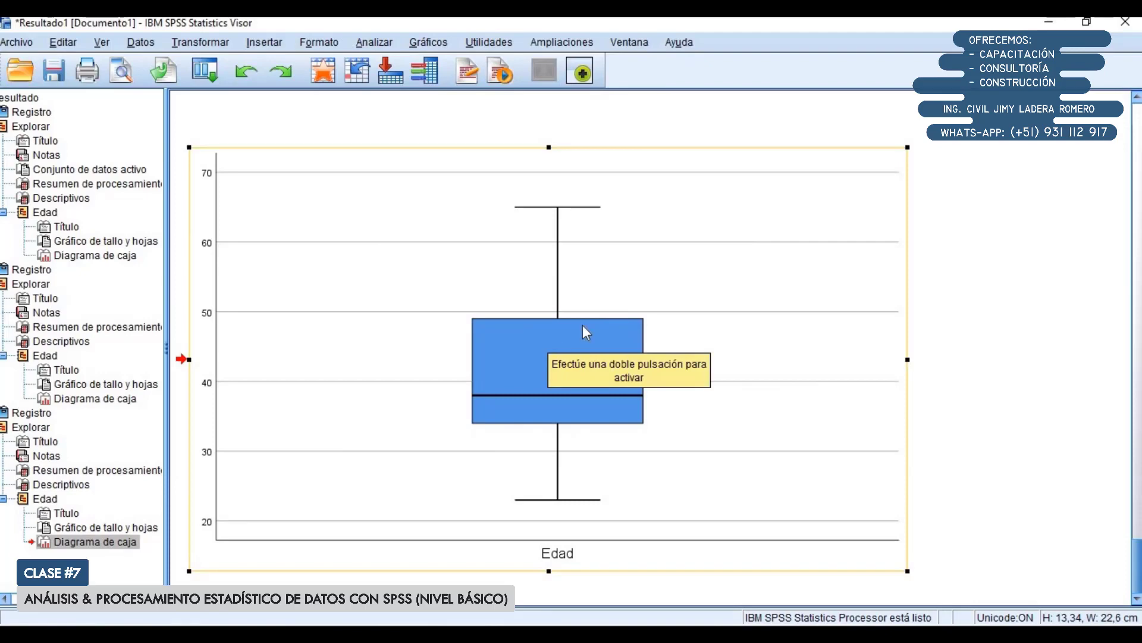
Step: In the SPSS output viewer, compare the shape of the Edad box plot with the Asimetría and Curtosis values in the newest Descriptivos table
{"action": "scroll", "coordinate": [535, 328], "scroll_direction": "up", "scroll_amount": 10}
{"action": "scroll", "coordinate": [503, 316], "scroll_direction": "down", "scroll_amount": 10}
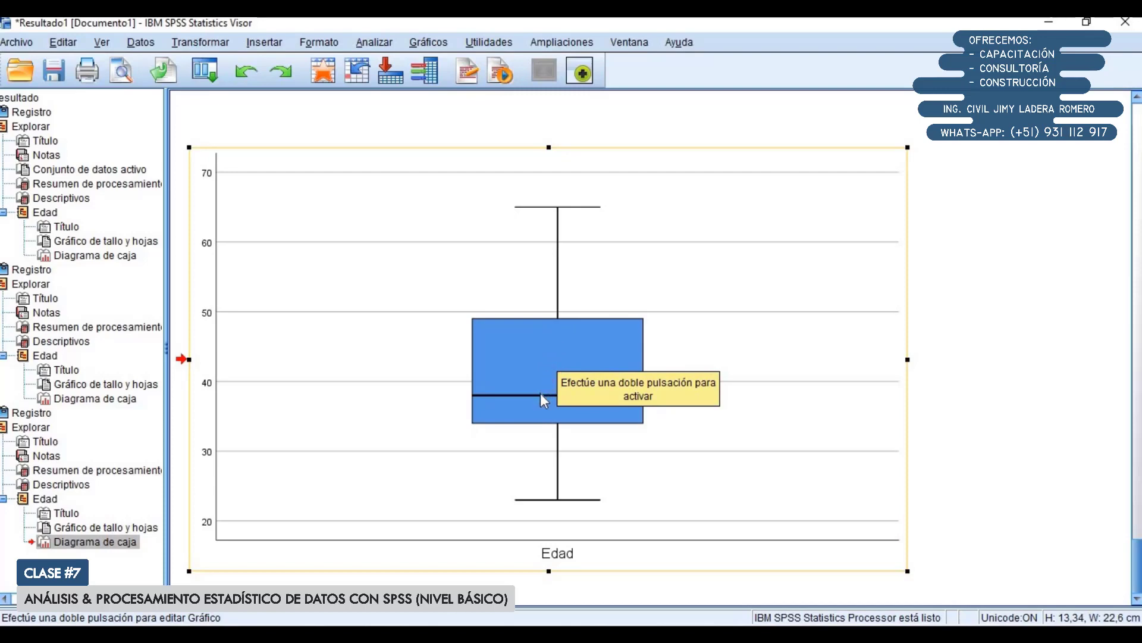
{"action": "scroll", "coordinate": [562, 373], "scroll_direction": "up", "scroll_amount": 15}
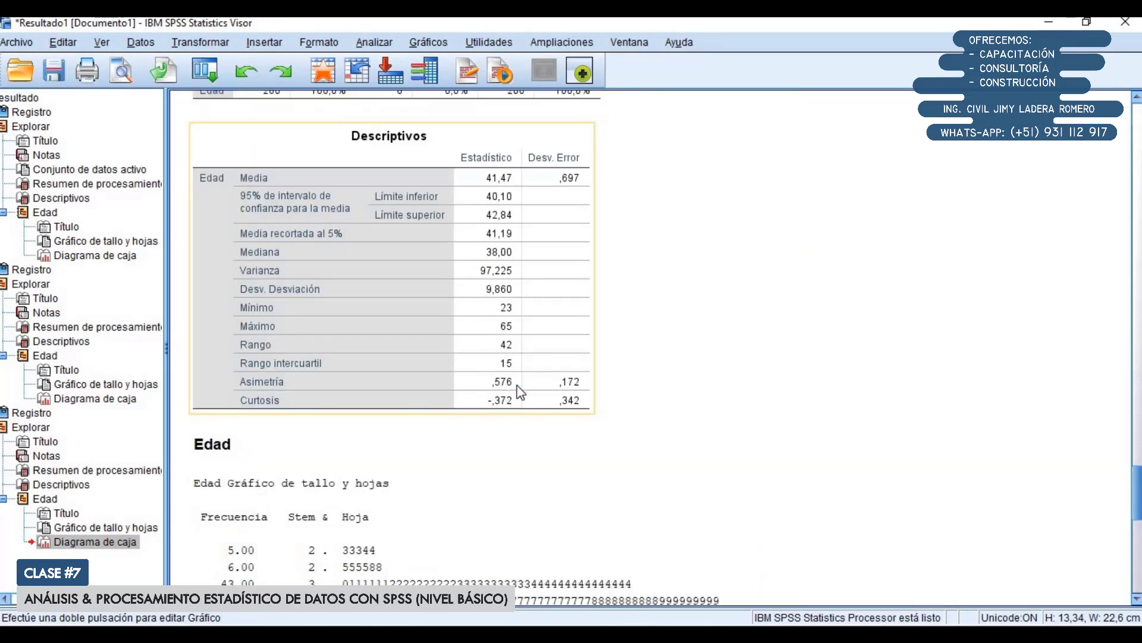
{"action": "scroll", "coordinate": [551, 342], "scroll_direction": "down", "scroll_amount": 15}
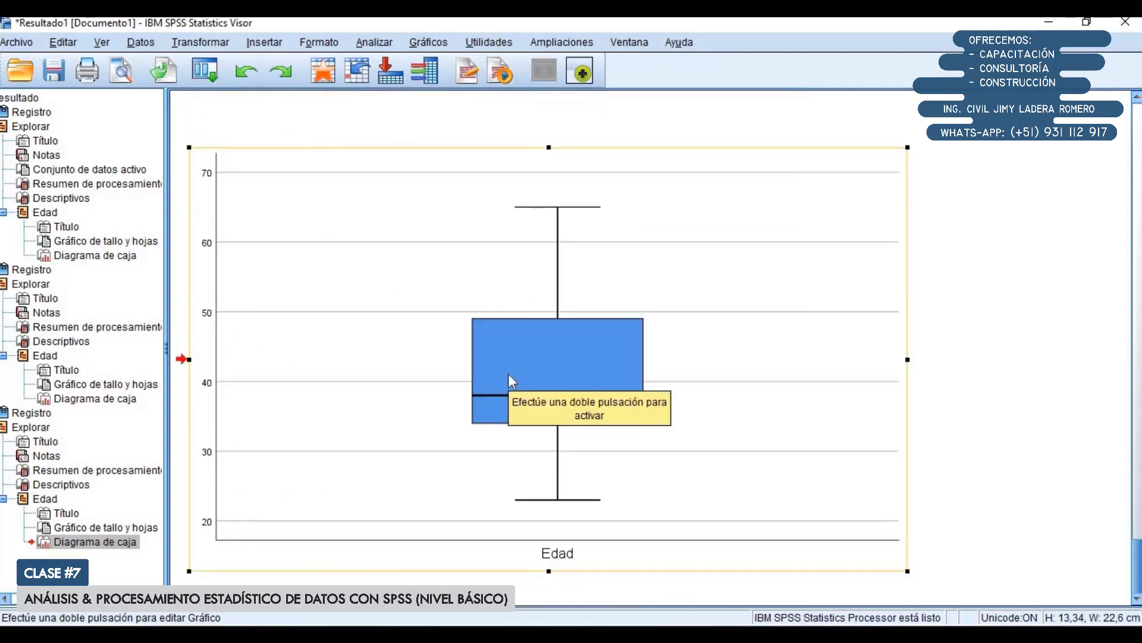
{"action": "scroll", "coordinate": [508, 373], "scroll_direction": "up", "scroll_amount": 12}
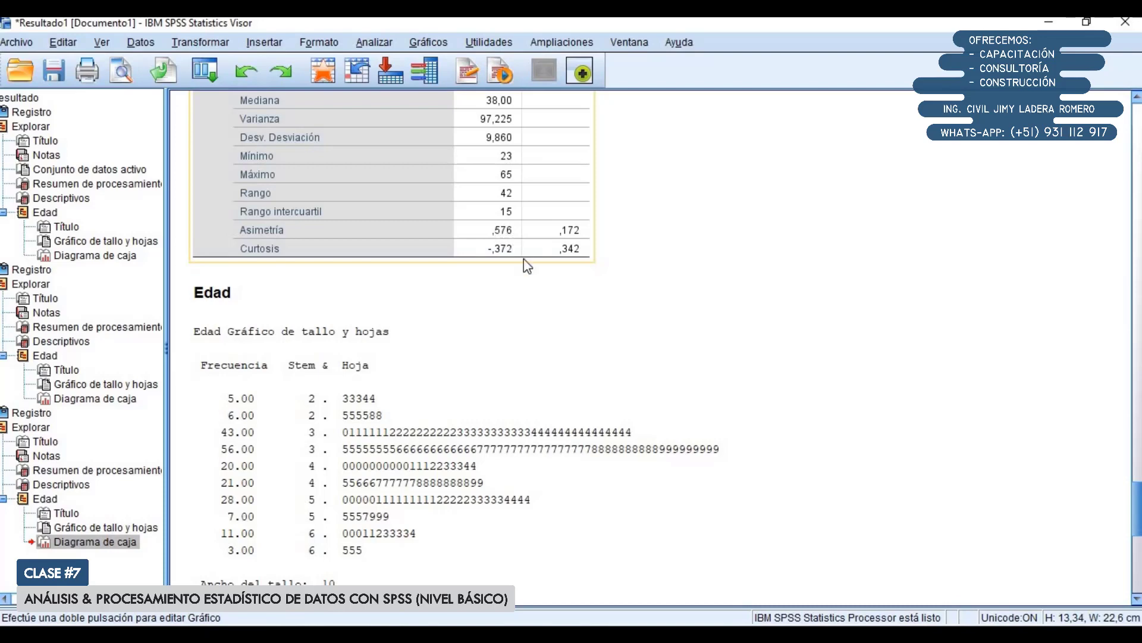
{"action": "scroll", "coordinate": [509, 238], "scroll_direction": "down", "scroll_amount": 10}
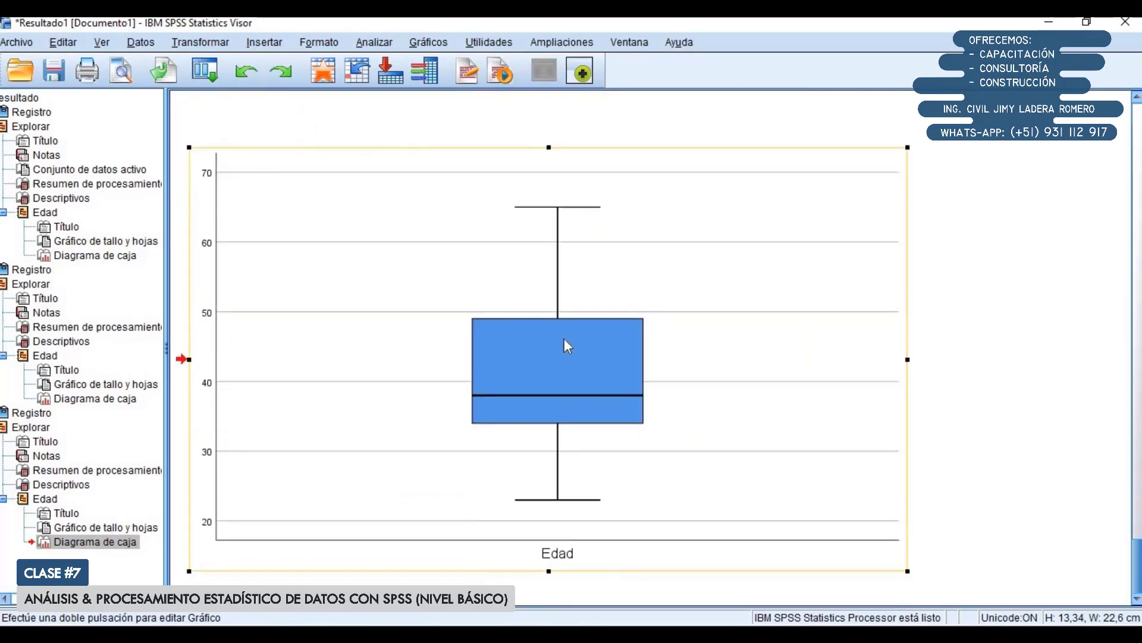
{"action": "scroll", "coordinate": [564, 338], "scroll_direction": "up", "scroll_amount": 8}
{"action": "left_click", "coordinate": [509, 249]}
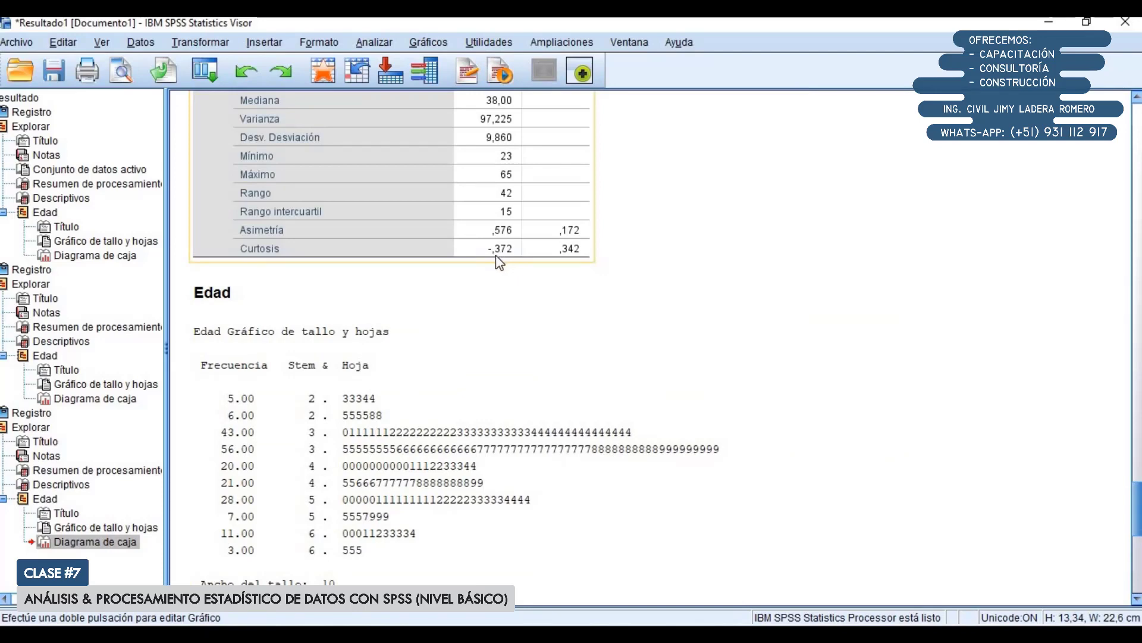
{"action": "left_click", "coordinate": [513, 292]}
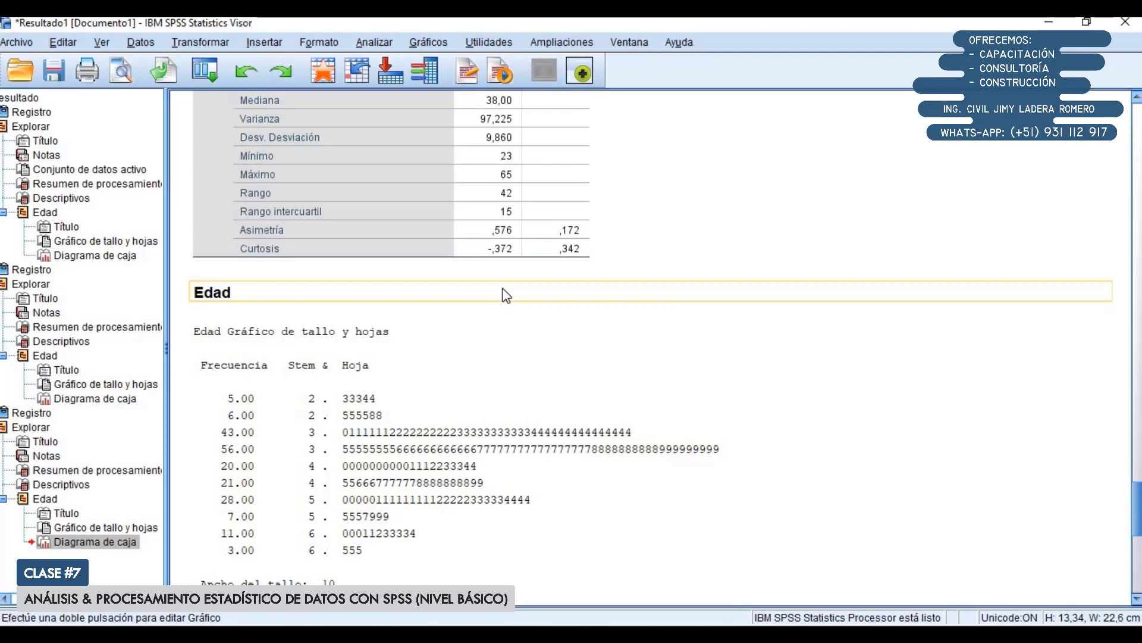
{"action": "scroll", "coordinate": [506, 294], "scroll_direction": "down", "scroll_amount": 8}
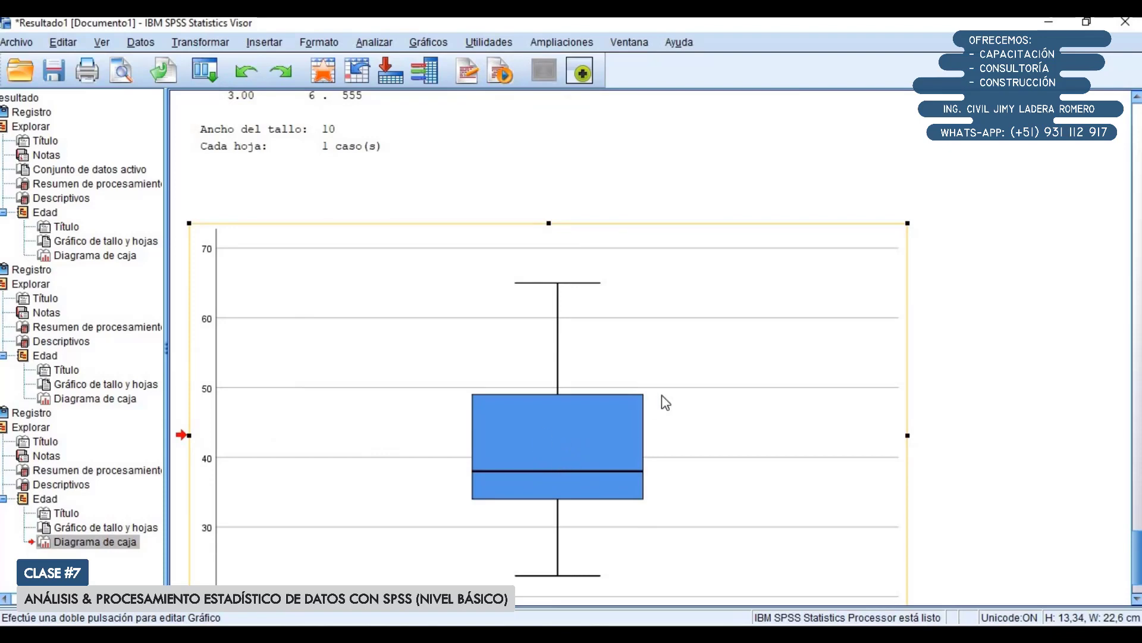
{"action": "scroll", "coordinate": [662, 394], "scroll_direction": "down", "scroll_amount": 2}
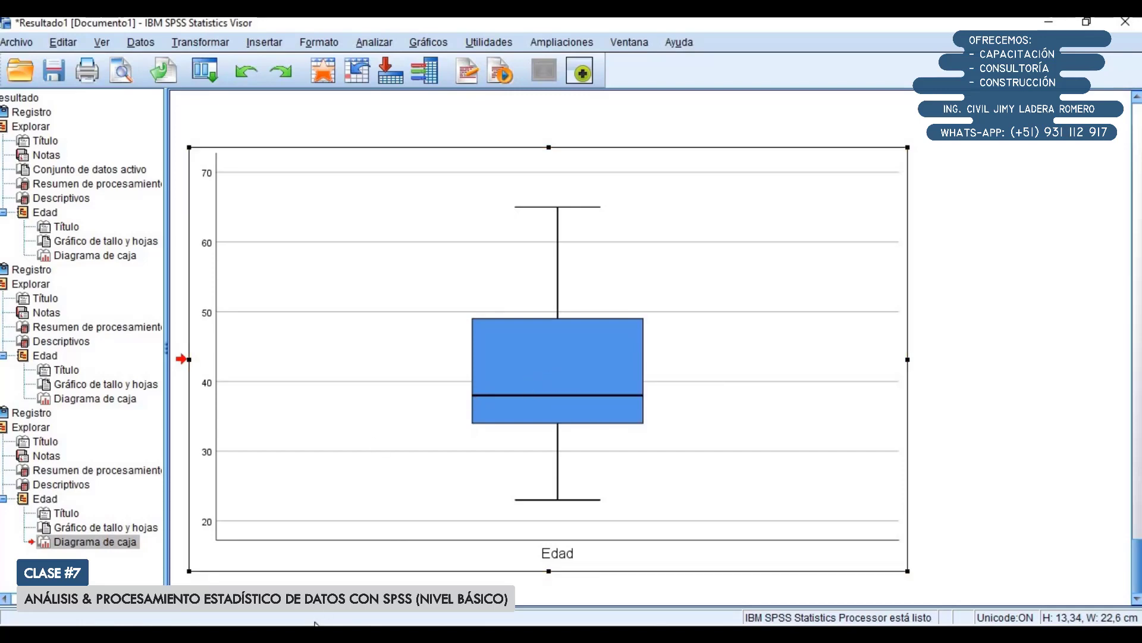
Step: Switch to the Excel workbook AnálisisExploratorio.xlsx and select the minimum, maximum and quartile rows, A2:B6
{"action": "left_click", "coordinate": [357, 553]}
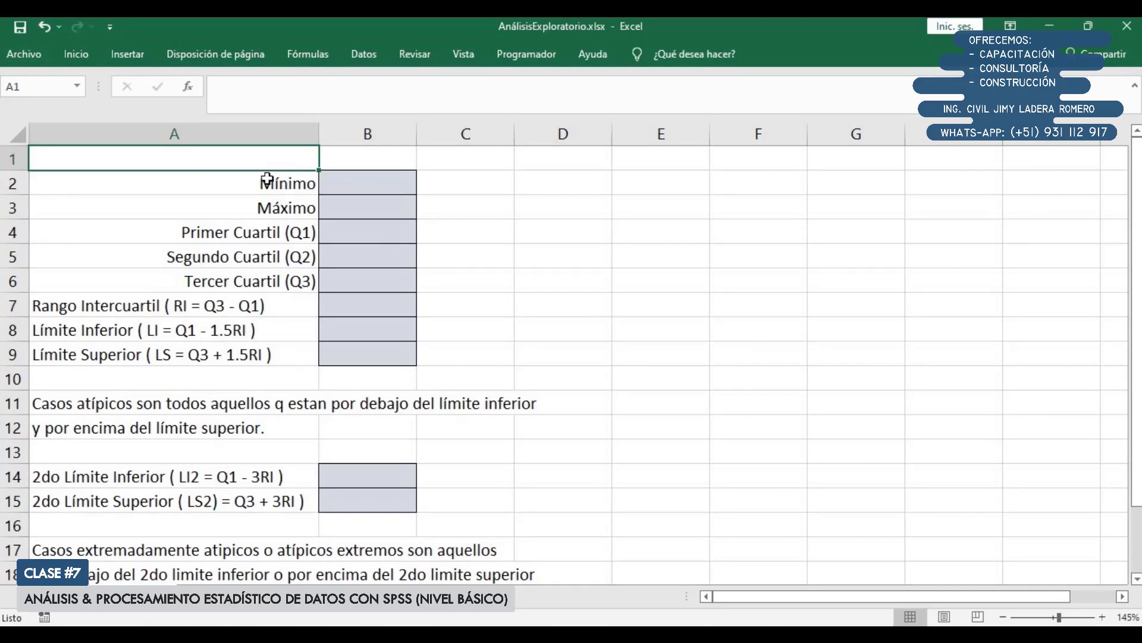
{"action": "left_click_drag", "start_coordinate": [267, 179], "coordinate": [381, 280]}
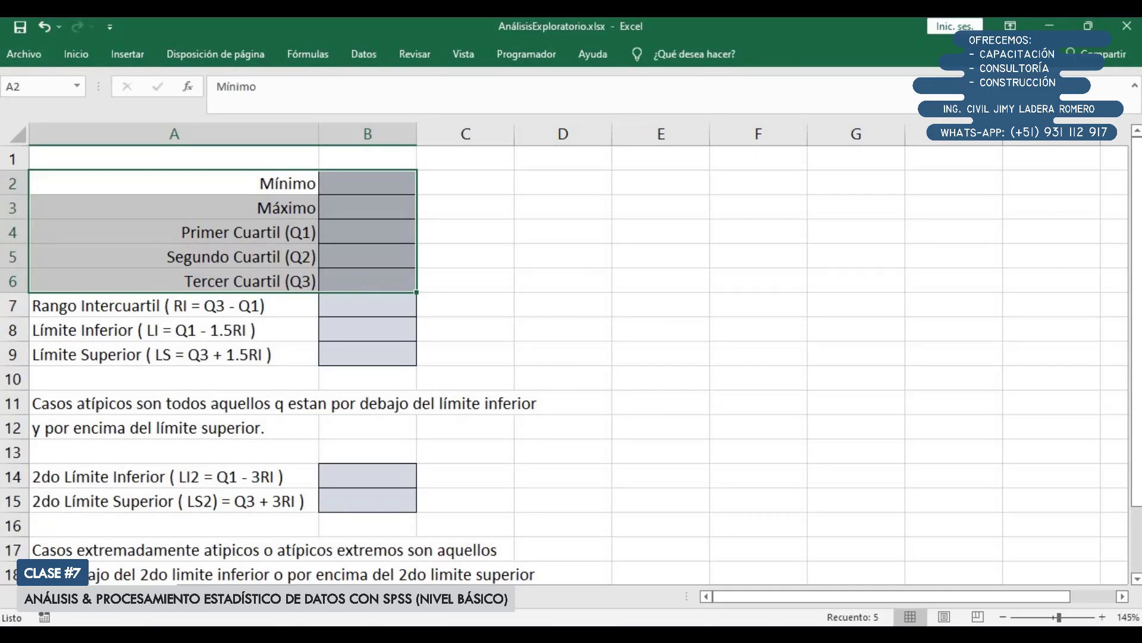
Step: Switch to the SPSS data editor and start a Frecuencias analysis with Edad as its variable
{"action": "mouse_move", "coordinate": [365, 625]}
{"action": "left_click", "coordinate": [425, 565]}
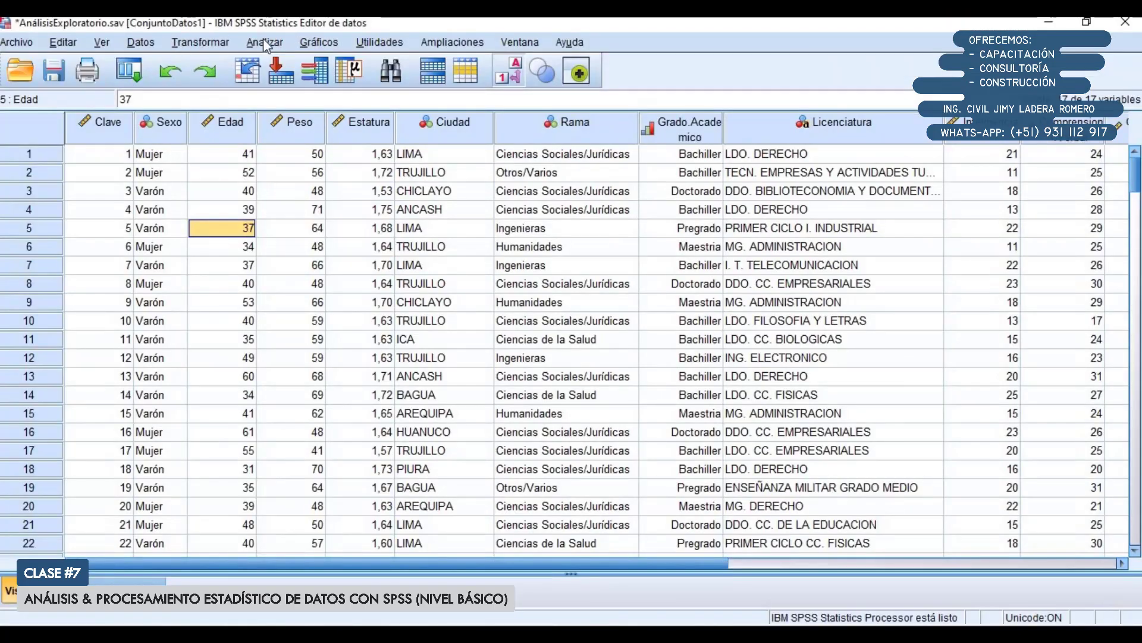
{"action": "left_click", "coordinate": [266, 43]}
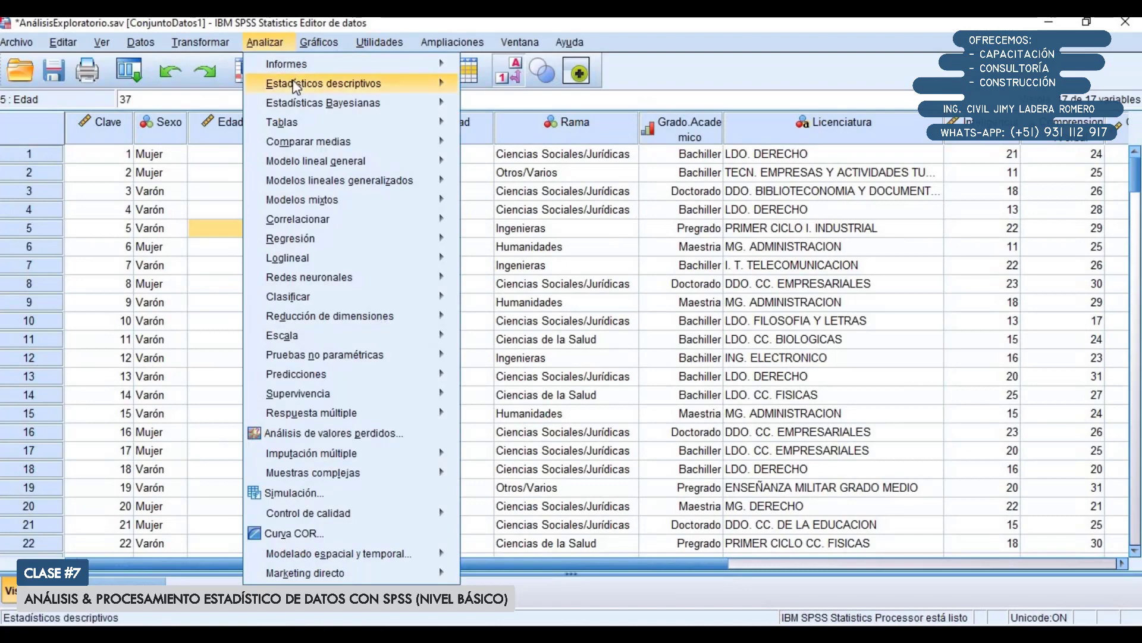
{"action": "mouse_move", "coordinate": [383, 84]}
{"action": "left_click", "coordinate": [498, 87]}
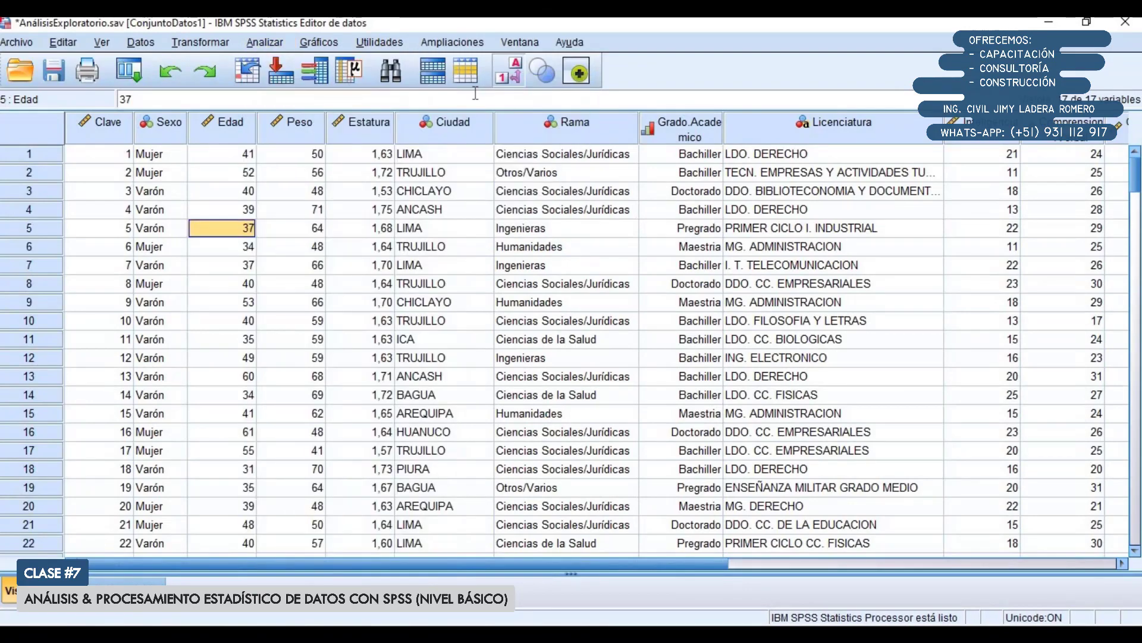
{"action": "left_click", "coordinate": [117, 229]}
{"action": "left_click", "coordinate": [226, 309]}
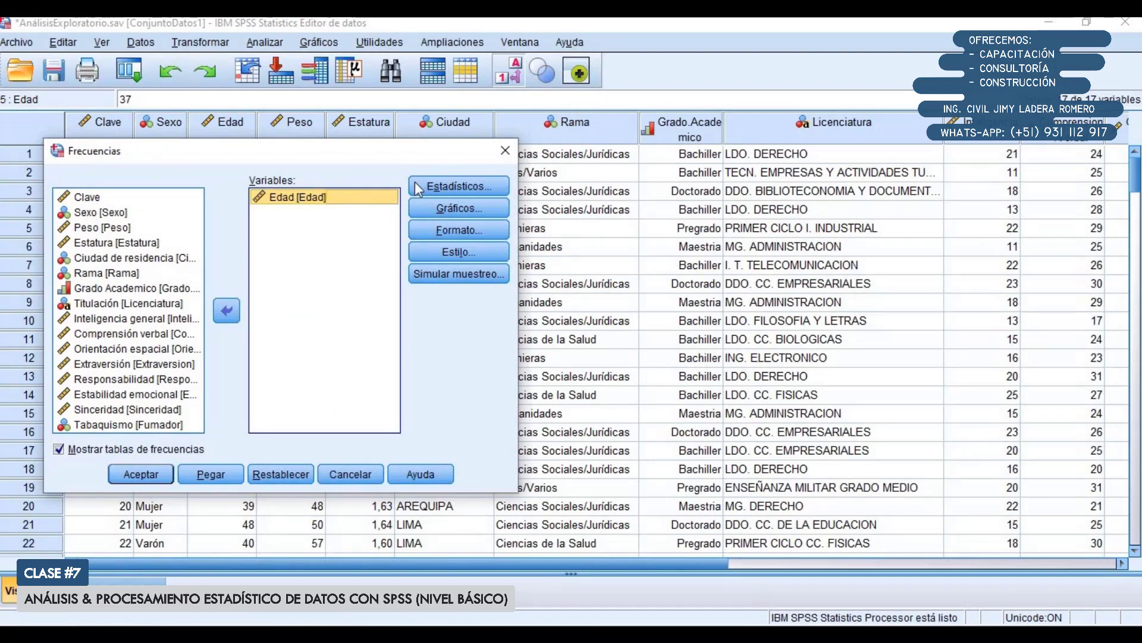
Step: Request quartiles, minimum and maximum as the statistics of the Frecuencias analysis
{"action": "left_click", "coordinate": [434, 179]}
{"action": "left_click", "coordinate": [580, 87]}
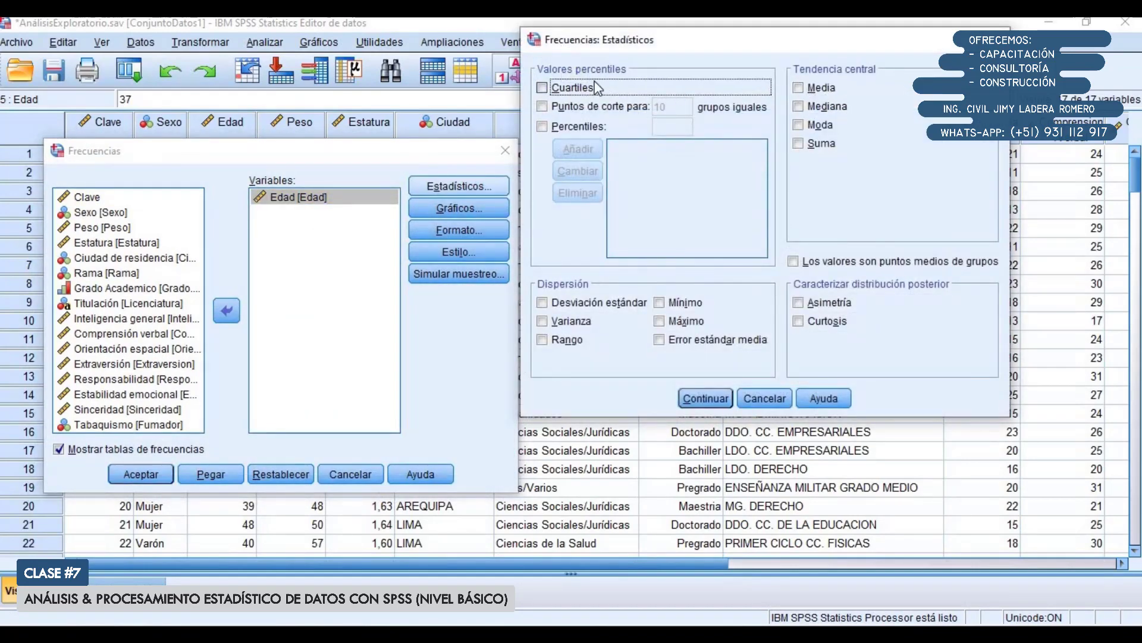
{"action": "left_click", "coordinate": [690, 303]}
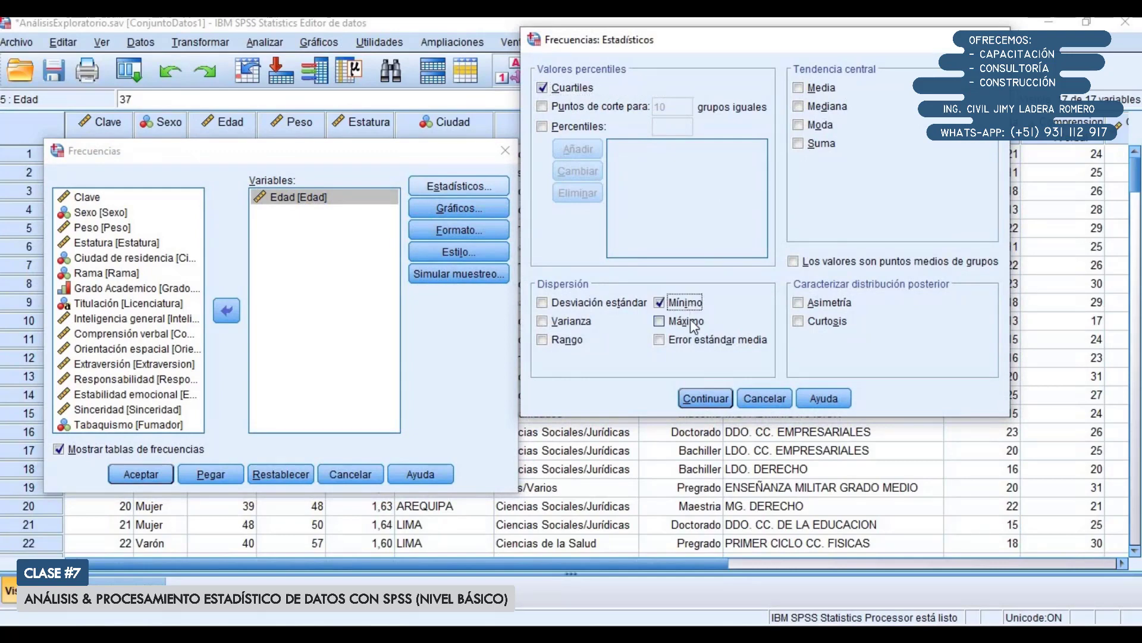
{"action": "left_click", "coordinate": [689, 320]}
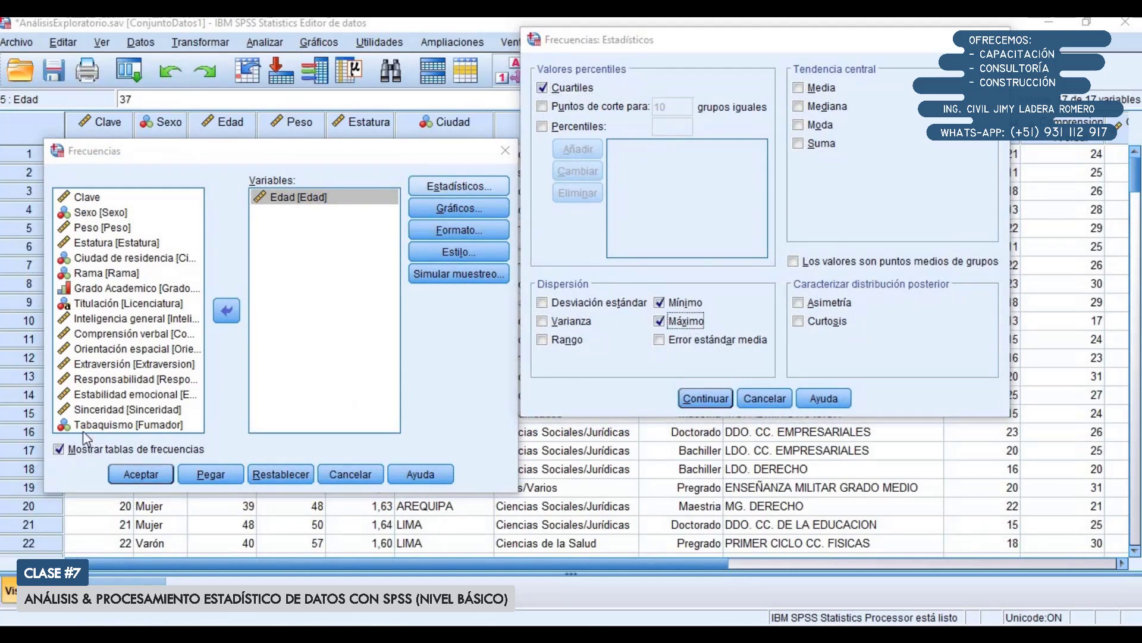
{"action": "left_click", "coordinate": [706, 397]}
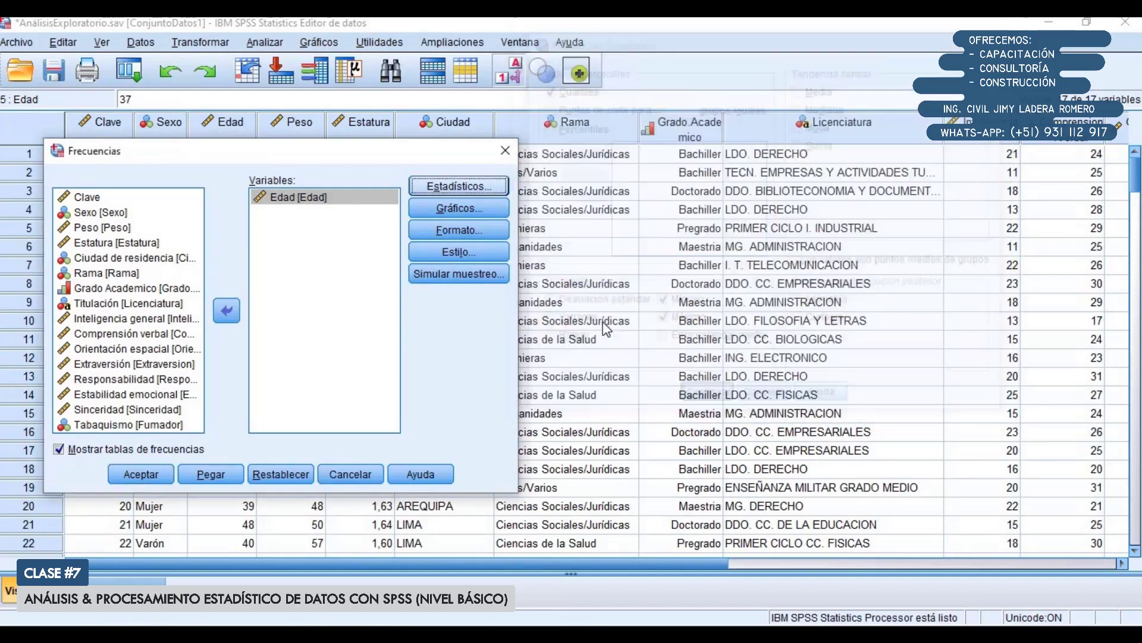
Step: Turn off the frequency tables, run the Frecuencias analysis of Edad and select the resulting Estadísticos table
{"action": "left_click", "coordinate": [81, 448]}
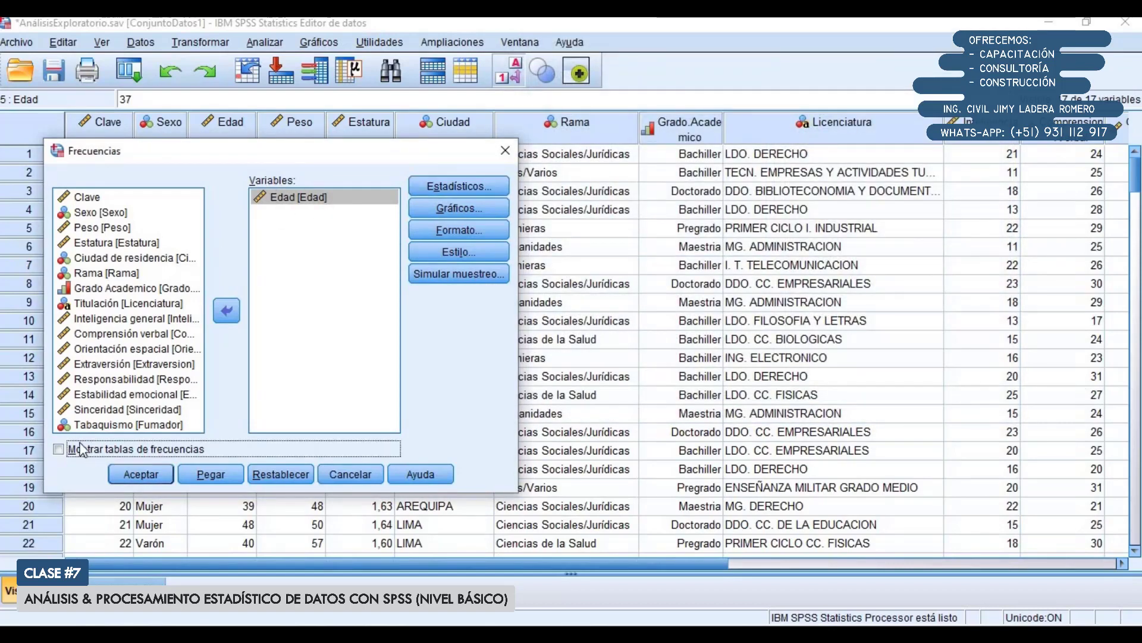
{"action": "left_click", "coordinate": [152, 474]}
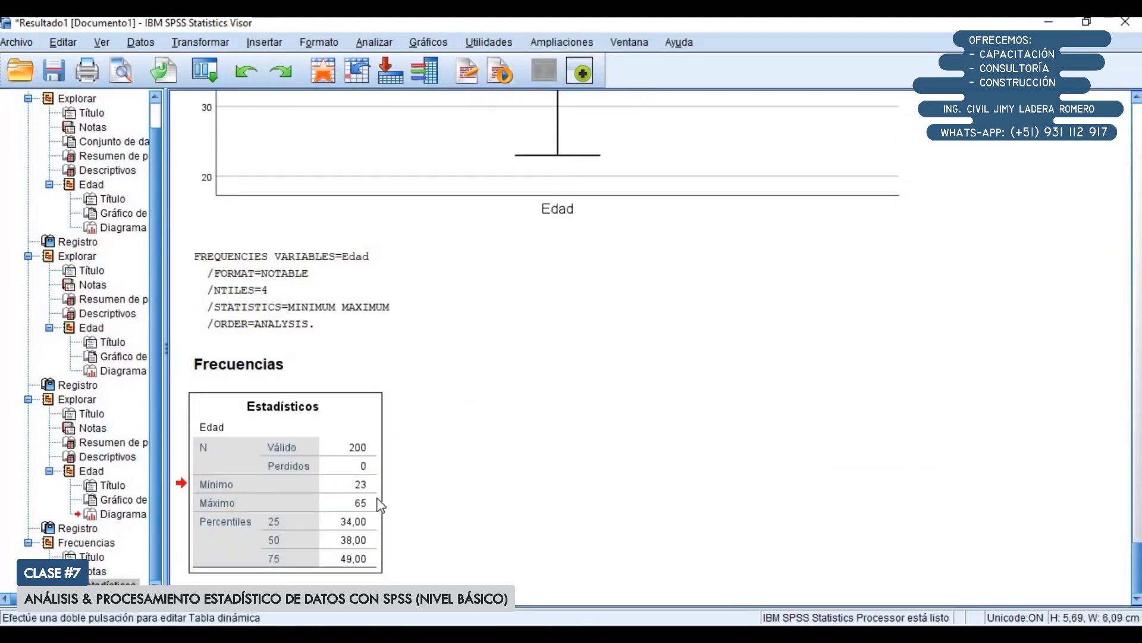
{"action": "left_click", "coordinate": [262, 480]}
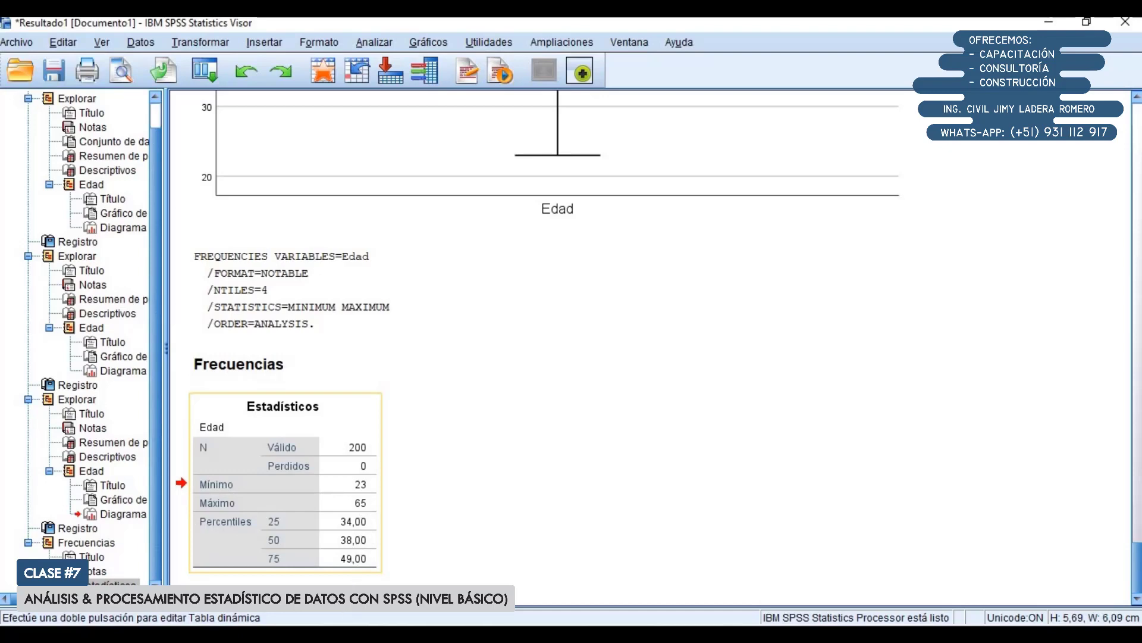
Step: Switch to the Excel workbook AnálisisExploratorio.xlsx and enter the SPSS minimum 23 in B2 and maximum 65 in B3
{"action": "left_click", "coordinate": [349, 633]}
{"action": "left_click", "coordinate": [438, 571]}
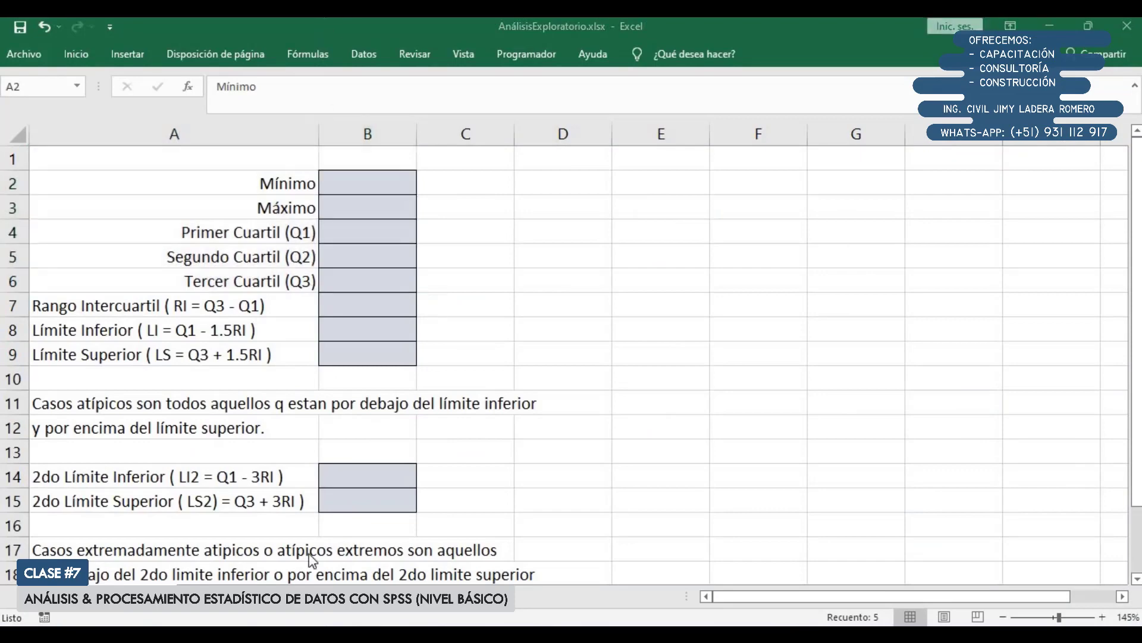
{"action": "mouse_move", "coordinate": [333, 632]}
{"action": "left_click", "coordinate": [255, 548]}
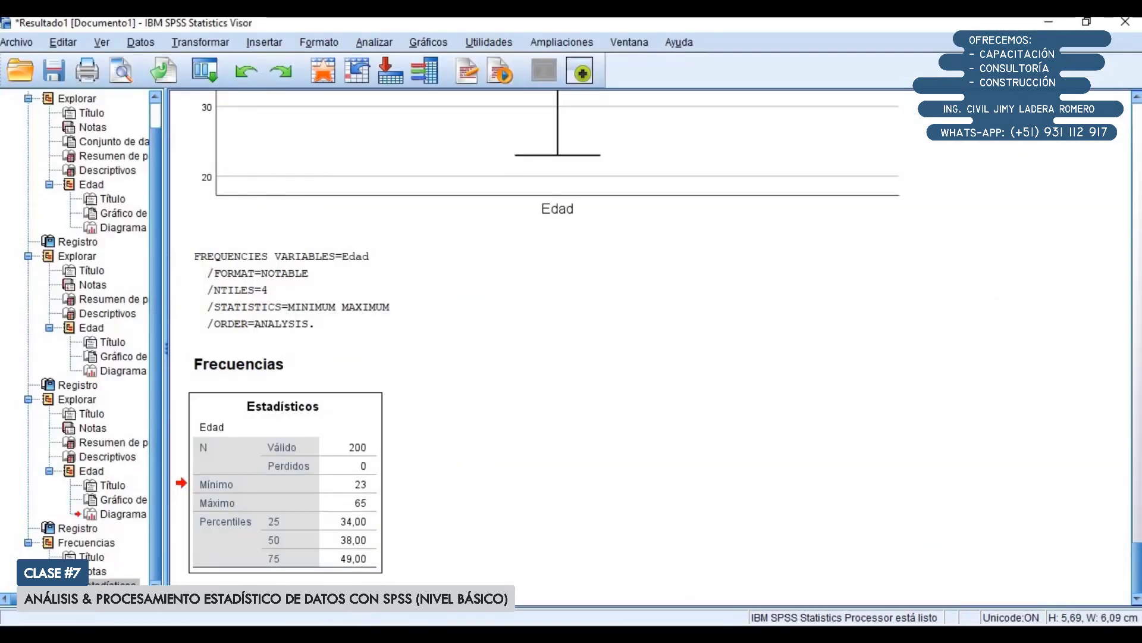
{"action": "key", "text": "alt+Tab"}
{"action": "left_click", "coordinate": [368, 185]}
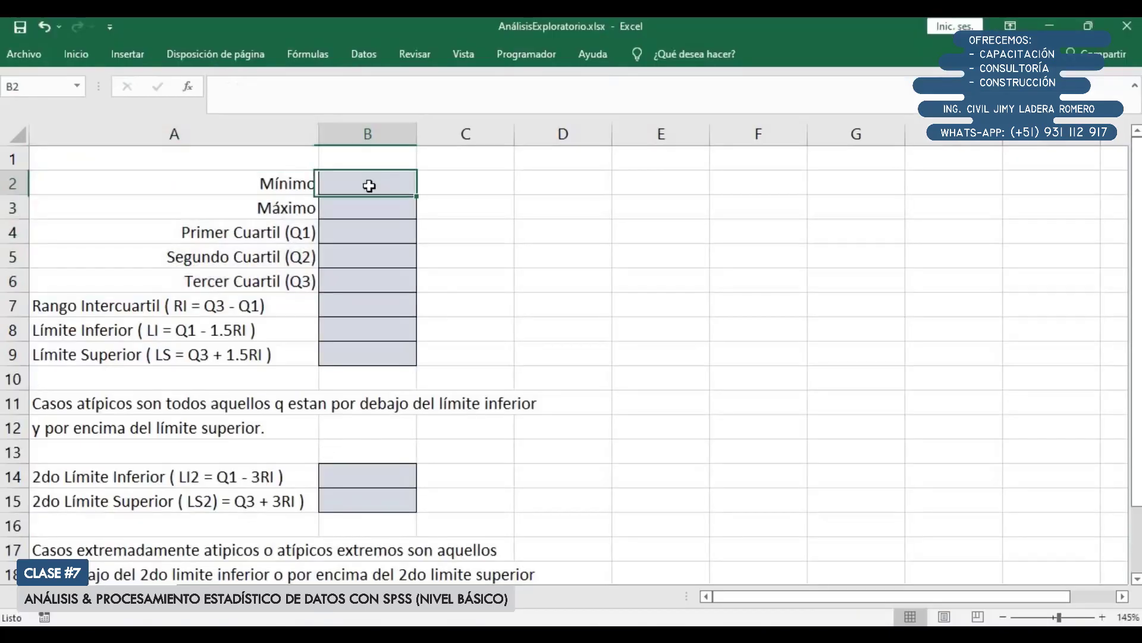
{"action": "type", "text": "23"}
{"action": "key", "text": "Return"}
{"action": "type", "text": "65"}
{"action": "key", "text": "Return"}
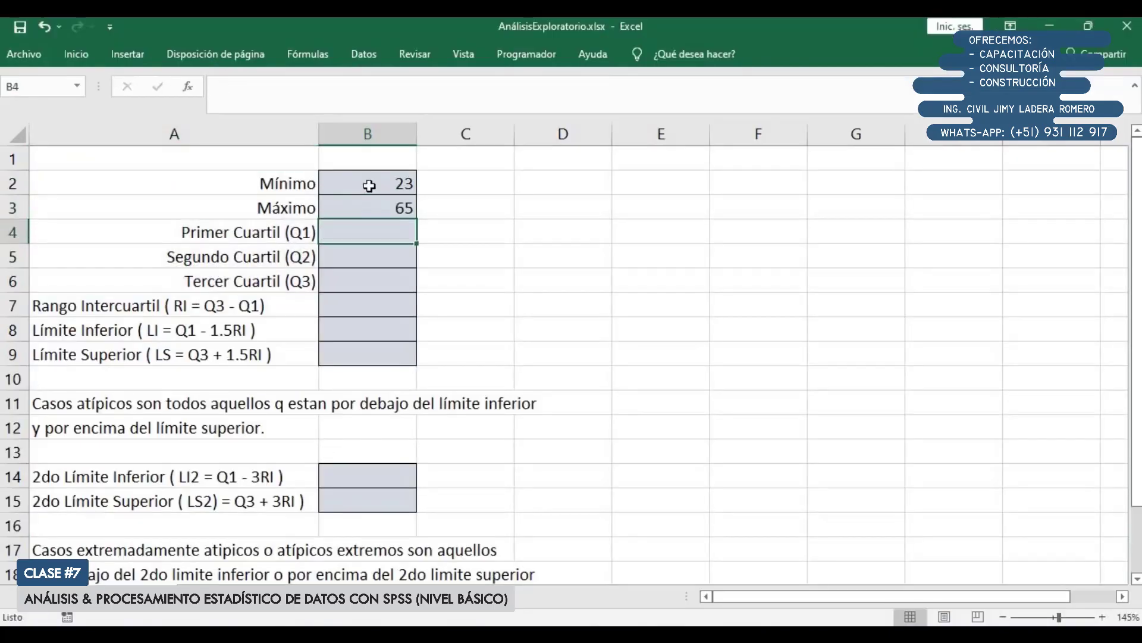
Step: Enter the first, second and third quartiles 34, 38 and 49 in cells B4:B6
{"action": "type", "text": "34"}
{"action": "key", "text": "Return"}
{"action": "type", "text": "38"}
{"action": "key", "text": "Return"}
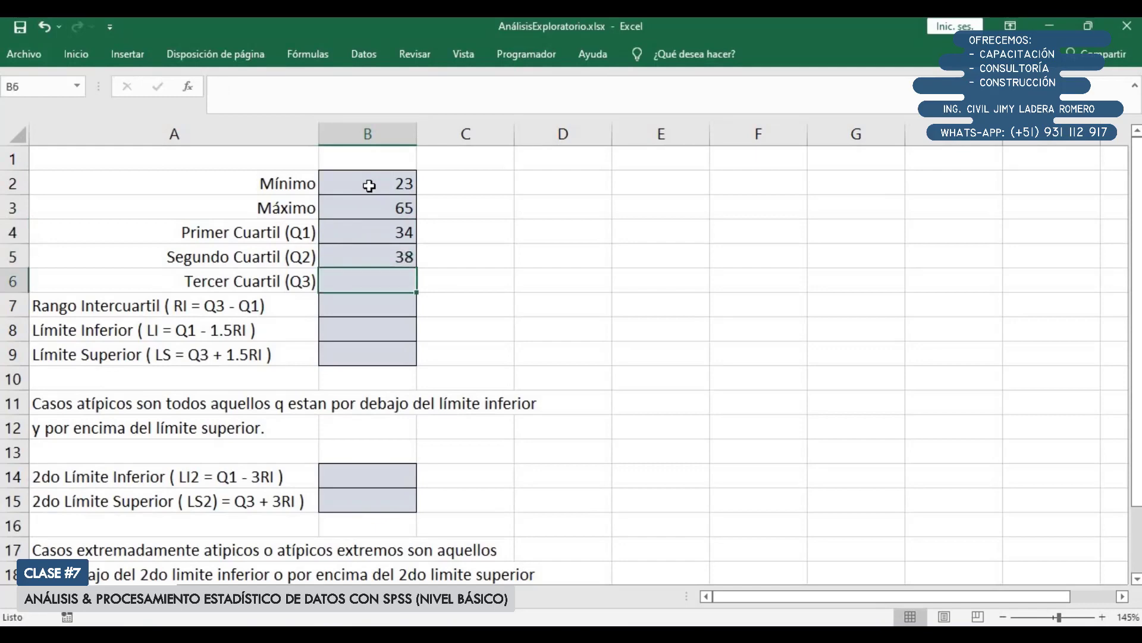
{"action": "type", "text": "49"}
{"action": "key", "text": "Return"}
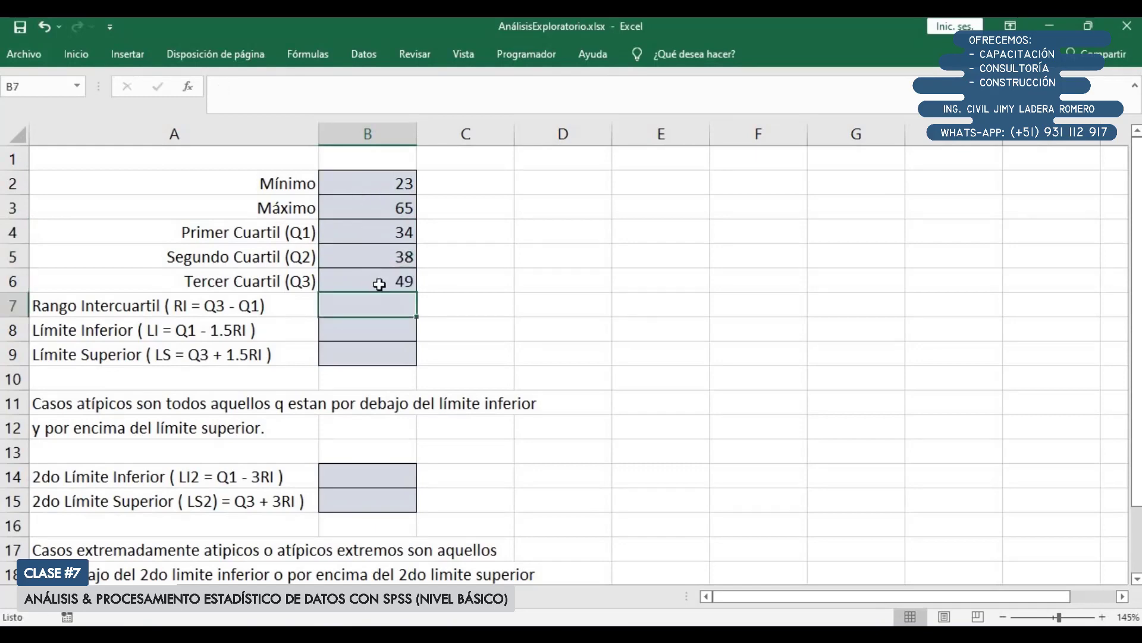
Step: Calculate the interquartile range in B7 with the formula =B6-B4
{"action": "scroll", "coordinate": [379, 283], "scroll_direction": "up", "scroll_amount": 1, "text": "ctrl"}
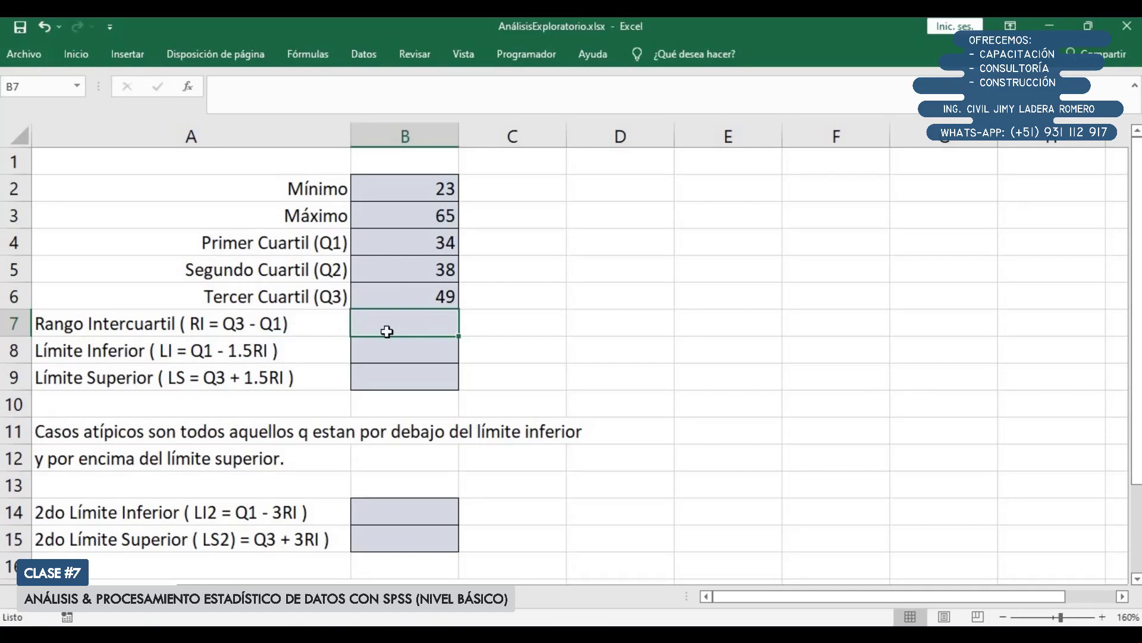
{"action": "type", "text": "="}
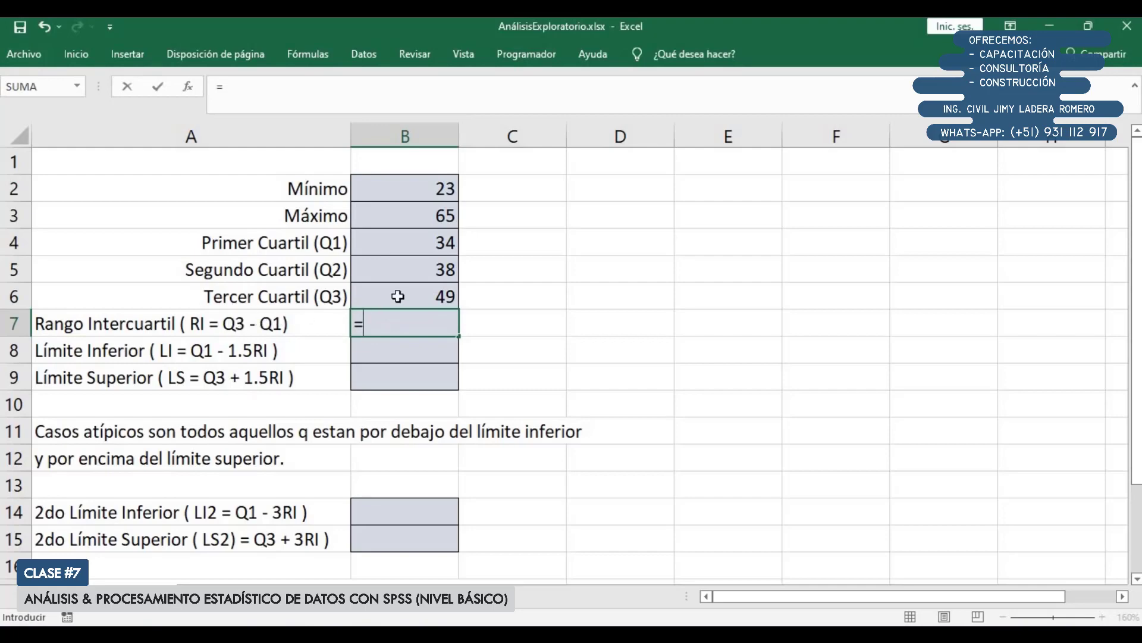
{"action": "left_click", "coordinate": [410, 299]}
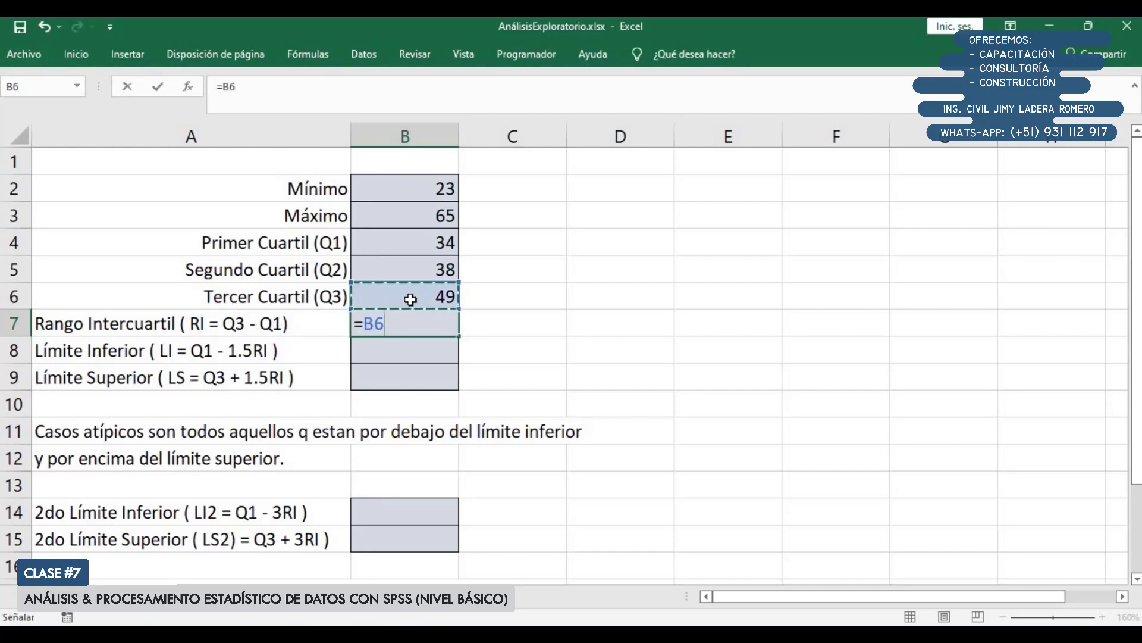
{"action": "type", "text": "-"}
{"action": "left_click", "coordinate": [415, 241]}
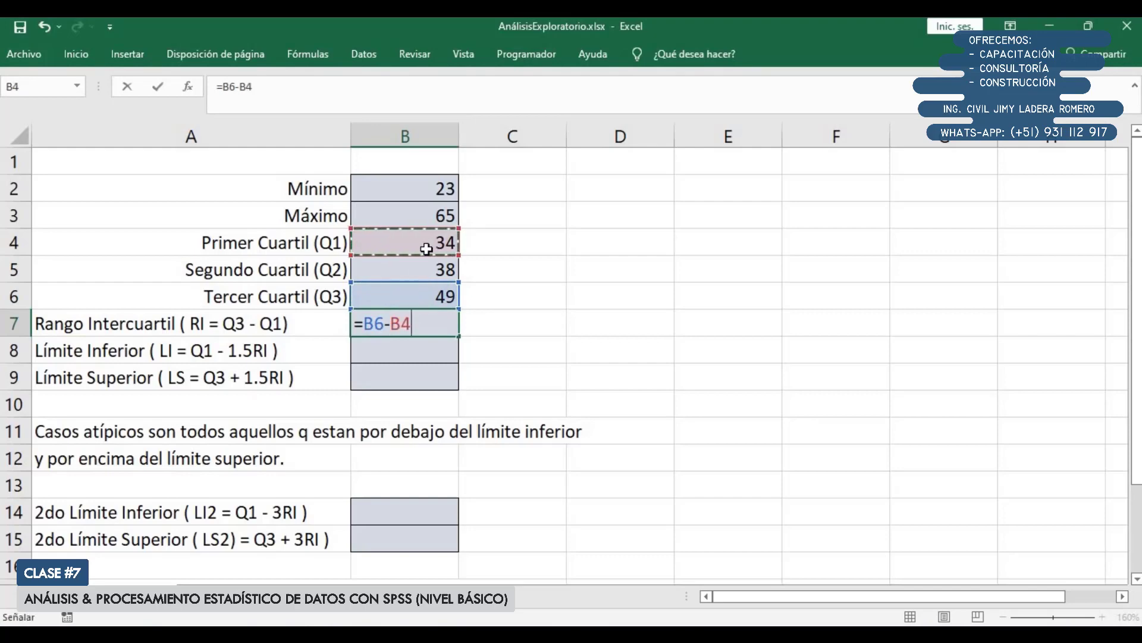
{"action": "key", "text": "Return"}
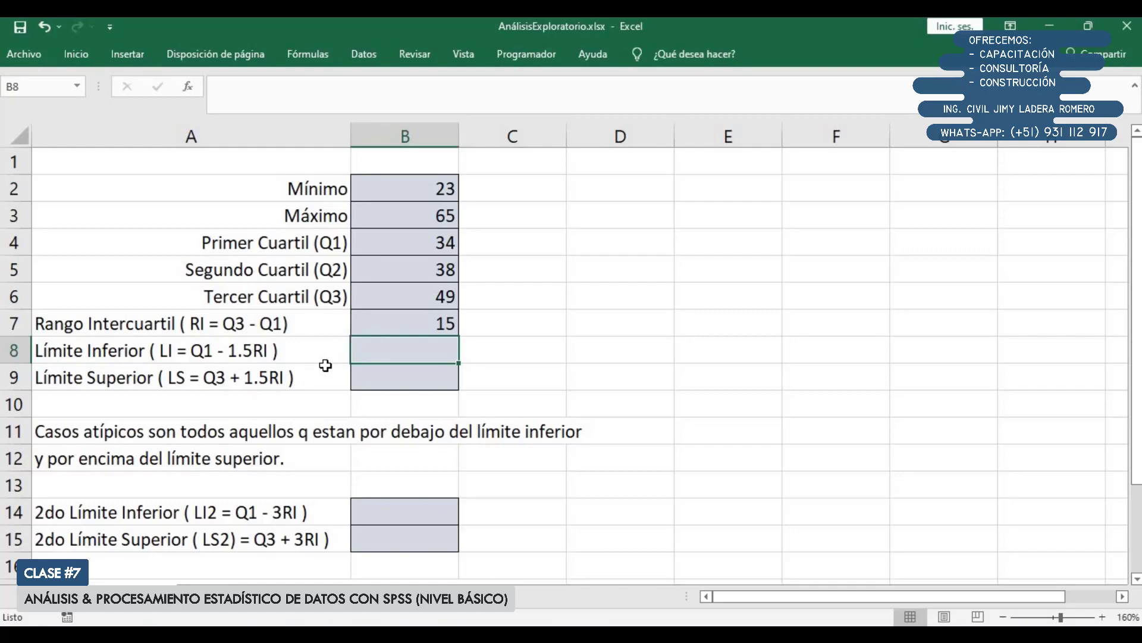
Step: Calculate the lower limit in B8 with the formula =B4-1.5*B7
{"action": "type", "text": "="}
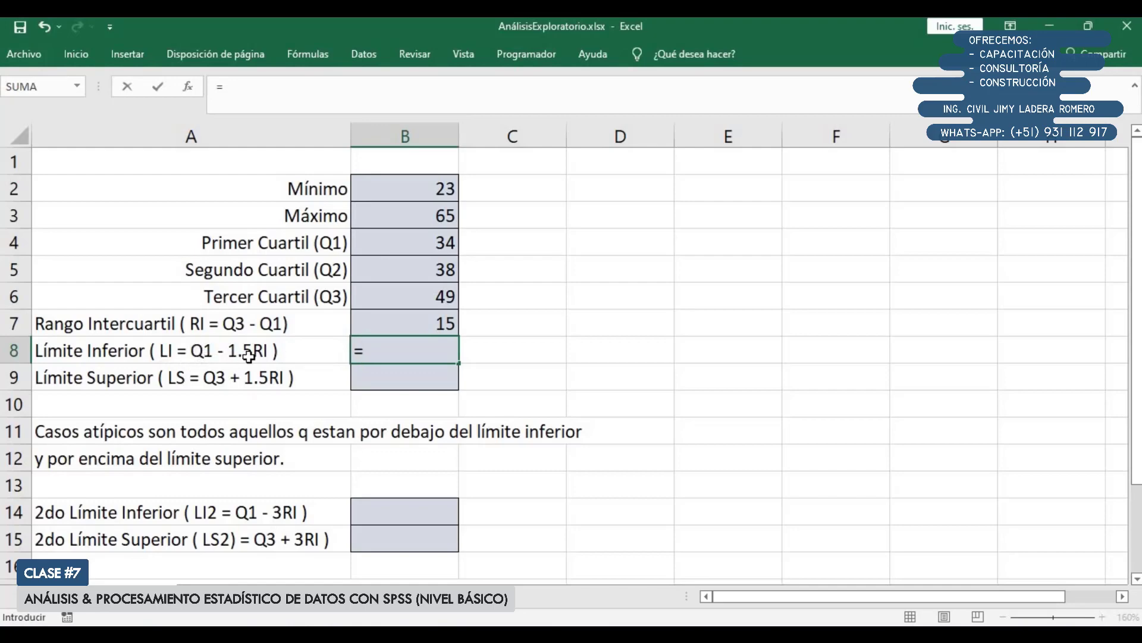
{"action": "left_click", "coordinate": [381, 247]}
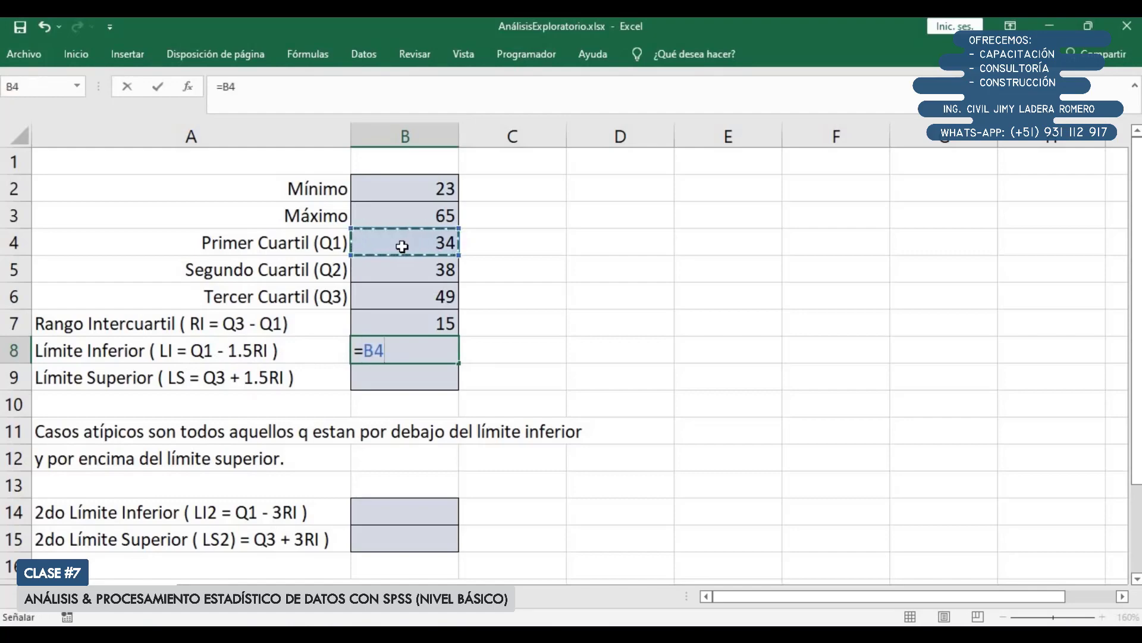
{"action": "type", "text": "-1."}
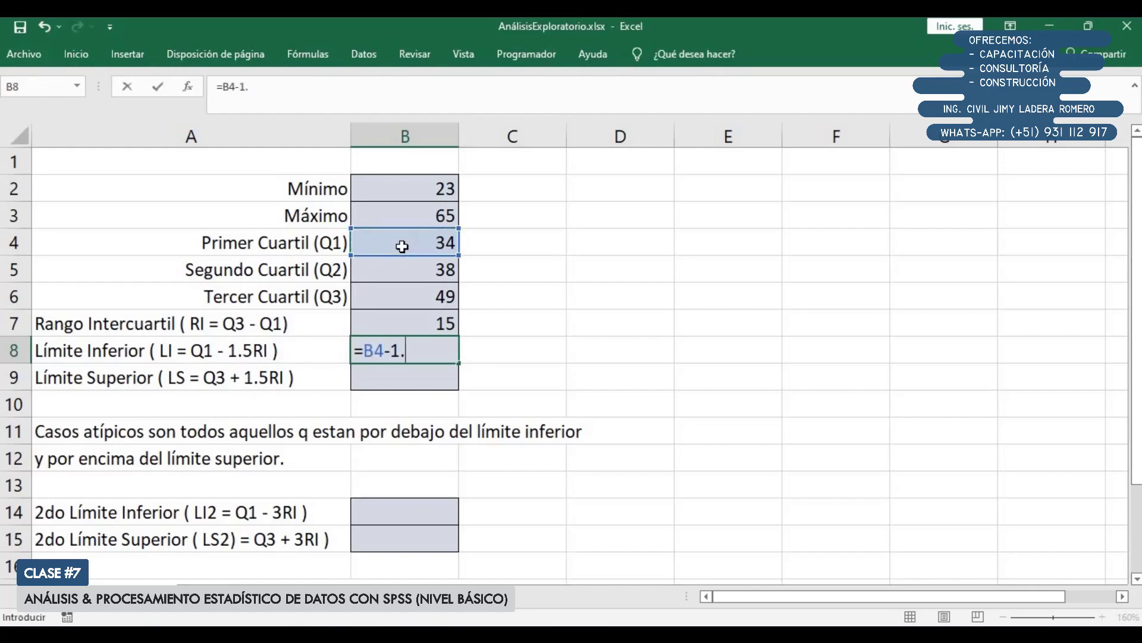
{"action": "type", "text": "5*"}
{"action": "left_click", "coordinate": [399, 323]}
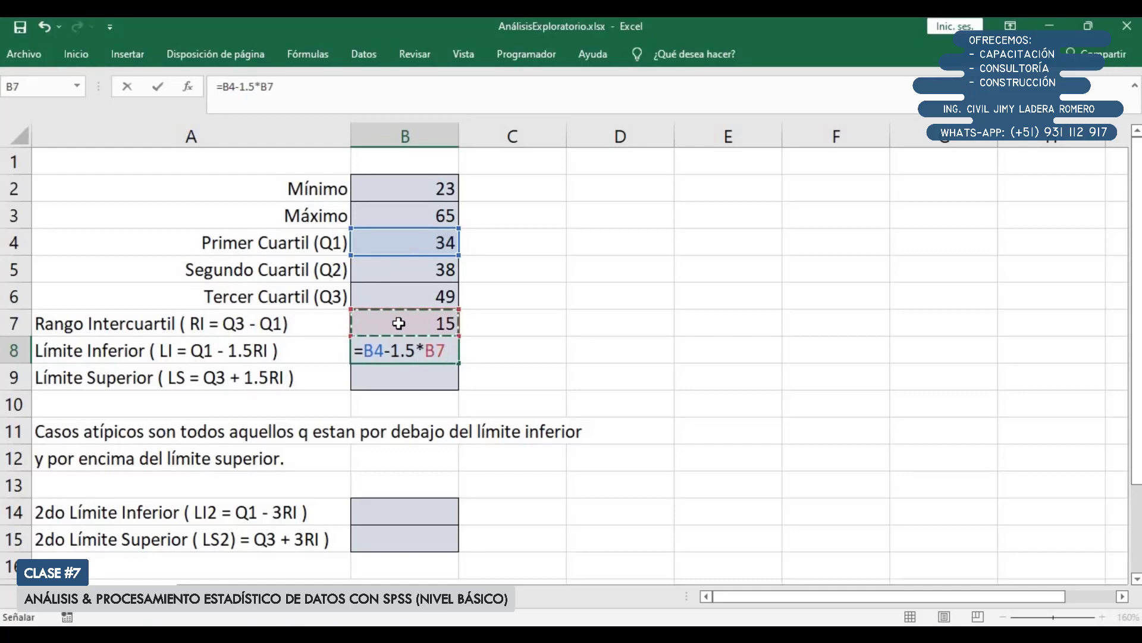
{"action": "key", "text": "Return"}
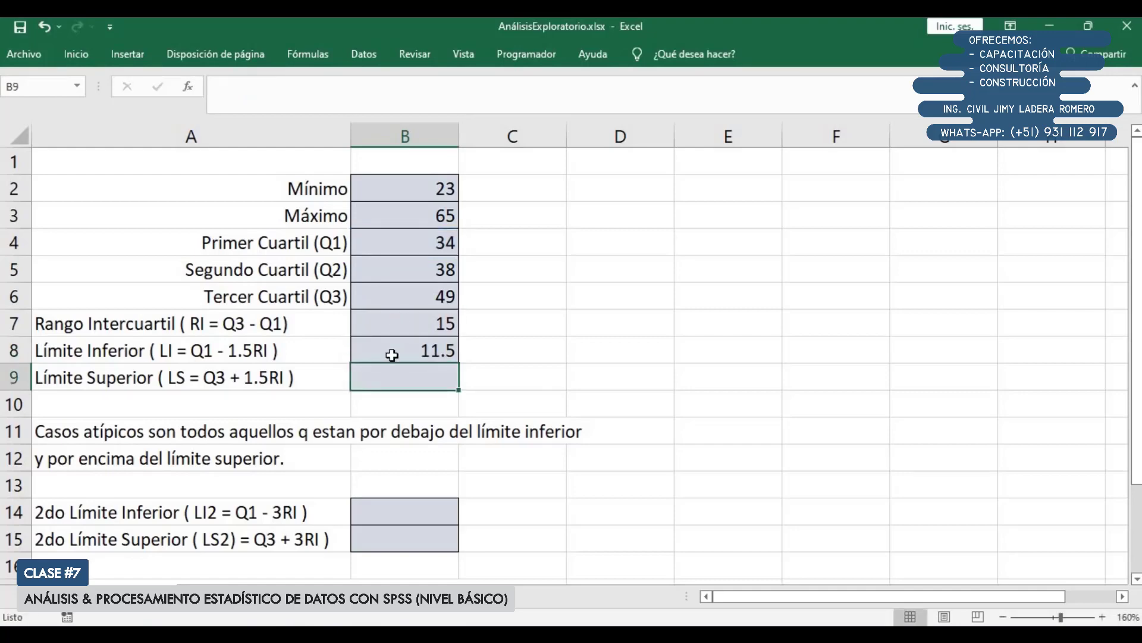
Step: Calculate the upper limit in B9 with the formula =B6+1.5*B7
{"action": "type", "text": "="}
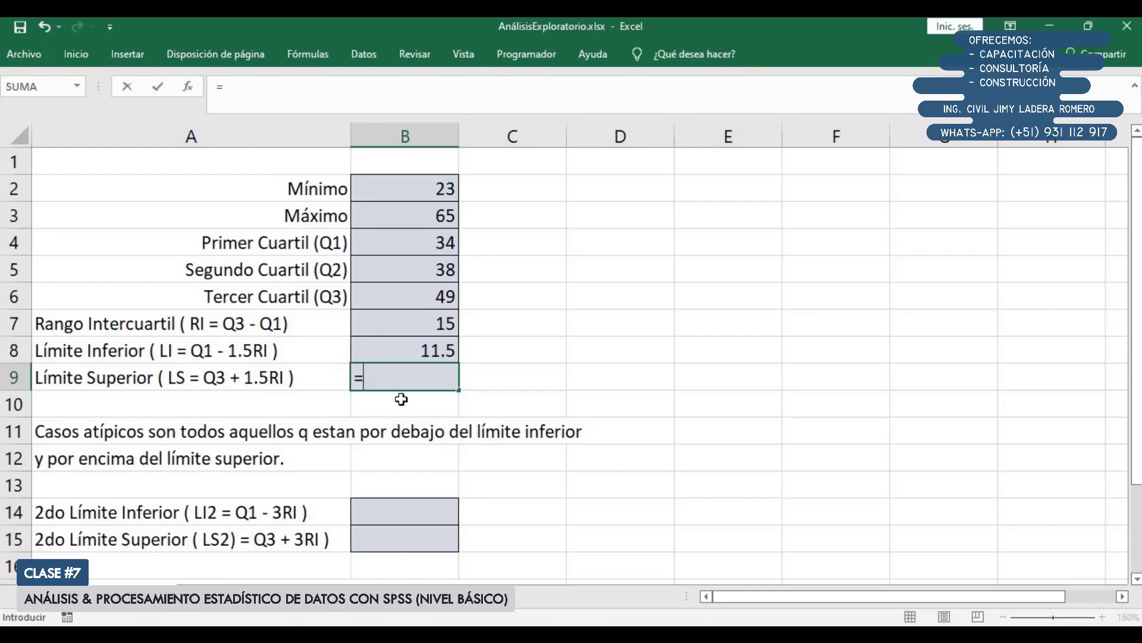
{"action": "left_click", "coordinate": [415, 299]}
{"action": "type", "text": "+1."}
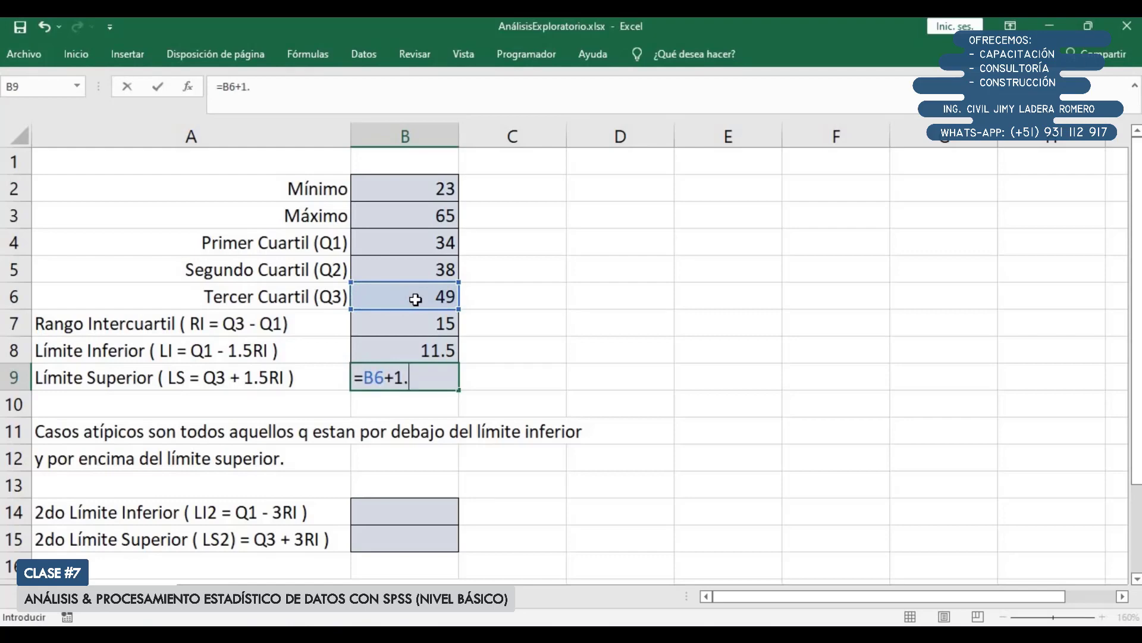
{"action": "type", "text": "5*"}
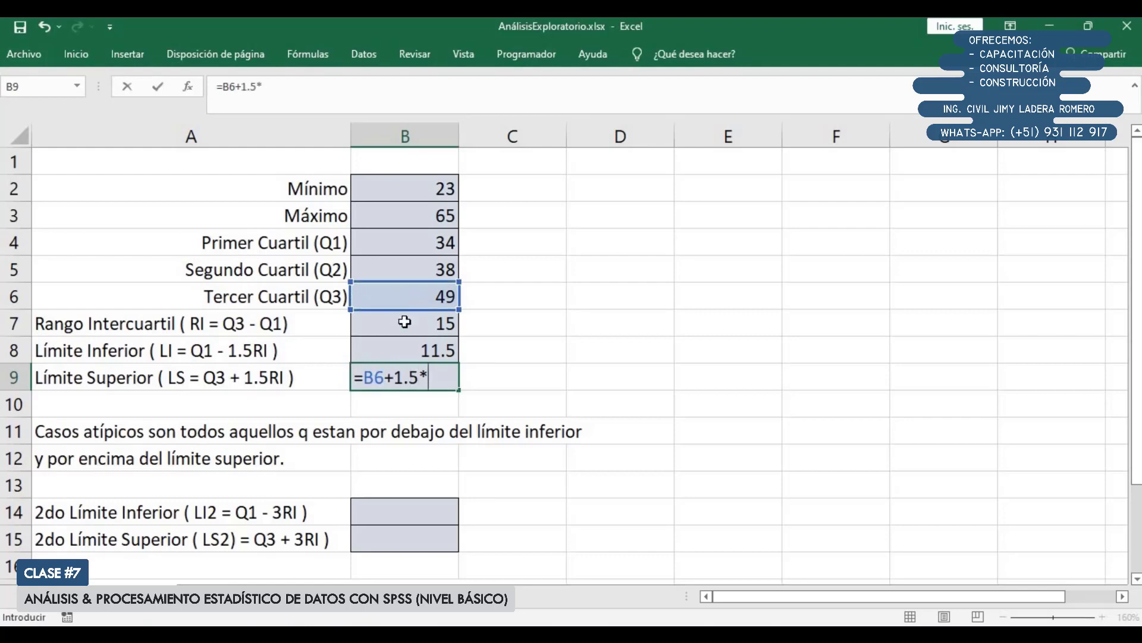
{"action": "left_click", "coordinate": [416, 326]}
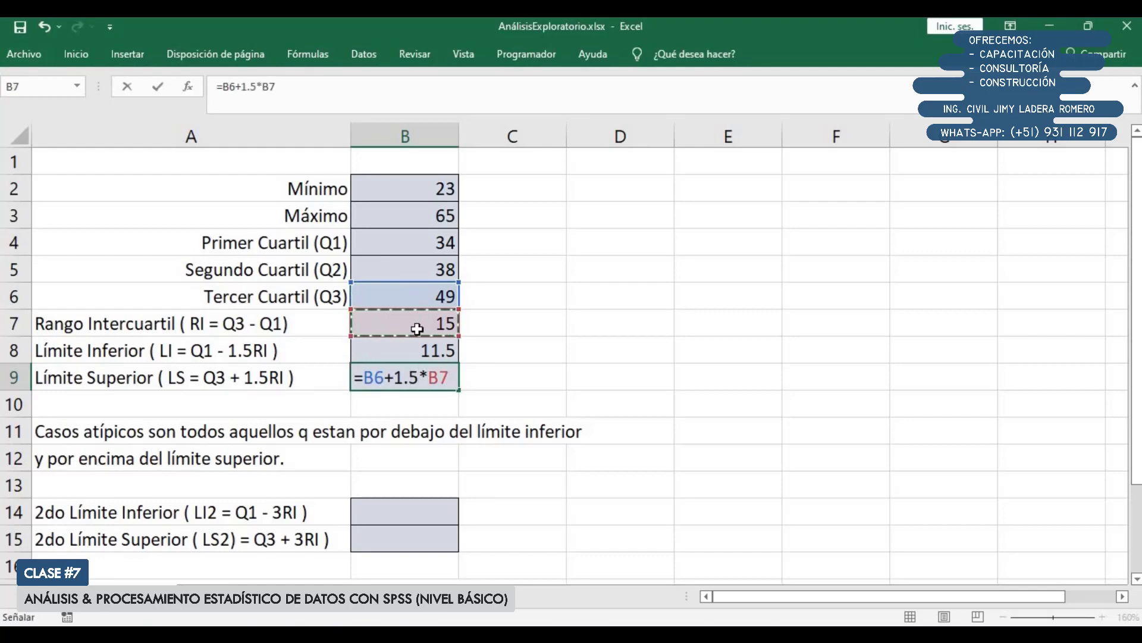
{"action": "key", "text": "Return"}
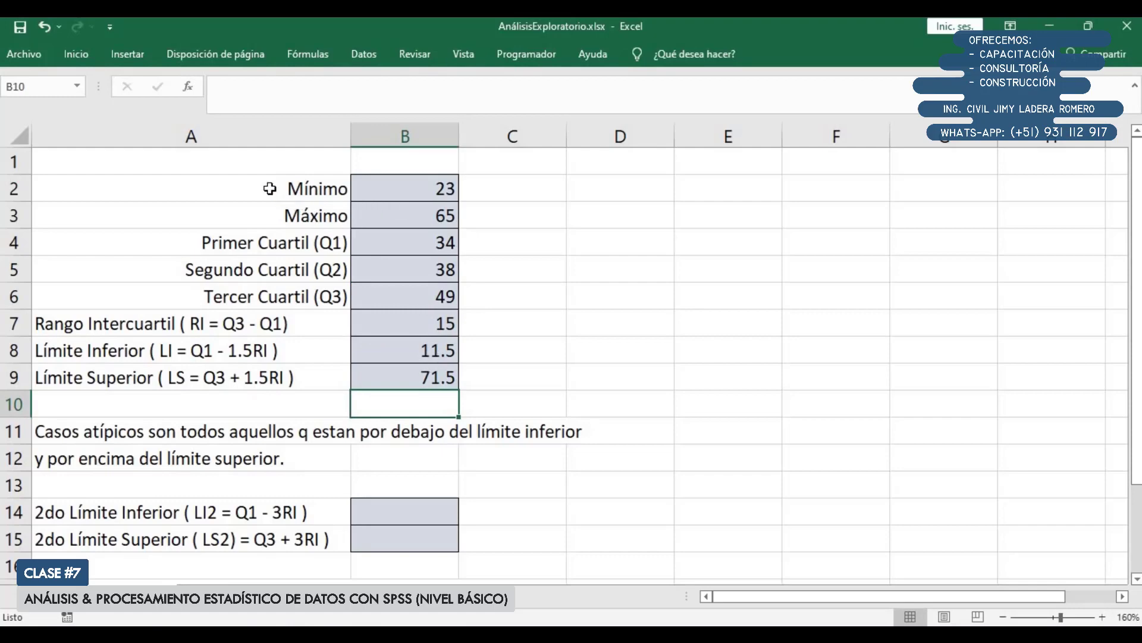
{"action": "left_click_drag", "start_coordinate": [271, 188], "coordinate": [301, 218]}
{"action": "left_click_drag", "start_coordinate": [366, 328], "coordinate": [390, 338]}
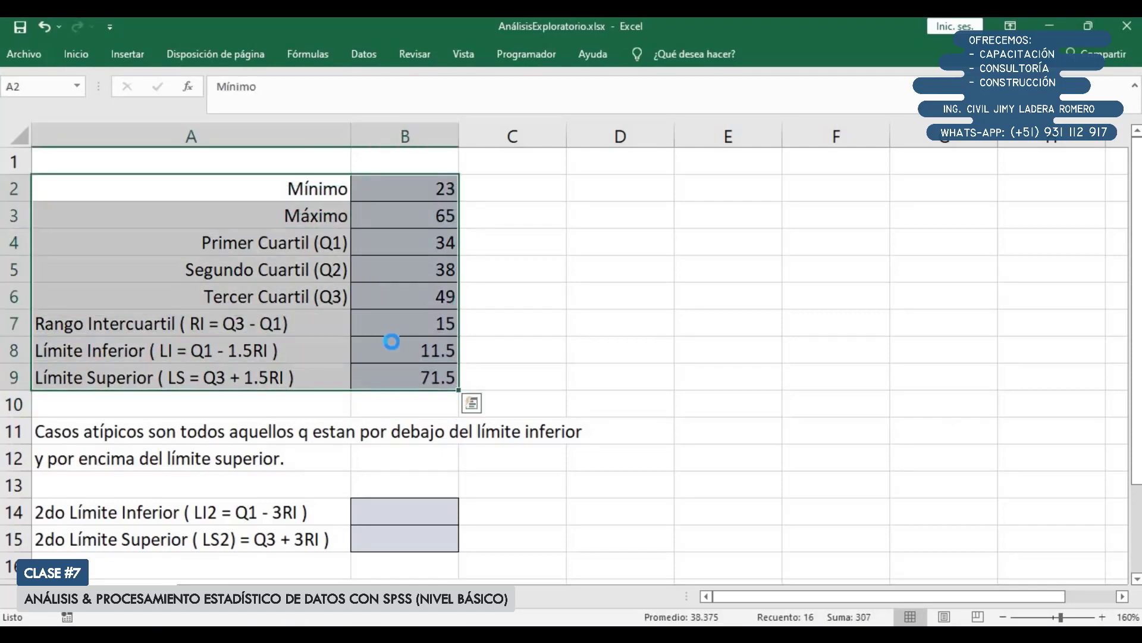
{"action": "scroll", "coordinate": [392, 344], "scroll_direction": "up", "scroll_amount": 1}
{"action": "scroll", "coordinate": [392, 344], "scroll_direction": "up", "scroll_amount": 1}
{"action": "left_click", "coordinate": [455, 252]}
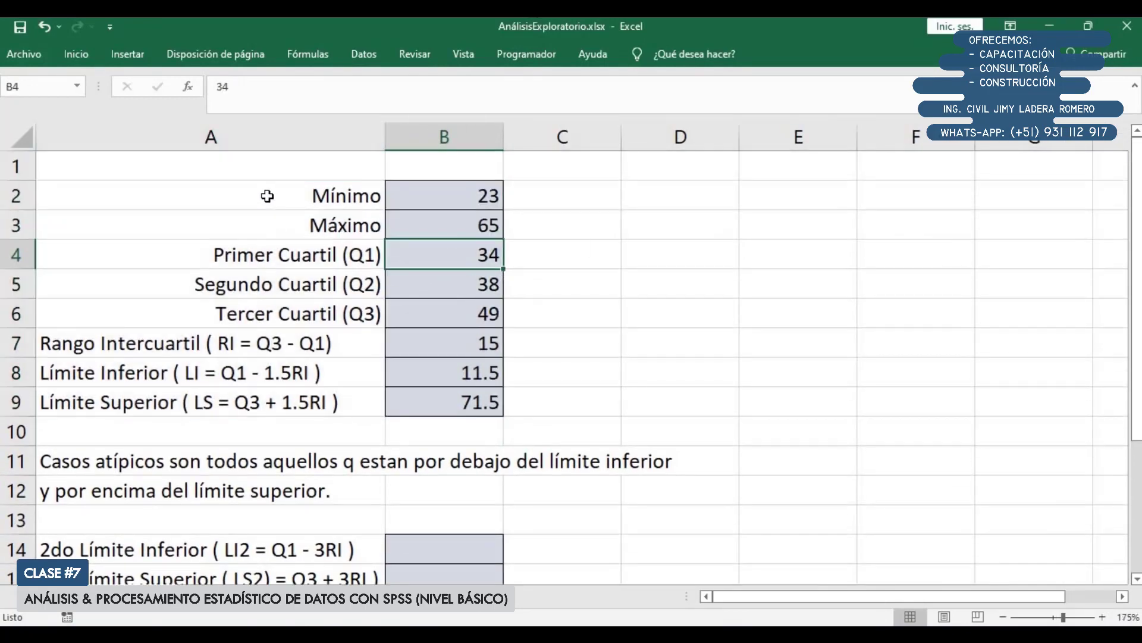
{"action": "left_click_drag", "start_coordinate": [268, 194], "coordinate": [335, 399]}
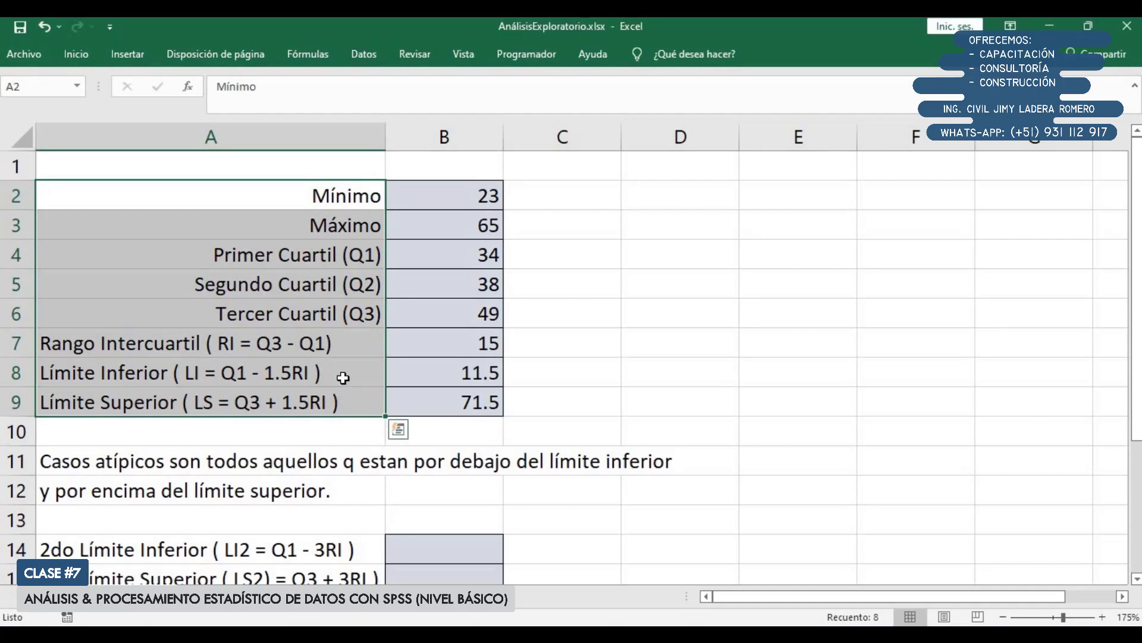
{"action": "key", "text": "ctrl+q"}
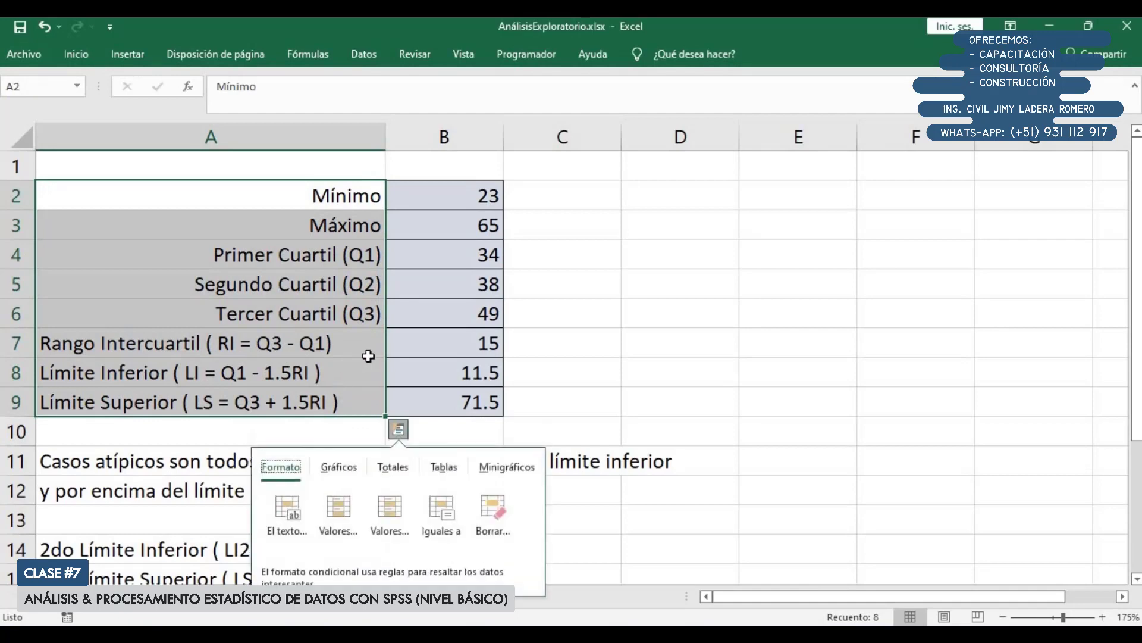
{"action": "left_click", "coordinate": [824, 196]}
Step: Copy the labels in A2:A9 and paste them starting at cell E2
{"action": "left_click_drag", "start_coordinate": [345, 200], "coordinate": [331, 396]}
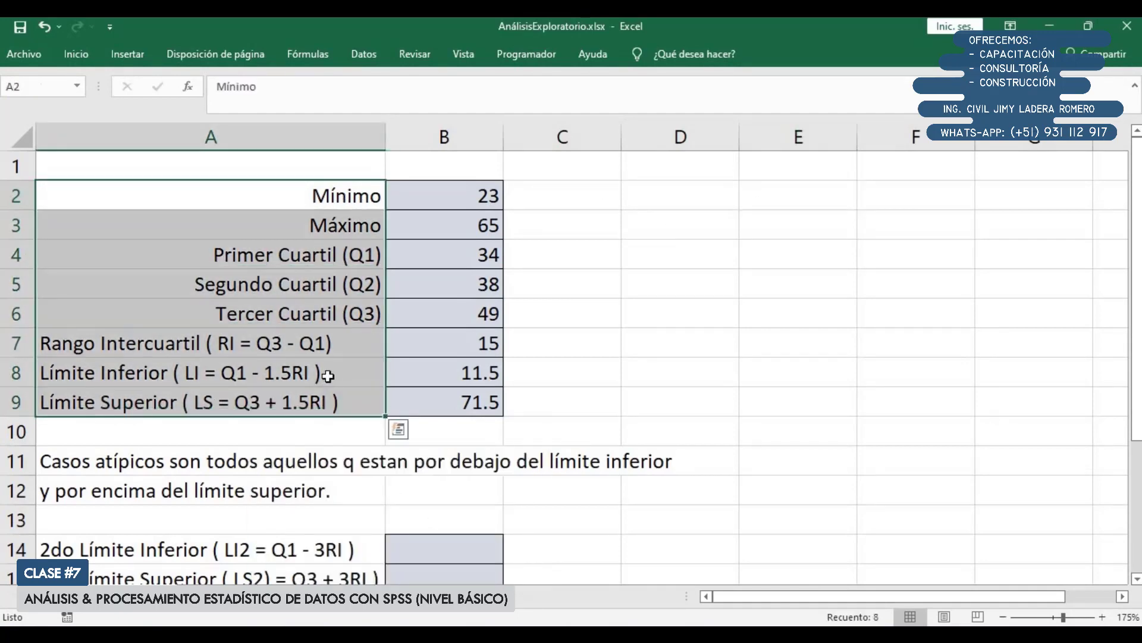
{"action": "key", "text": "ctrl+c"}
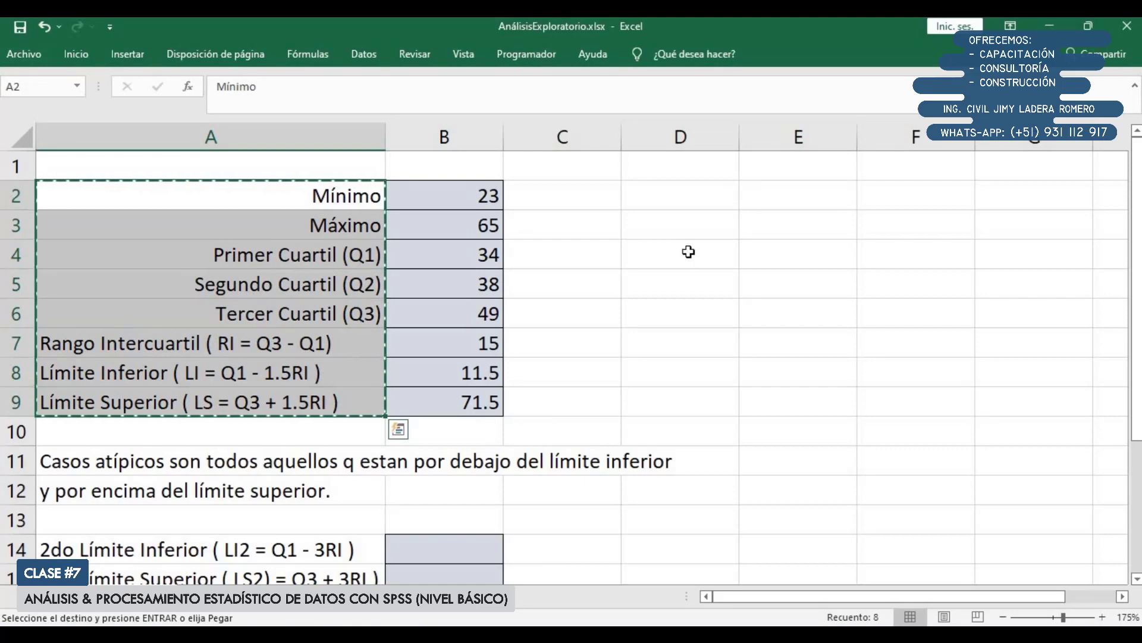
{"action": "left_click", "coordinate": [838, 196]}
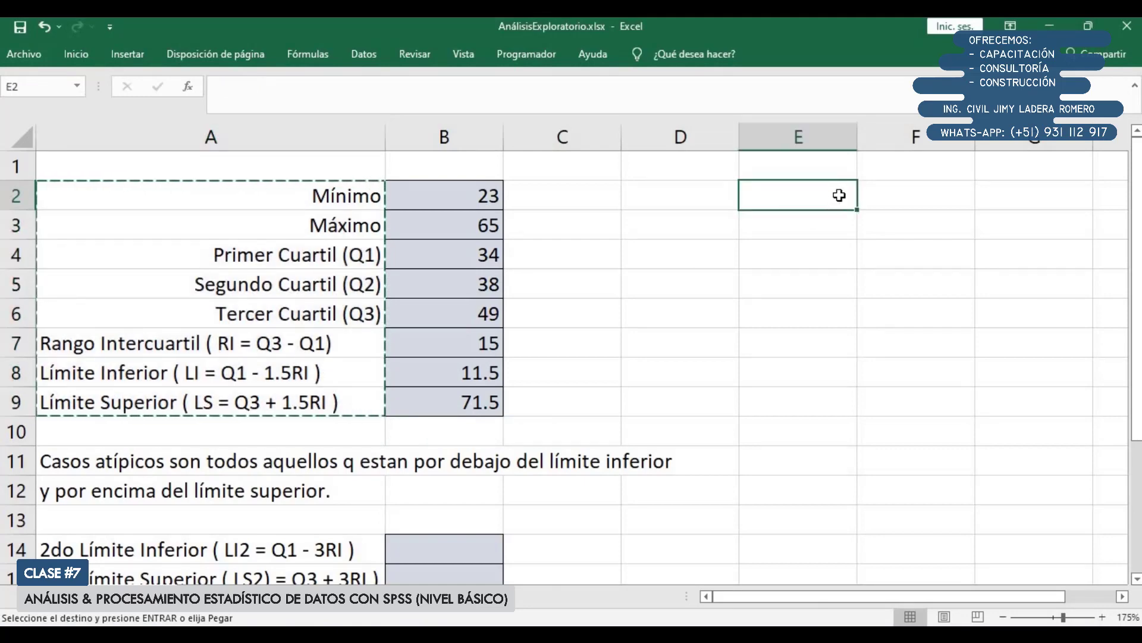
{"action": "key", "text": "ctrl+v"}
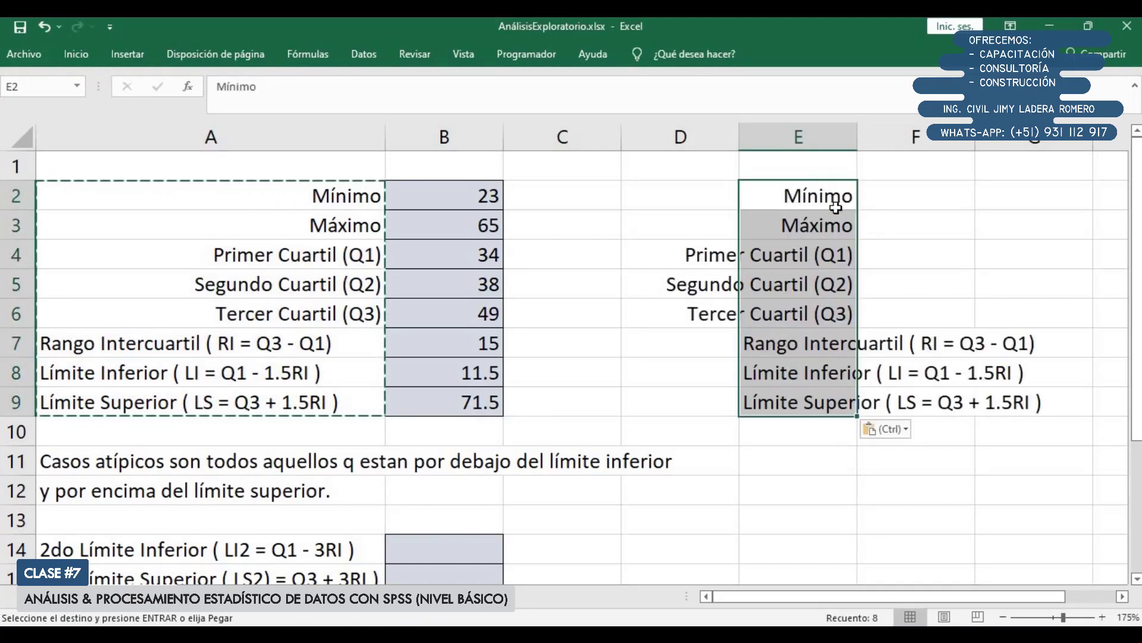
Step: Shorten the quartile labels in E4, E5 and E6 to Q1, Q2 and Q3
{"action": "left_click", "coordinate": [829, 207]}
{"action": "left_click", "coordinate": [827, 255]}
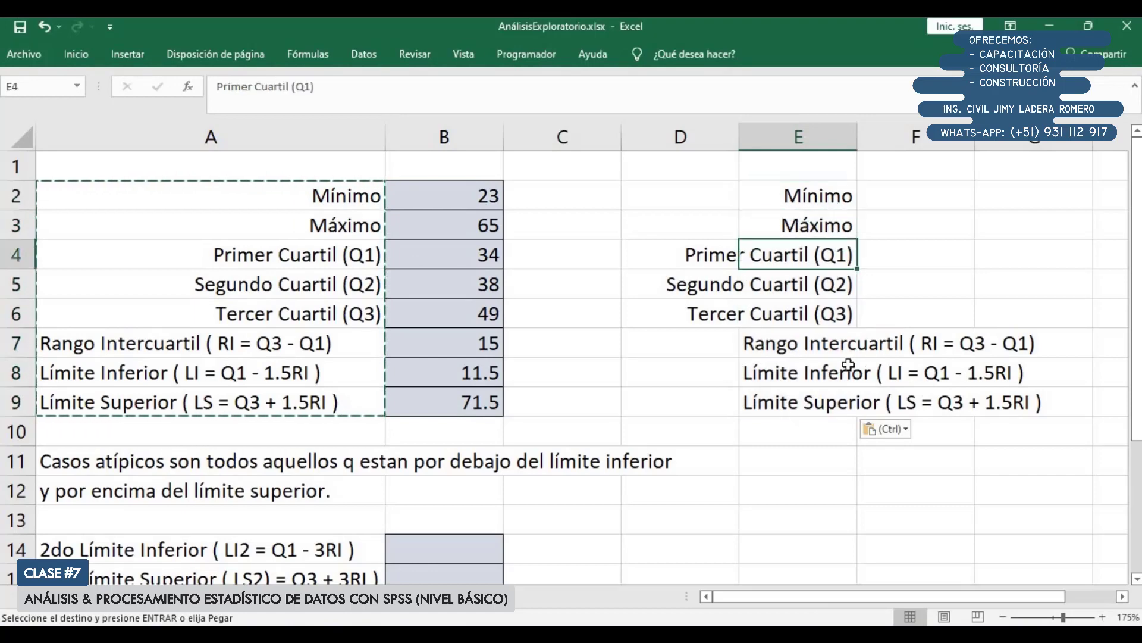
{"action": "key", "text": "F2"}
{"action": "key", "text": "BackSpace"}
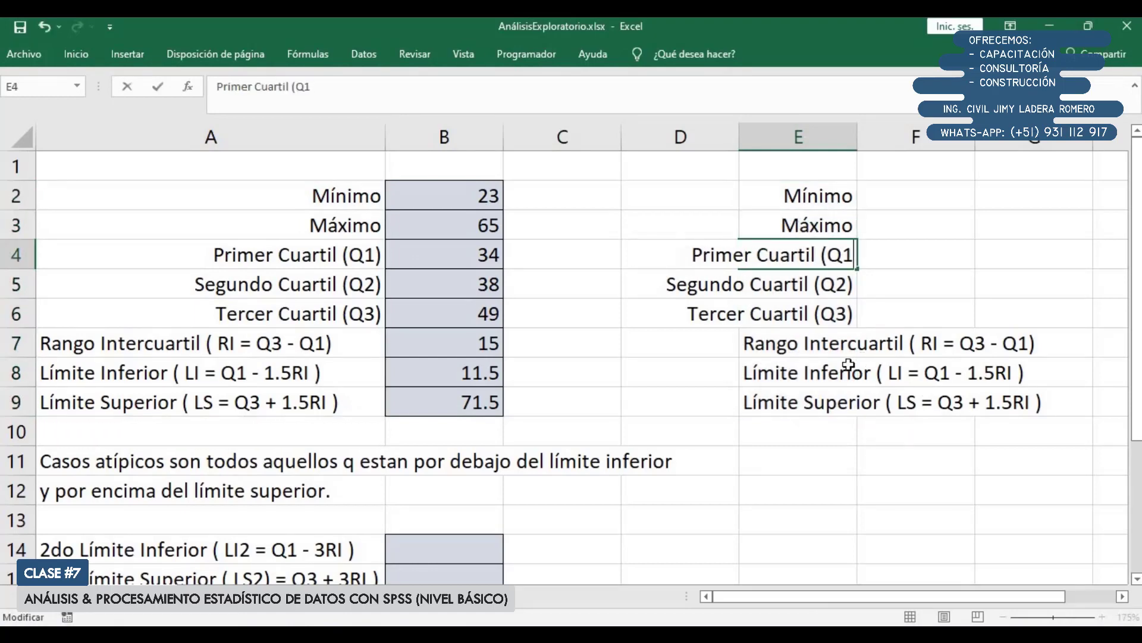
{"action": "key", "text": "shift+Home"}
{"action": "key", "text": "BackSpace"}
{"action": "key", "text": "Return"}
{"action": "key", "text": "F2"}
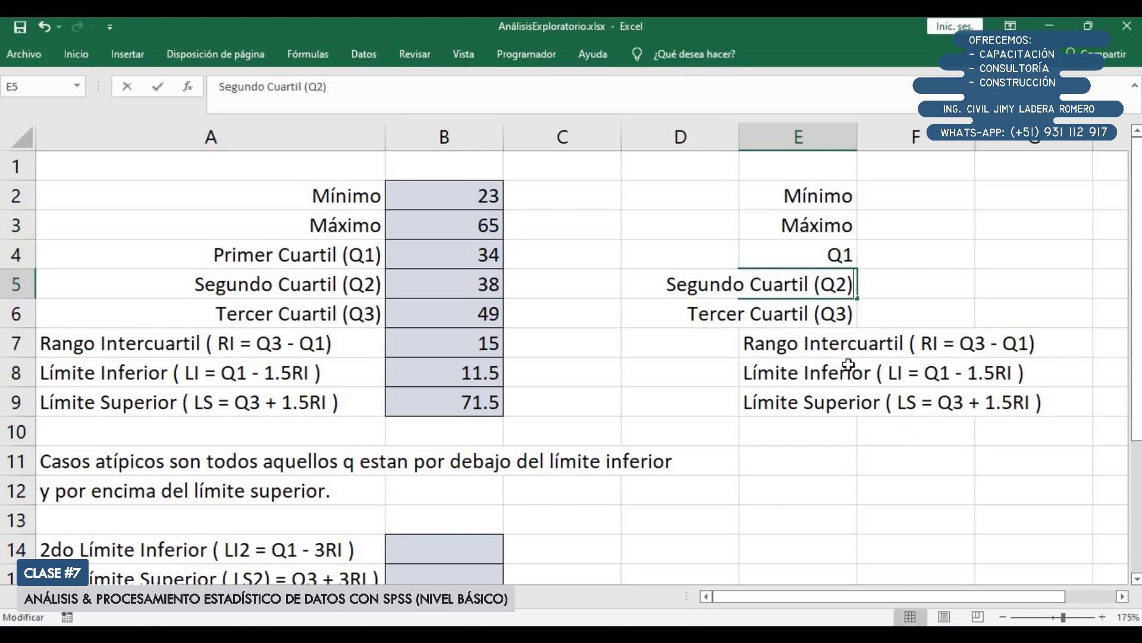
{"action": "key", "text": "BackSpace"}
{"action": "key", "text": "shift+Home"}
{"action": "key", "text": "BackSpace"}
{"action": "key", "text": "Return"}
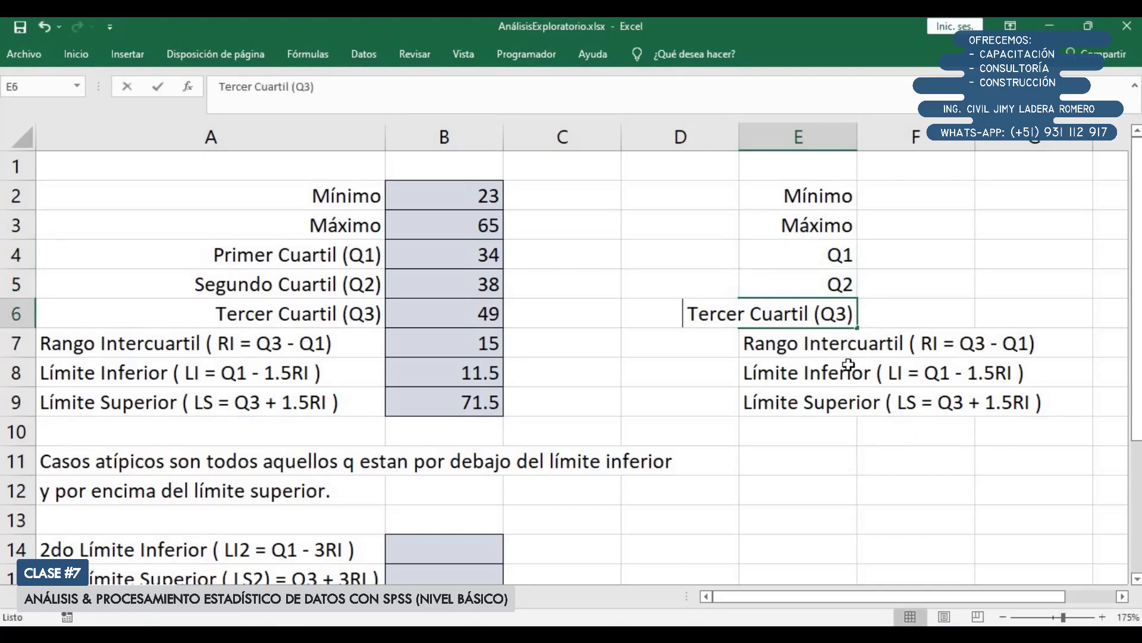
{"action": "key", "text": "F2"}
{"action": "key", "text": "BackSpace"}
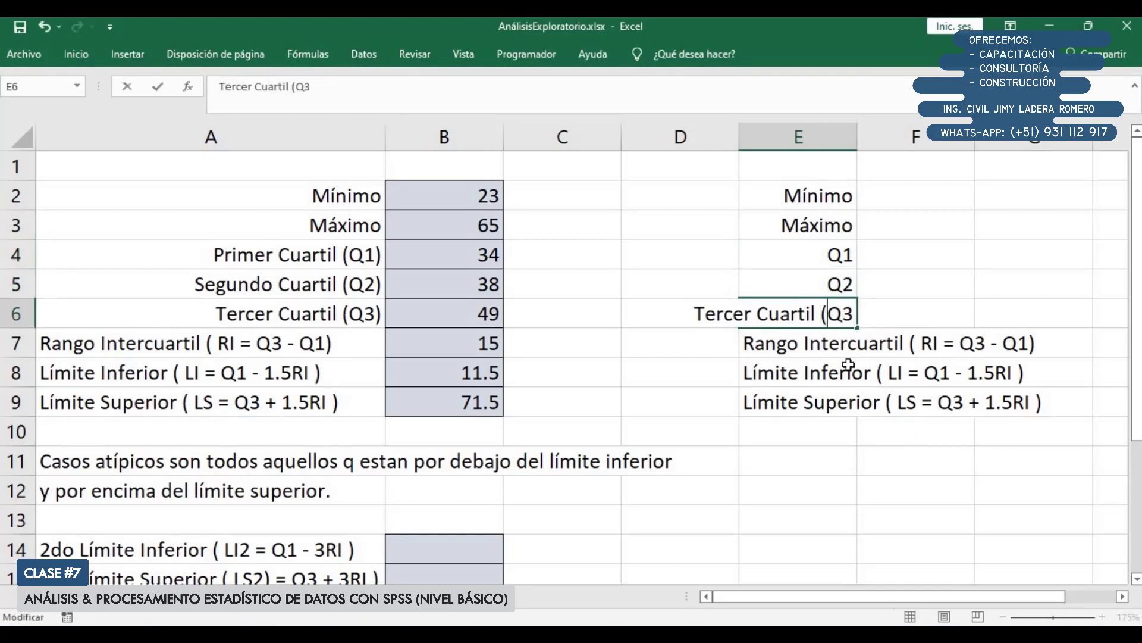
{"action": "key", "text": "shift+Home"}
{"action": "key", "text": "BackSpace"}
{"action": "key", "text": "Return"}
Step: Clear the interquartile range label in E7 and move the two limit labels from E8:E9 up to E7:E8
{"action": "key", "text": "Delete"}
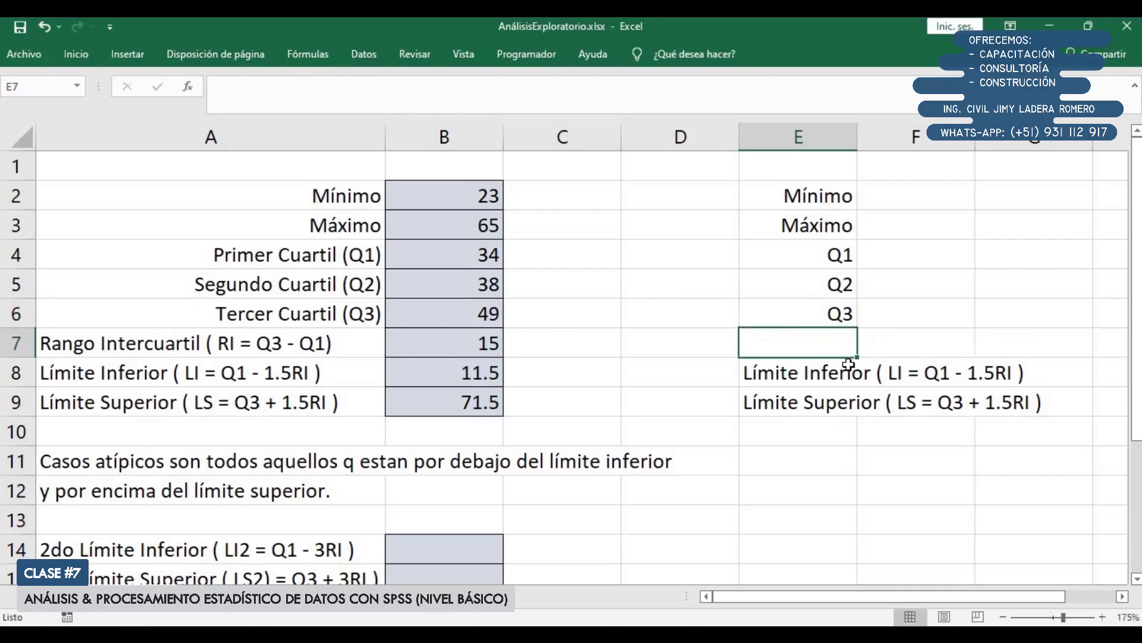
{"action": "key", "text": "Down"}
{"action": "key", "text": "shift+Down"}
{"action": "key", "text": "ctrl+x"}
{"action": "key", "text": "Up"}
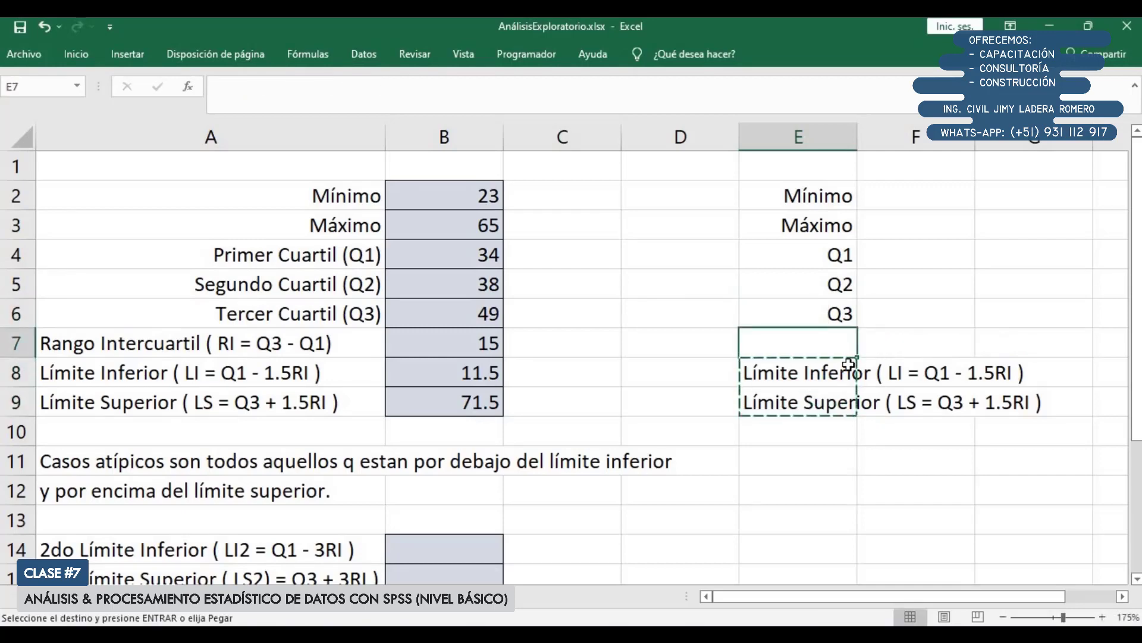
{"action": "key", "text": "ctrl+v"}
Step: Shorten the lower and upper limit labels in E7 and E8 to LI and LS
{"action": "key", "text": "F2"}
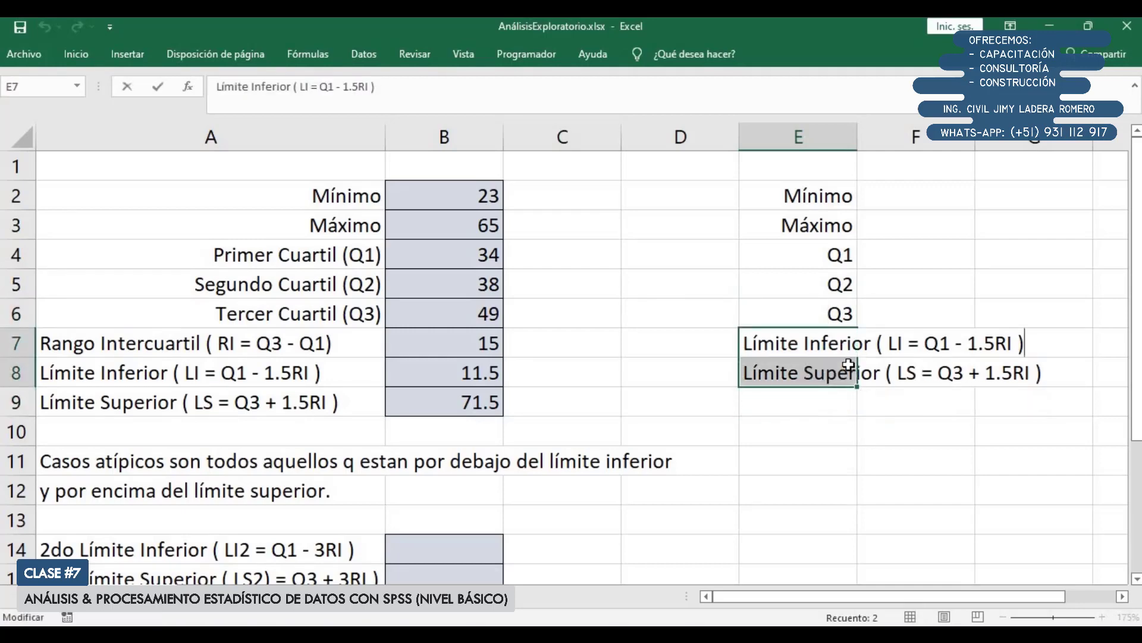
{"action": "key", "text": "shift+Left"}
{"action": "key", "text": "shift+Left"}
{"action": "key", "text": "shift+Left"}
{"action": "key", "text": "shift+Left"}
{"action": "key", "text": "shift+Left"}
{"action": "key", "text": "shift+Left"}
{"action": "key", "text": "shift+Left"}
{"action": "key", "text": "shift+Left"}
{"action": "key", "text": "shift+Left"}
{"action": "key", "text": "shift+Left"}
{"action": "key", "text": "shift+Left"}
{"action": "key", "text": "shift+Left"}
{"action": "key", "text": "shift+Left"}
{"action": "key", "text": "shift+Left"}
{"action": "key", "text": "shift+Left"}
{"action": "key", "text": "shift+Left"}
{"action": "key", "text": "shift+Left"}
{"action": "key", "text": "shift+Left"}
{"action": "key", "text": "shift+Left"}
{"action": "key", "text": "shift+Left"}
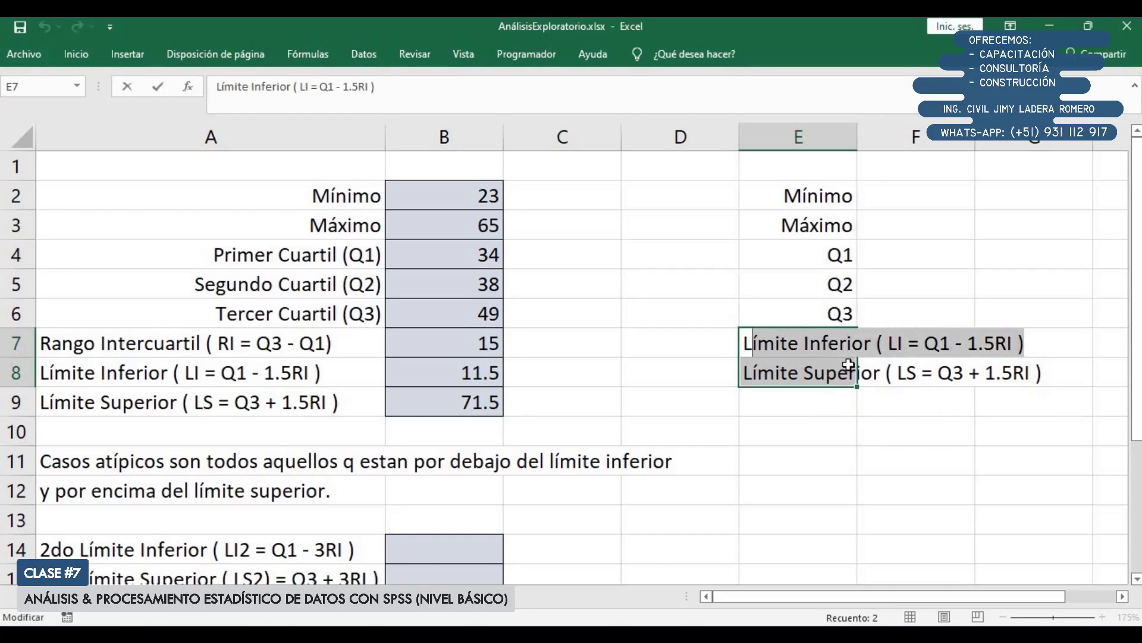
{"action": "type", "text": "I"}
{"action": "key", "text": "Return"}
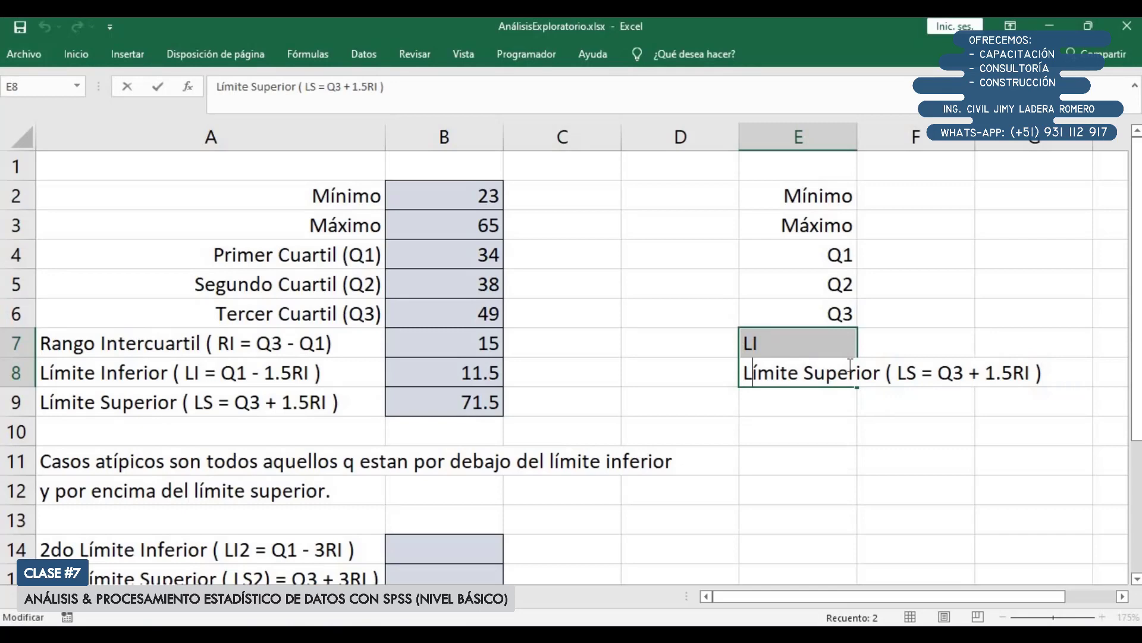
{"action": "key", "text": "shift+End"}
{"action": "type", "text": "S"}
{"action": "key", "text": "Return"}
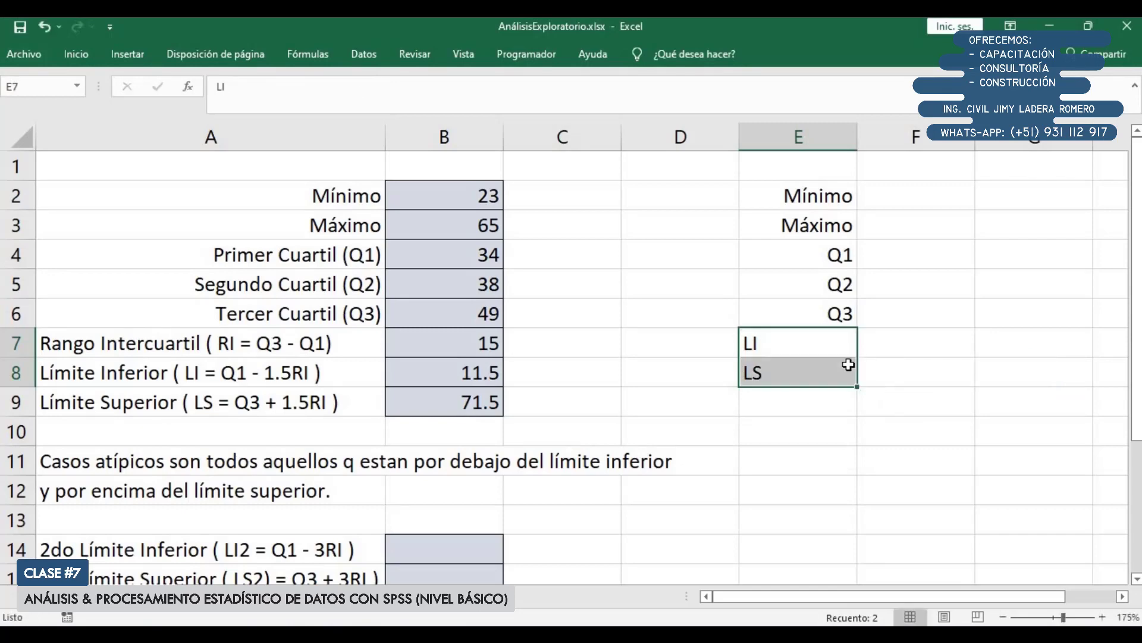
Step: Enter the values 23, 65, 34, 38 and 49 in F2:F6 beside the labels Mínimo to Q3
{"action": "left_click", "coordinate": [879, 200]}
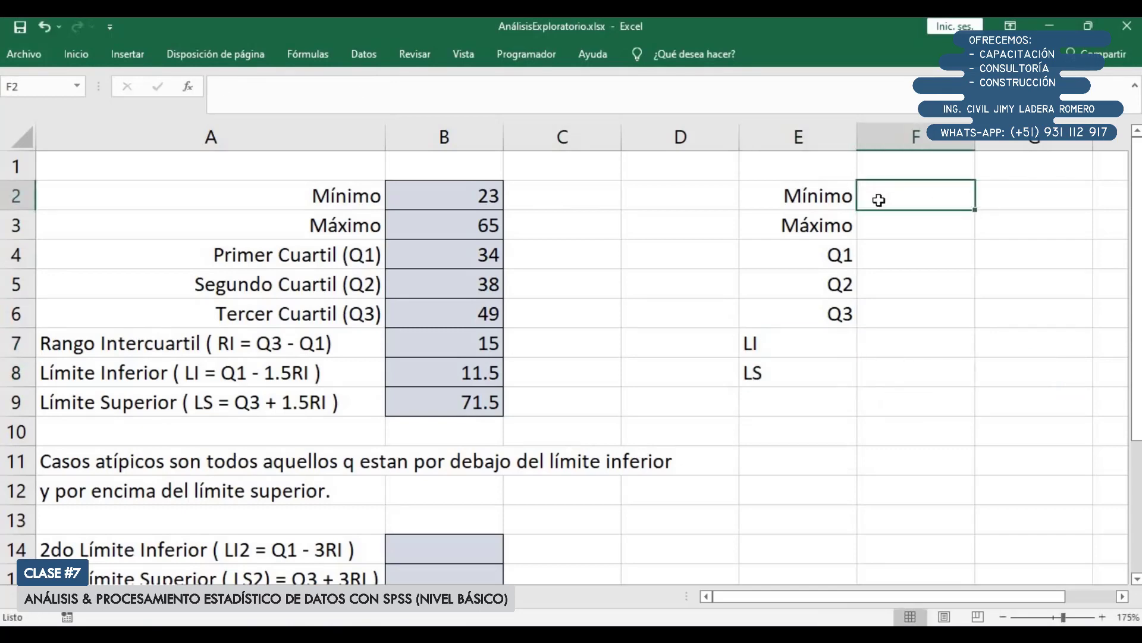
{"action": "type", "text": "23"}
{"action": "key", "text": "Return"}
{"action": "type", "text": "65"}
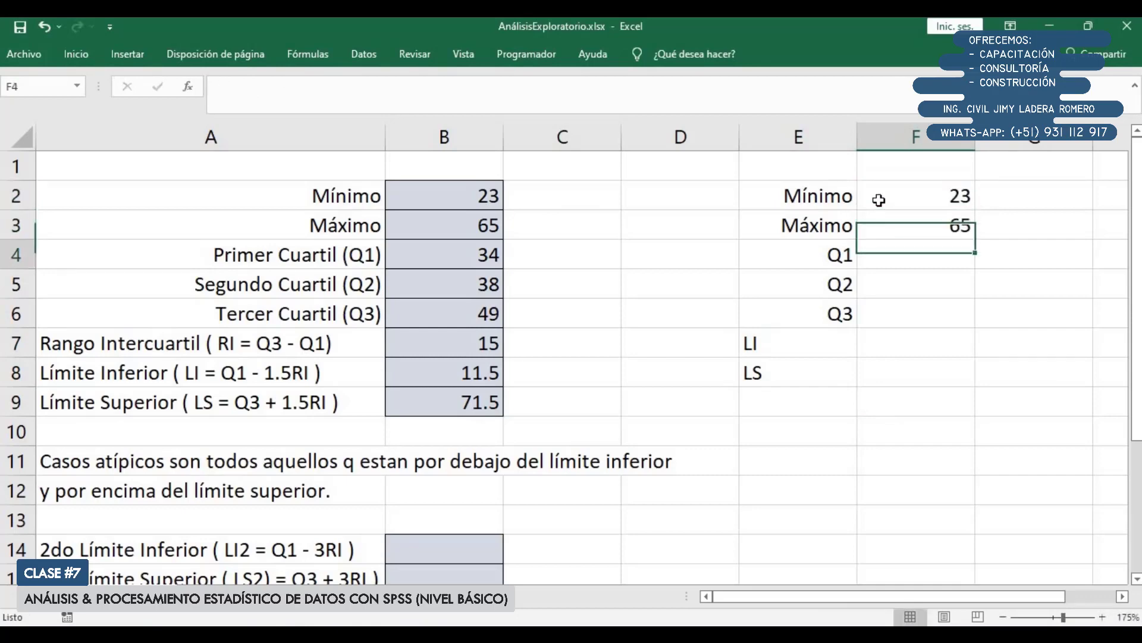
{"action": "key", "text": "Return"}
{"action": "type", "text": "34"}
{"action": "key", "text": "Return"}
{"action": "type", "text": "38"}
{"action": "key", "text": "Return"}
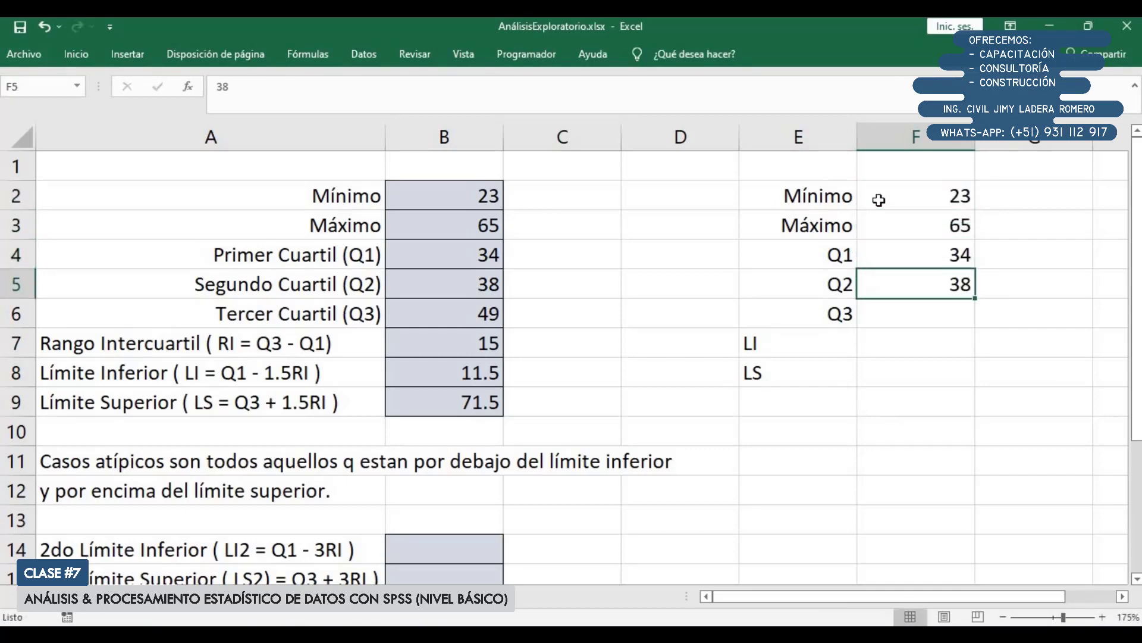
{"action": "type", "text": "49"}
{"action": "key", "text": "Return"}
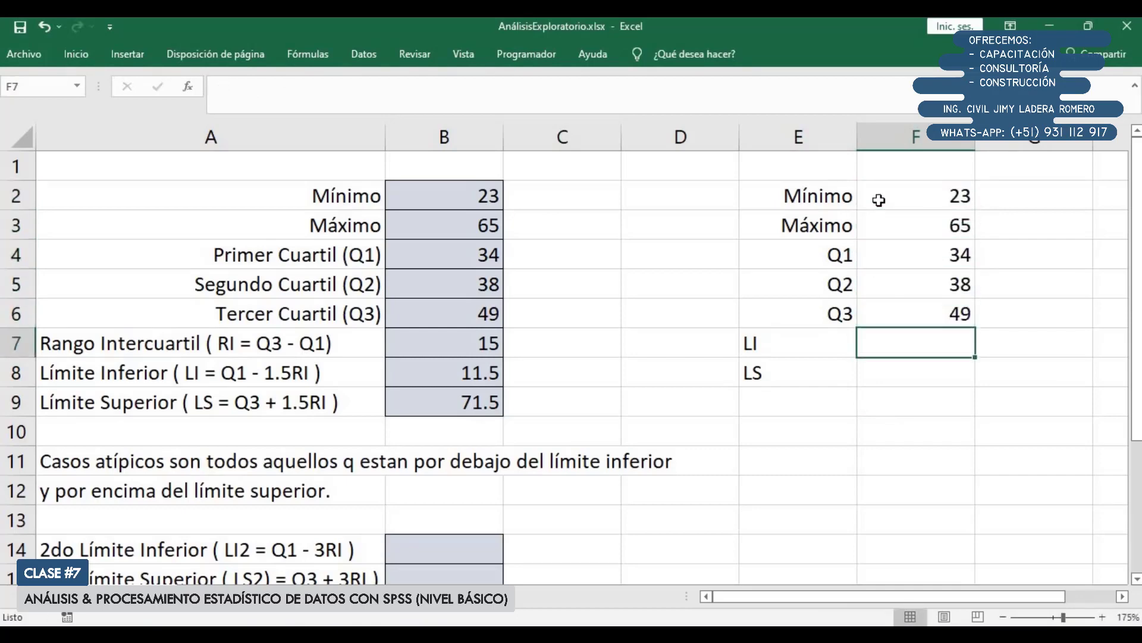
Step: Enter 11.5 in F7 for LI and 71.5 in F8 for LS
{"action": "type", "text": "11.5"}
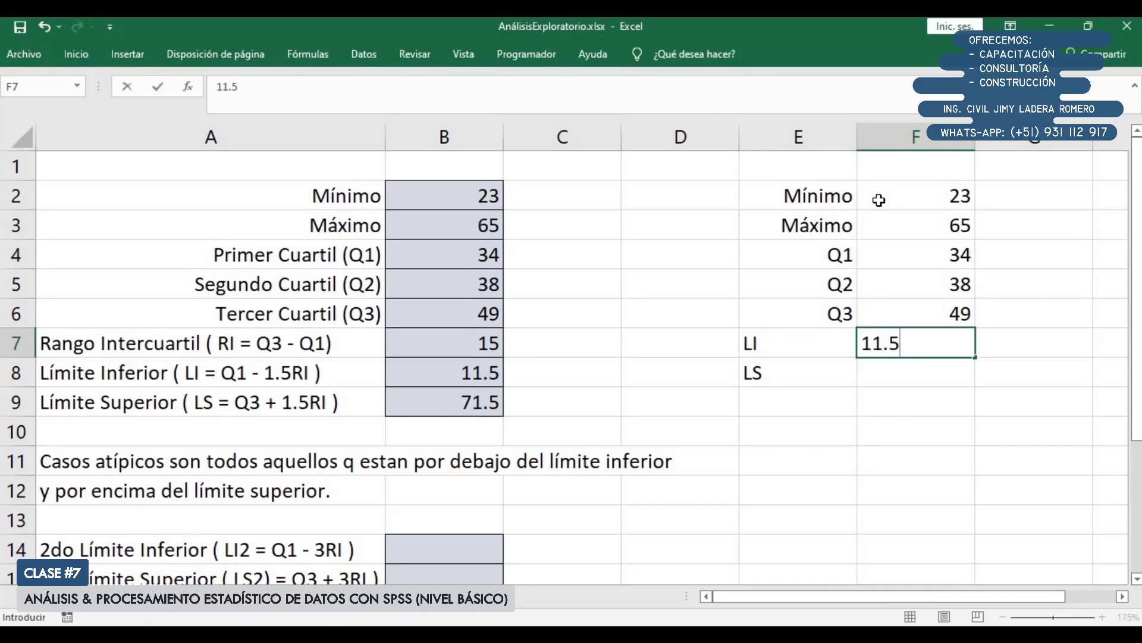
{"action": "key", "text": "Return"}
{"action": "type", "text": "71.5"}
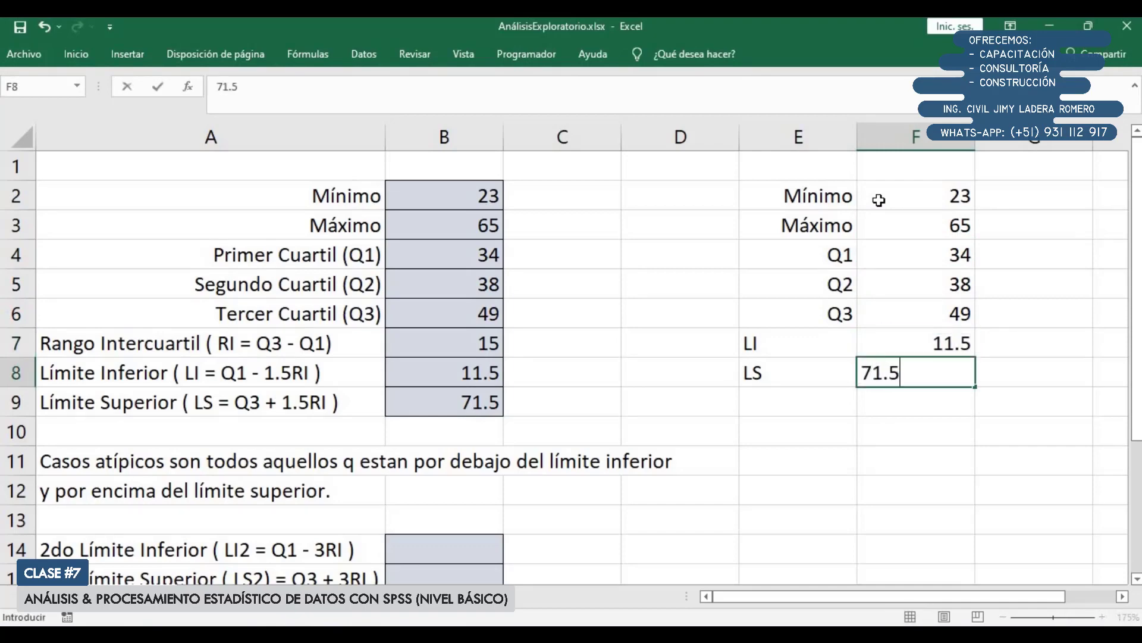
{"action": "key", "text": "Return"}
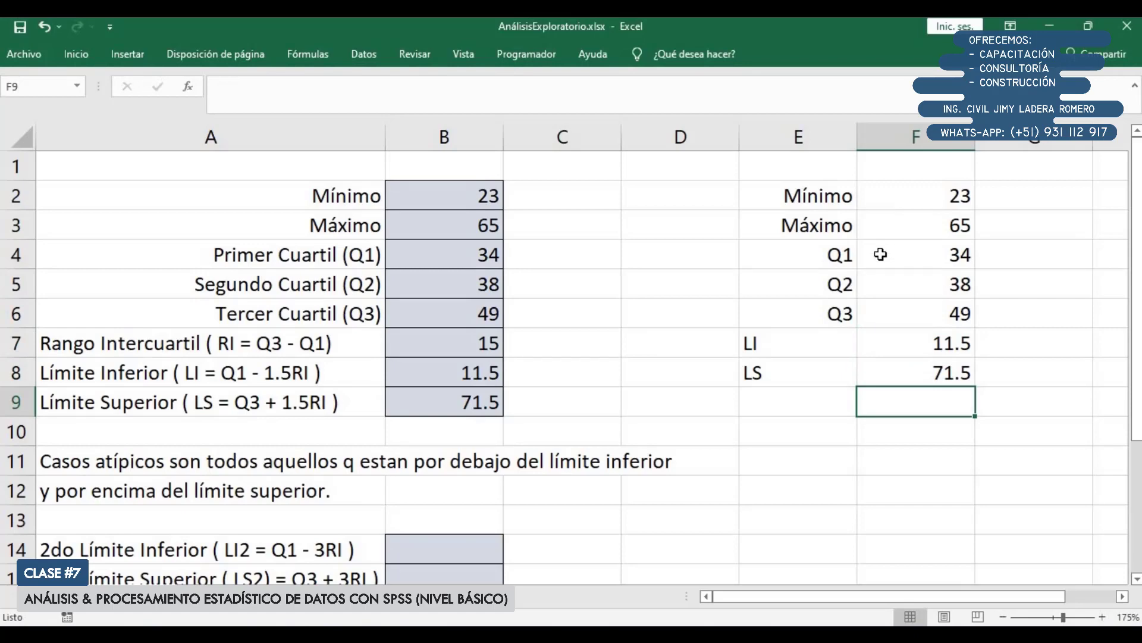
Step: Right-align all the labels in E2:E8
{"action": "left_click_drag", "start_coordinate": [825, 198], "coordinate": [823, 365]}
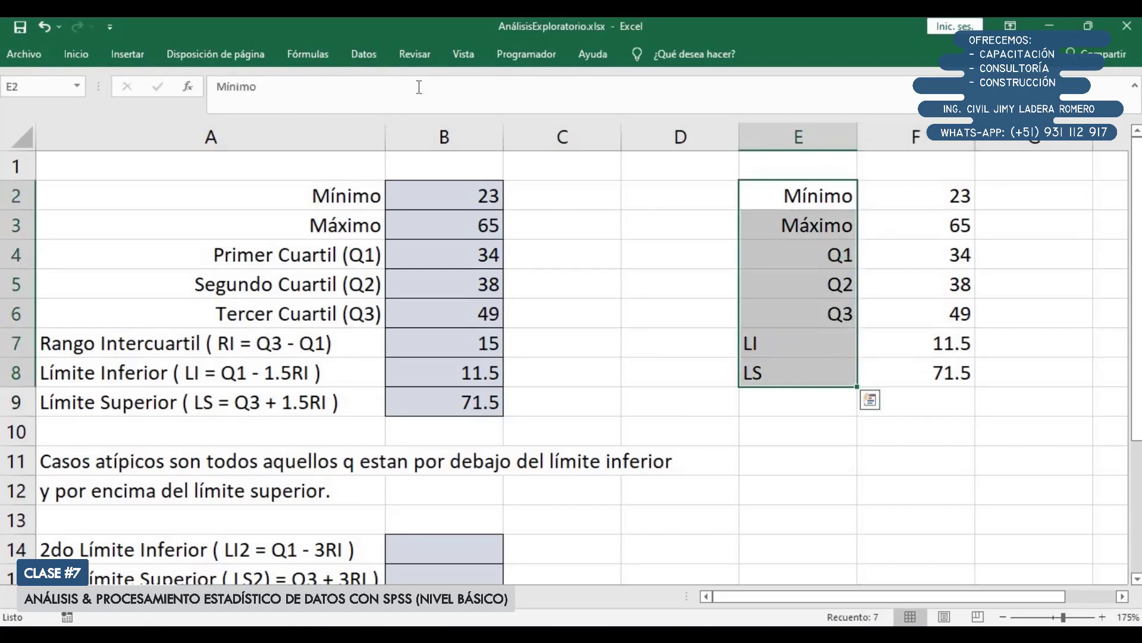
{"action": "left_click", "coordinate": [93, 52]}
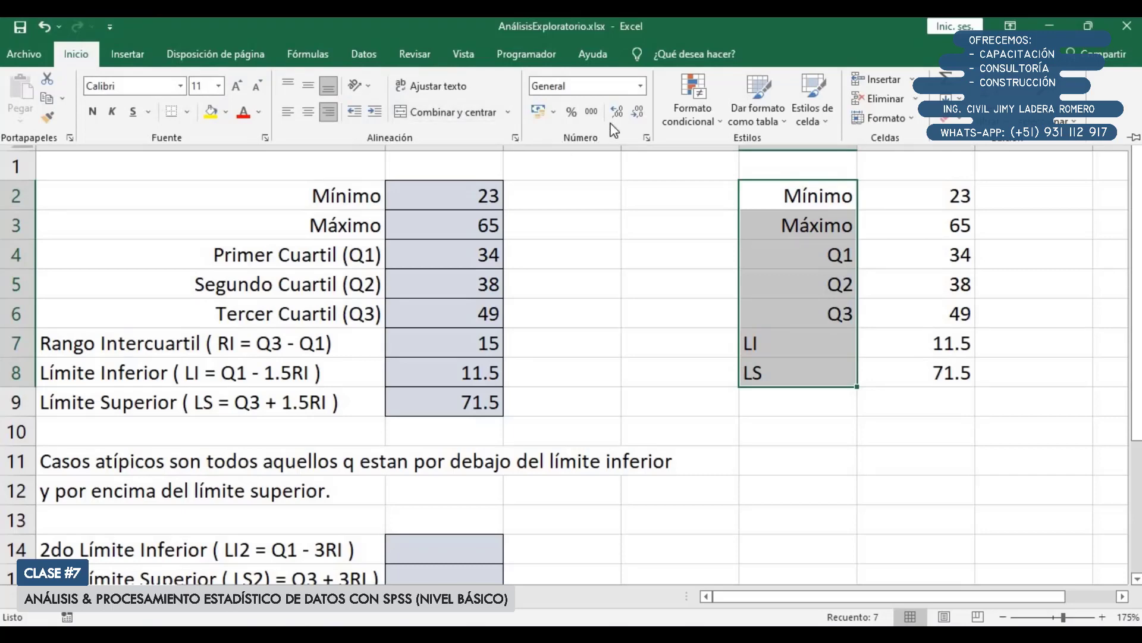
{"action": "left_click", "coordinate": [329, 112]}
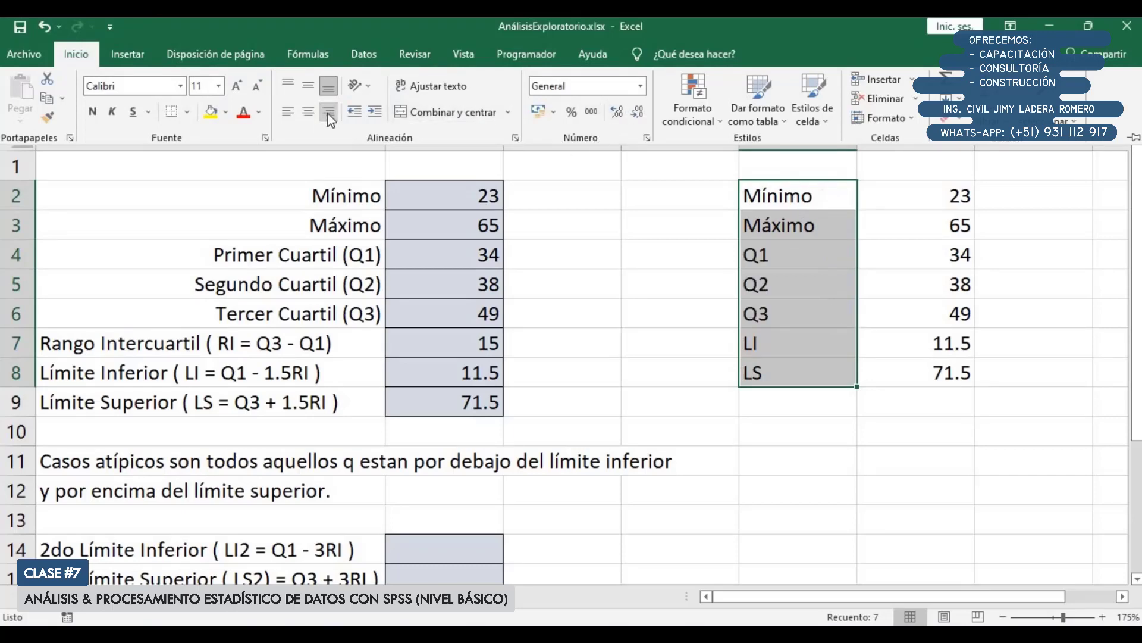
{"action": "left_click", "coordinate": [329, 113]}
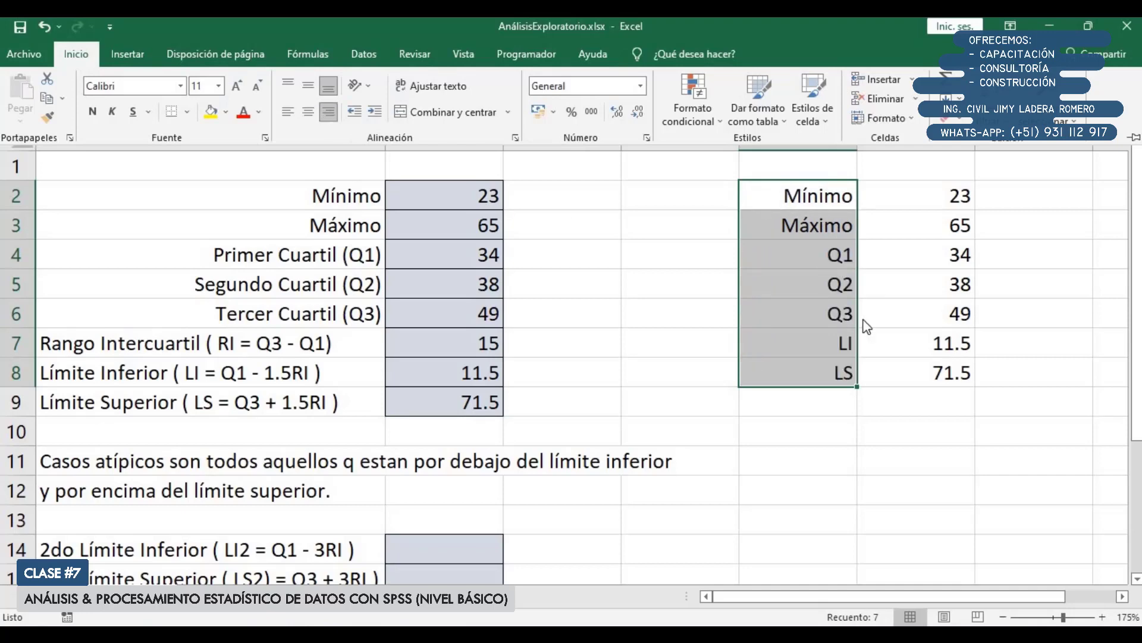
{"action": "left_click", "coordinate": [928, 411]}
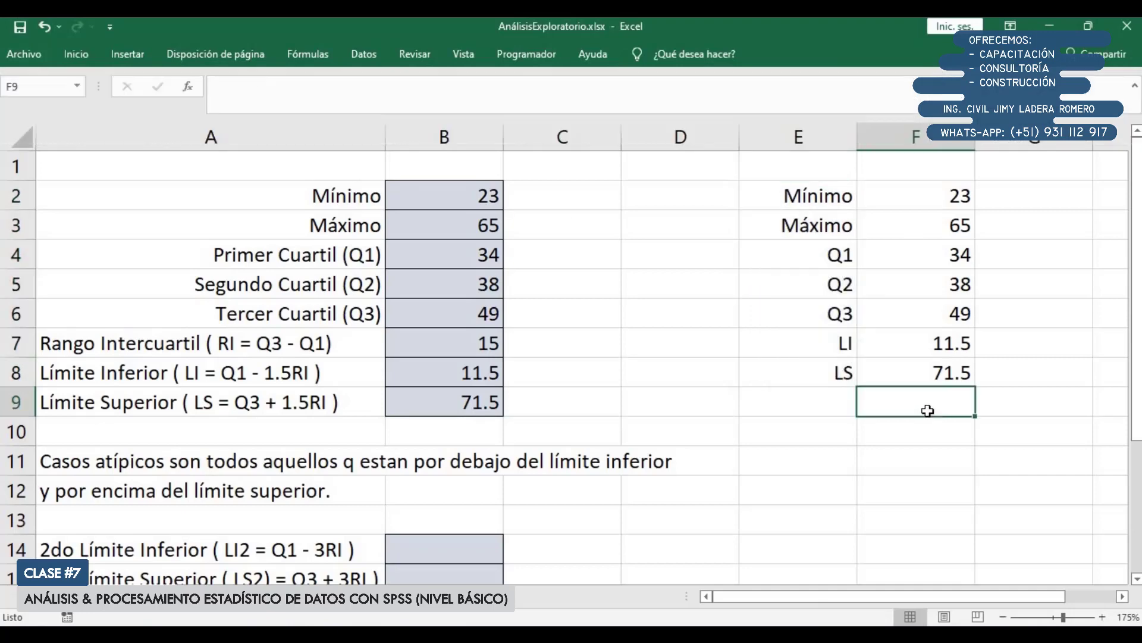
Step: Move the values in F2:F8 one column over to G2:G8
{"action": "left_click", "coordinate": [1123, 597]}
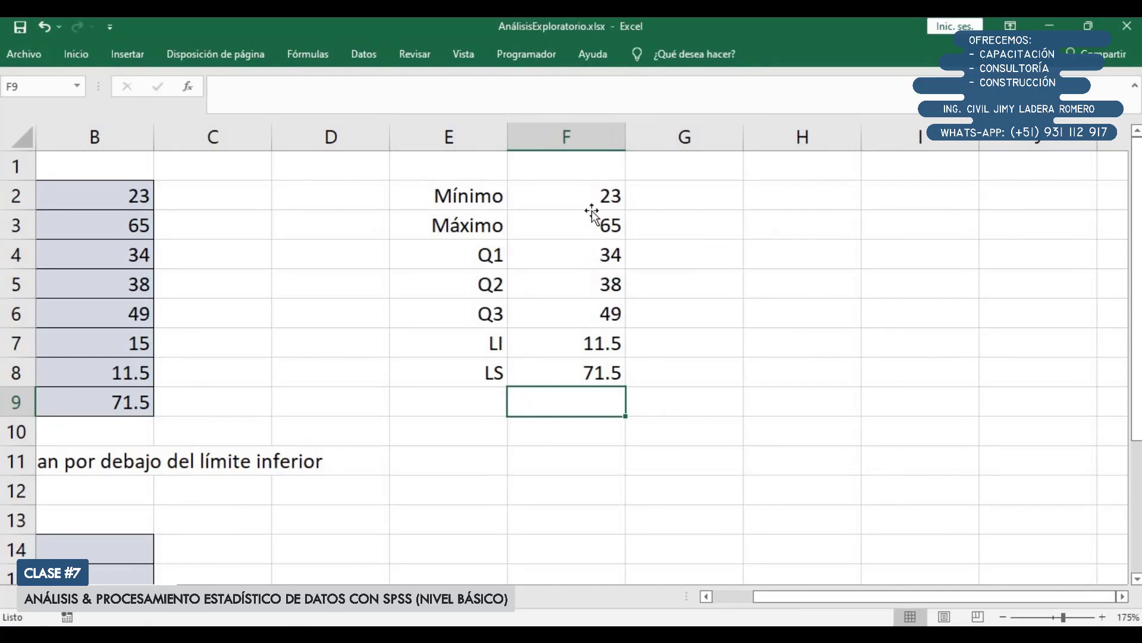
{"action": "left_click_drag", "start_coordinate": [592, 199], "coordinate": [602, 375]}
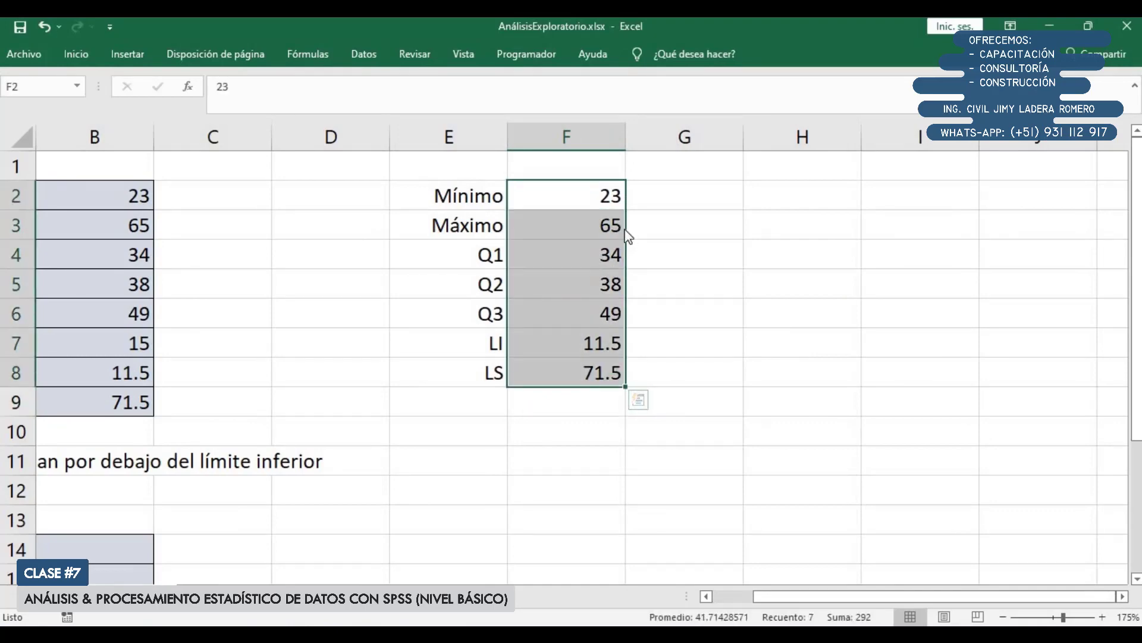
{"action": "left_click_drag", "start_coordinate": [629, 235], "coordinate": [589, 204]}
Step: Fill every cell of F2:F8 with the value 1
{"action": "left_click", "coordinate": [590, 195]}
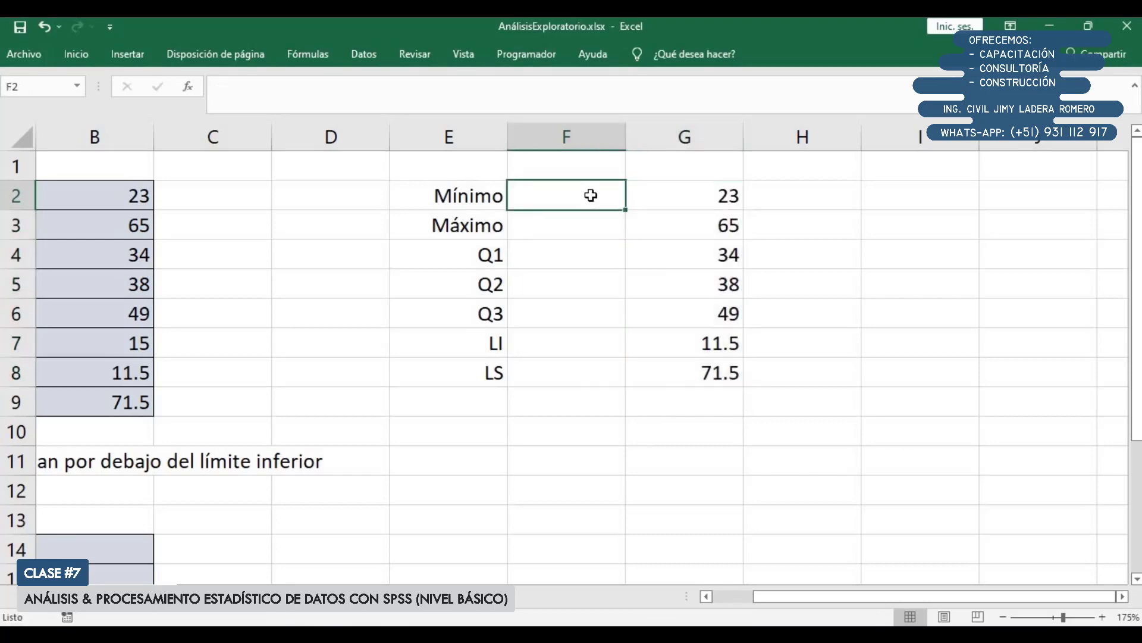
{"action": "type", "text": "1"}
{"action": "key", "text": "Return"}
{"action": "type", "text": "1"}
{"action": "key", "text": "Return"}
{"action": "left_click", "coordinate": [591, 195]}
{"action": "left_click_drag", "start_coordinate": [621, 316], "coordinate": [618, 384]}
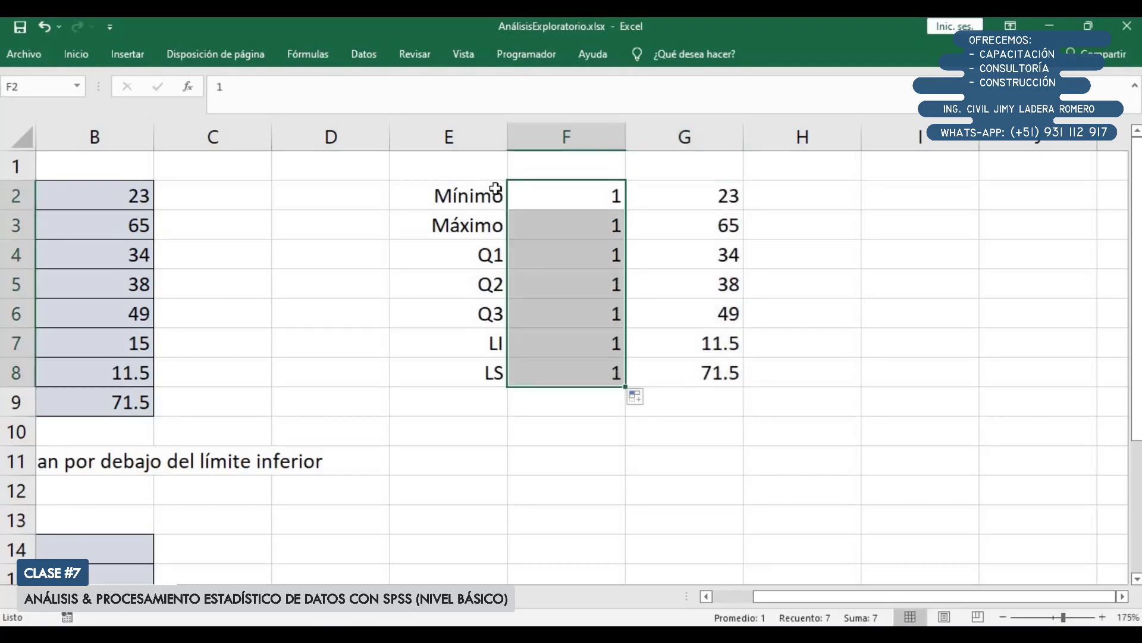
Step: Insert an empty scatter chart with no data range selected
{"action": "left_click_drag", "start_coordinate": [702, 196], "coordinate": [706, 370]}
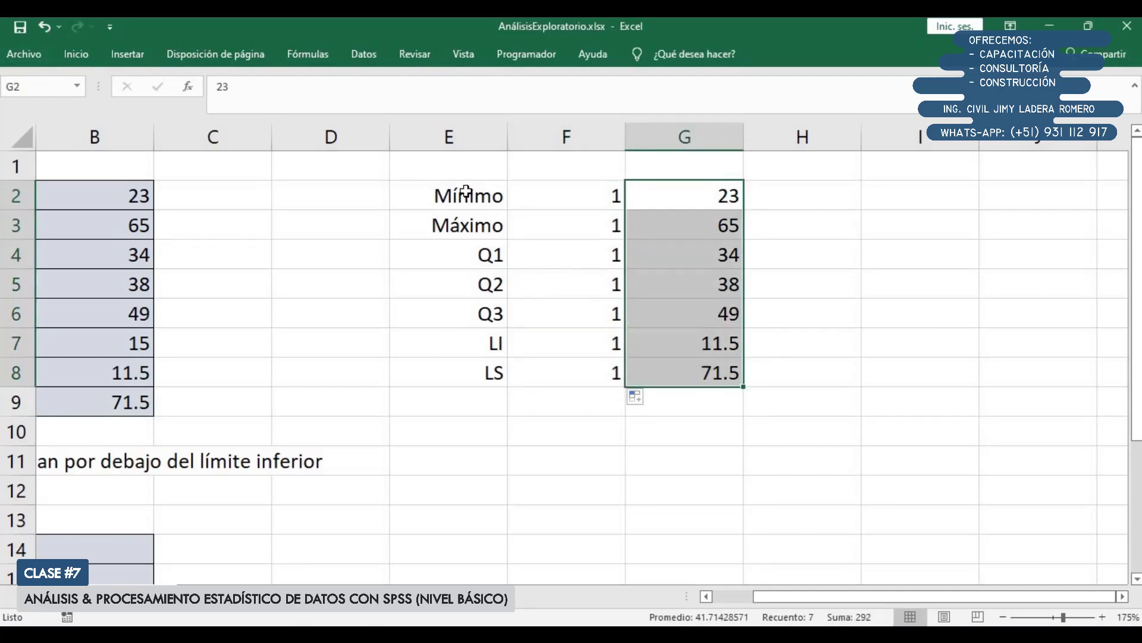
{"action": "left_click", "coordinate": [577, 430]}
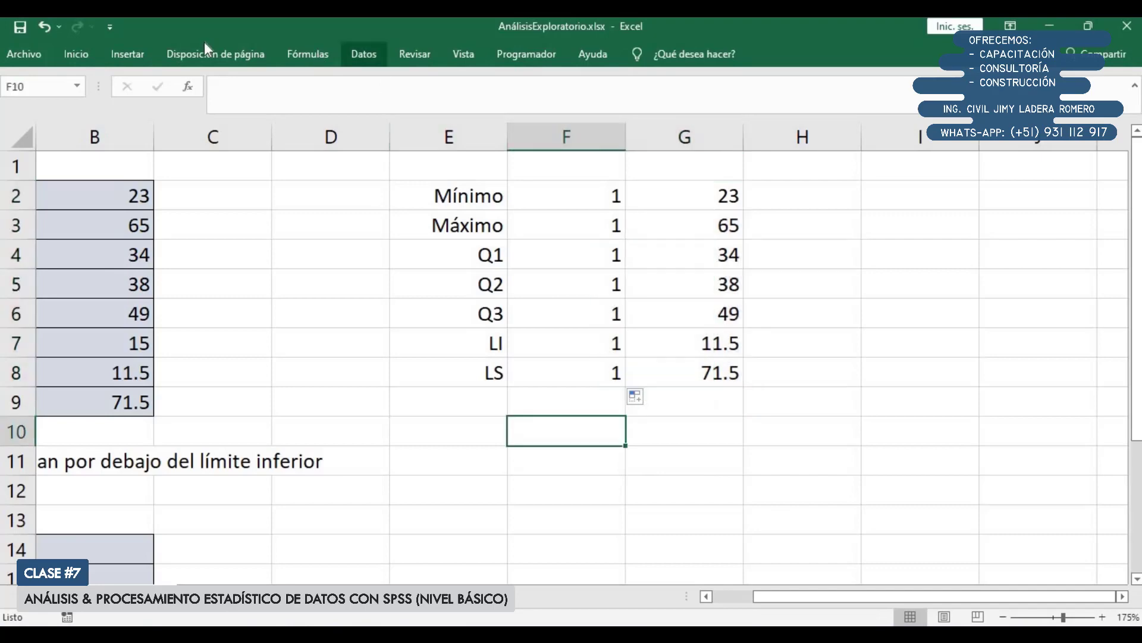
{"action": "left_click", "coordinate": [128, 55]}
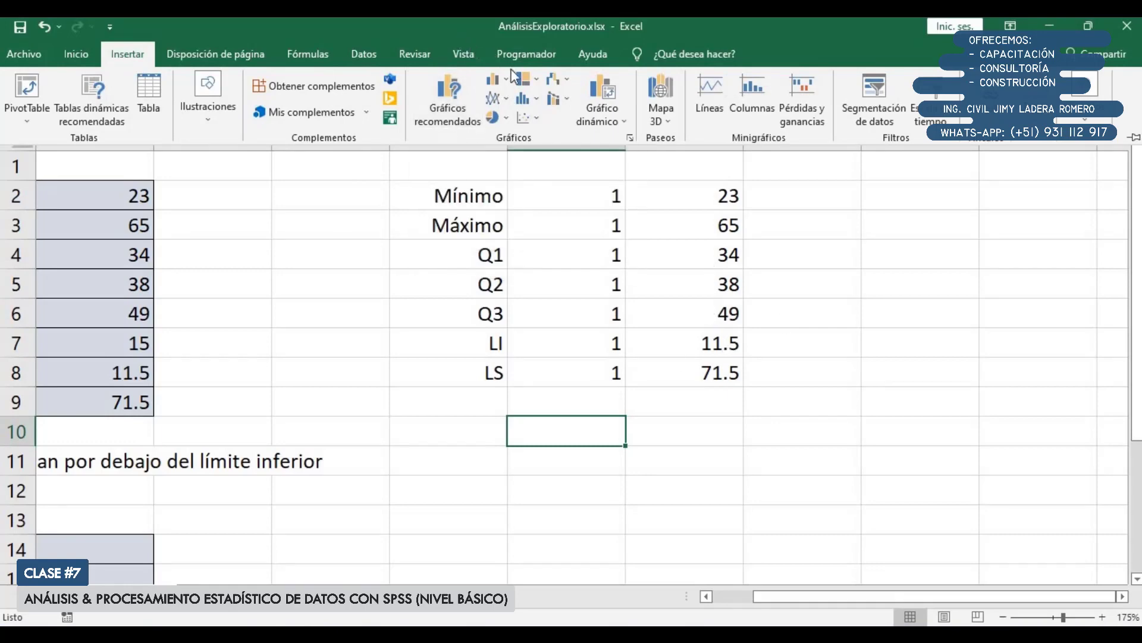
{"action": "left_click", "coordinate": [524, 118]}
{"action": "left_click", "coordinate": [540, 208]}
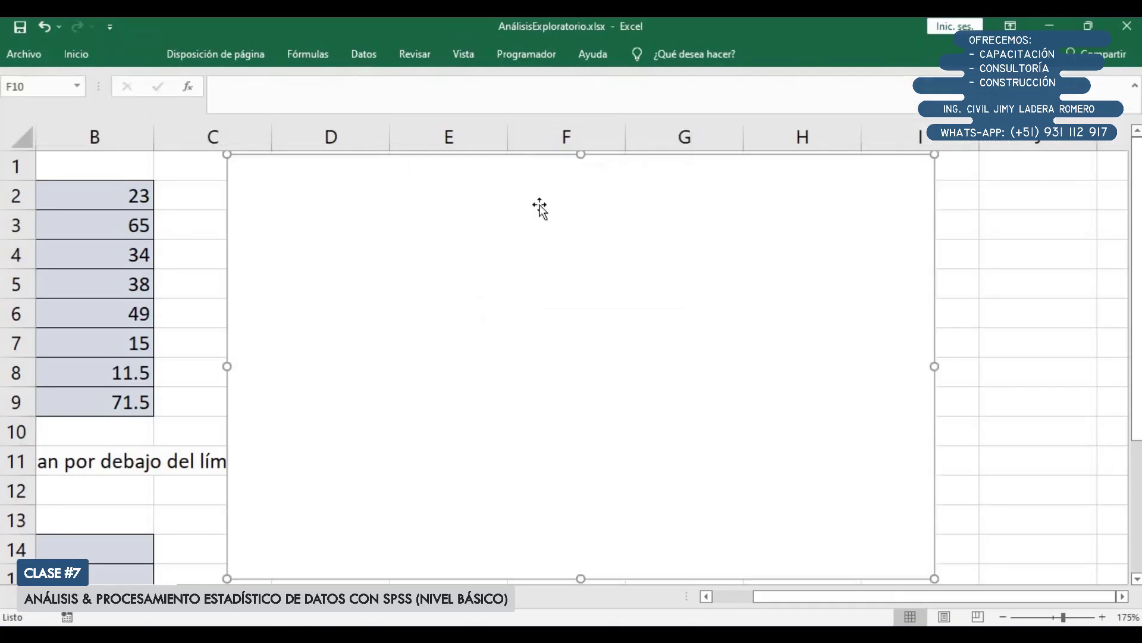
Step: Move the empty chart beside the table so that it starts at row 2 in column H
{"action": "left_click", "coordinate": [1123, 597]}
{"action": "left_click_drag", "start_coordinate": [243, 393], "coordinate": [794, 389]}
{"action": "scroll", "coordinate": [308, 187], "scroll_direction": "down", "scroll_amount": 1, "text": "ctrl"}
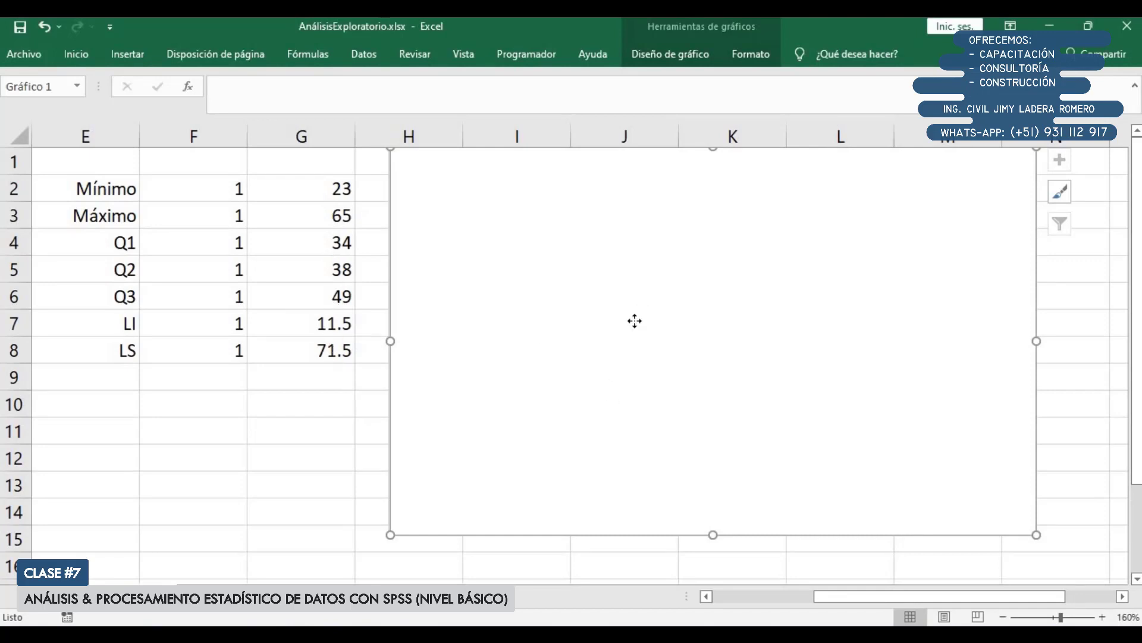
{"action": "left_click_drag", "start_coordinate": [633, 319], "coordinate": [631, 321]}
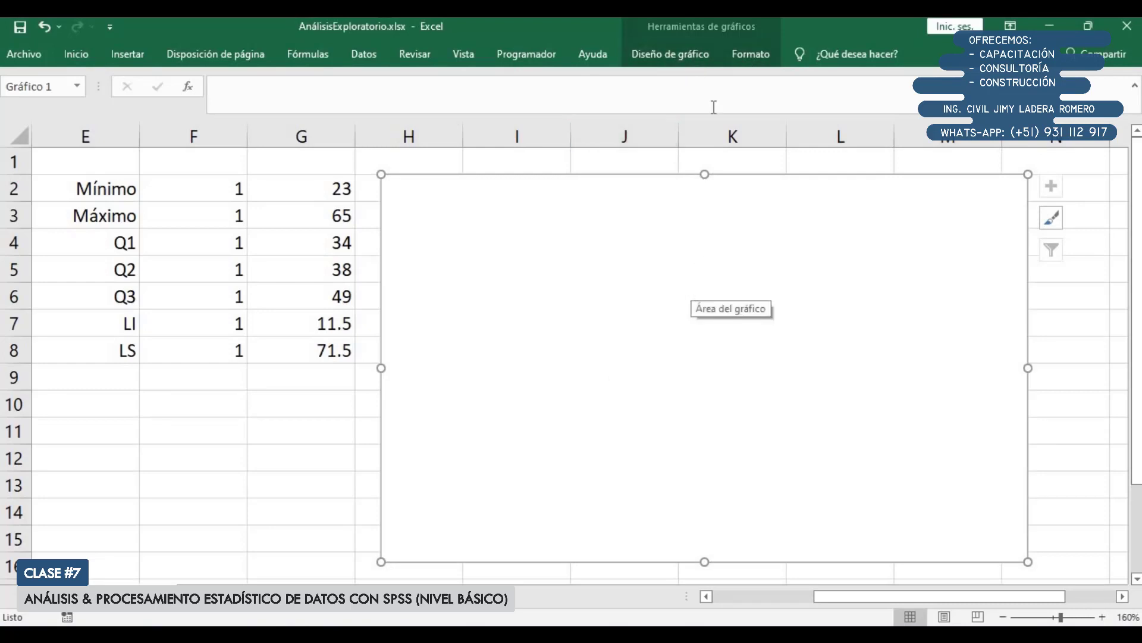
Step: Delete the empty scatter chart and select cell I2
{"action": "left_click", "coordinate": [753, 63]}
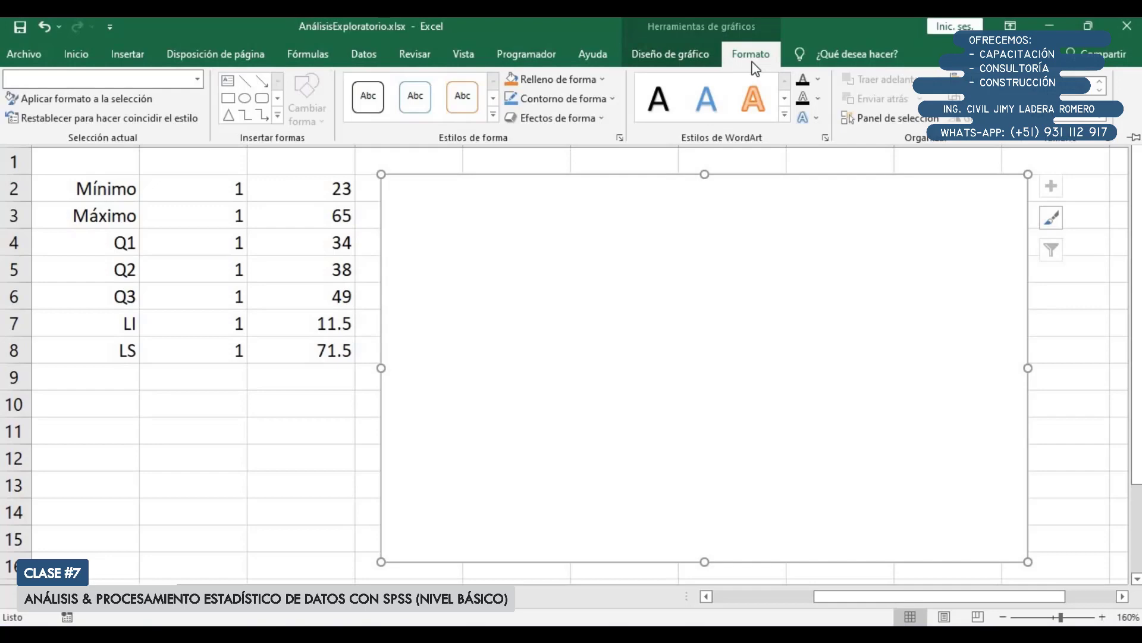
{"action": "left_click", "coordinate": [650, 288]}
{"action": "key", "text": "Delete"}
{"action": "left_click", "coordinate": [506, 197]}
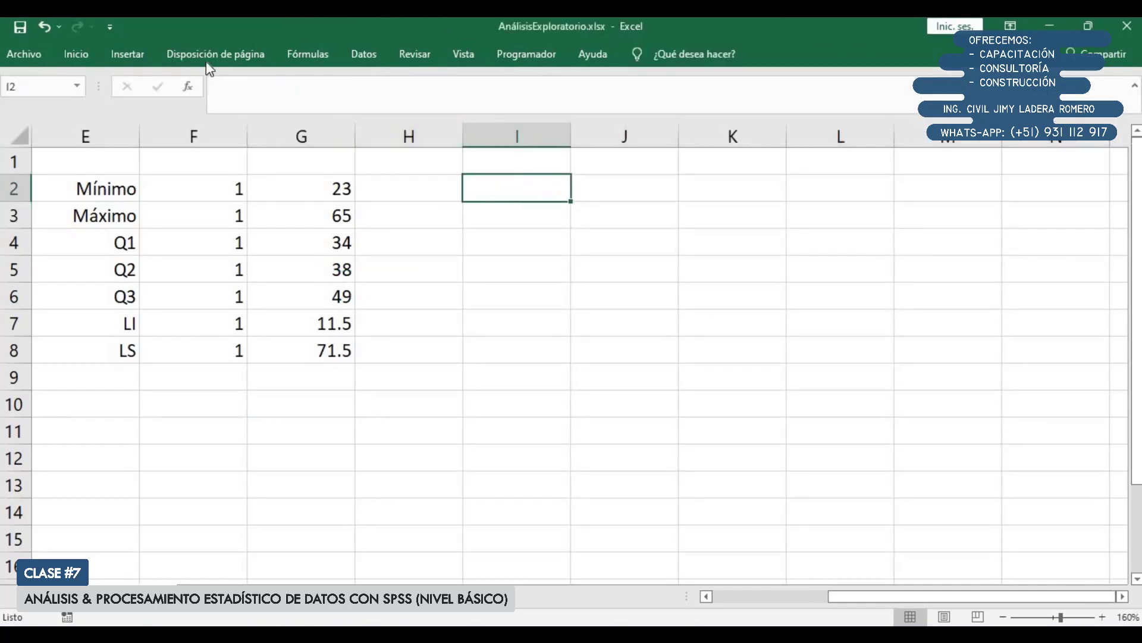
Step: Insert an empty markers-only scatter chart while cell I2 is selected
{"action": "left_click", "coordinate": [126, 52]}
{"action": "left_click", "coordinate": [523, 117]}
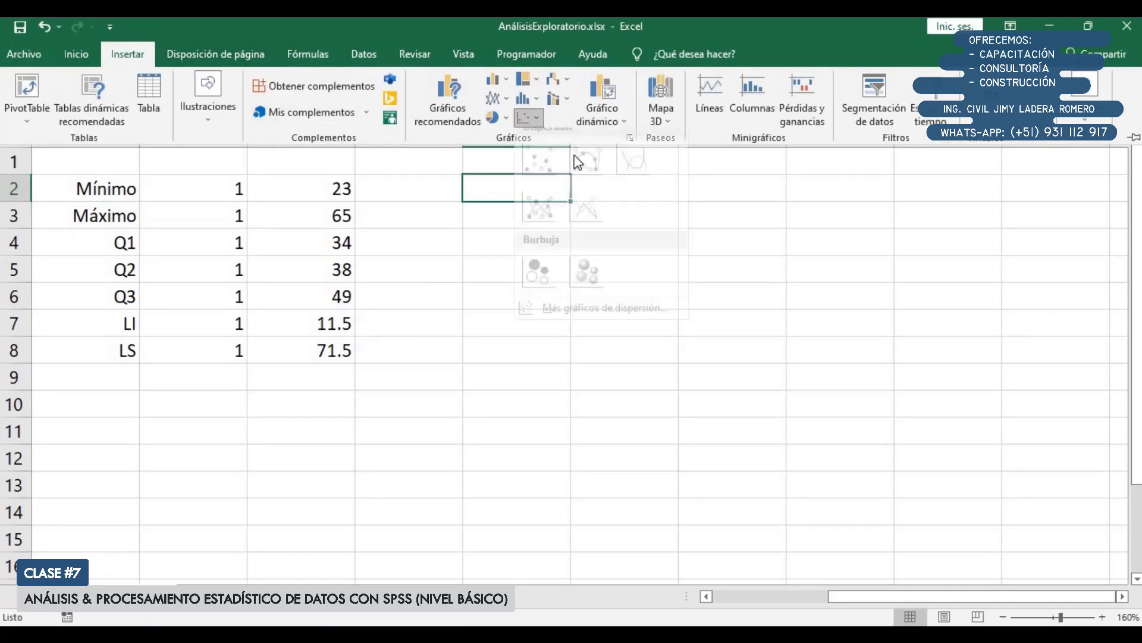
{"action": "left_click", "coordinate": [538, 169]}
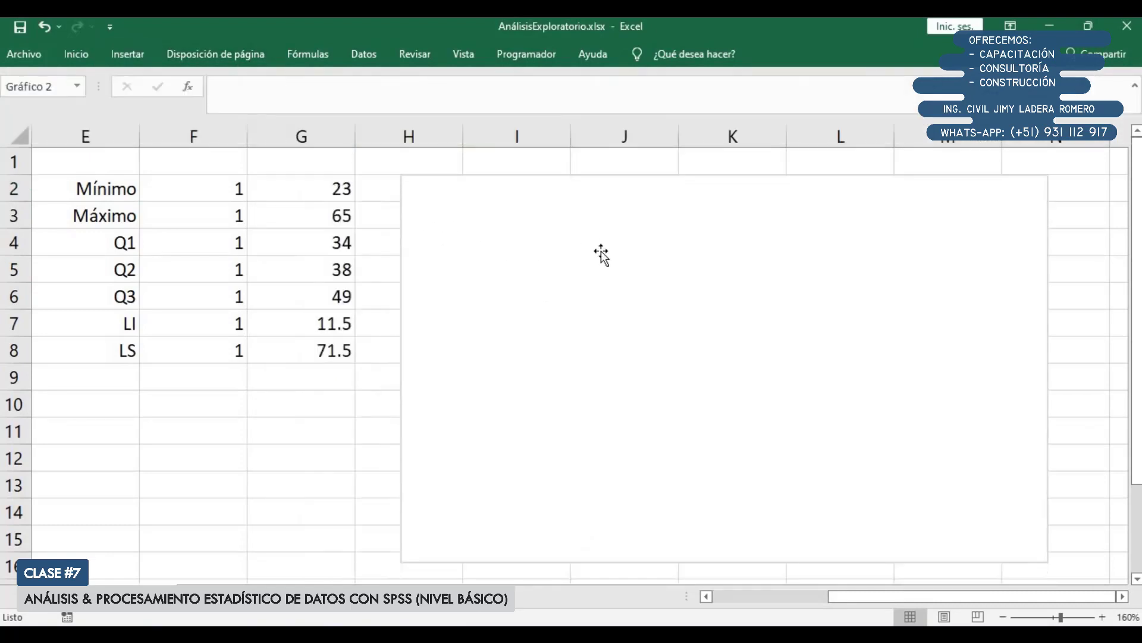
Step: Add a data series to the empty chart, taking its X values from F2:F8
{"action": "left_click", "coordinate": [671, 55]}
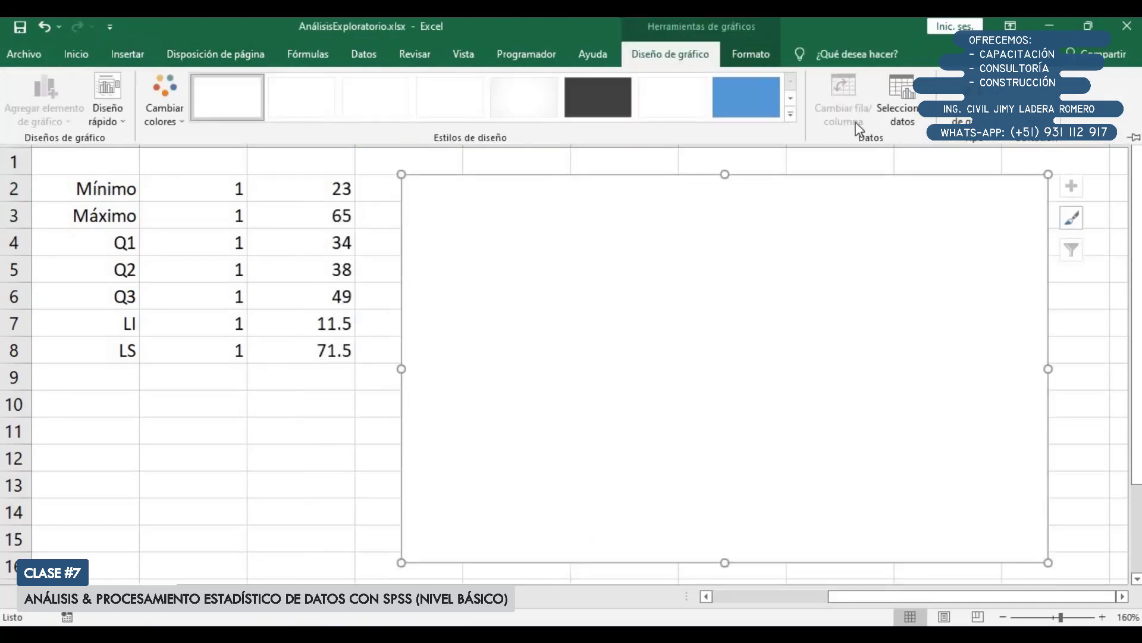
{"action": "left_click", "coordinate": [887, 107]}
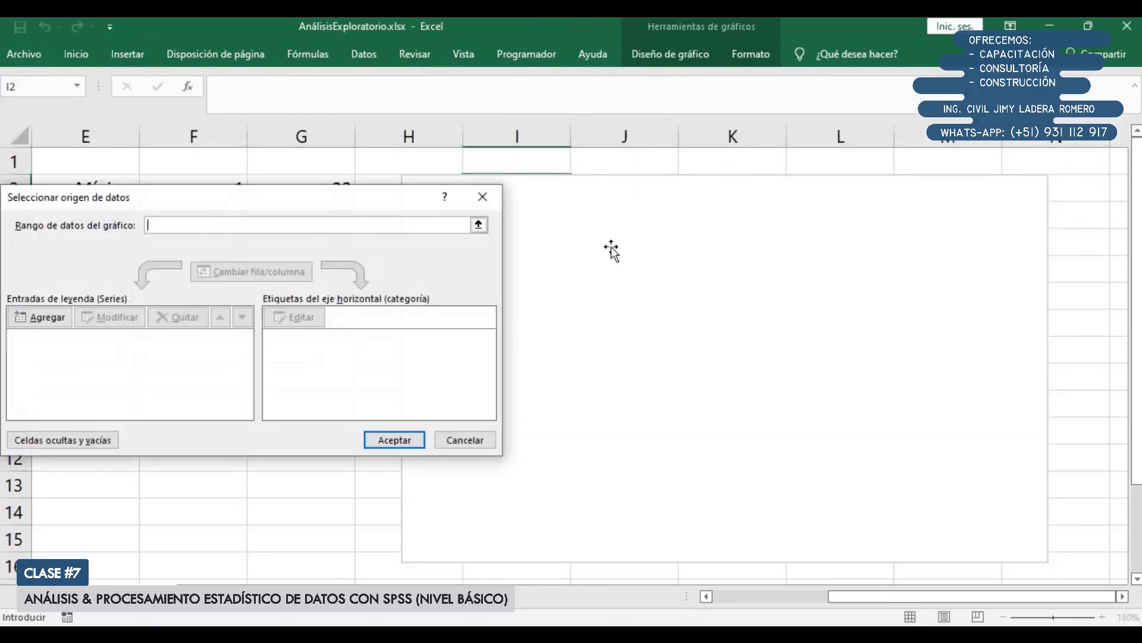
{"action": "left_click_drag", "start_coordinate": [331, 199], "coordinate": [757, 90]}
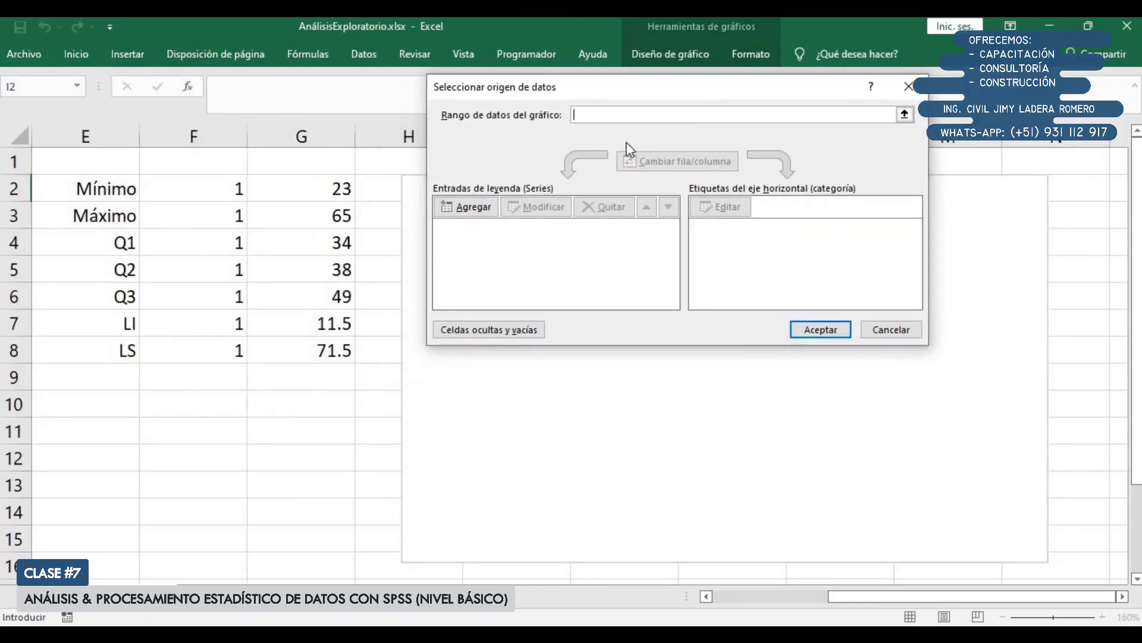
{"action": "left_click", "coordinate": [478, 208]}
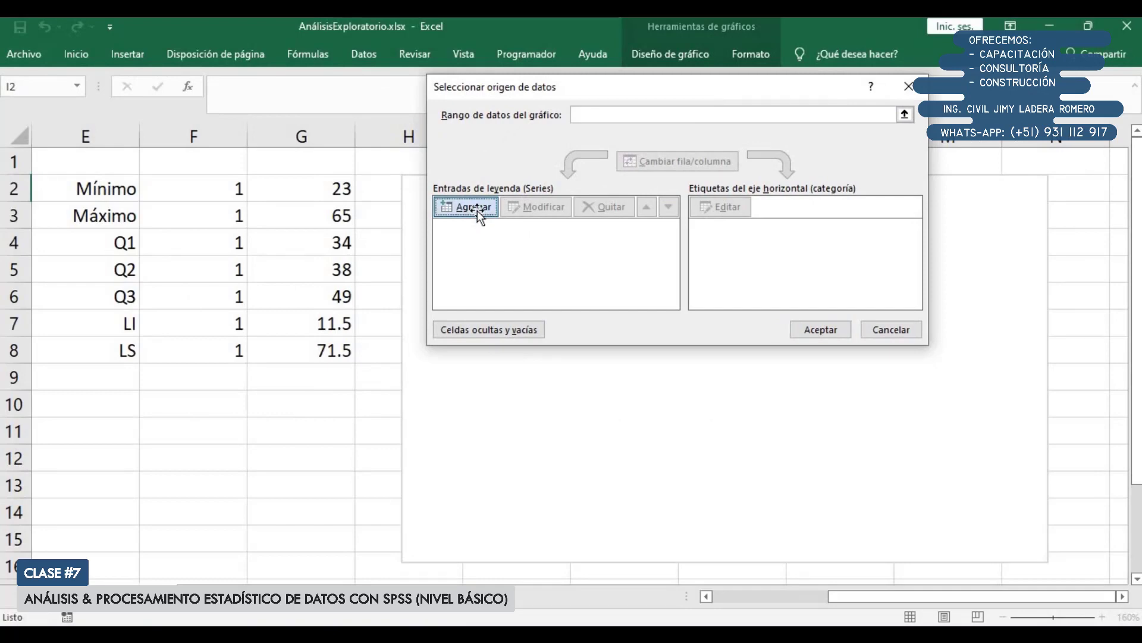
{"action": "left_click_drag", "start_coordinate": [358, 223], "coordinate": [624, 75]}
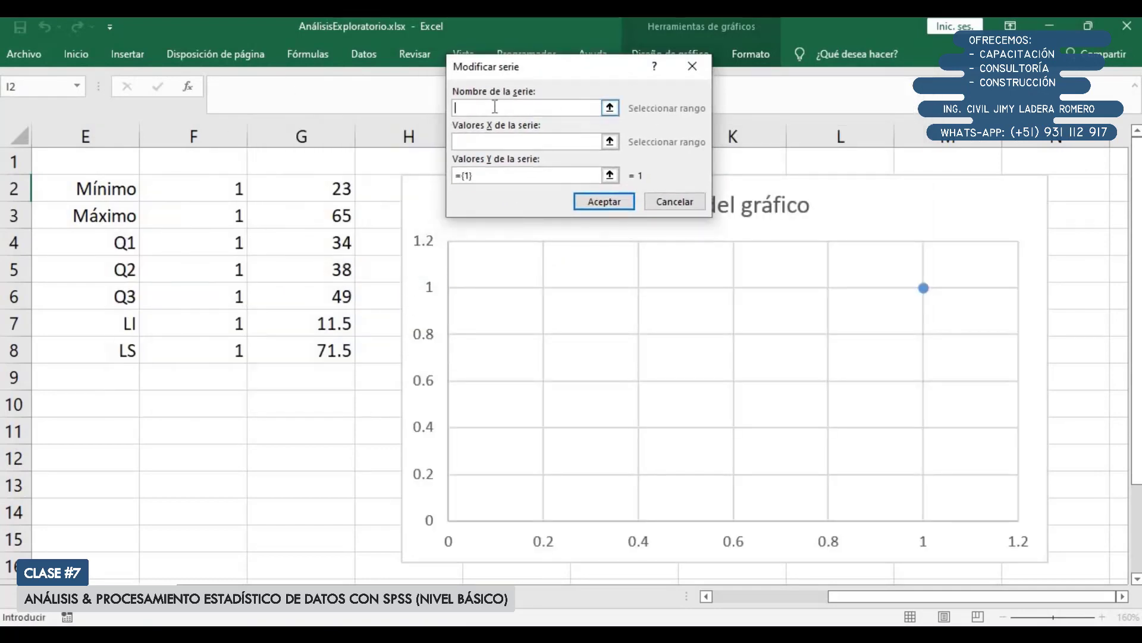
{"action": "left_click", "coordinate": [497, 143]}
{"action": "left_click_drag", "start_coordinate": [230, 186], "coordinate": [236, 349]}
Step: Set the series' Y values to G2:G8 and apply the chart's data source
{"action": "left_click_drag", "start_coordinate": [484, 177], "coordinate": [409, 175]}
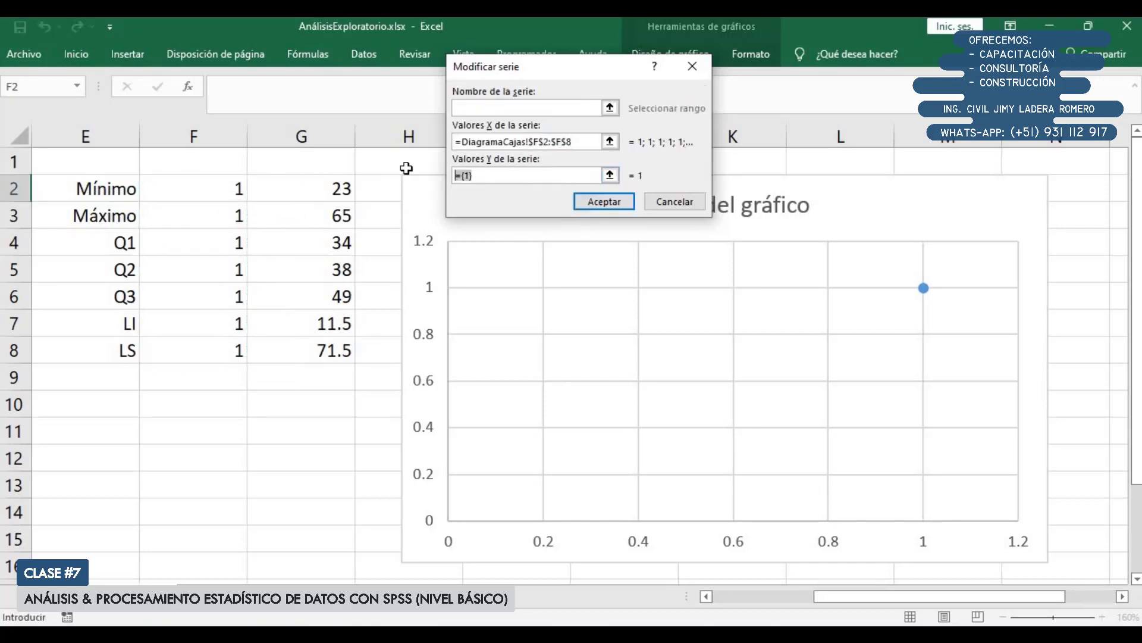
{"action": "key", "text": "BackSpace"}
{"action": "left_click_drag", "start_coordinate": [329, 180], "coordinate": [329, 351]}
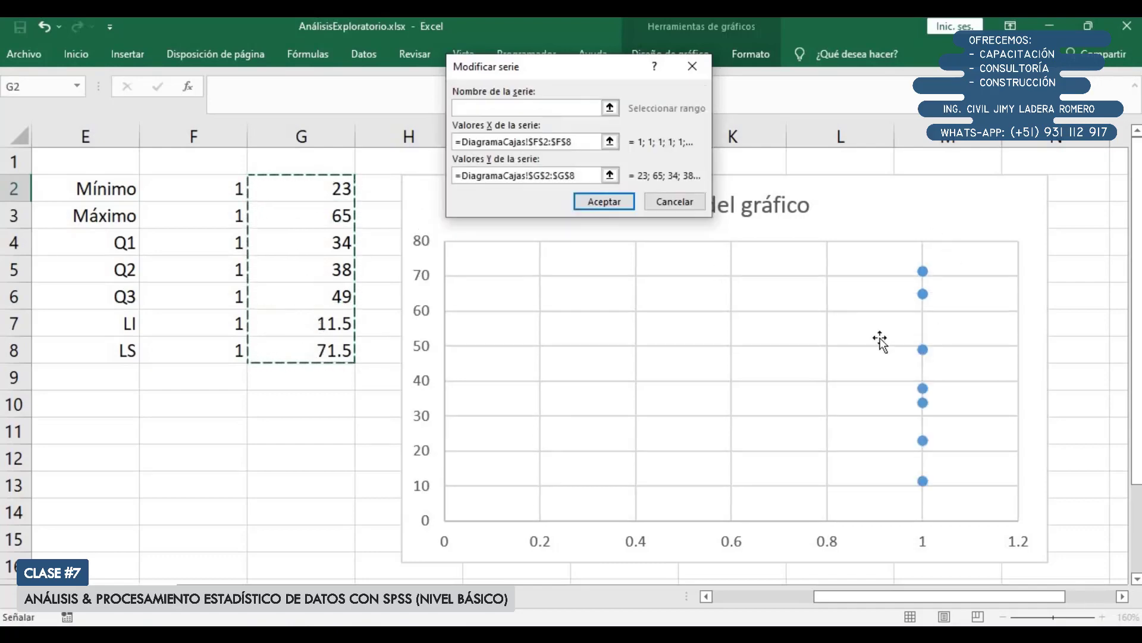
{"action": "left_click", "coordinate": [605, 202]}
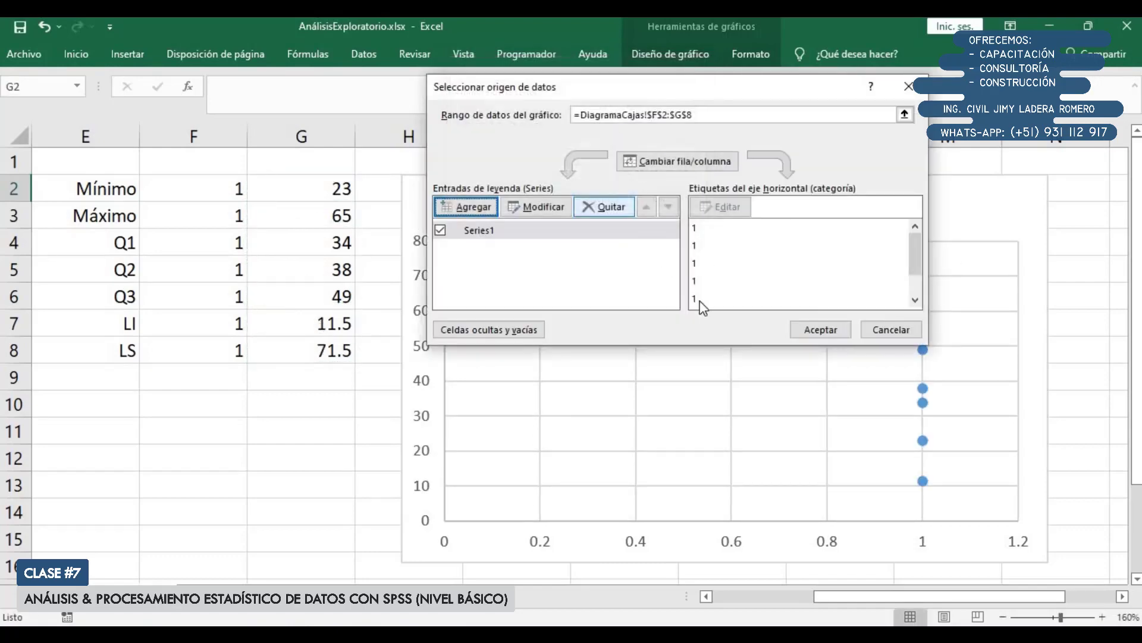
{"action": "left_click", "coordinate": [819, 331]}
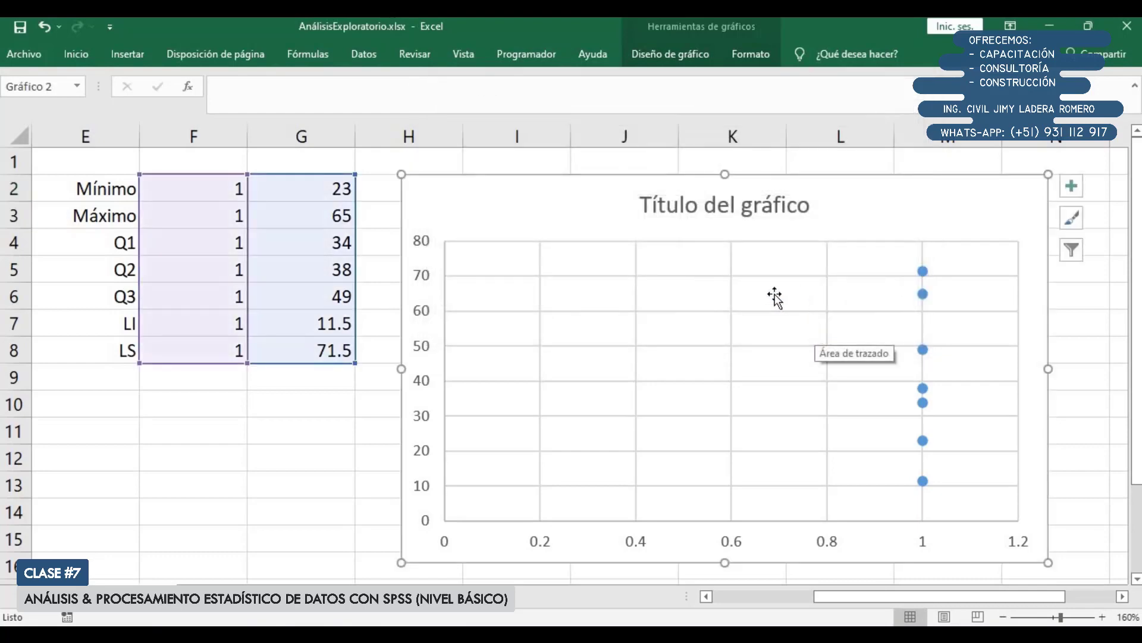
Step: Stretch the chart down to about row 20 and set its horizontal axis maximum to 2
{"action": "scroll", "coordinate": [772, 294], "scroll_direction": "down", "scroll_amount": 3}
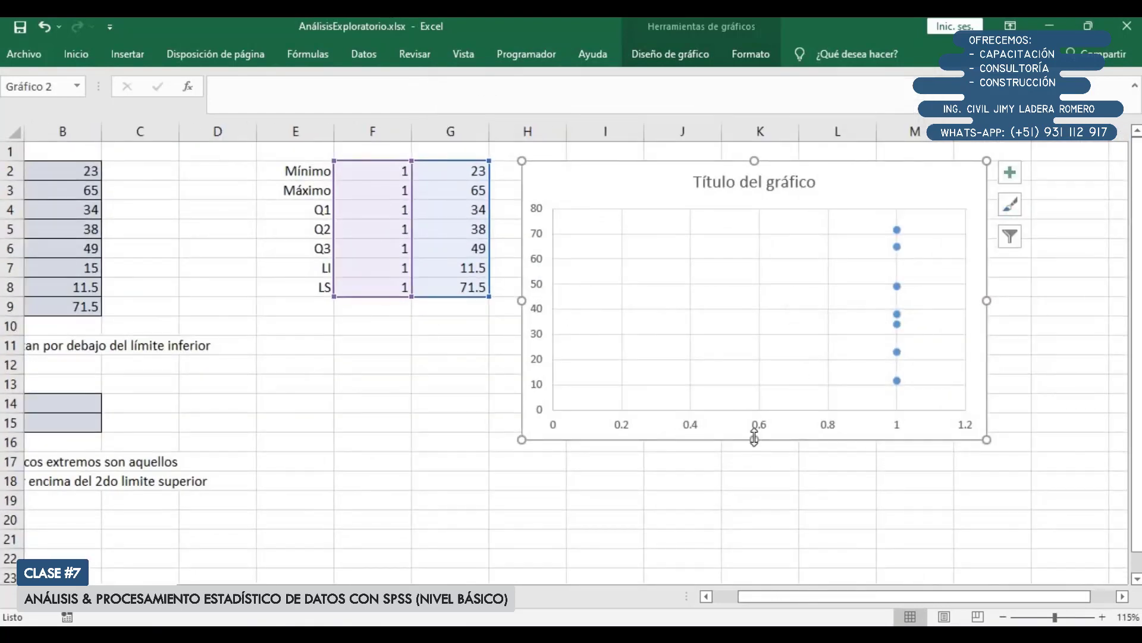
{"action": "left_click_drag", "start_coordinate": [758, 497], "coordinate": [755, 514]}
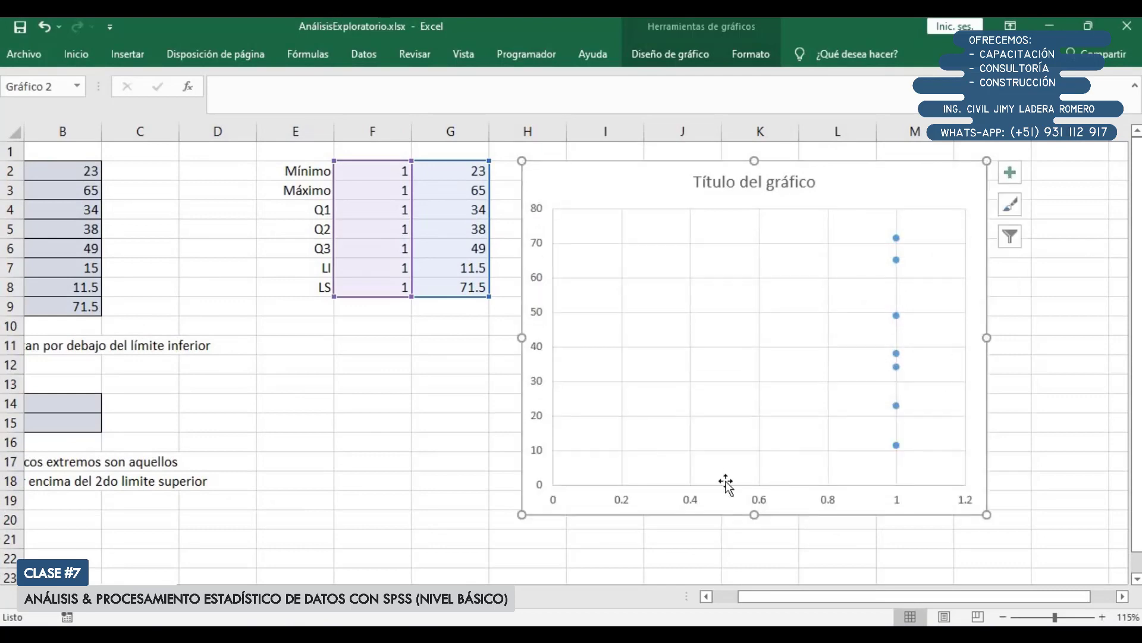
{"action": "left_click", "coordinate": [678, 493]}
{"action": "double_click", "coordinate": [727, 502]}
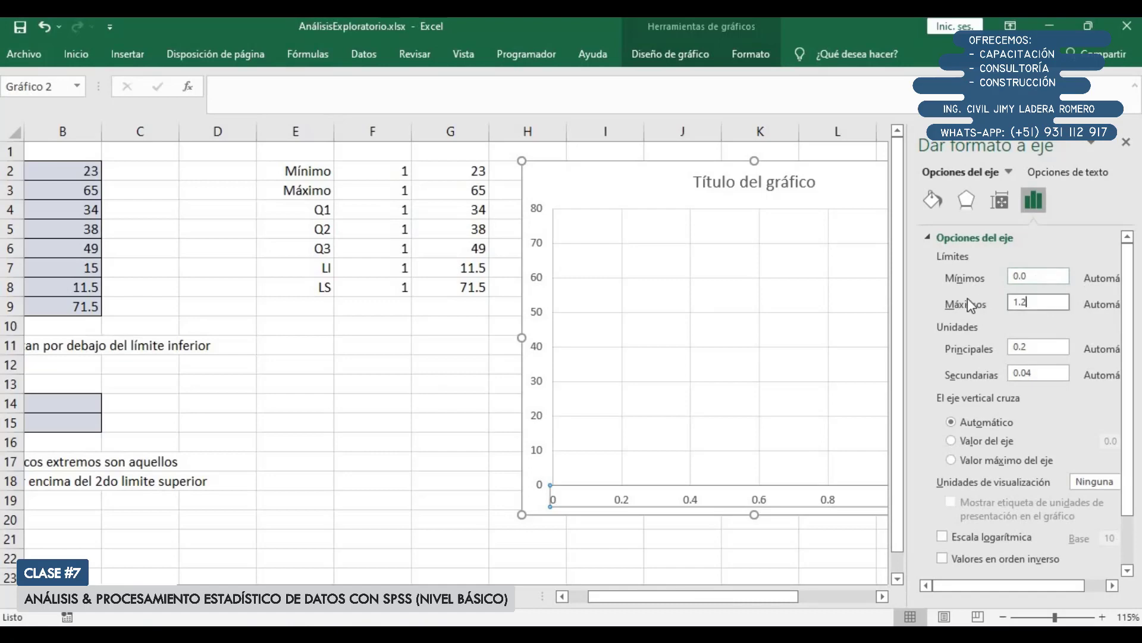
{"action": "left_click_drag", "start_coordinate": [1028, 302], "coordinate": [967, 299]}
{"action": "type", "text": "2"}
{"action": "key", "text": "Return"}
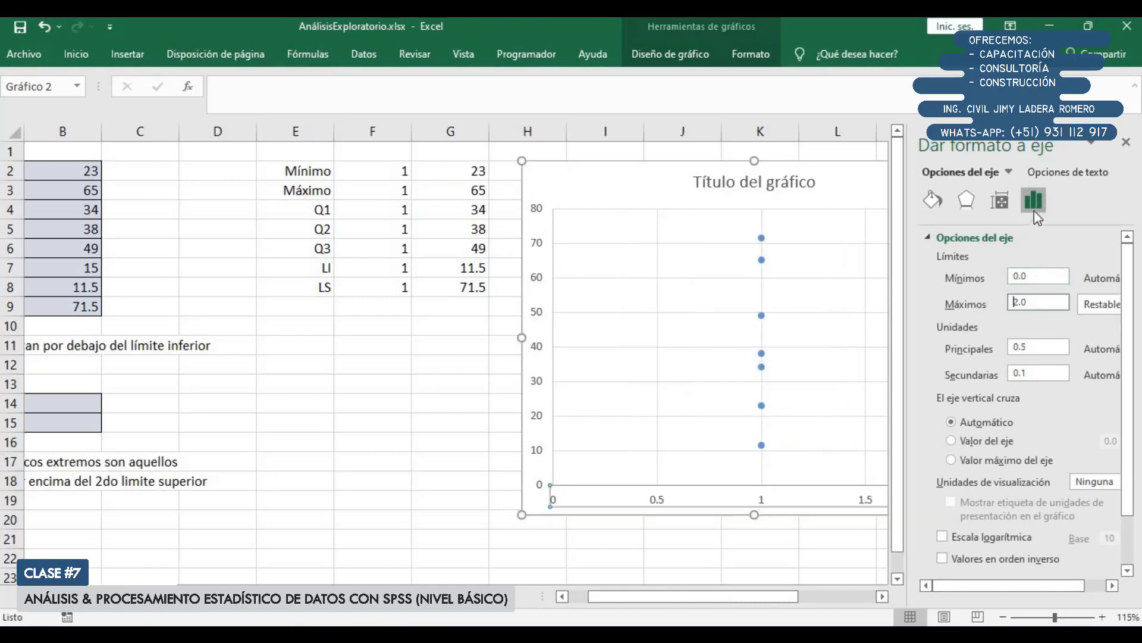
{"action": "left_click", "coordinate": [1126, 144]}
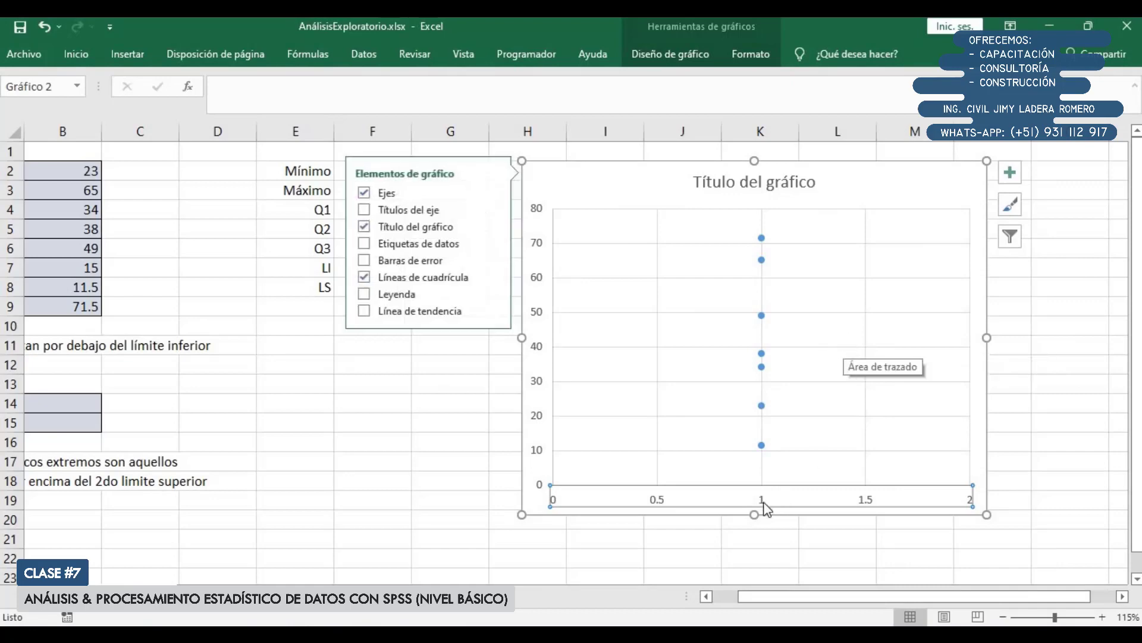
Step: Stretch the chart's lower edge further to about row 21 and shift the whole chart slightly up and left
{"action": "left_click_drag", "start_coordinate": [754, 515], "coordinate": [761, 550]}
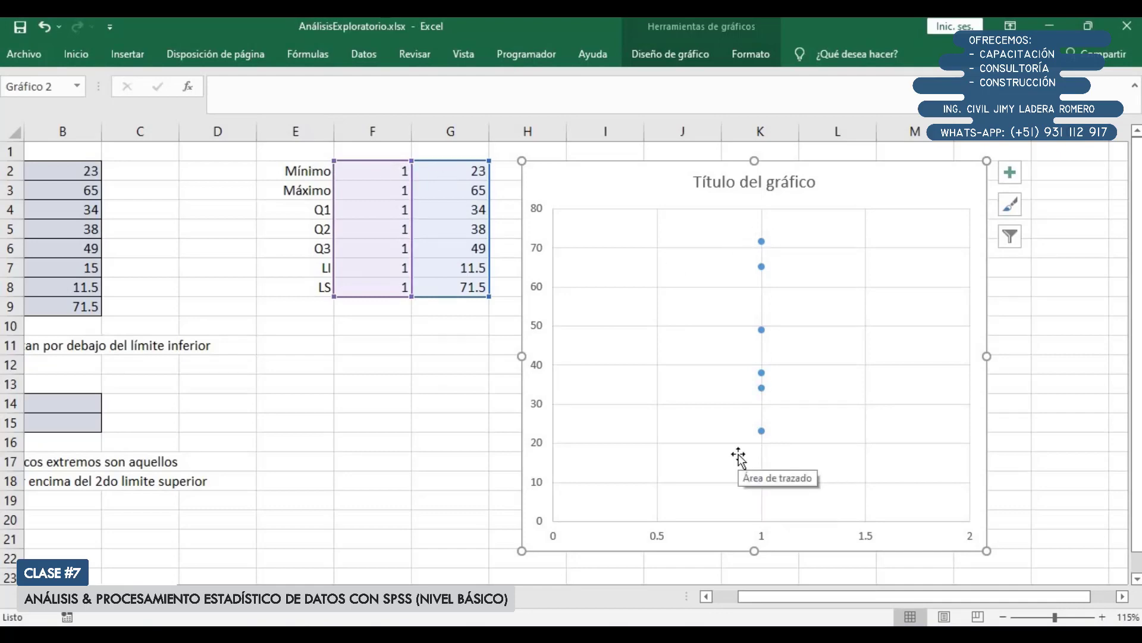
{"action": "left_click_drag", "start_coordinate": [739, 455], "coordinate": [724, 450]}
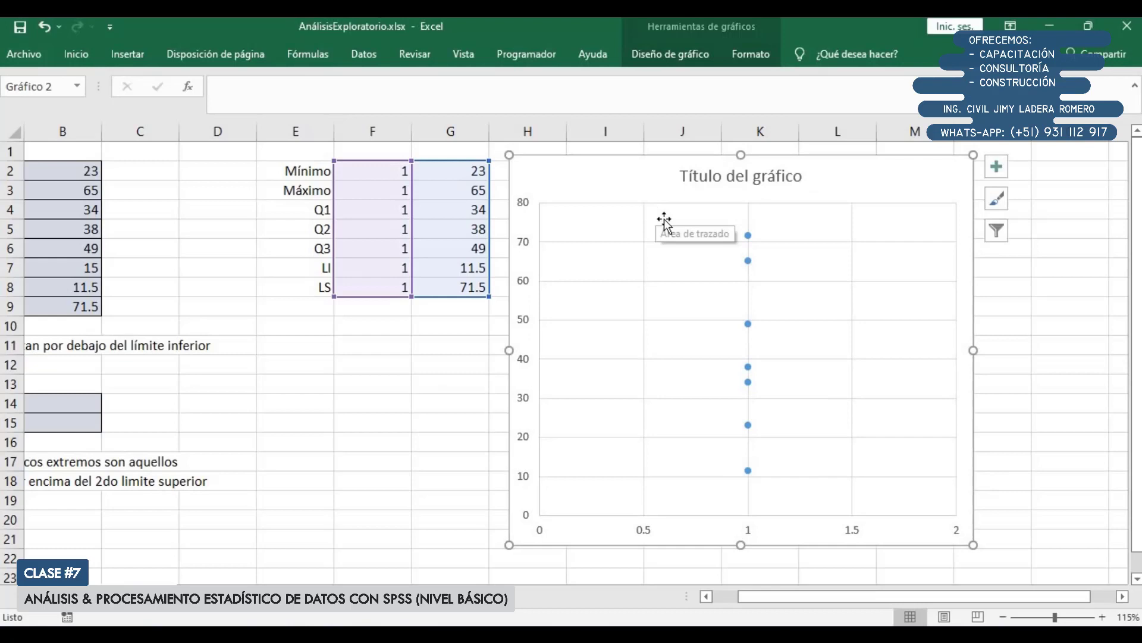
{"action": "left_click", "coordinate": [1123, 596]}
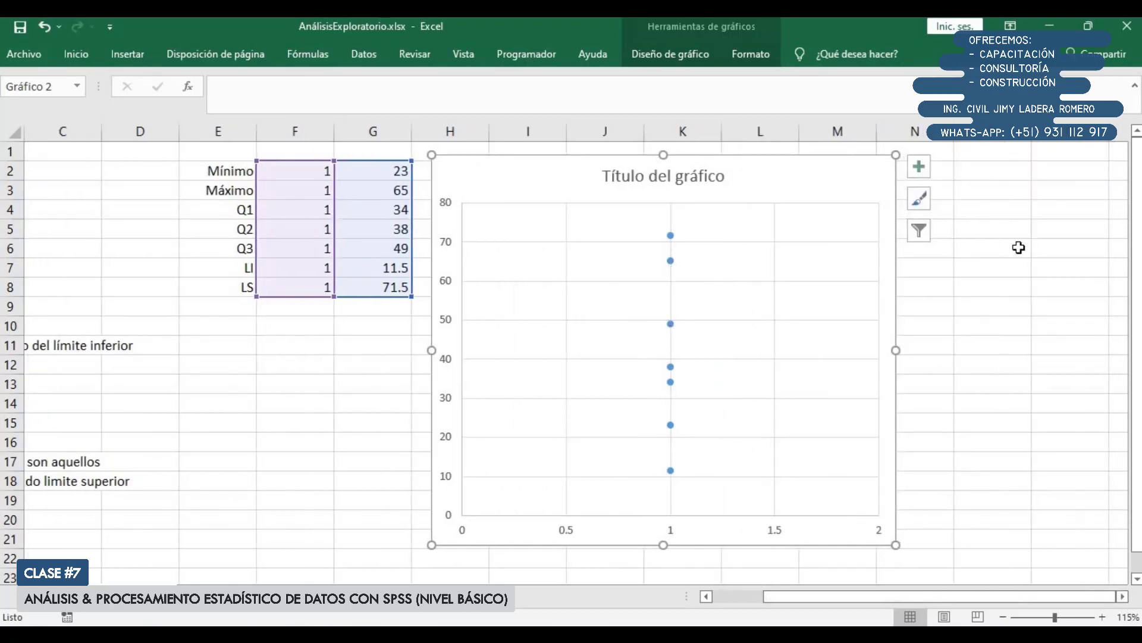
Step: Add data labels to the scatter series in the data callout style
{"action": "double_click", "coordinate": [780, 179]}
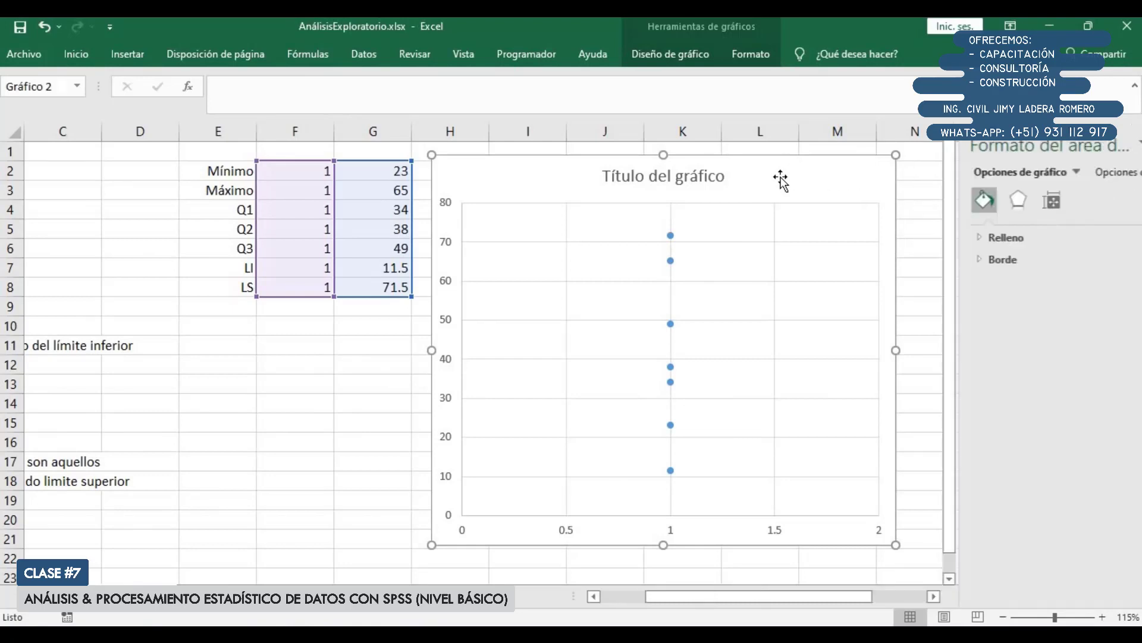
{"action": "left_click", "coordinate": [671, 261]}
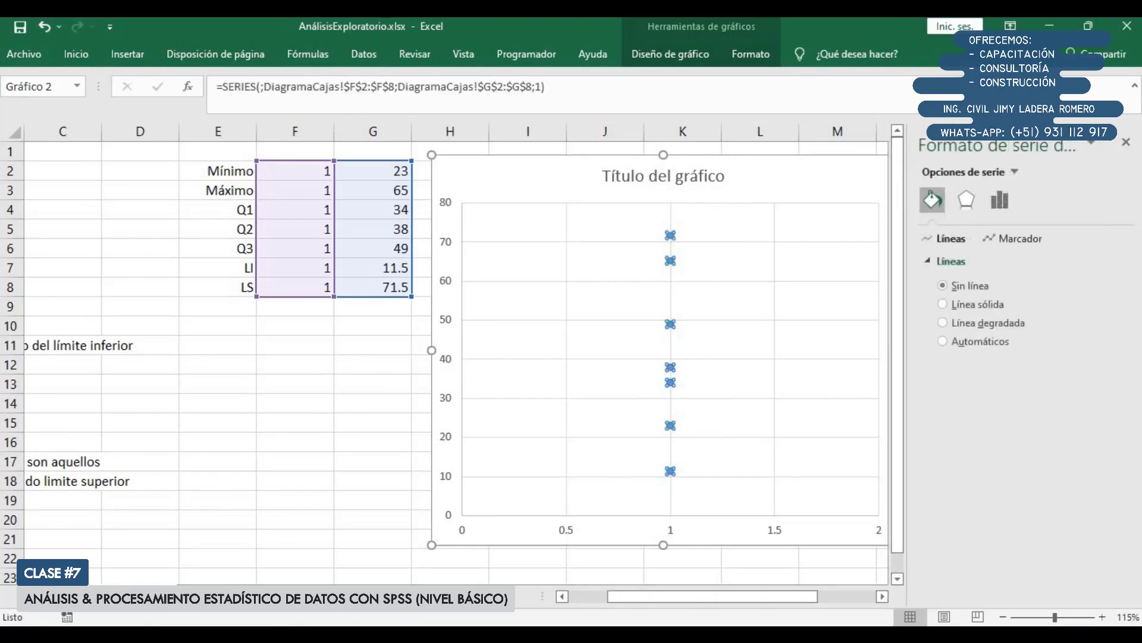
{"action": "left_click", "coordinate": [882, 596]}
{"action": "left_click", "coordinate": [882, 596]}
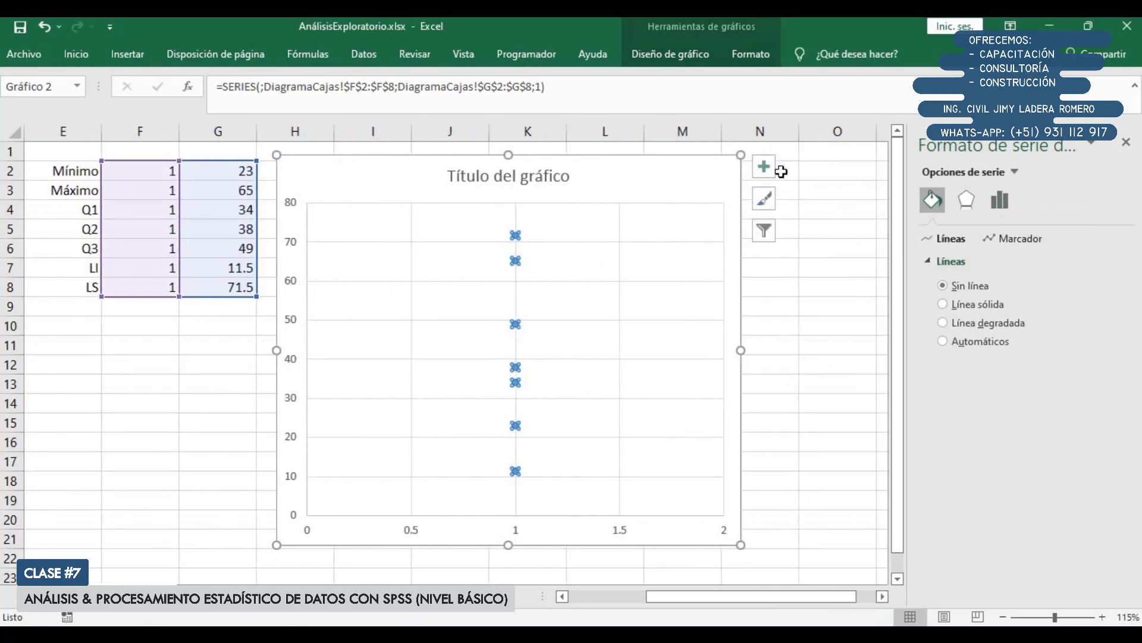
{"action": "left_click", "coordinate": [764, 167]}
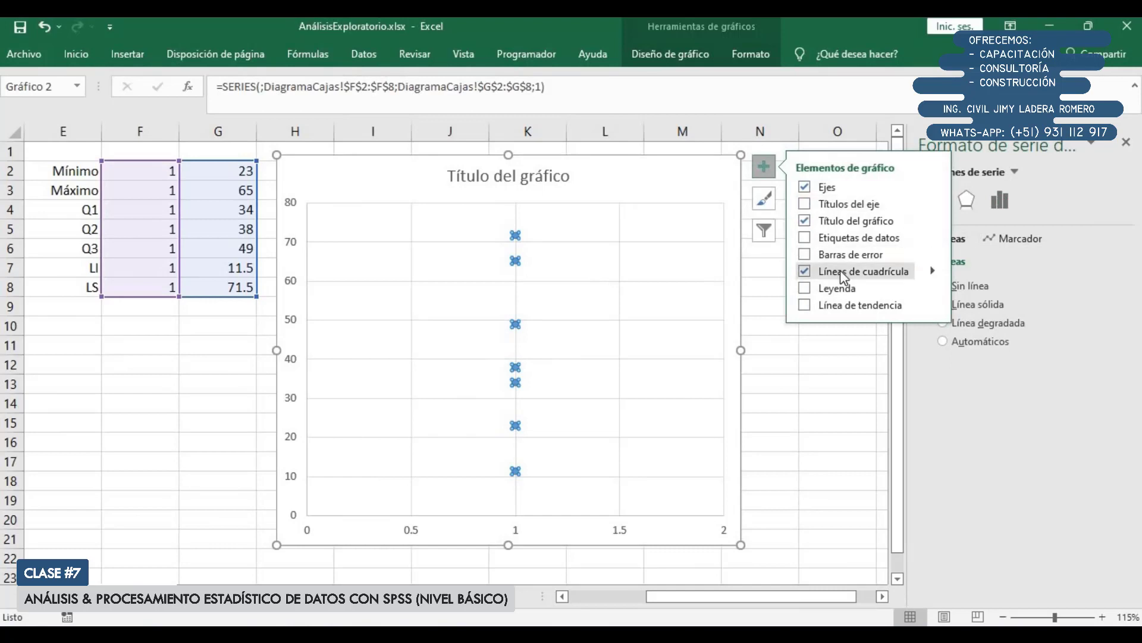
{"action": "left_click", "coordinate": [852, 238]}
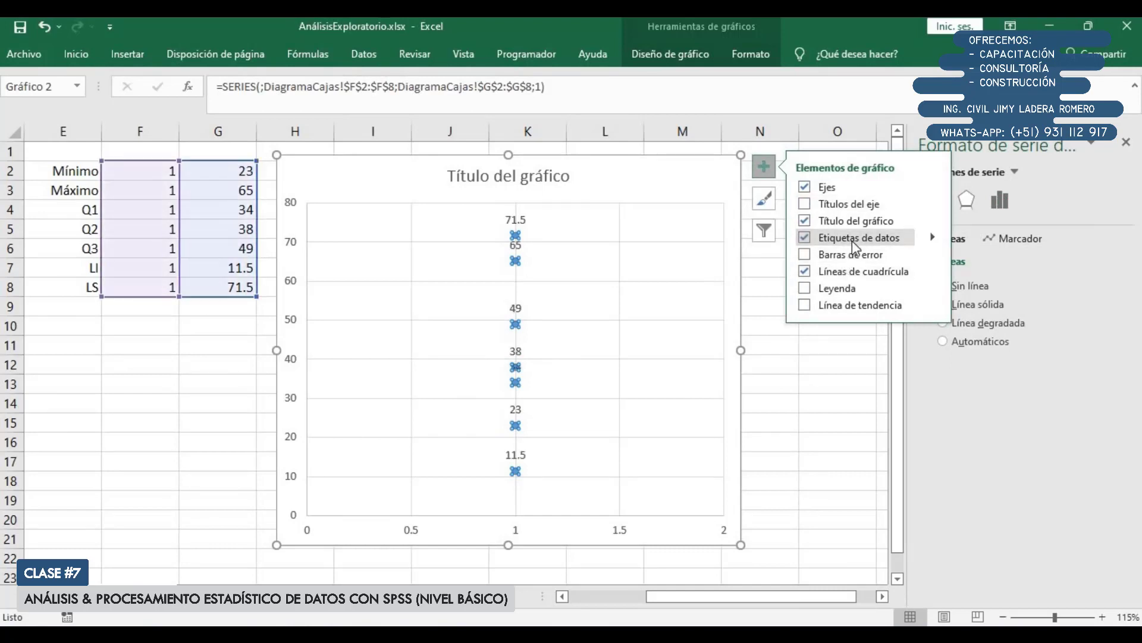
{"action": "left_click", "coordinate": [932, 240]}
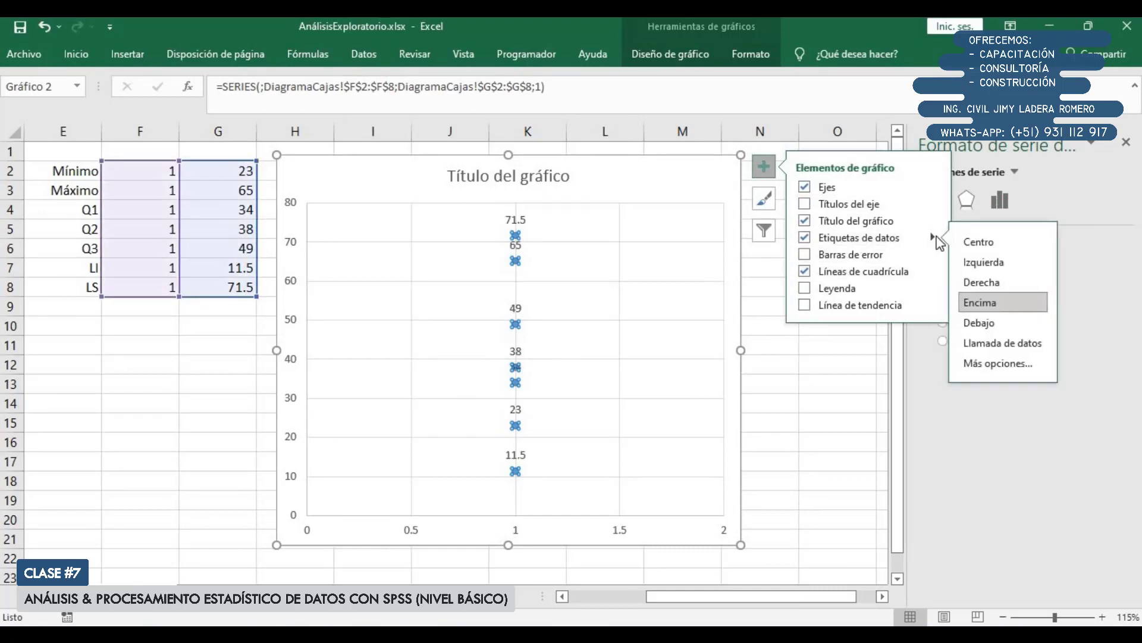
{"action": "left_click", "coordinate": [994, 348]}
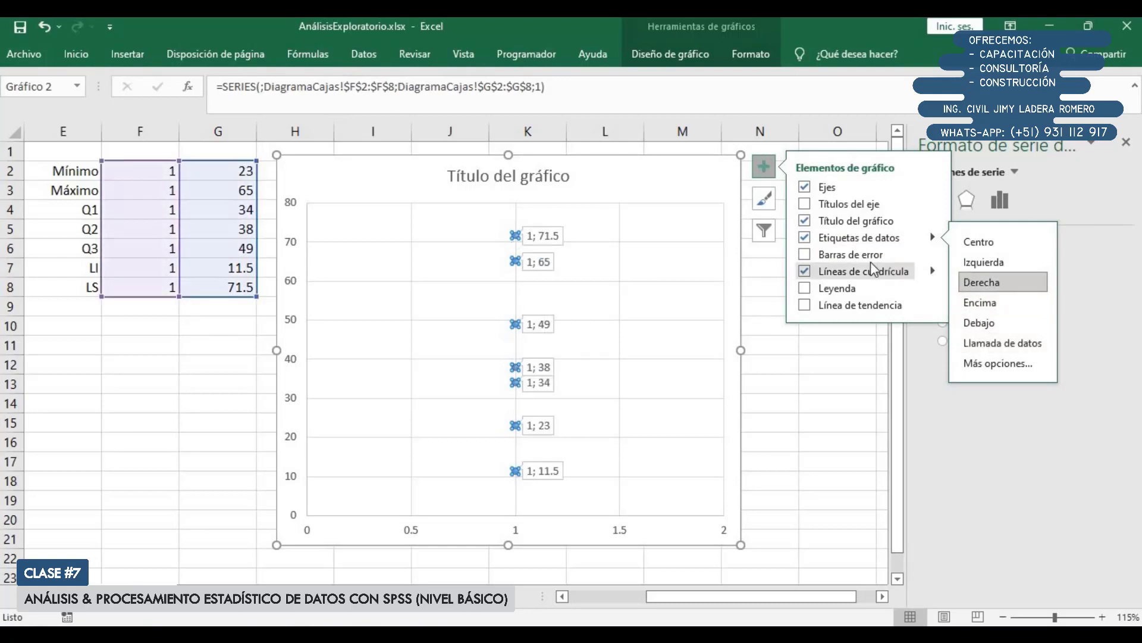
Step: Remove the X value from all data labels of the series, keeping the Y value
{"action": "left_click", "coordinate": [545, 235]}
{"action": "left_click", "coordinate": [542, 236]}
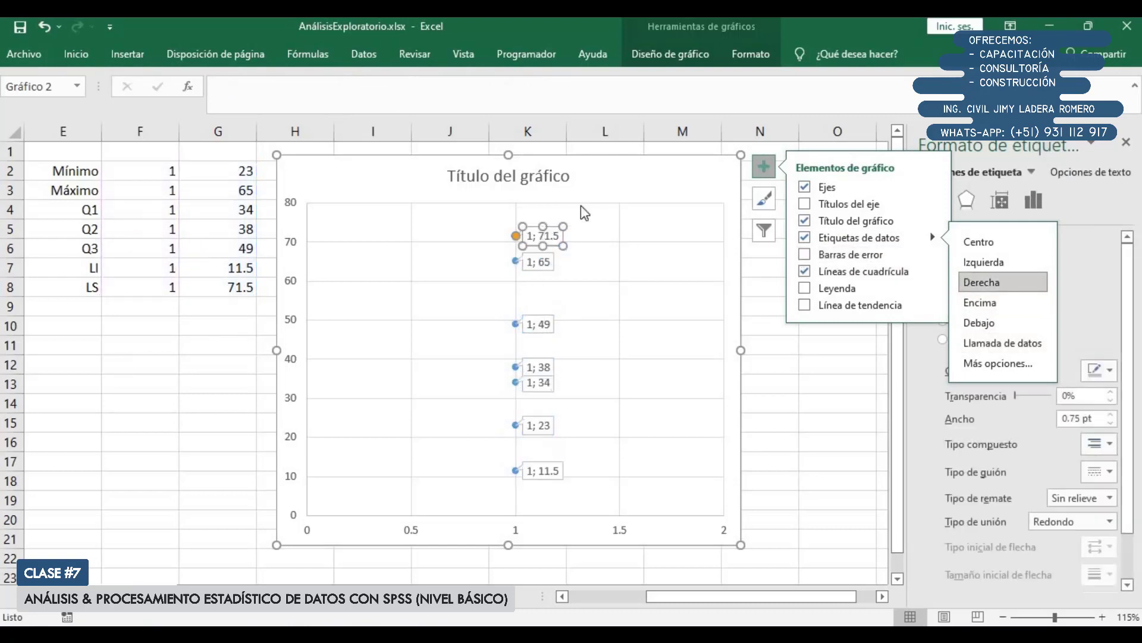
{"action": "left_click", "coordinate": [571, 211]}
{"action": "left_click", "coordinate": [541, 236]}
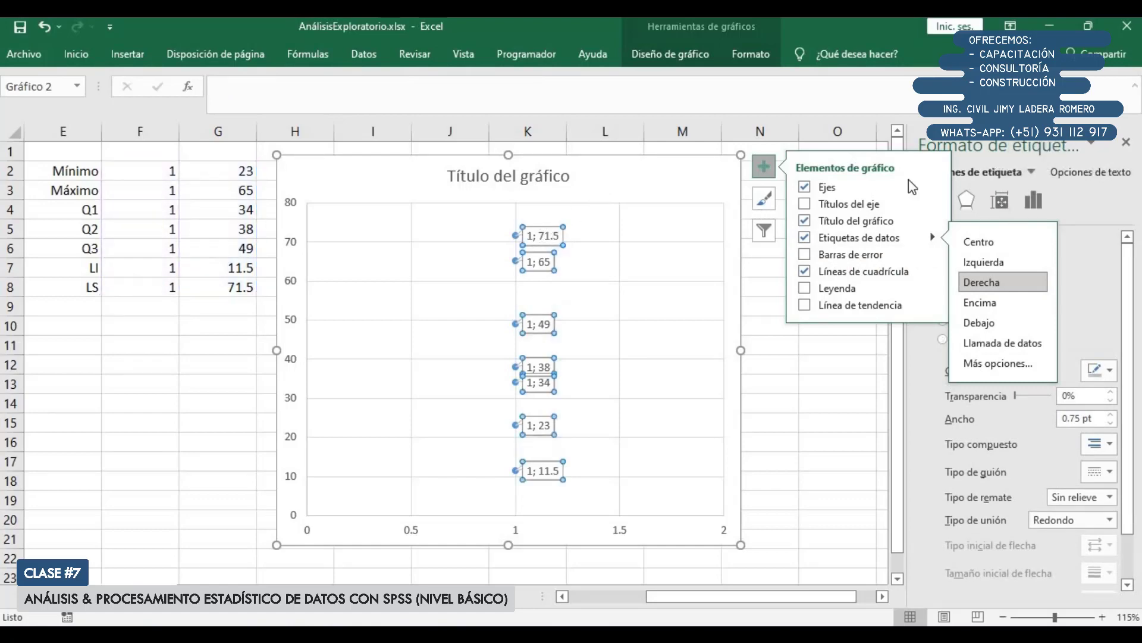
{"action": "left_click", "coordinate": [765, 168]}
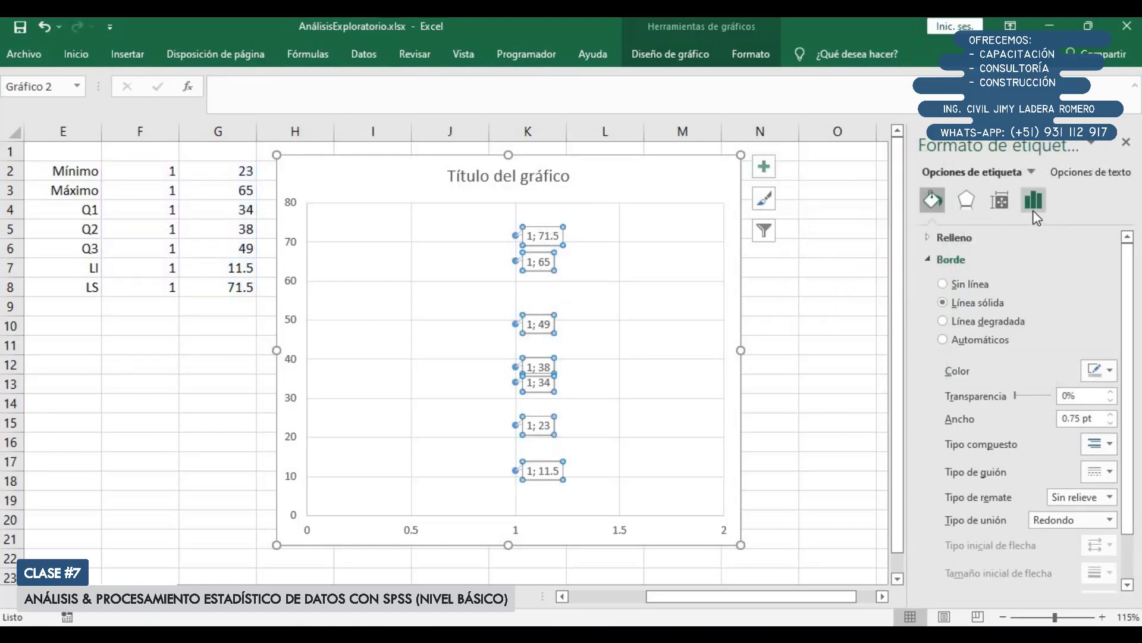
{"action": "left_click", "coordinate": [1039, 194]}
{"action": "left_click", "coordinate": [989, 238]}
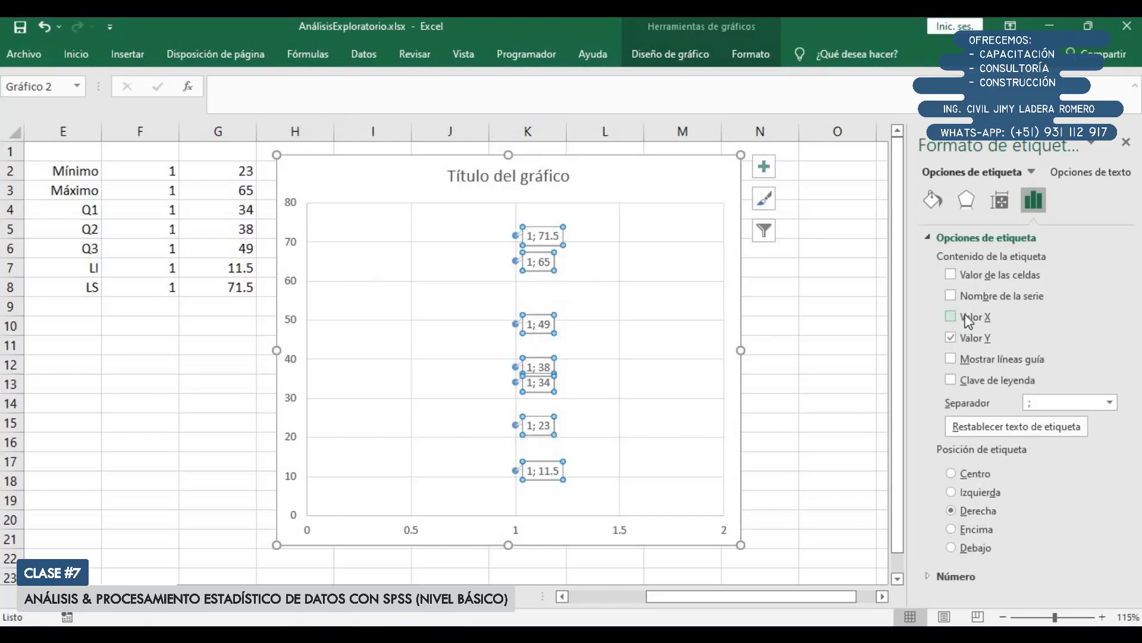
Step: Include cell values from E2:E8 in the data labels
{"action": "left_click", "coordinate": [976, 275]}
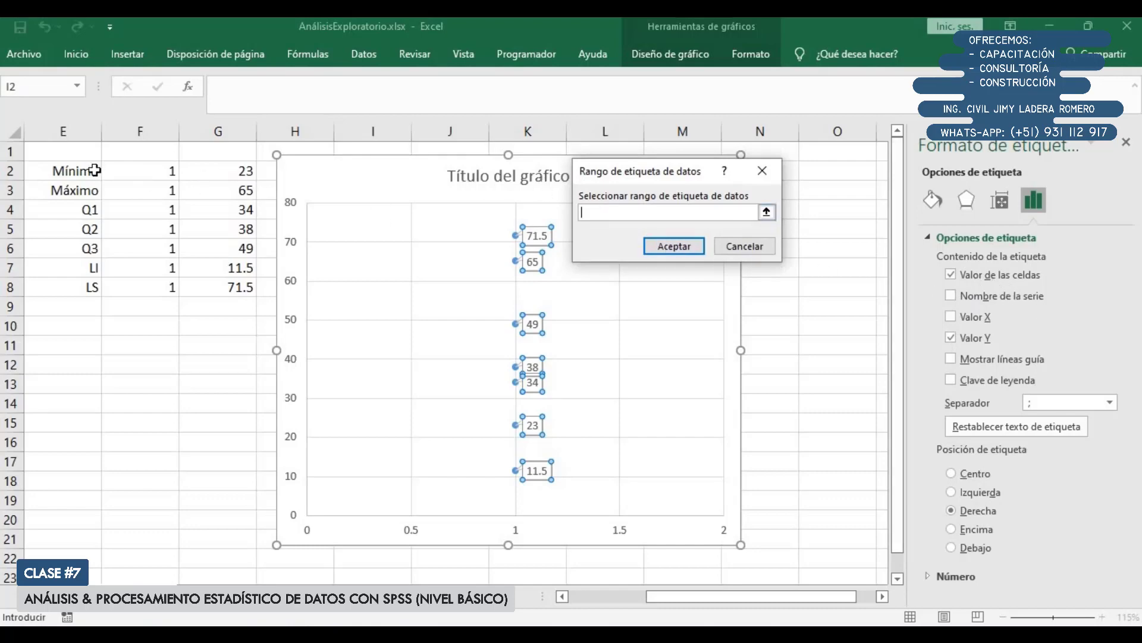
{"action": "left_click_drag", "start_coordinate": [94, 170], "coordinate": [90, 288]}
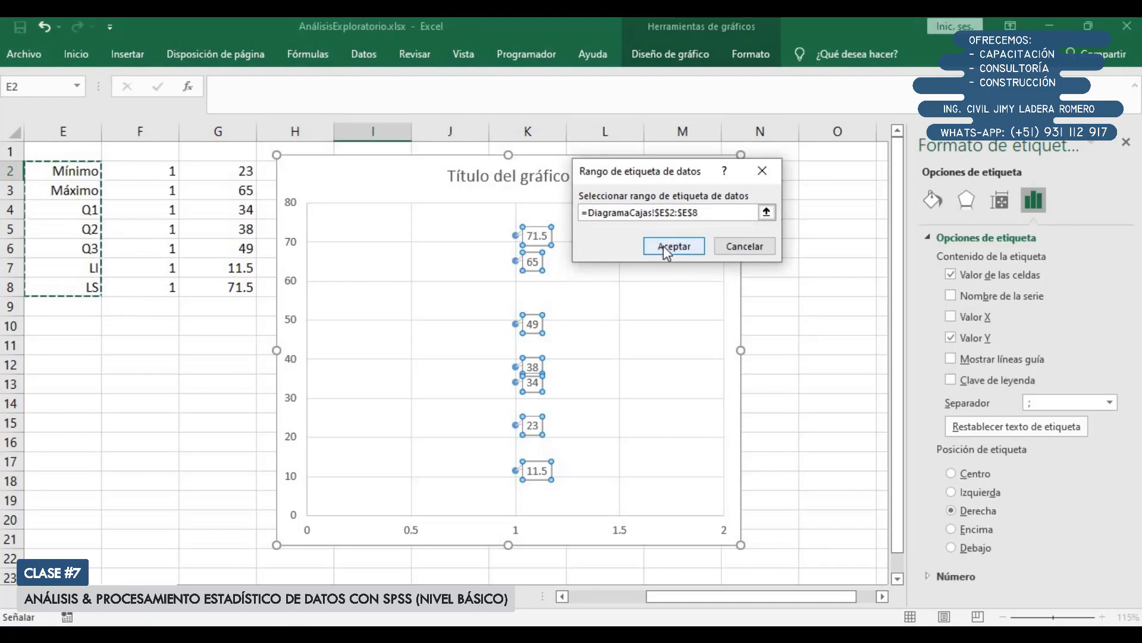
{"action": "left_click", "coordinate": [667, 247]}
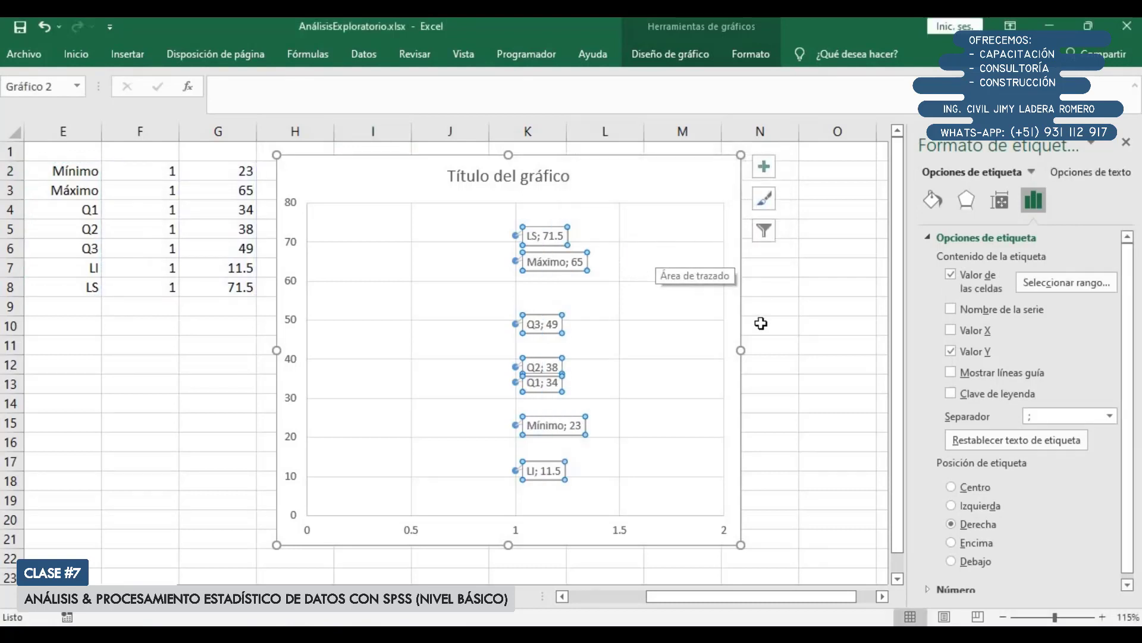
Step: Move the LS, Máximo and Q3 data labels to the right, clear of their points, near x = 1.5
{"action": "left_click", "coordinate": [641, 188]}
{"action": "left_click", "coordinate": [571, 229]}
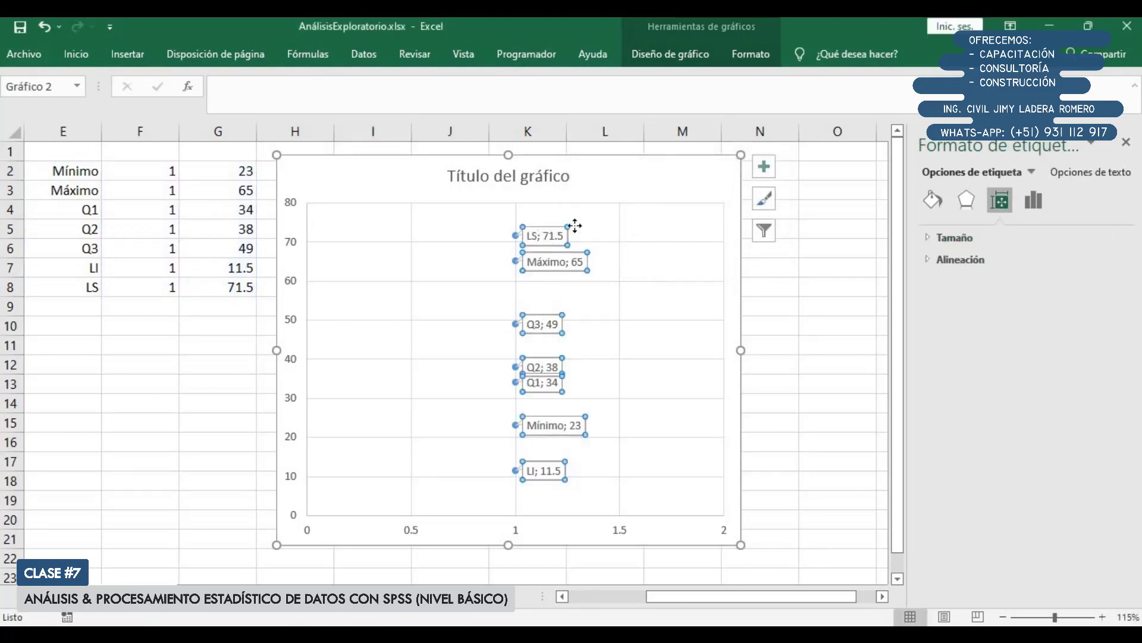
{"action": "left_click_drag", "start_coordinate": [575, 226], "coordinate": [652, 221]}
{"action": "left_click", "coordinate": [572, 260]}
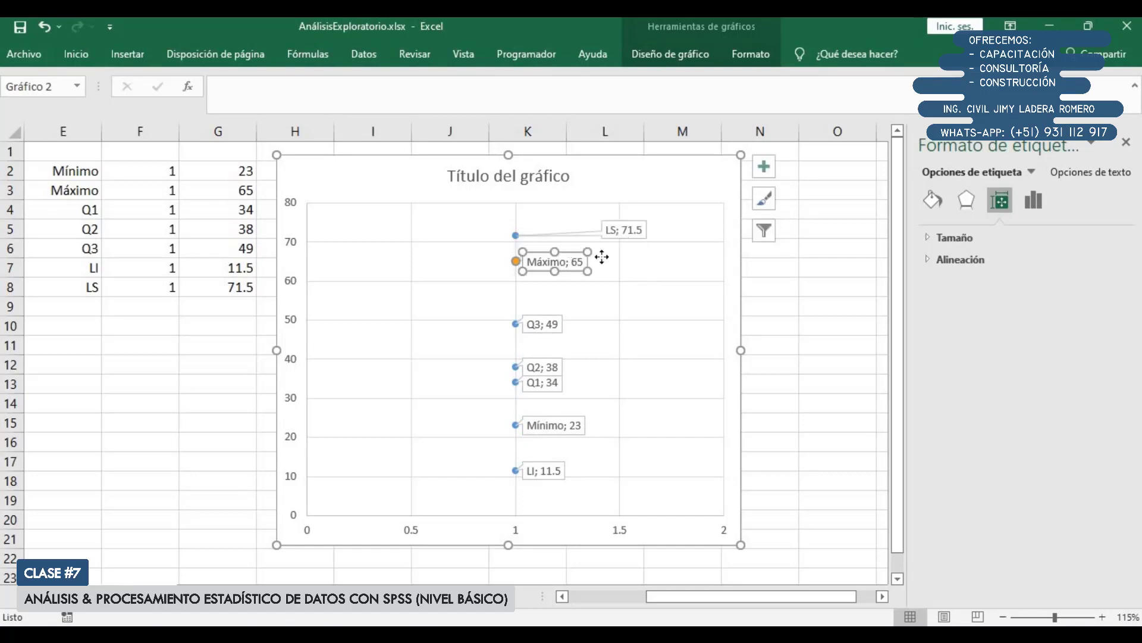
{"action": "left_click_drag", "start_coordinate": [602, 257], "coordinate": [658, 253]}
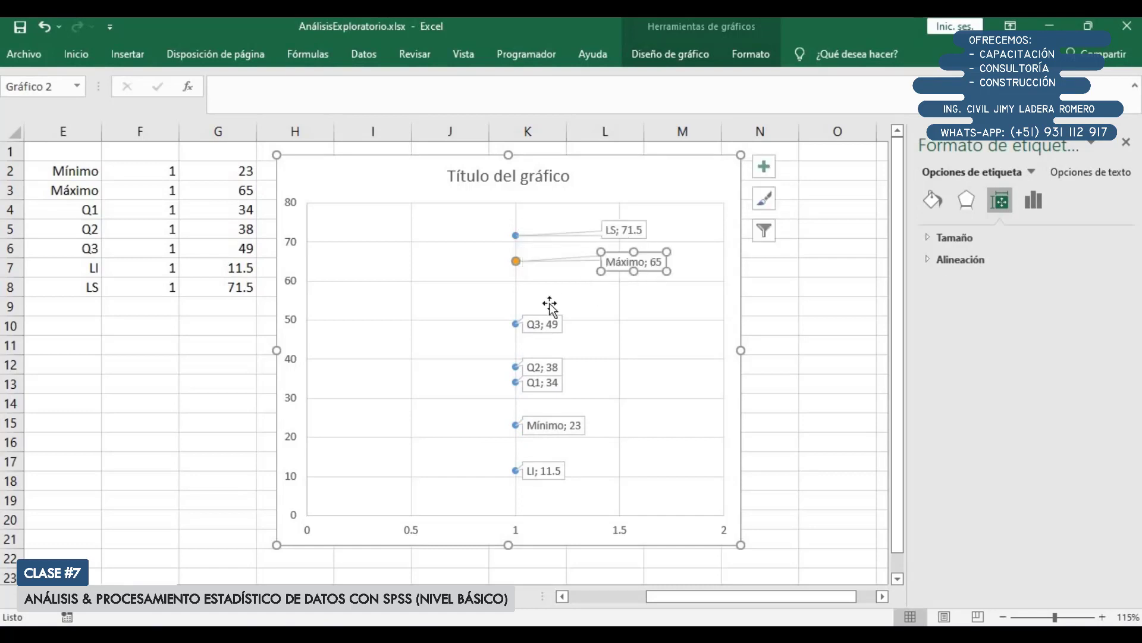
{"action": "left_click", "coordinate": [552, 321]}
{"action": "left_click_drag", "start_coordinate": [551, 313], "coordinate": [624, 303]}
Step: Move the Q2, Q1, Mínimo and LI data labels to the right, spaced apart and aligned with the other labels
{"action": "left_click", "coordinate": [543, 366]}
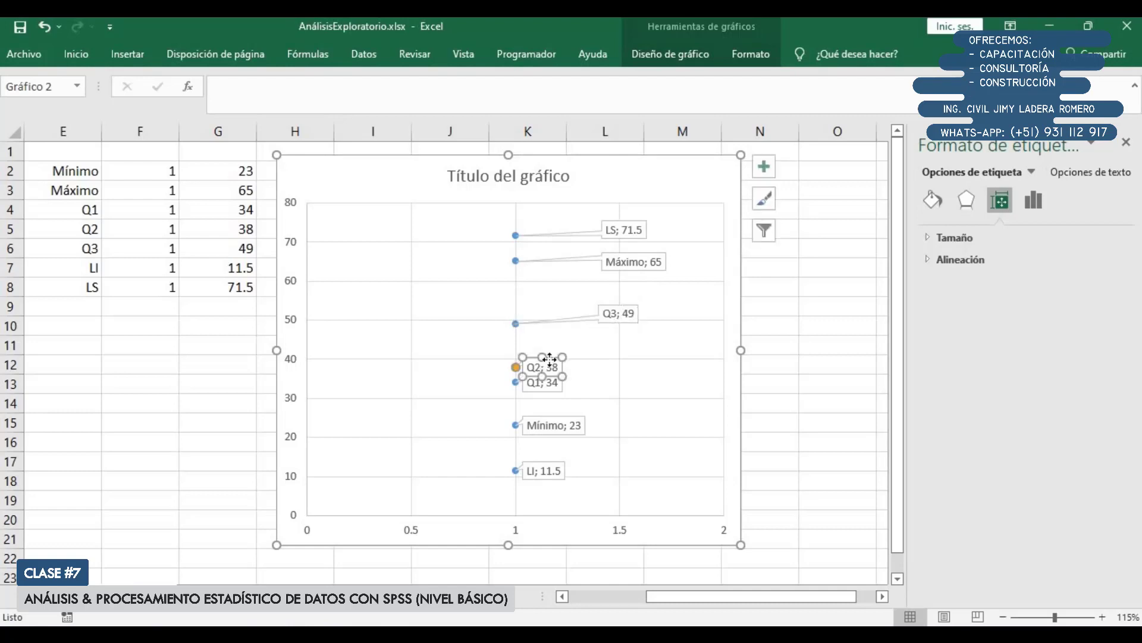
{"action": "left_click_drag", "start_coordinate": [542, 366], "coordinate": [624, 342]}
{"action": "left_click", "coordinate": [546, 376]}
{"action": "left_click_drag", "start_coordinate": [551, 375], "coordinate": [626, 378]}
{"action": "left_click", "coordinate": [559, 420]}
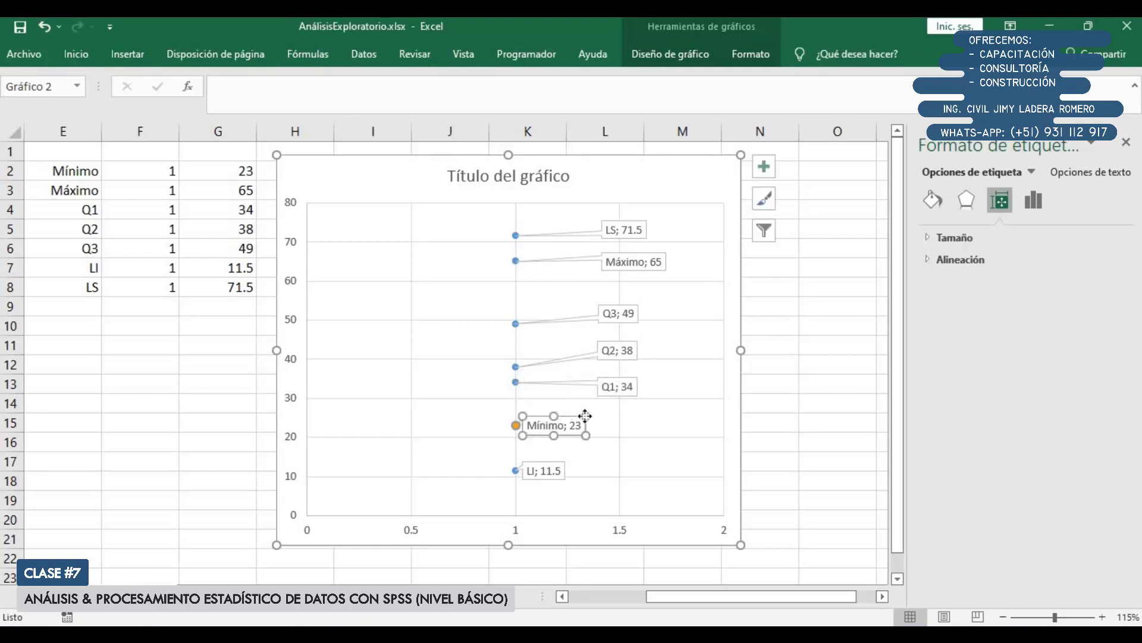
{"action": "left_click_drag", "start_coordinate": [585, 415], "coordinate": [642, 415]}
{"action": "left_click", "coordinate": [545, 467]}
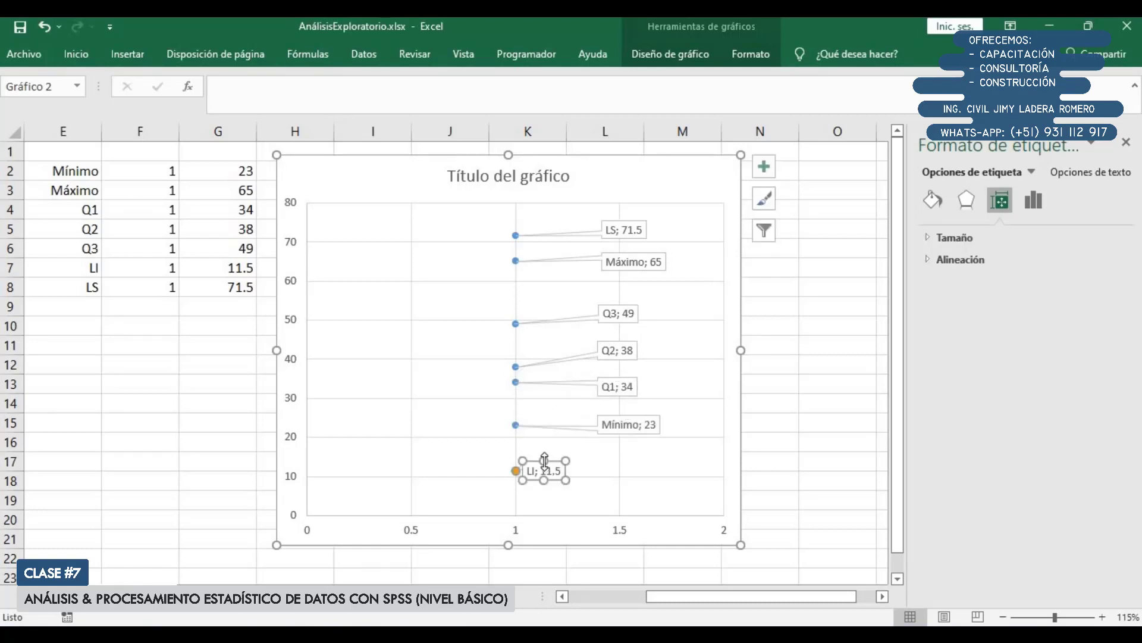
{"action": "left_click_drag", "start_coordinate": [554, 459], "coordinate": [675, 461]}
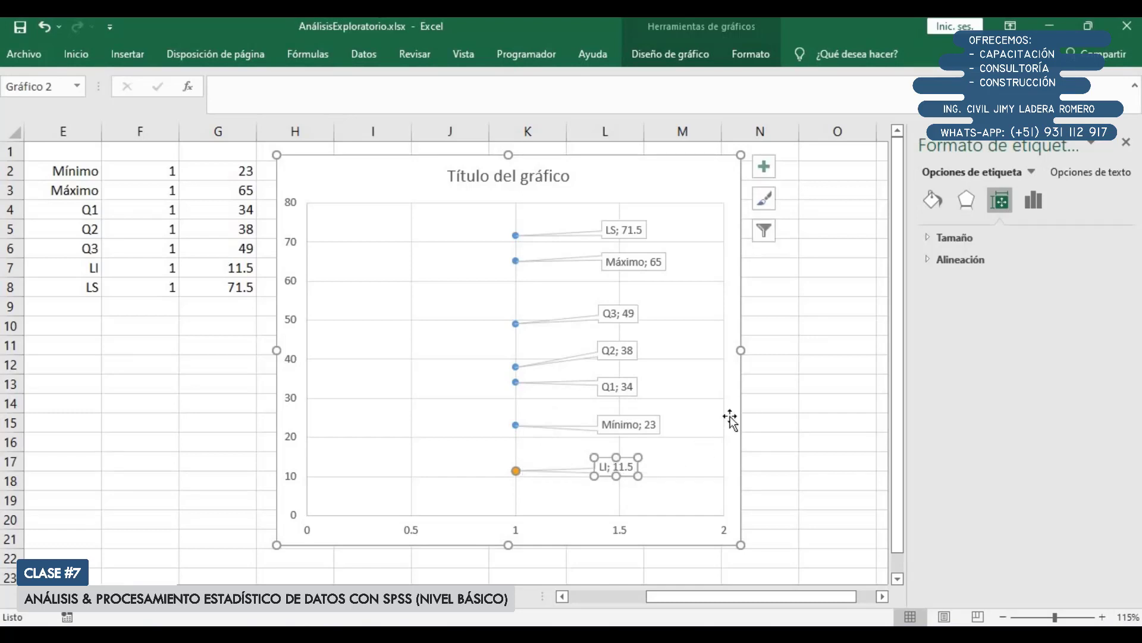
{"action": "left_click", "coordinate": [689, 167]}
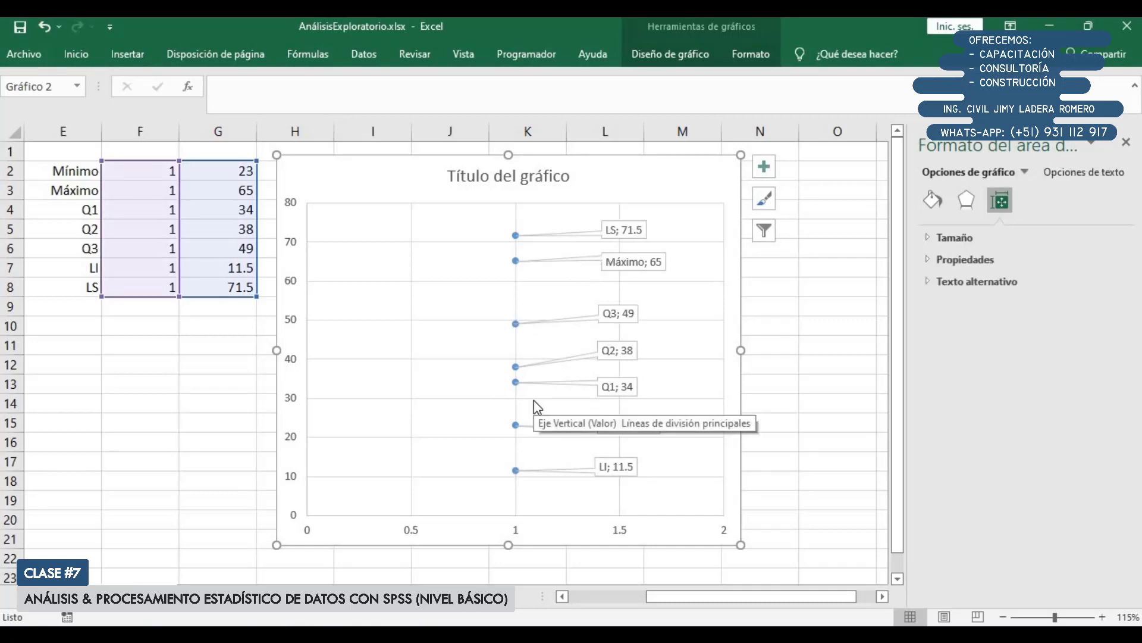
Step: Draw a rectangle shape in the chart spanning from the Q3 point down to the Q1 point, centred on x = 1
{"action": "left_click", "coordinate": [75, 54]}
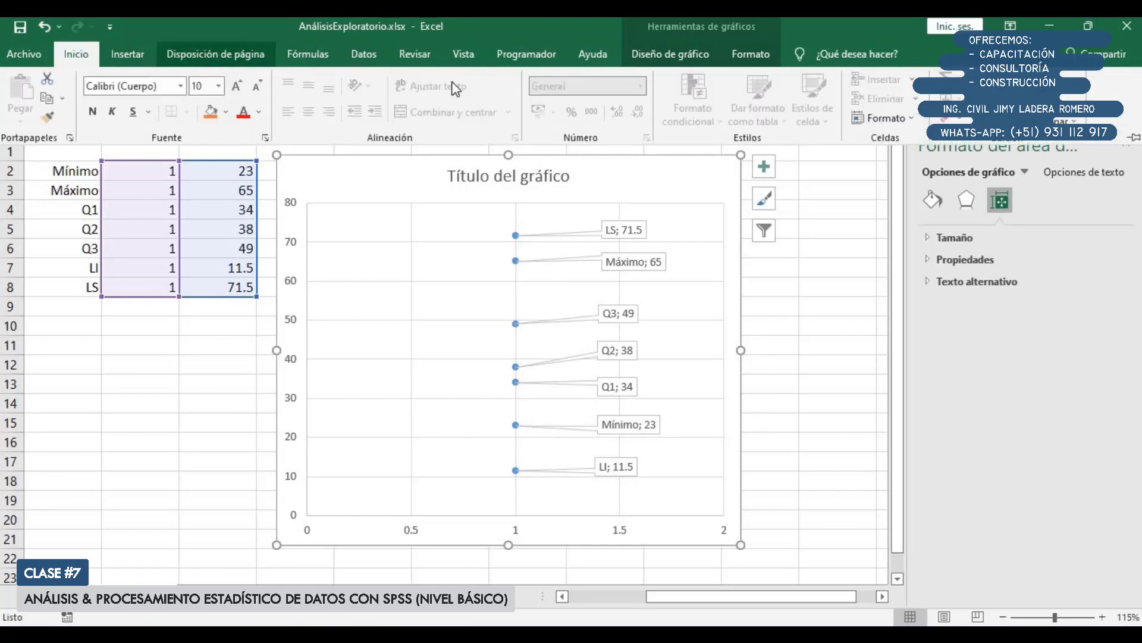
{"action": "left_click", "coordinate": [141, 48]}
{"action": "left_click", "coordinate": [235, 120]}
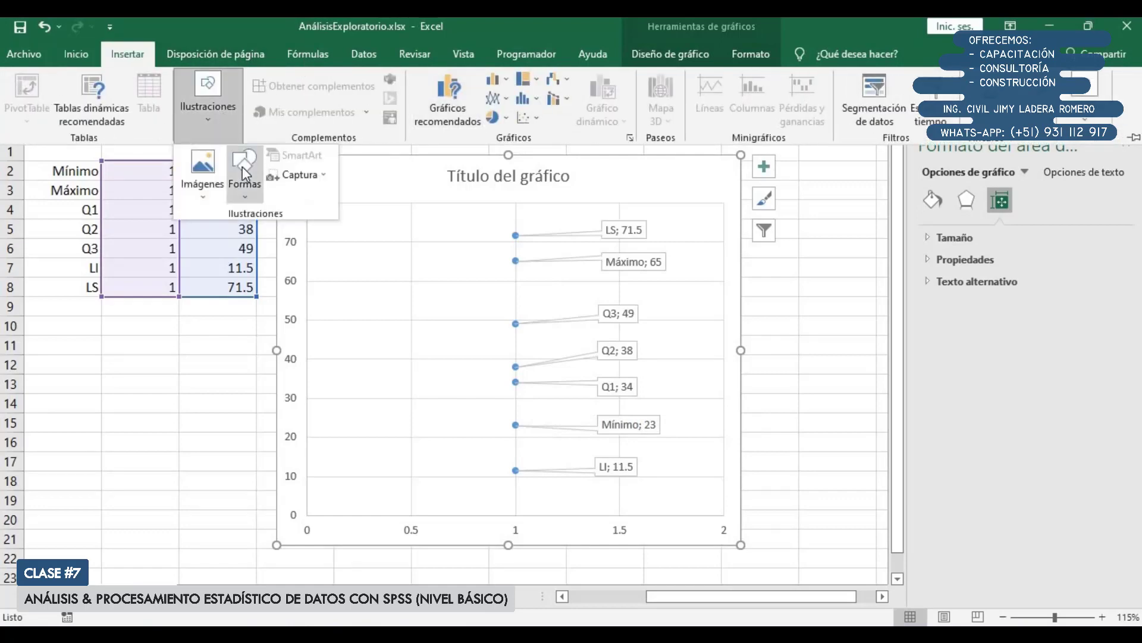
{"action": "left_click", "coordinate": [245, 175]}
{"action": "left_click", "coordinate": [286, 232]}
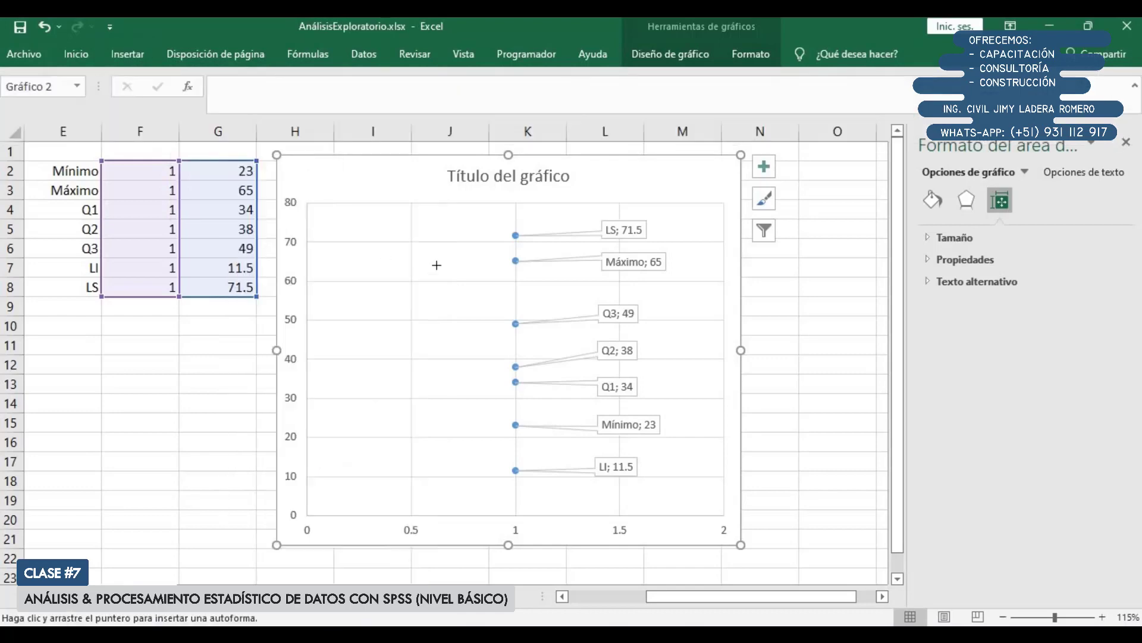
{"action": "mouse_move", "coordinate": [463, 319]}
{"action": "left_mouse_down"}
{"action": "mouse_move", "coordinate": [466, 363]}
{"action": "mouse_move", "coordinate": [570, 406]}
{"action": "mouse_move", "coordinate": [573, 382]}
{"action": "left_mouse_up"}
{"action": "left_click_drag", "start_coordinate": [517, 321], "coordinate": [523, 326]}
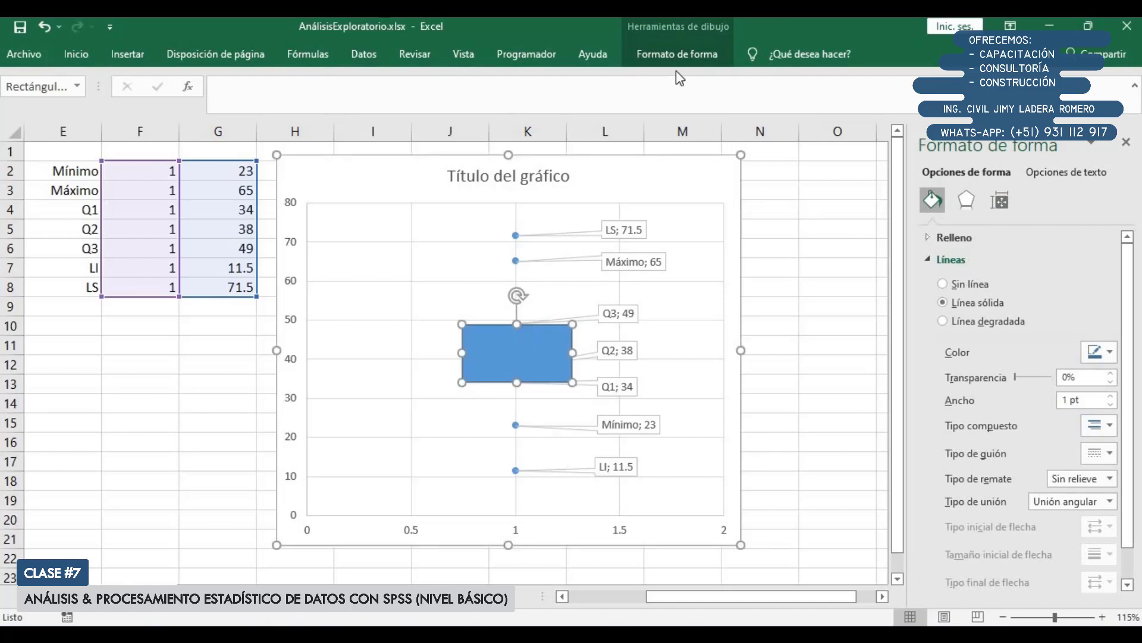
Step: Remove the fill of the rectangle between Q1 and Q3
{"action": "left_click", "coordinate": [679, 55]}
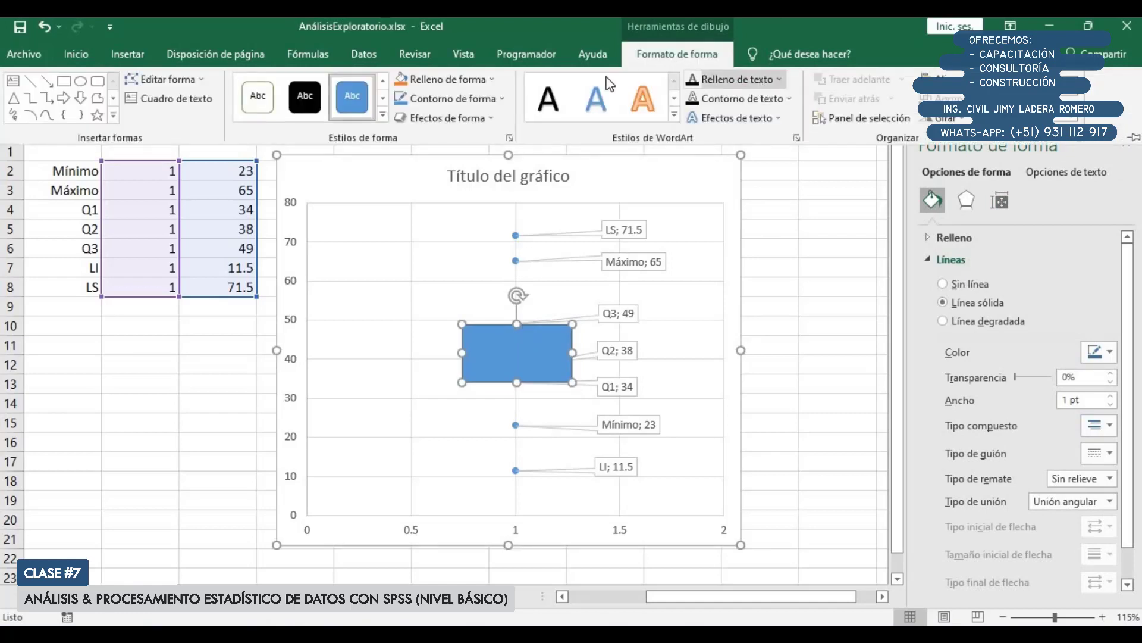
{"action": "left_click", "coordinate": [470, 79]}
{"action": "left_click", "coordinate": [454, 244]}
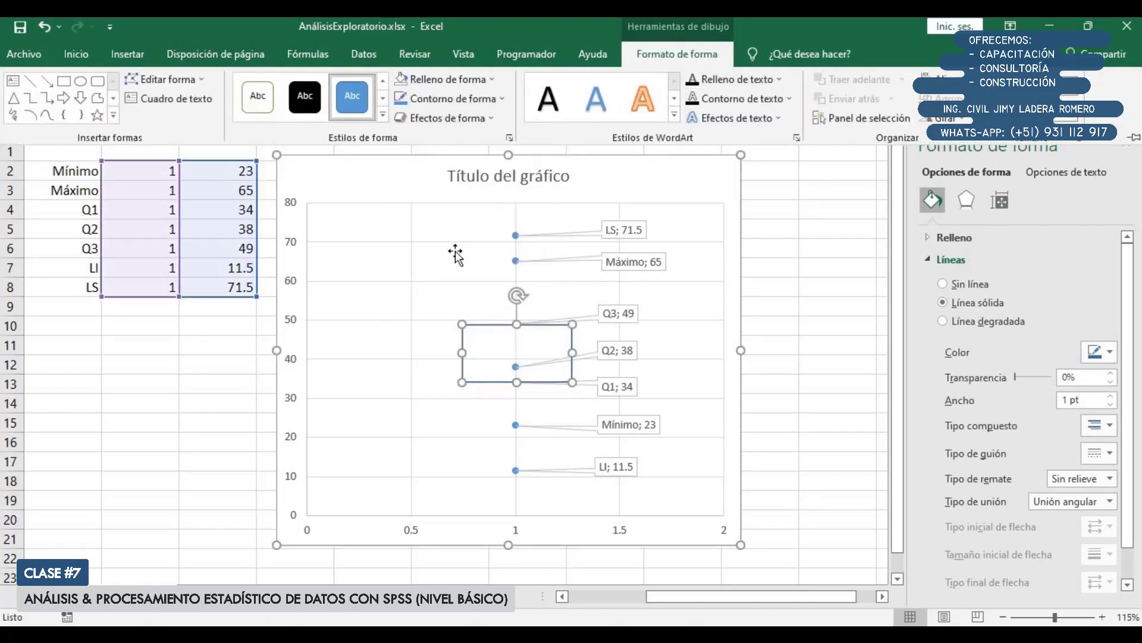
Step: Set the rectangle's outline weight to 2¼ pt
{"action": "left_click", "coordinate": [473, 99]}
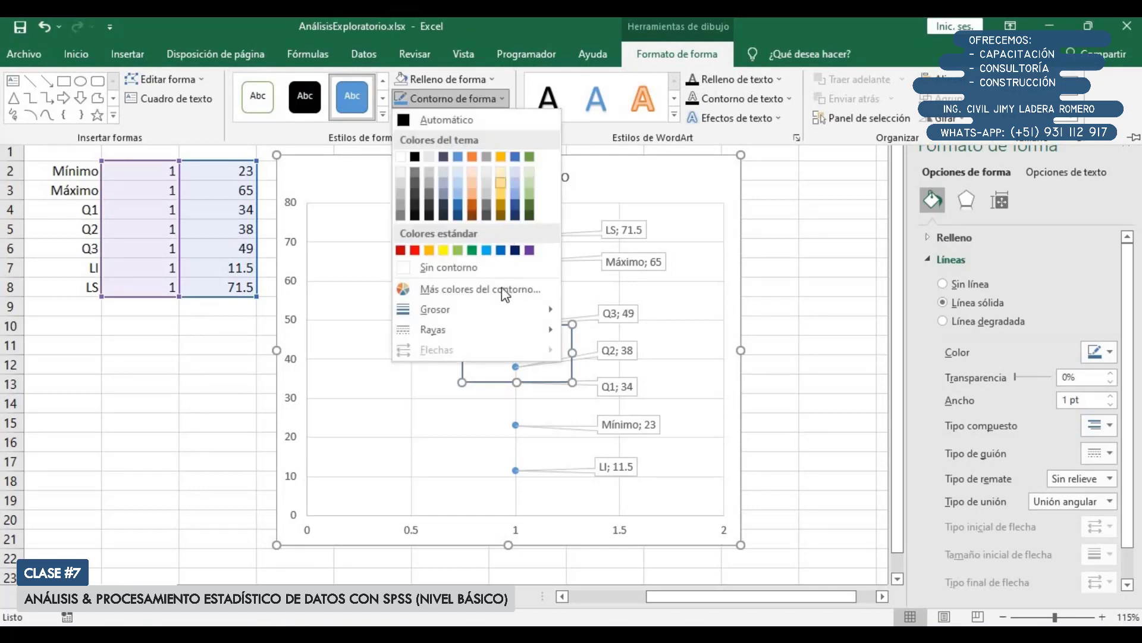
{"action": "left_click", "coordinate": [501, 290]}
{"action": "key", "text": "Return"}
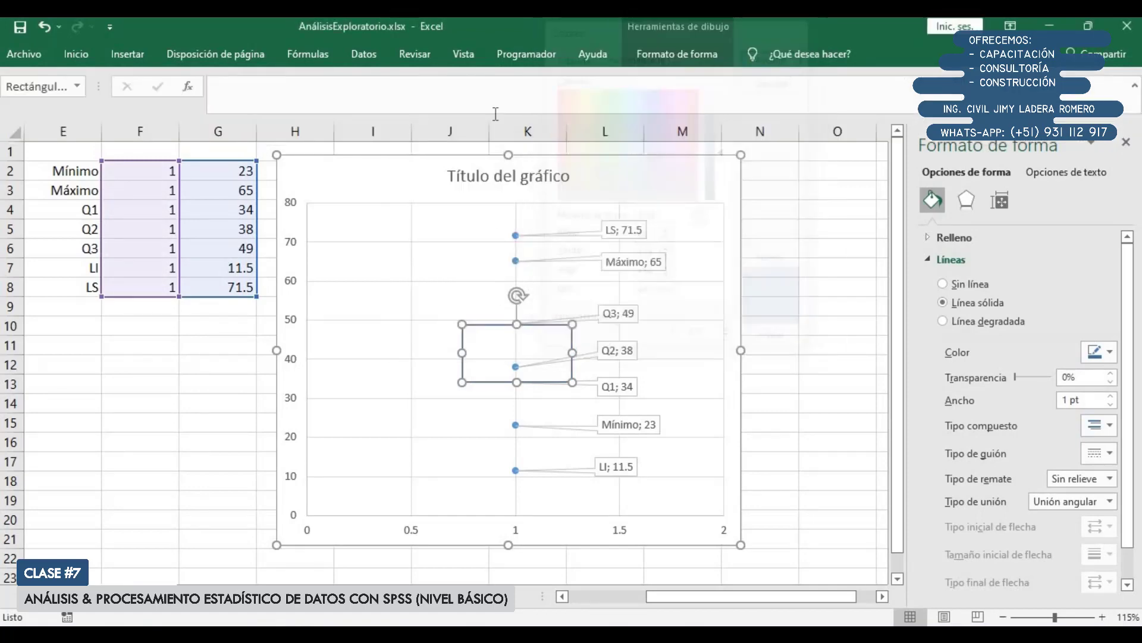
{"action": "left_click", "coordinate": [667, 55]}
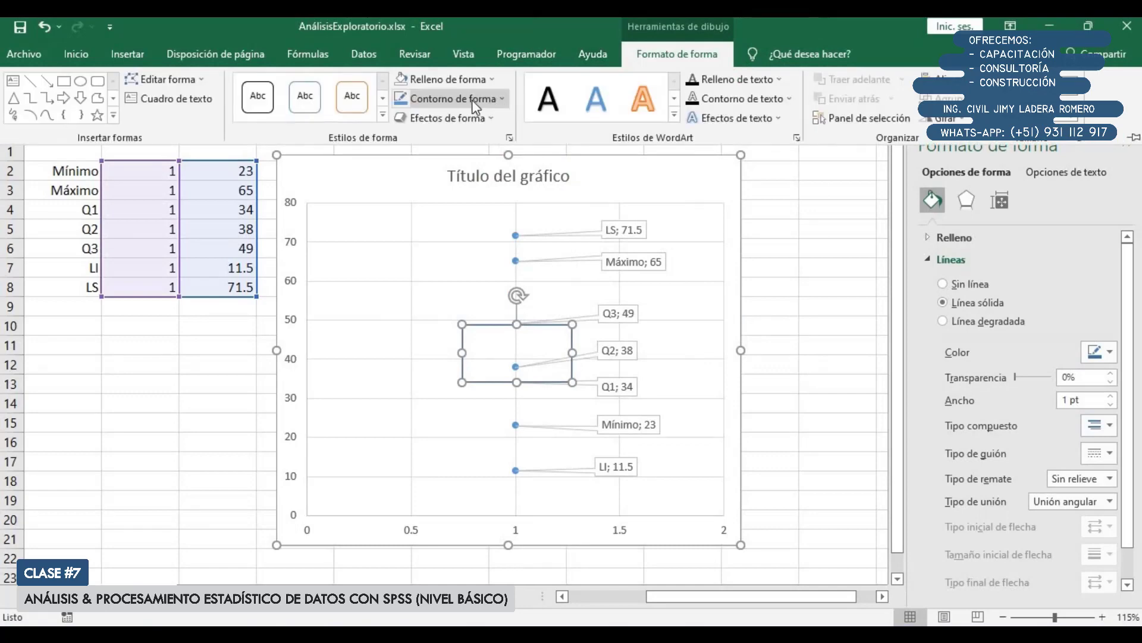
{"action": "left_click", "coordinate": [452, 98]}
{"action": "mouse_move", "coordinate": [529, 310]}
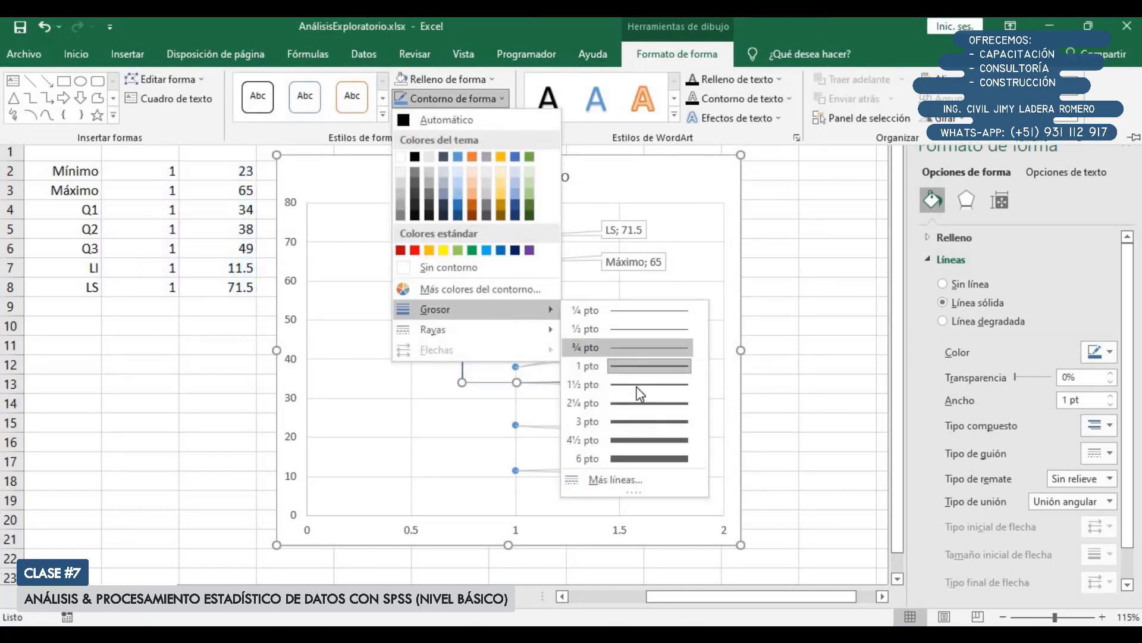
{"action": "left_click", "coordinate": [639, 405]}
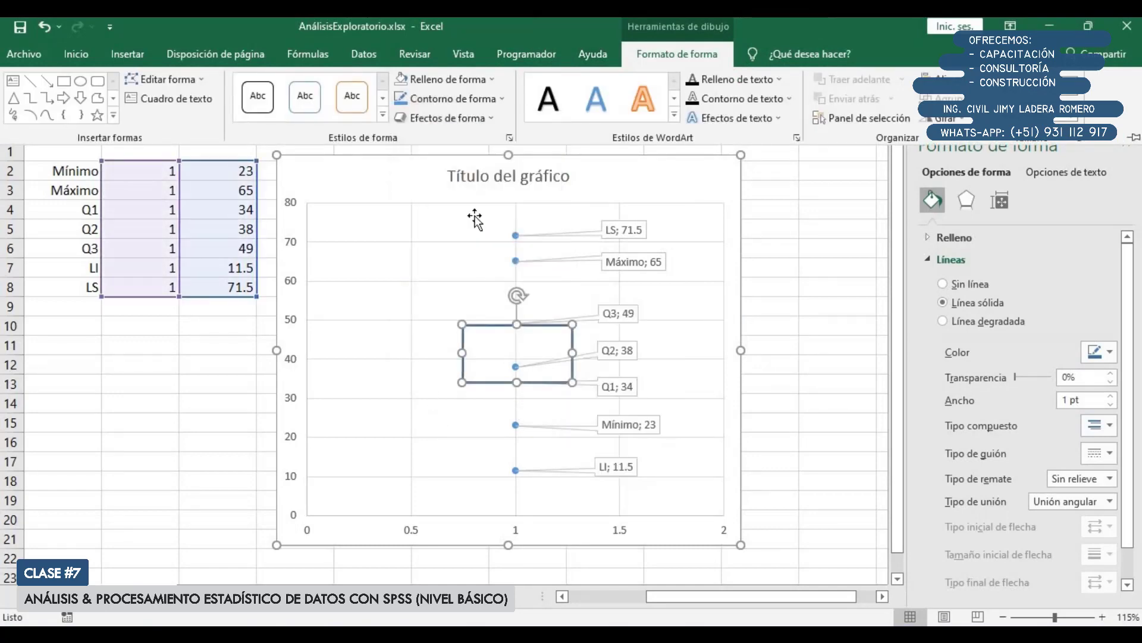
{"action": "left_click", "coordinate": [688, 172]}
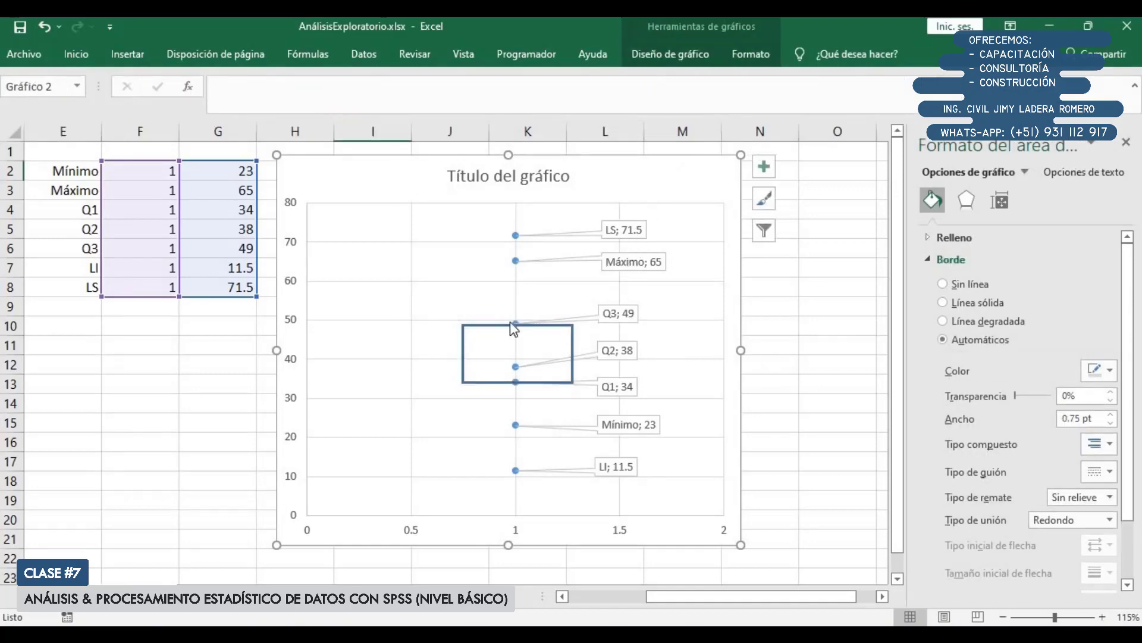
Step: Draw a straight horizontal line across the rectangle at the height of the Q2 point
{"action": "left_click", "coordinate": [127, 55]}
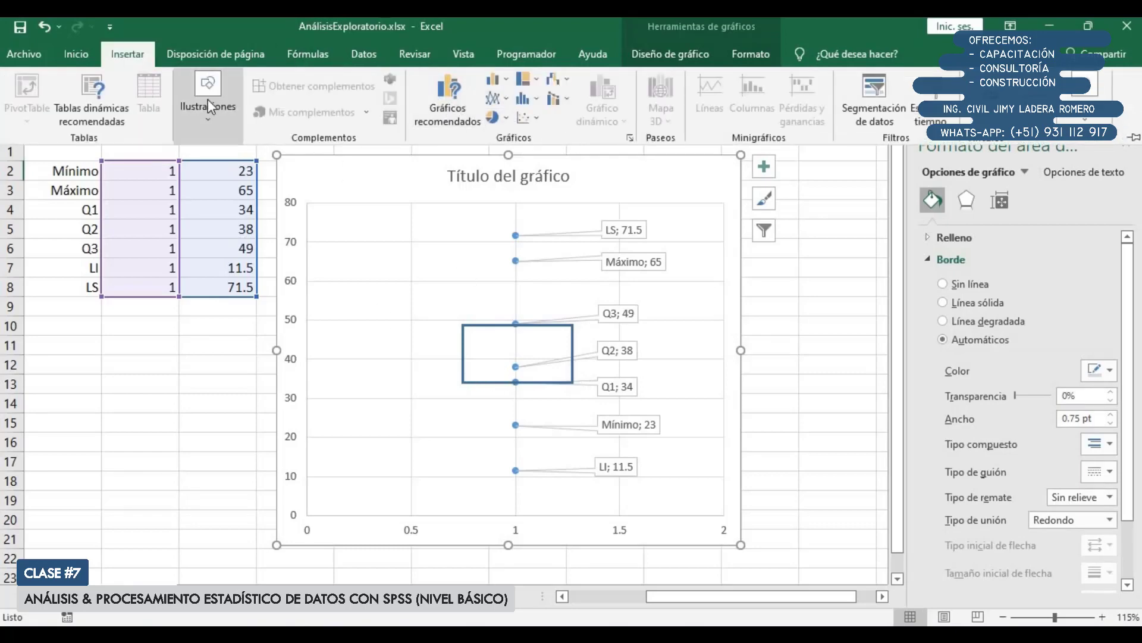
{"action": "left_click", "coordinate": [208, 95]}
{"action": "left_click", "coordinate": [248, 180]}
{"action": "left_click", "coordinate": [254, 235]}
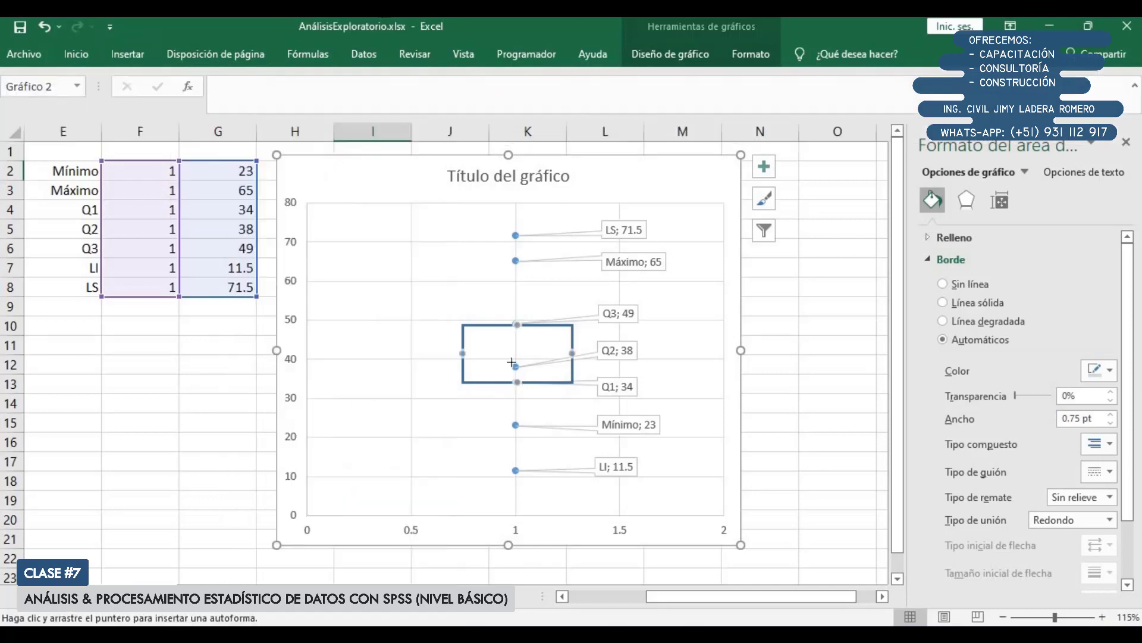
{"action": "left_click_drag", "start_coordinate": [465, 368], "coordinate": [575, 368]}
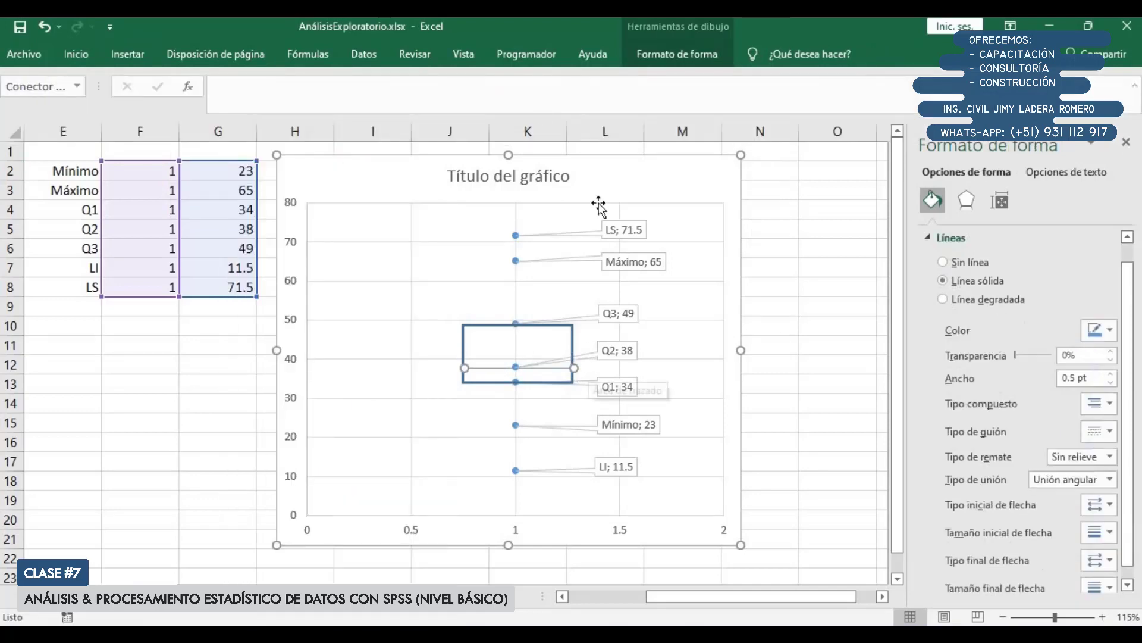
Step: Set the weight of the Q2 line to 2¼ pt
{"action": "left_click", "coordinate": [651, 60]}
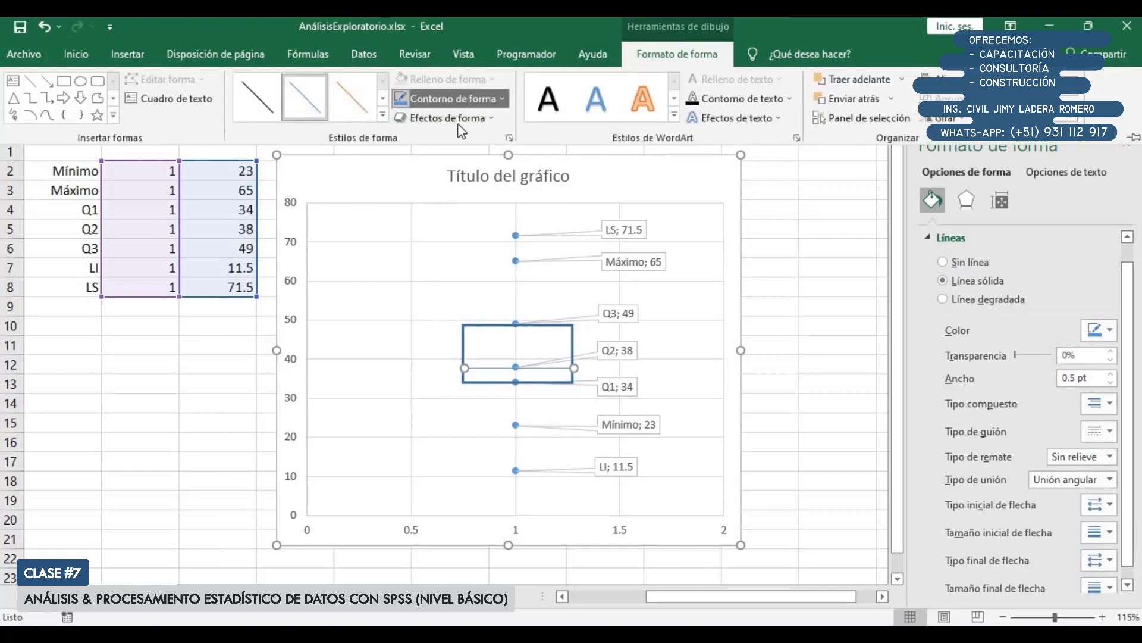
{"action": "left_click", "coordinate": [452, 98]}
{"action": "mouse_move", "coordinate": [553, 310]}
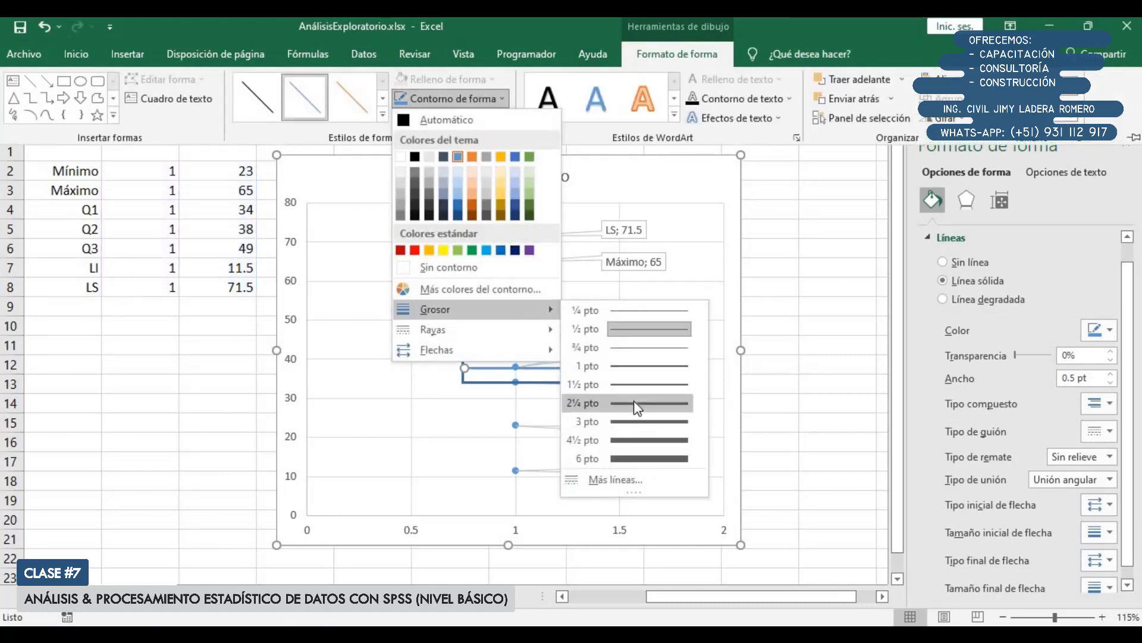
{"action": "left_click", "coordinate": [634, 401]}
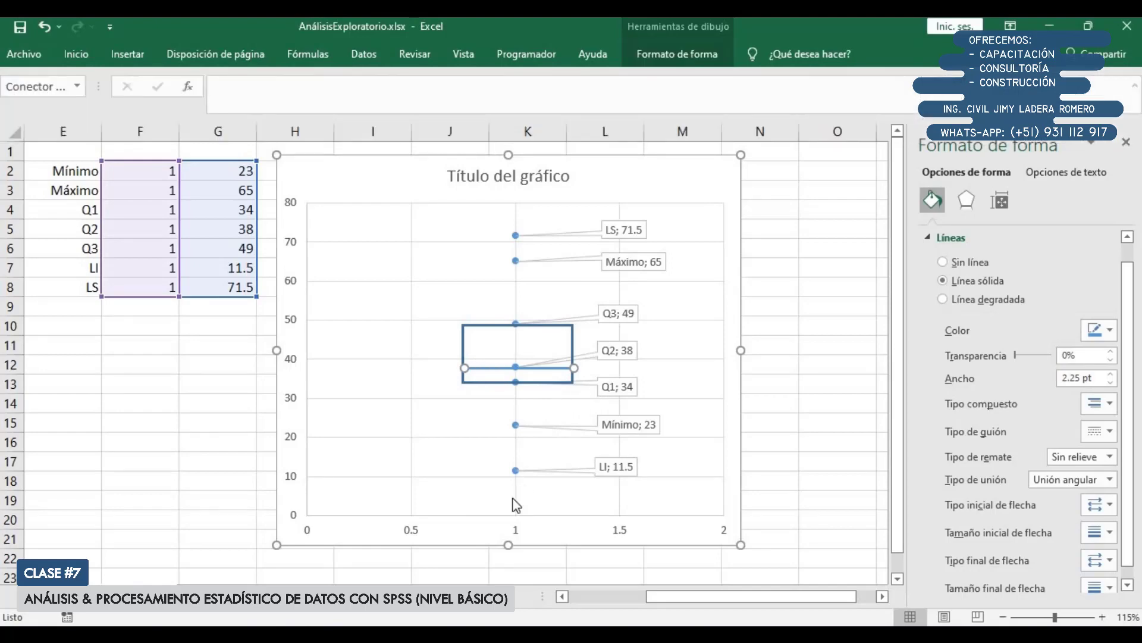
Step: Nudge the rectangle slightly up and the Q2 line slightly down within the chart
{"action": "key", "text": "Tab"}
{"action": "key", "text": "Tab"}
{"action": "key", "text": "Tab"}
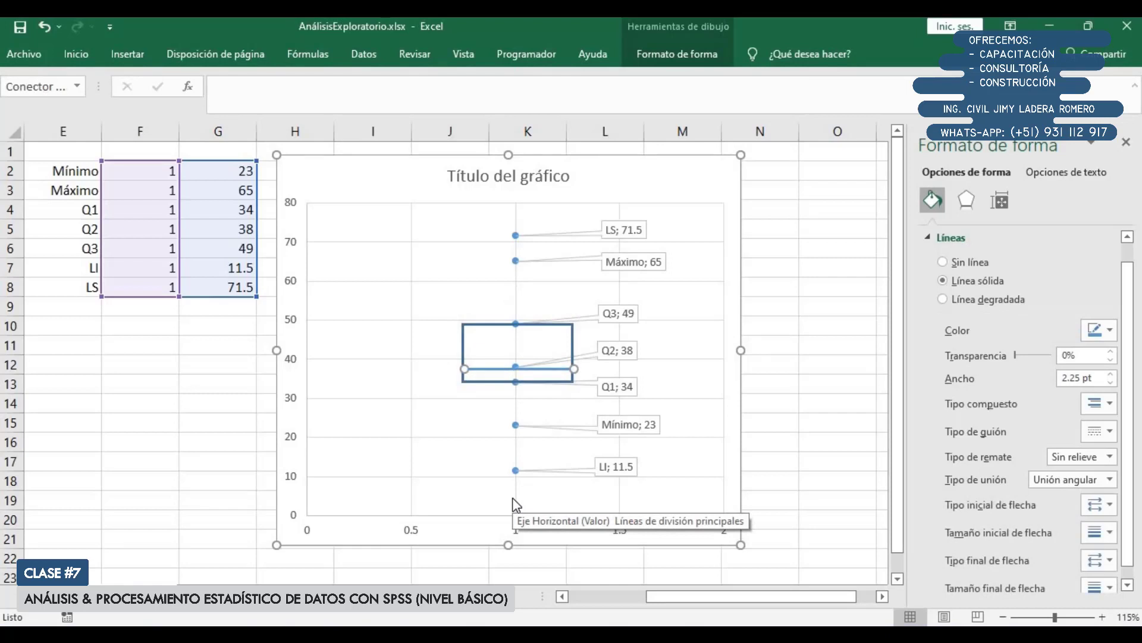
{"action": "key", "text": "Tab"}
{"action": "key", "text": "Down"}
{"action": "key", "text": "Down"}
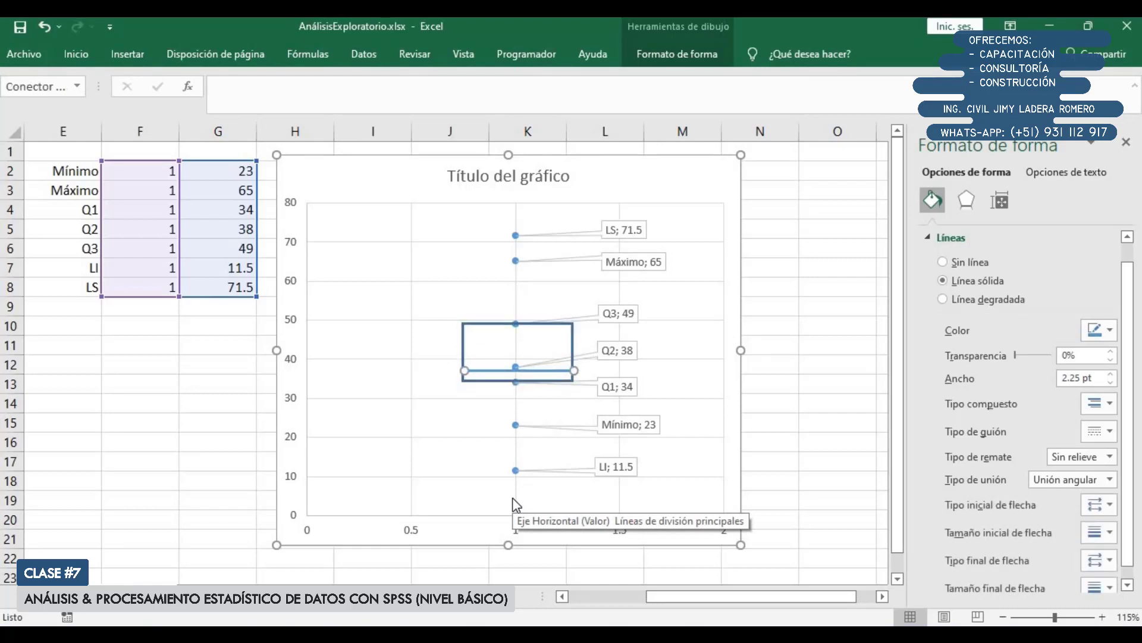
Step: Adjust the horizontal line inside the chart's box so that it passes through the Q2 point
{"action": "key", "text": "Tab"}
{"action": "key", "text": "Tab"}
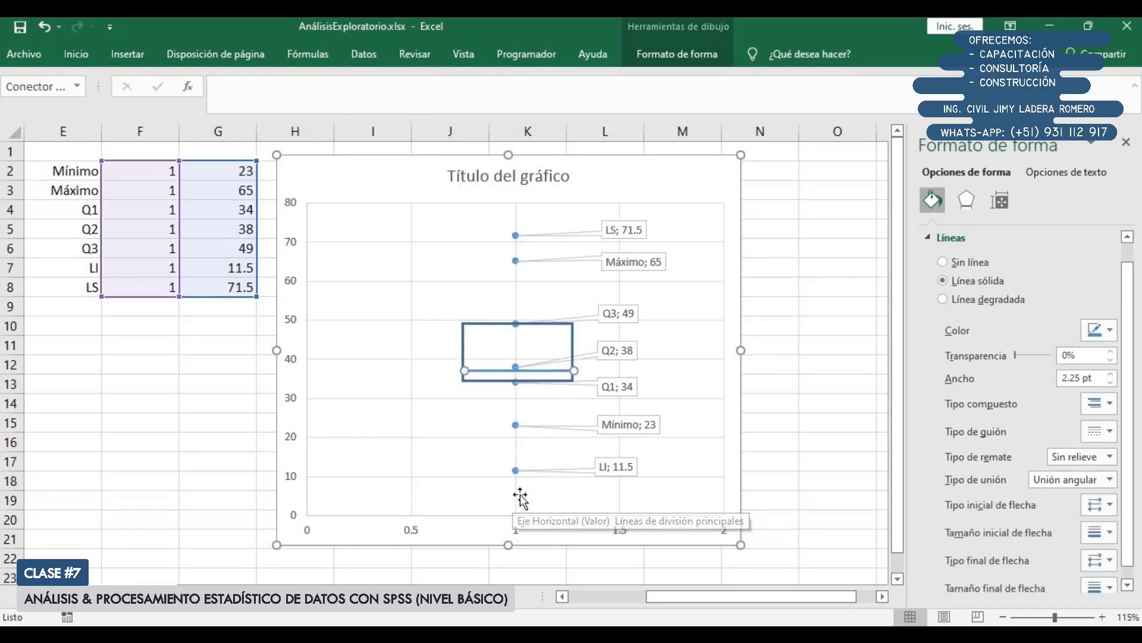
{"action": "key", "text": "ctrl+z"}
{"action": "key", "text": "Tab"}
{"action": "key", "text": "Tab"}
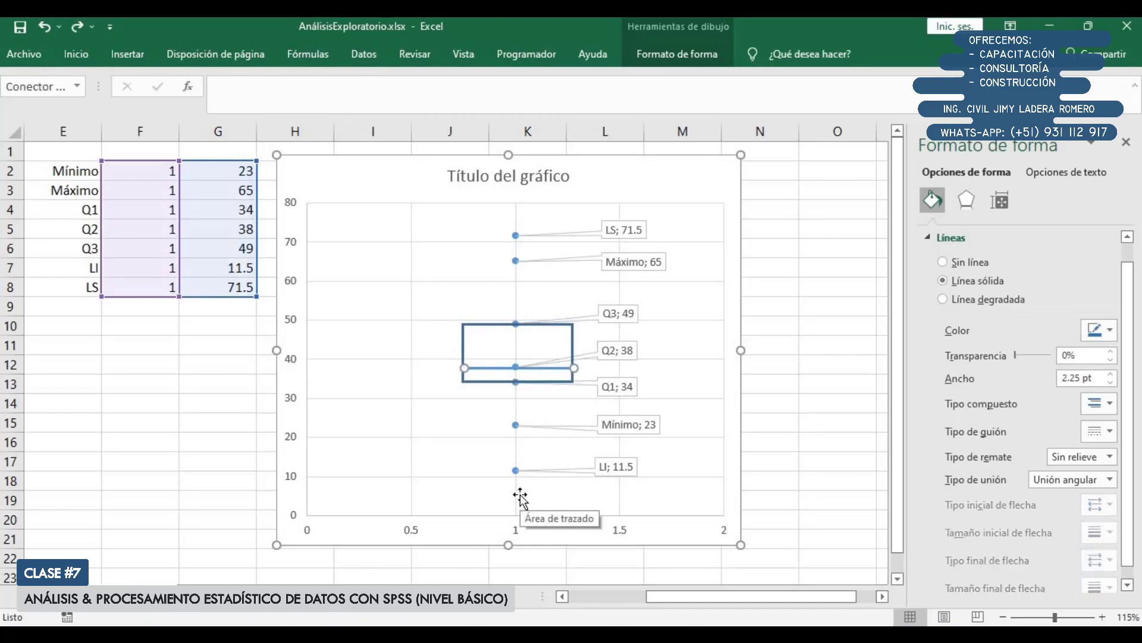
Step: Duplicate the Q2 line and place the copy horizontally across the Mínimo point, centred below the box
{"action": "key", "text": "ctrl+c"}
{"action": "key", "text": "ctrl+v"}
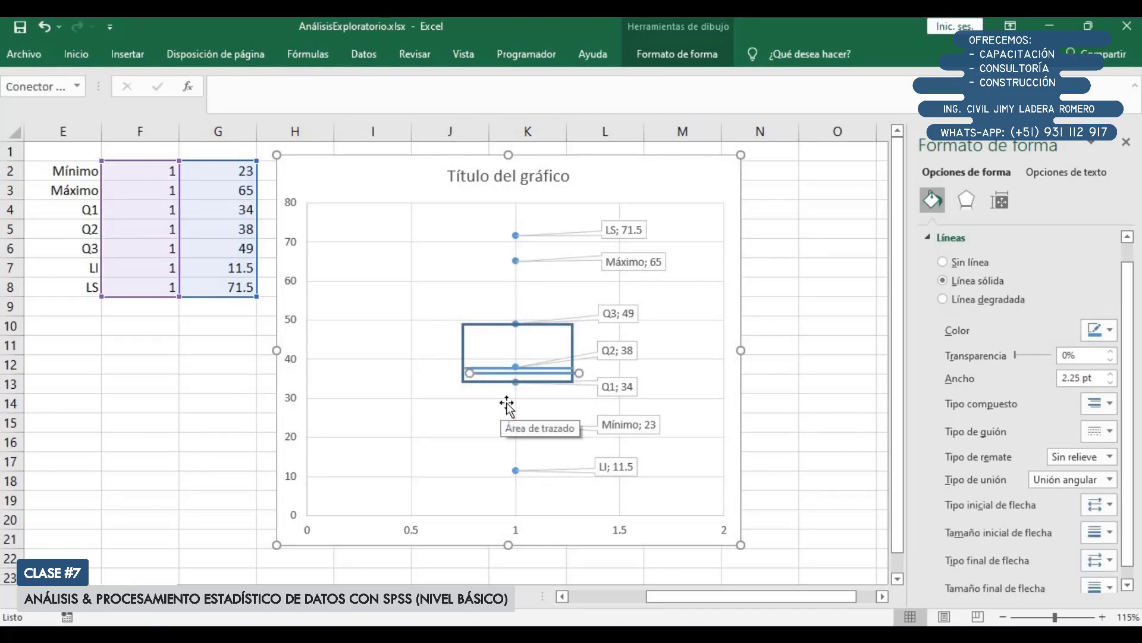
{"action": "left_click_drag", "start_coordinate": [502, 388], "coordinate": [485, 429]}
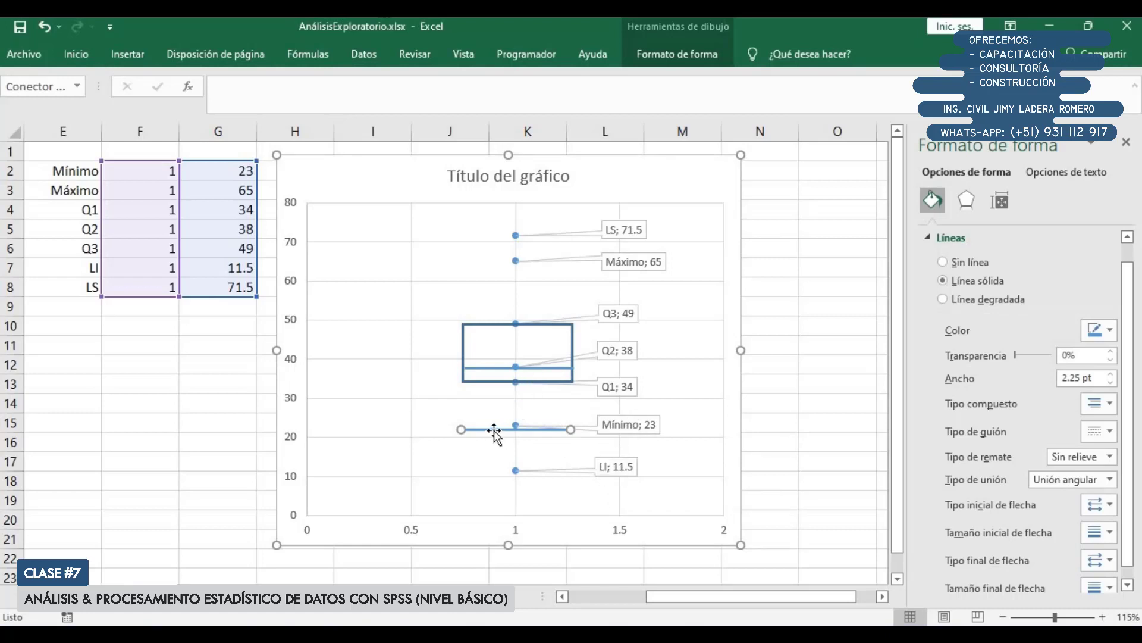
{"action": "left_click_drag", "start_coordinate": [497, 424], "coordinate": [497, 424]}
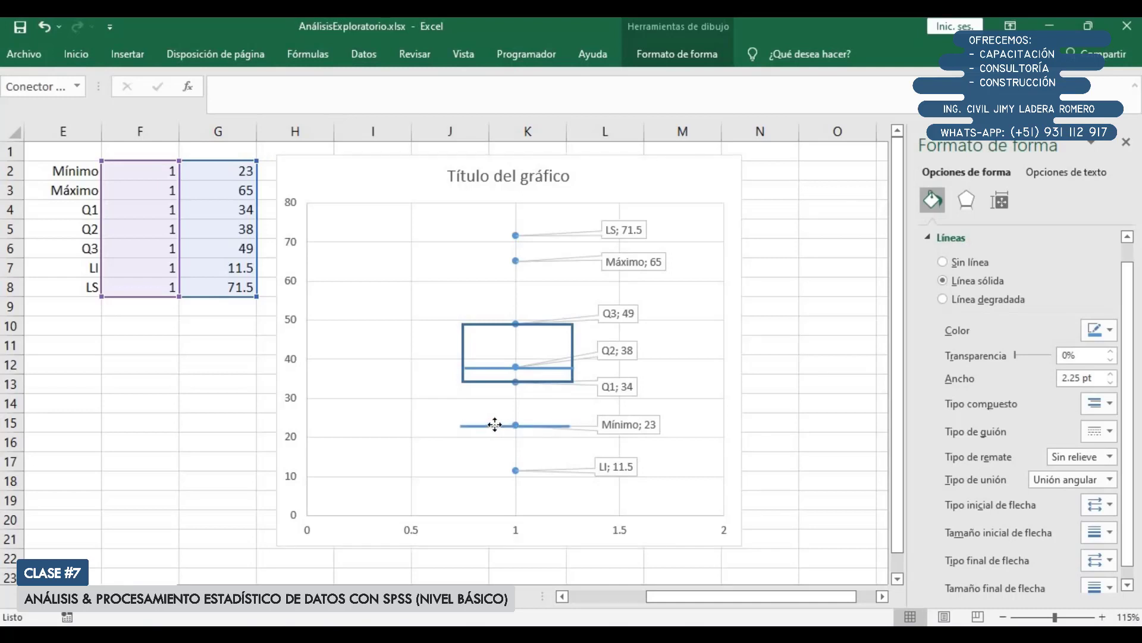
{"action": "left_click_drag", "start_coordinate": [495, 425], "coordinate": [498, 424]}
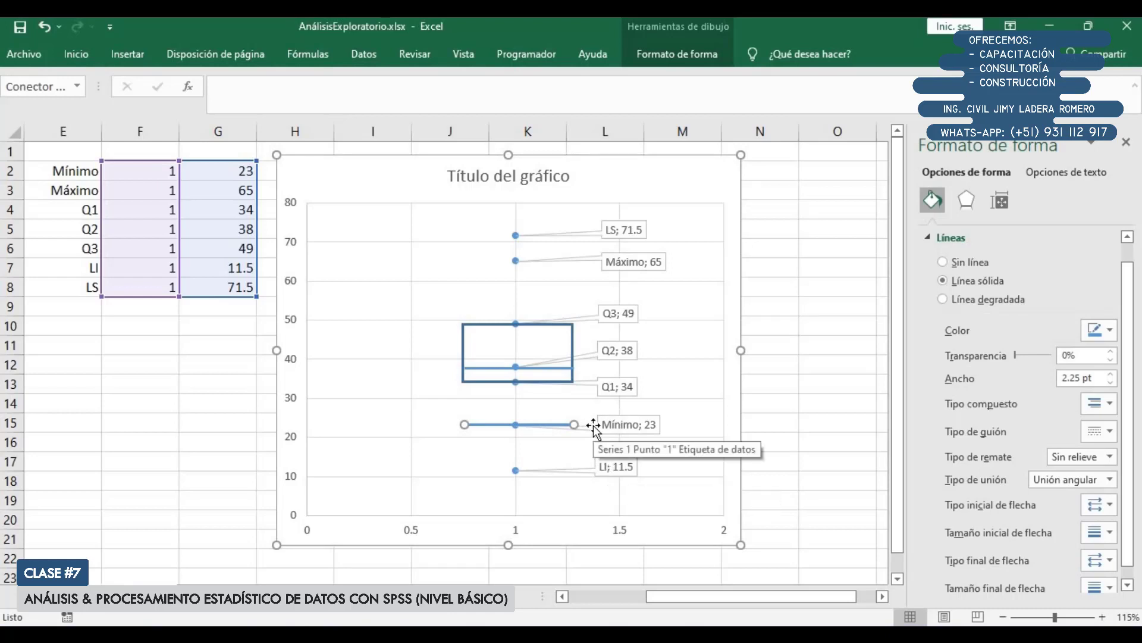
Step: Move the Mínimo data label down so it sits clear of the new line
{"action": "left_click", "coordinate": [610, 430]}
{"action": "left_click", "coordinate": [610, 431]}
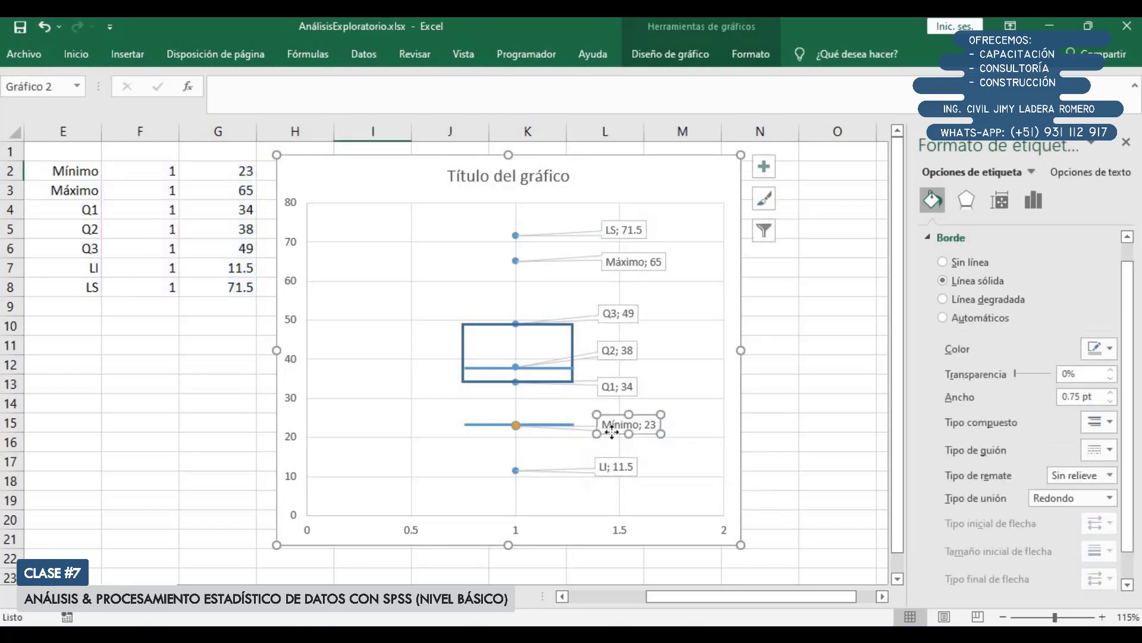
{"action": "left_click_drag", "start_coordinate": [608, 439], "coordinate": [602, 454]}
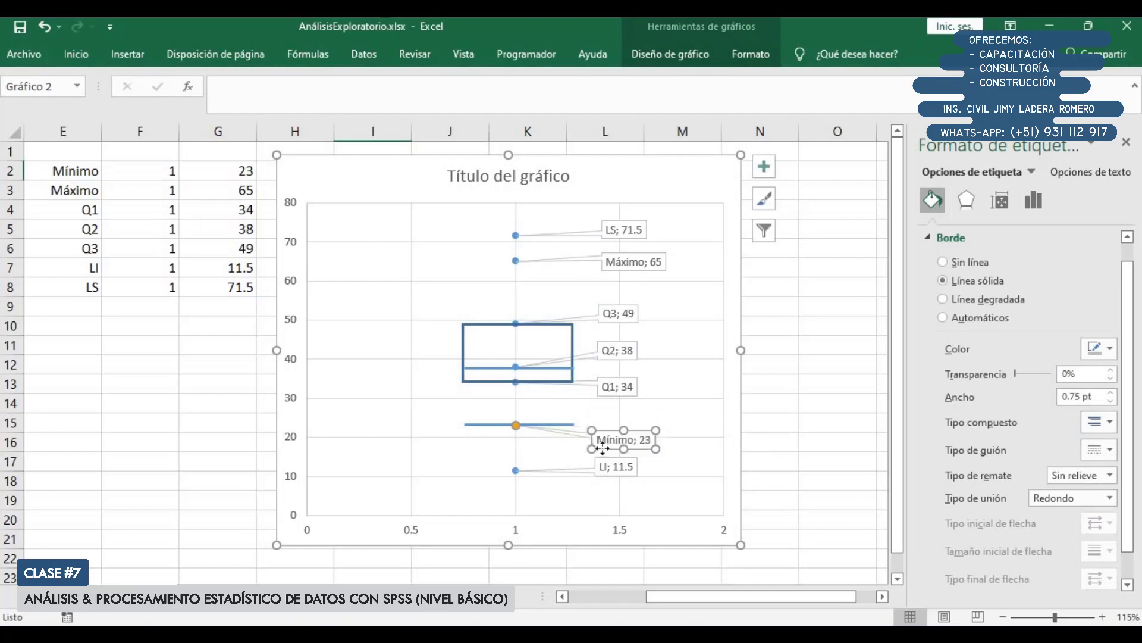
Step: Place a copy of the Mínimo line across the Máximo point and move the Máximo label below that line
{"action": "left_click", "coordinate": [494, 425]}
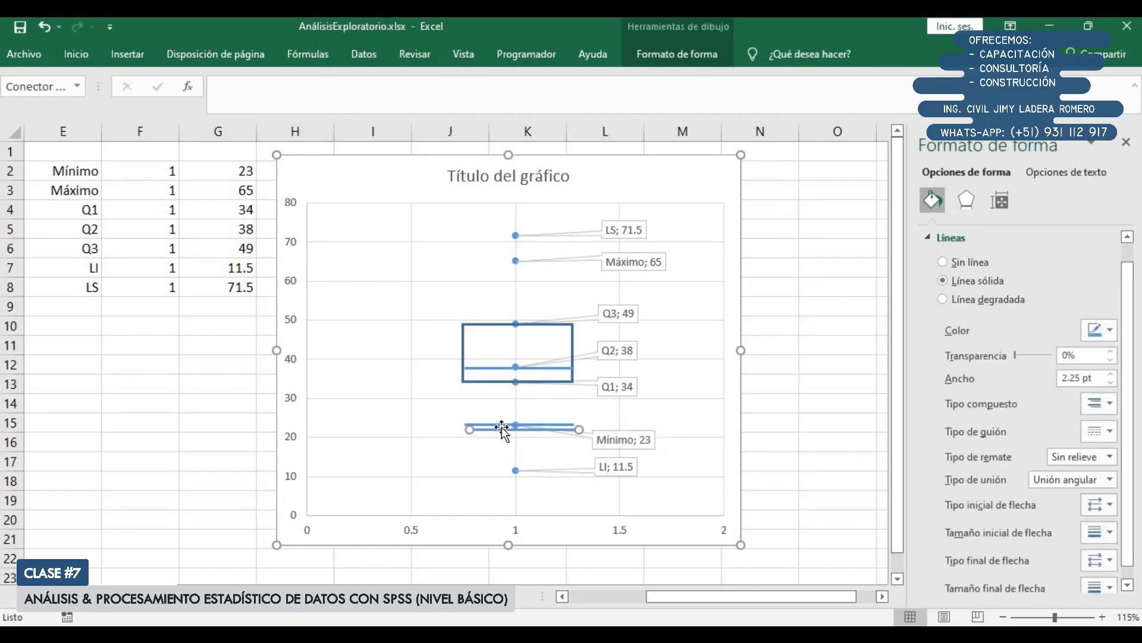
{"action": "left_click_drag", "start_coordinate": [503, 432], "coordinate": [496, 261]}
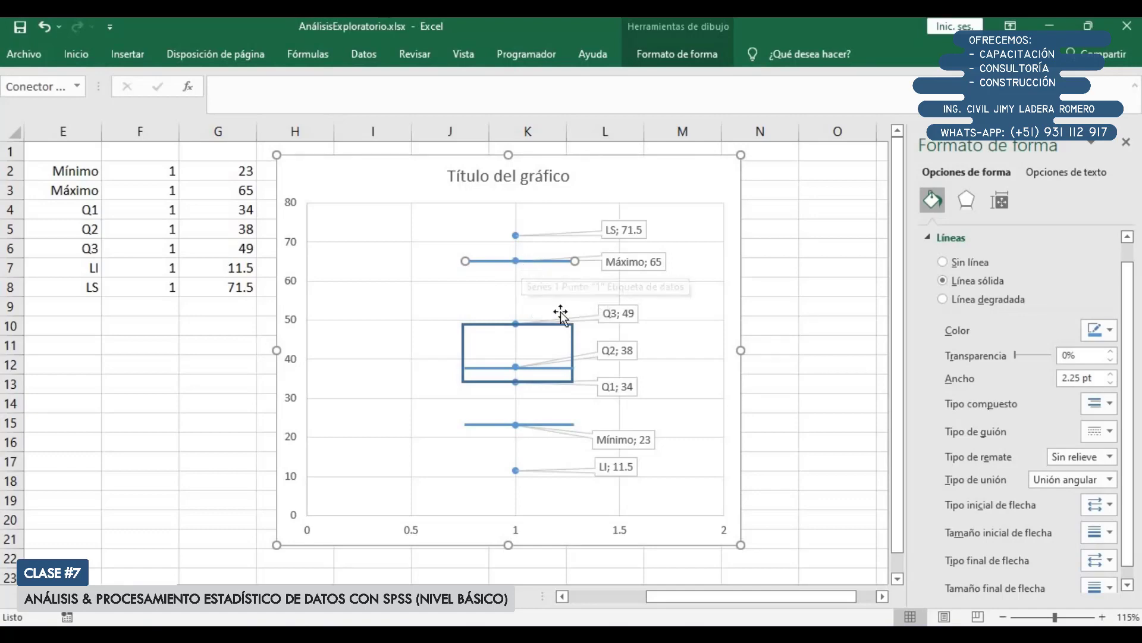
{"action": "left_click", "coordinate": [645, 271]}
{"action": "left_click_drag", "start_coordinate": [646, 277], "coordinate": [645, 295]}
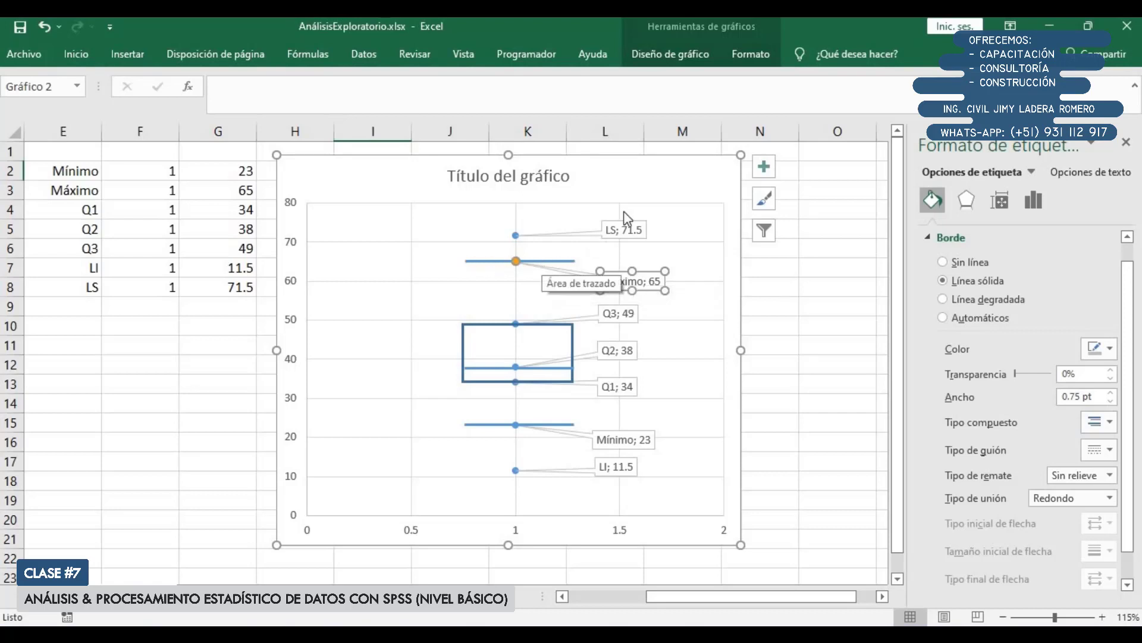
Step: Draw a straight vertical line in the chart from the Máximo point to the top of the box at Q3
{"action": "left_click", "coordinate": [639, 182]}
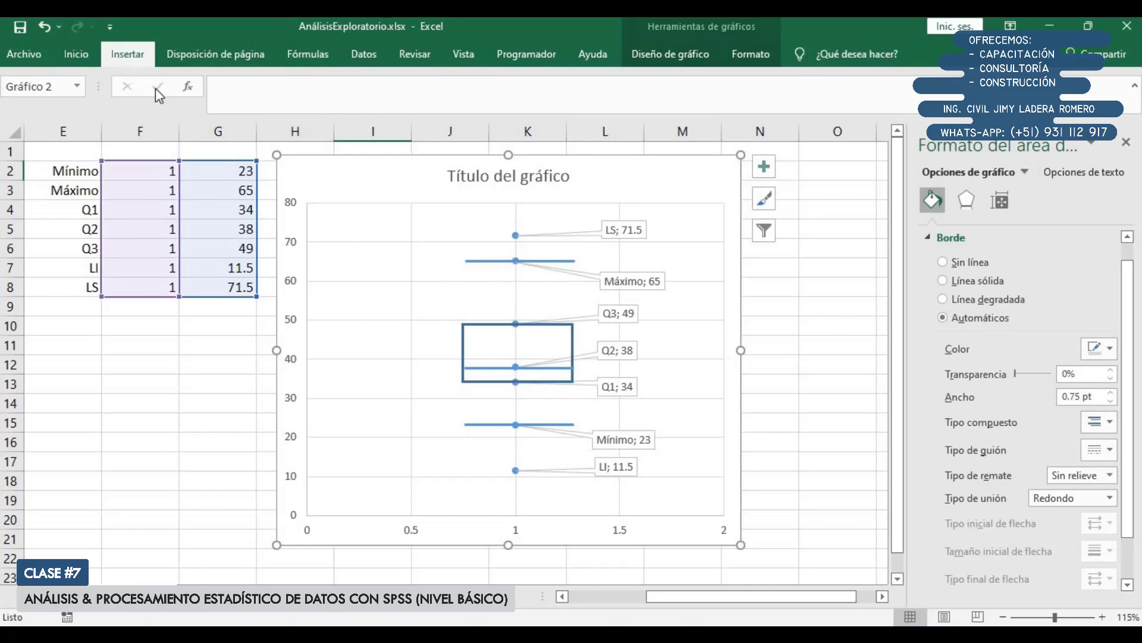
{"action": "left_click", "coordinate": [213, 120]}
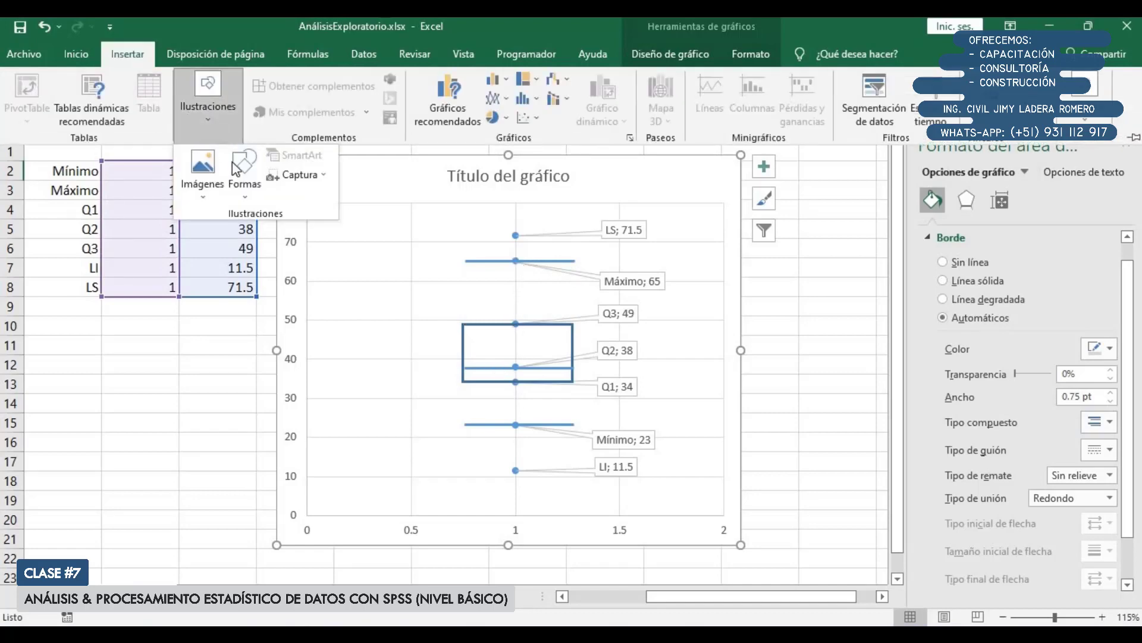
{"action": "left_click", "coordinate": [249, 187]}
{"action": "left_click", "coordinate": [257, 237]}
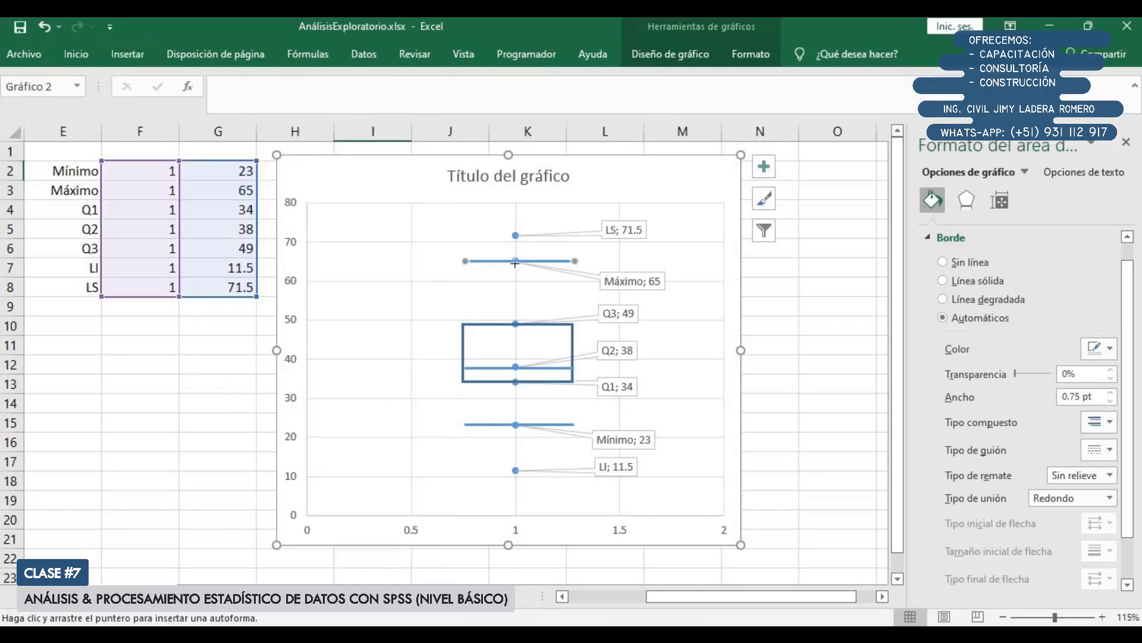
{"action": "left_click_drag", "start_coordinate": [516, 262], "coordinate": [515, 328]}
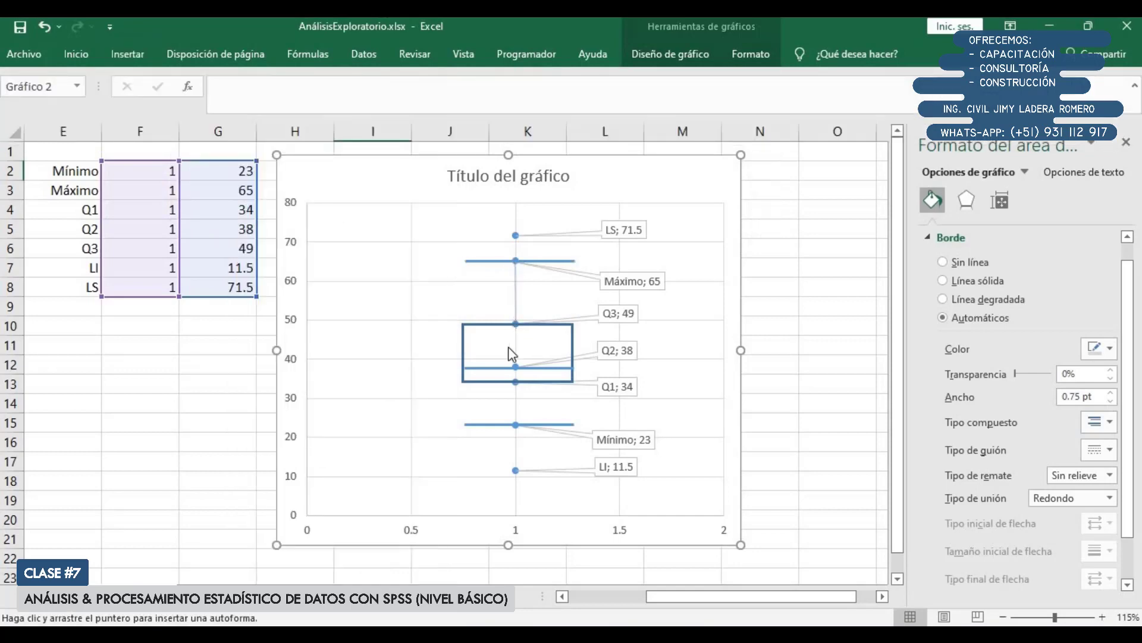
Step: Set the outline weight of the upper whisker line to 2¼ pt
{"action": "left_click", "coordinate": [666, 54]}
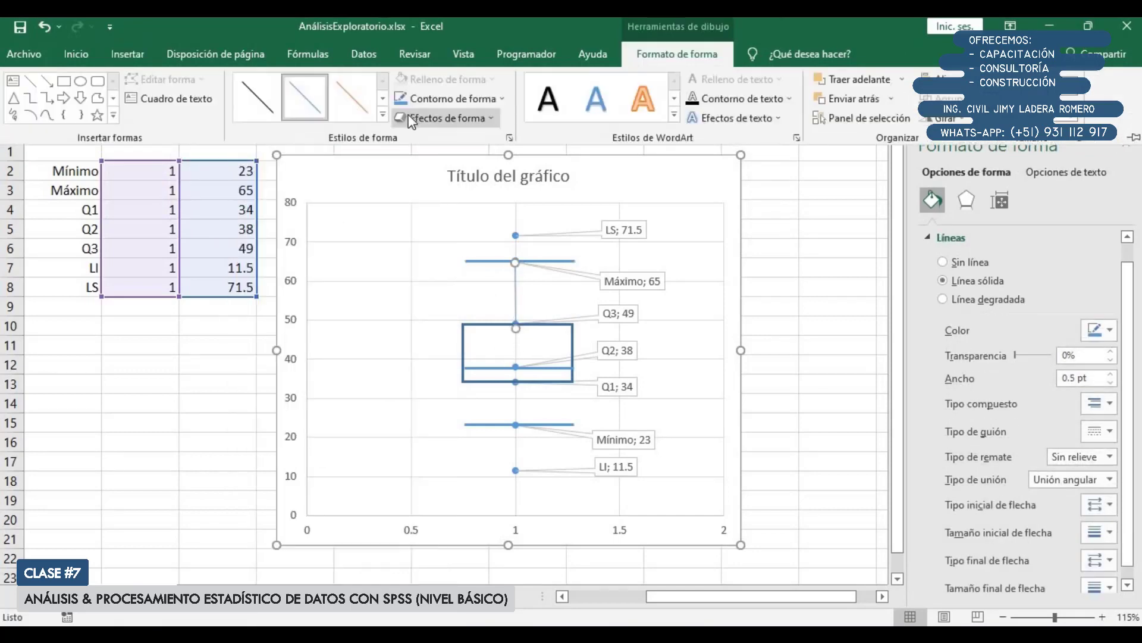
{"action": "left_click", "coordinate": [425, 101]}
{"action": "mouse_move", "coordinate": [508, 312]}
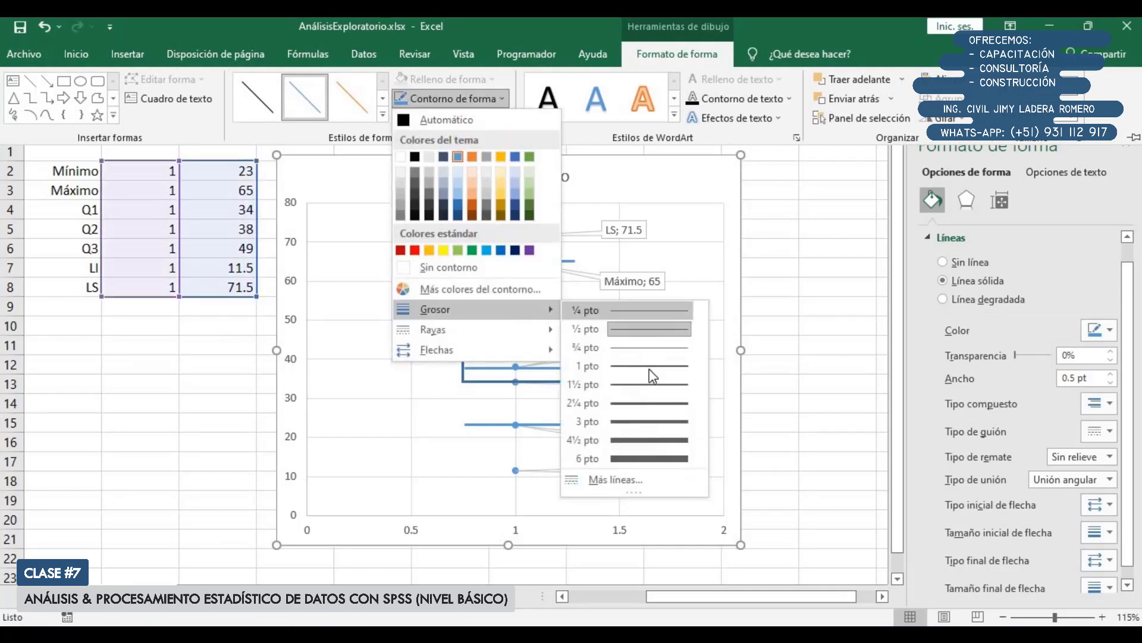
{"action": "left_click", "coordinate": [642, 402]}
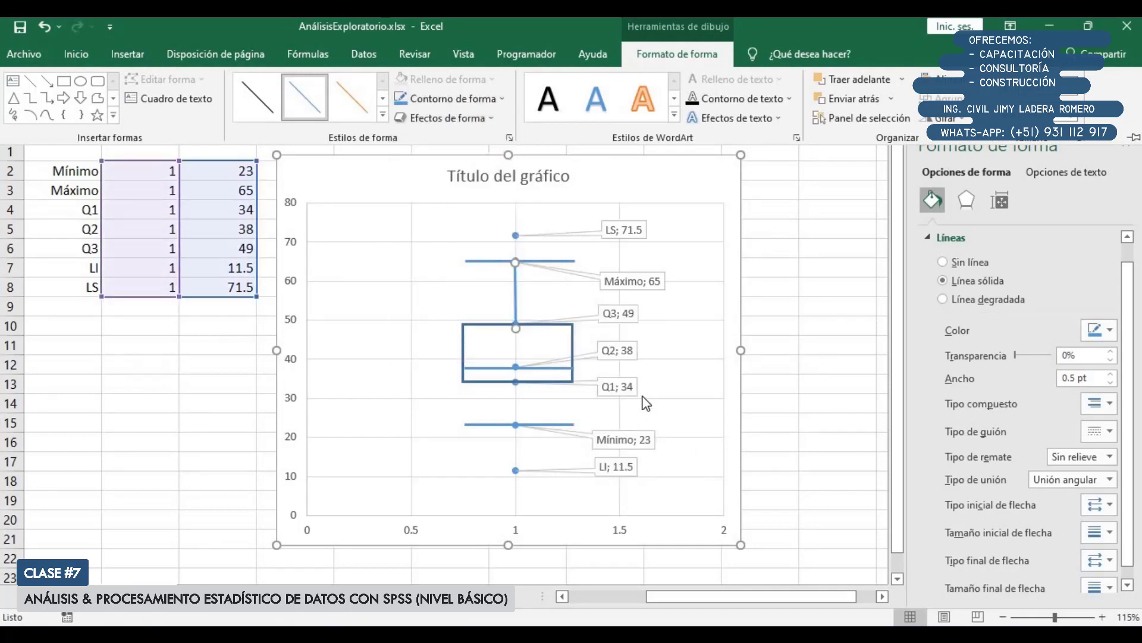
Step: Paste a copy of the upper whisker and fit it between the Q1 and Mínimo points as the lower whisker
{"action": "key", "text": "ctrl+v"}
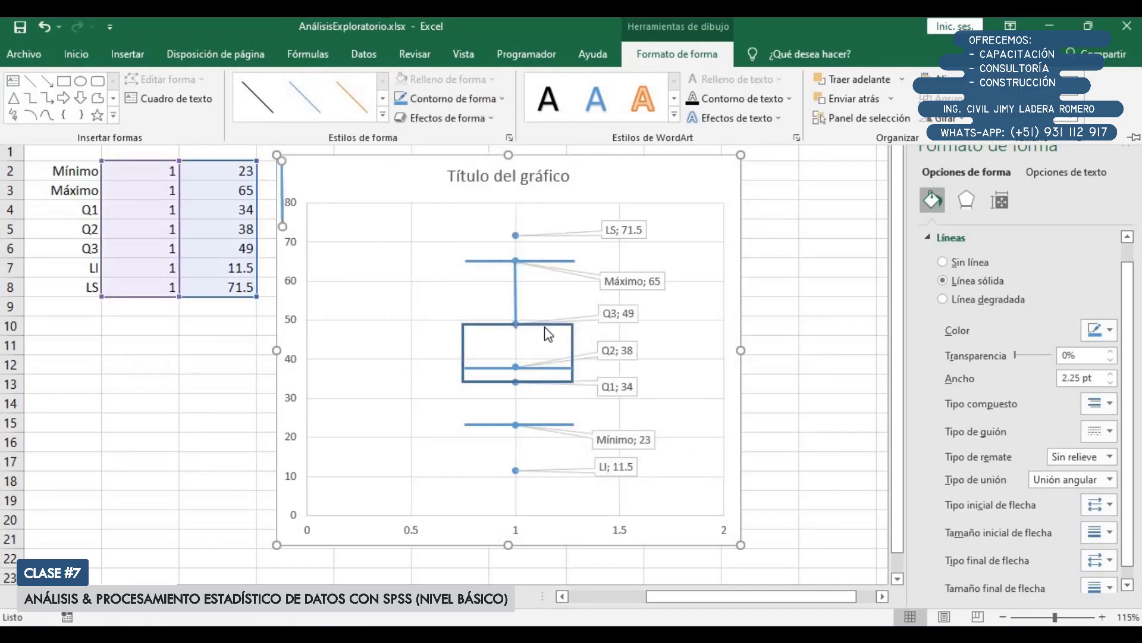
{"action": "left_click", "coordinate": [290, 189]}
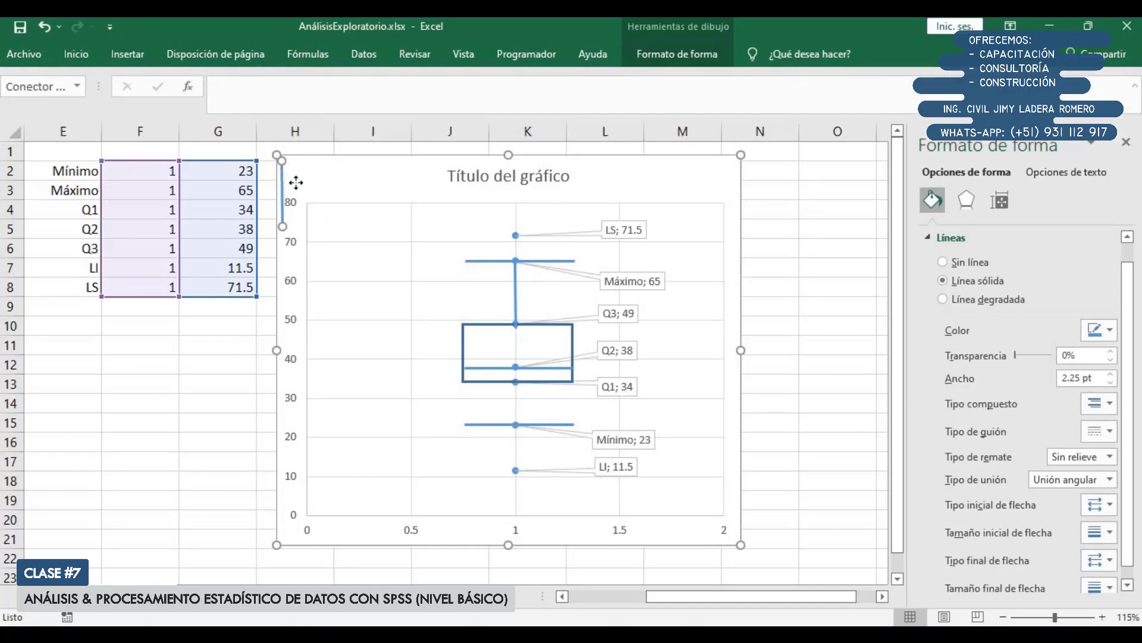
{"action": "left_click_drag", "start_coordinate": [296, 183], "coordinate": [515, 404]}
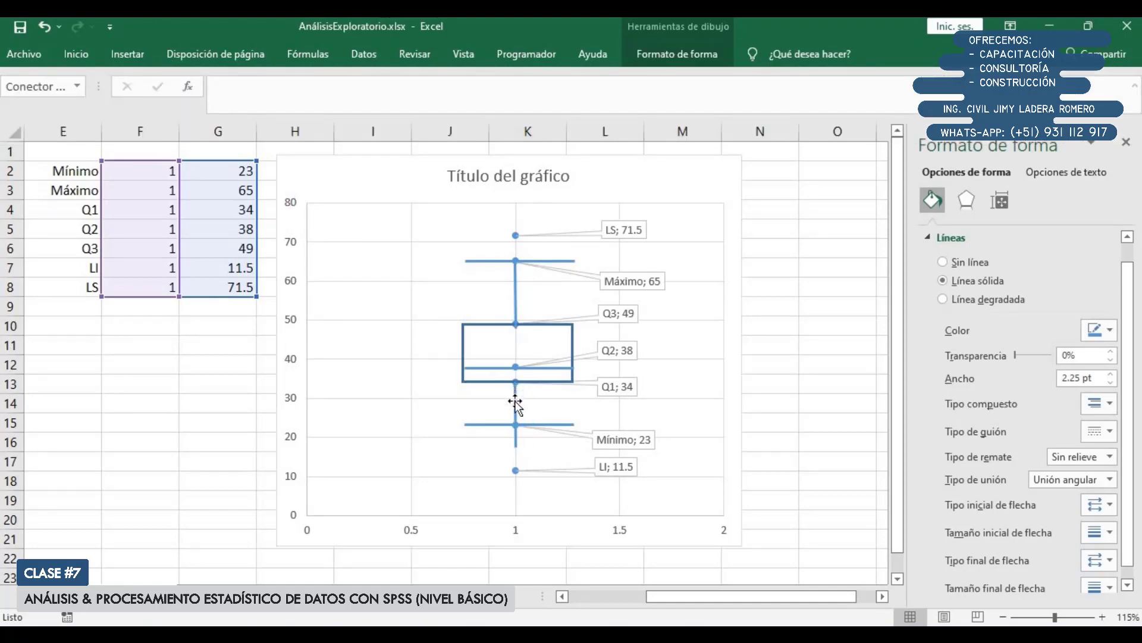
{"action": "left_click_drag", "start_coordinate": [513, 447], "coordinate": [515, 425]}
{"action": "key", "text": "Escape"}
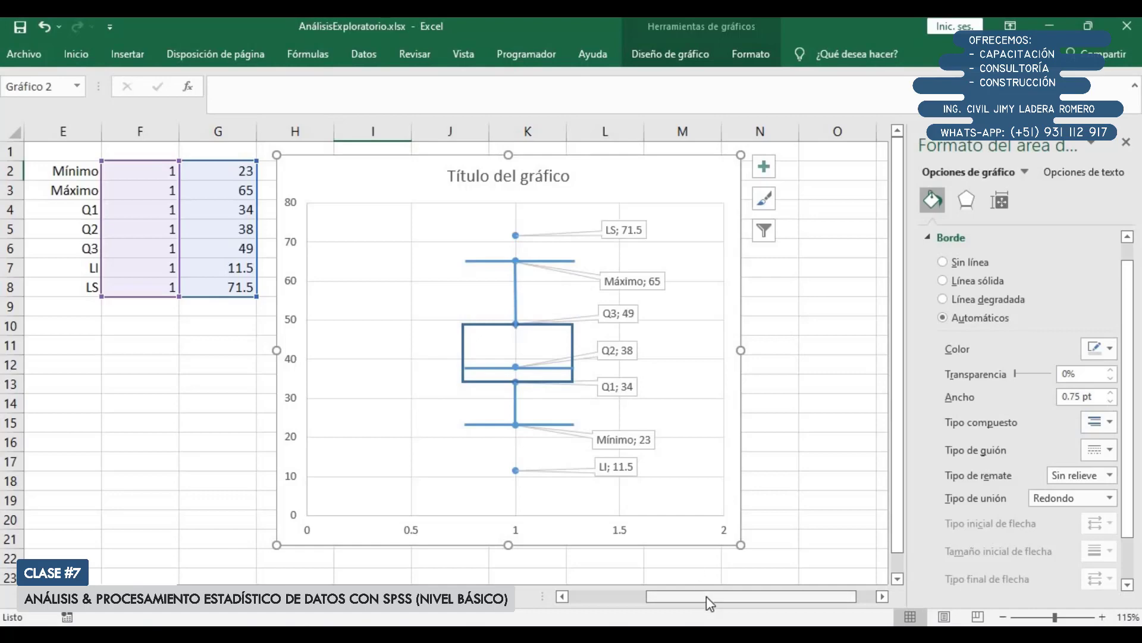
Step: Review the atypical-case definition in A11 alongside the lower and upper limits plotted in the box plot
{"action": "left_click_drag", "start_coordinate": [706, 596], "coordinate": [628, 597]}
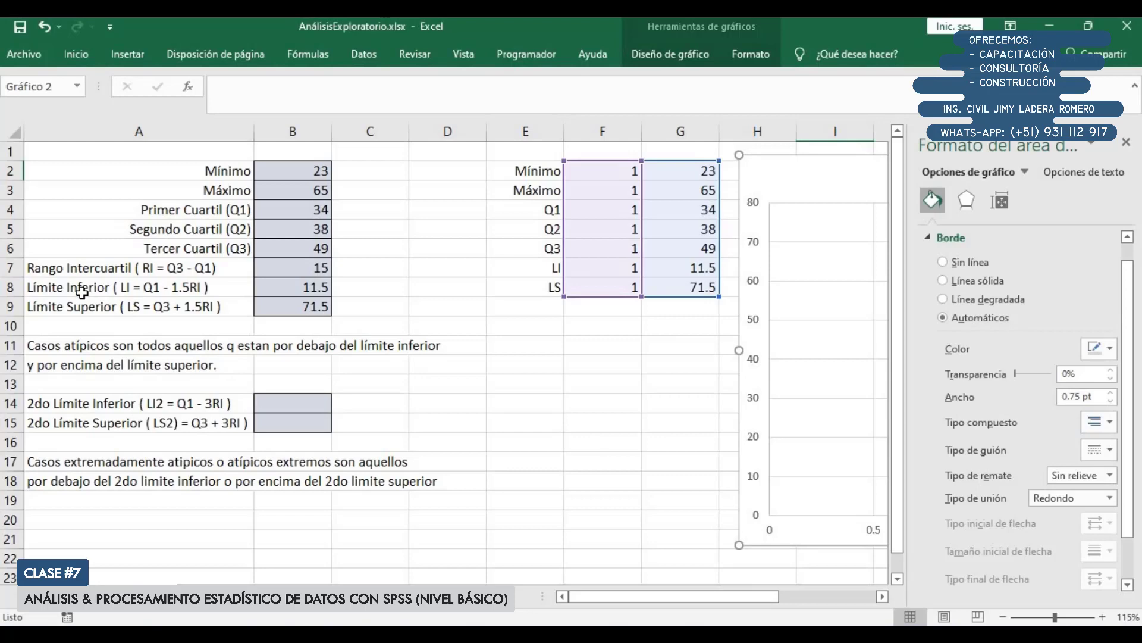
{"action": "left_click", "coordinate": [78, 347]}
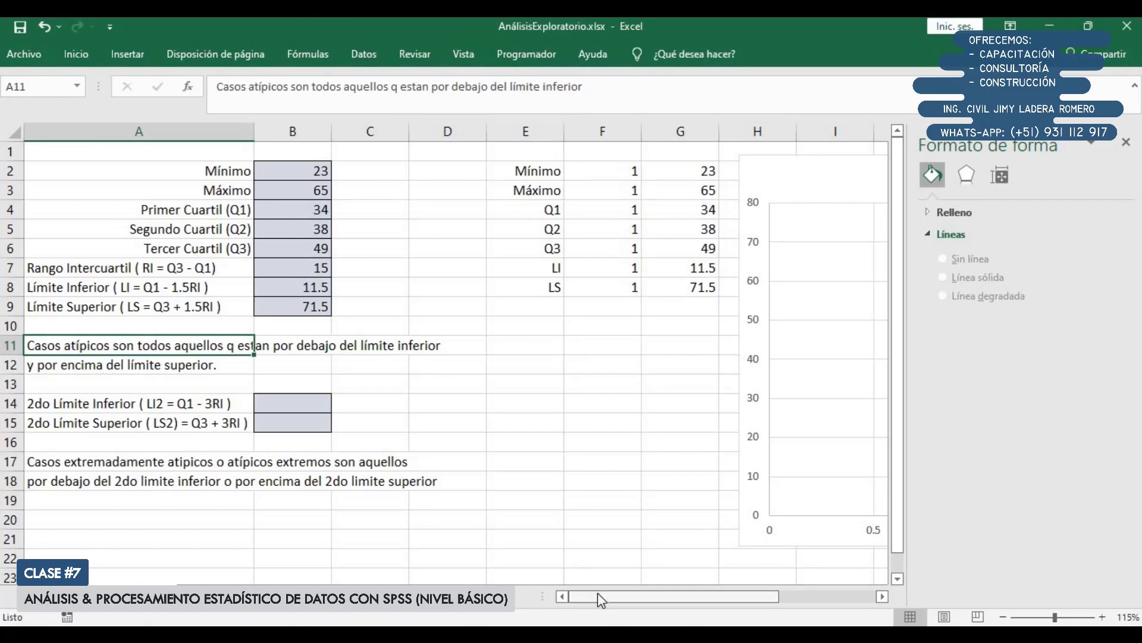
{"action": "left_click_drag", "start_coordinate": [595, 598], "coordinate": [652, 598]}
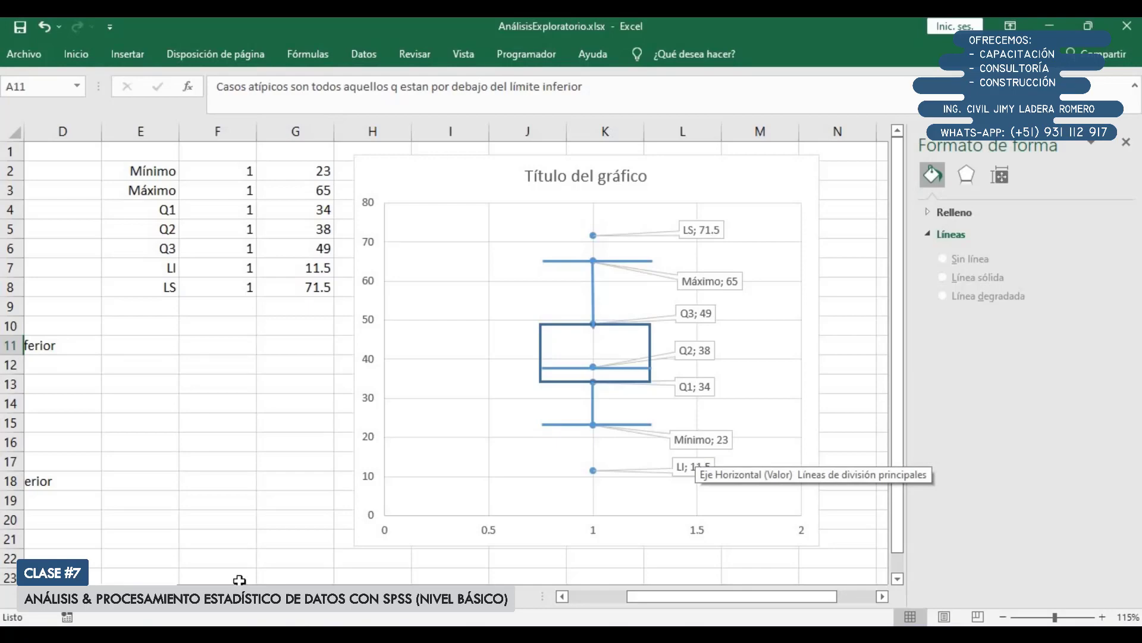
{"action": "left_click_drag", "start_coordinate": [701, 602], "coordinate": [641, 602]}
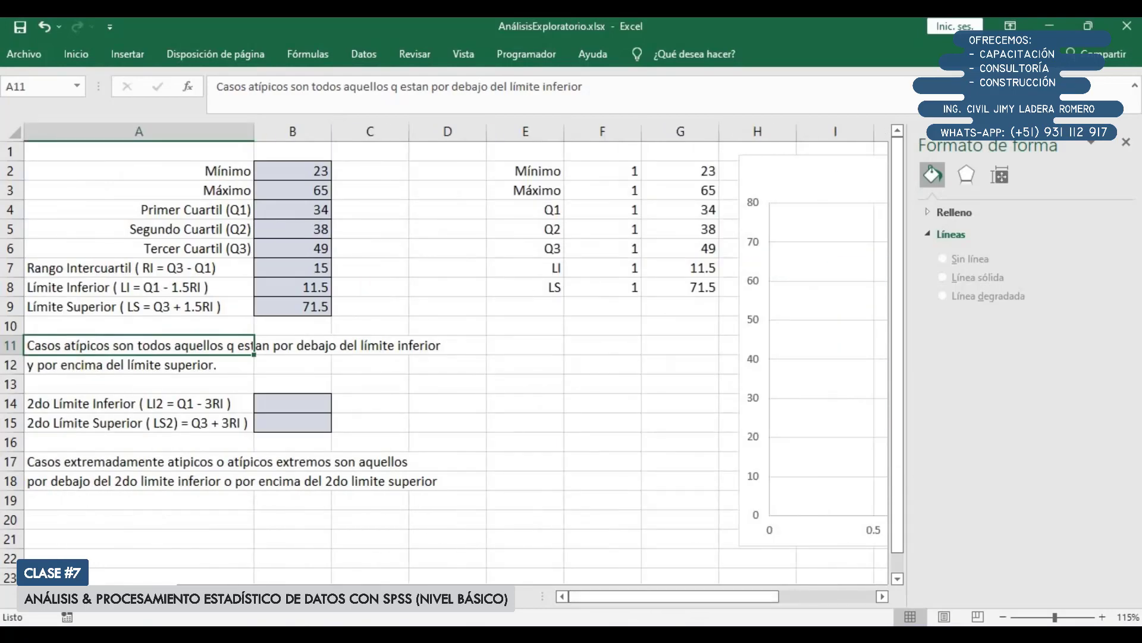
Step: Switch to the SPSS data editor and run the Explorar analysis with Peso as the dependent variable
{"action": "left_click", "coordinate": [420, 580]}
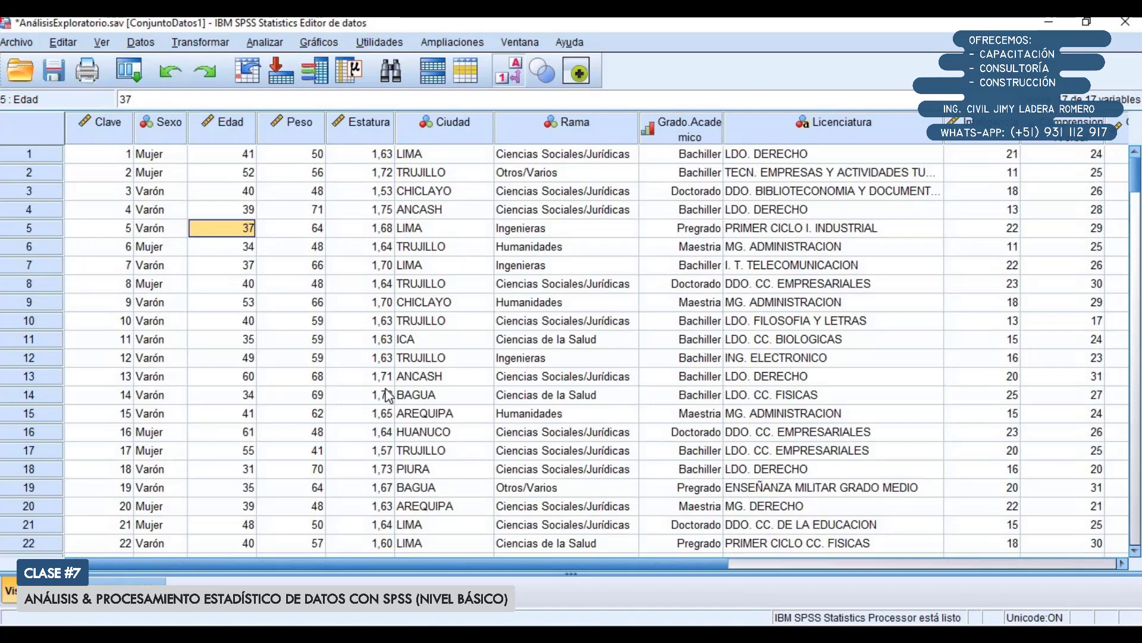
{"action": "left_click", "coordinate": [268, 42]}
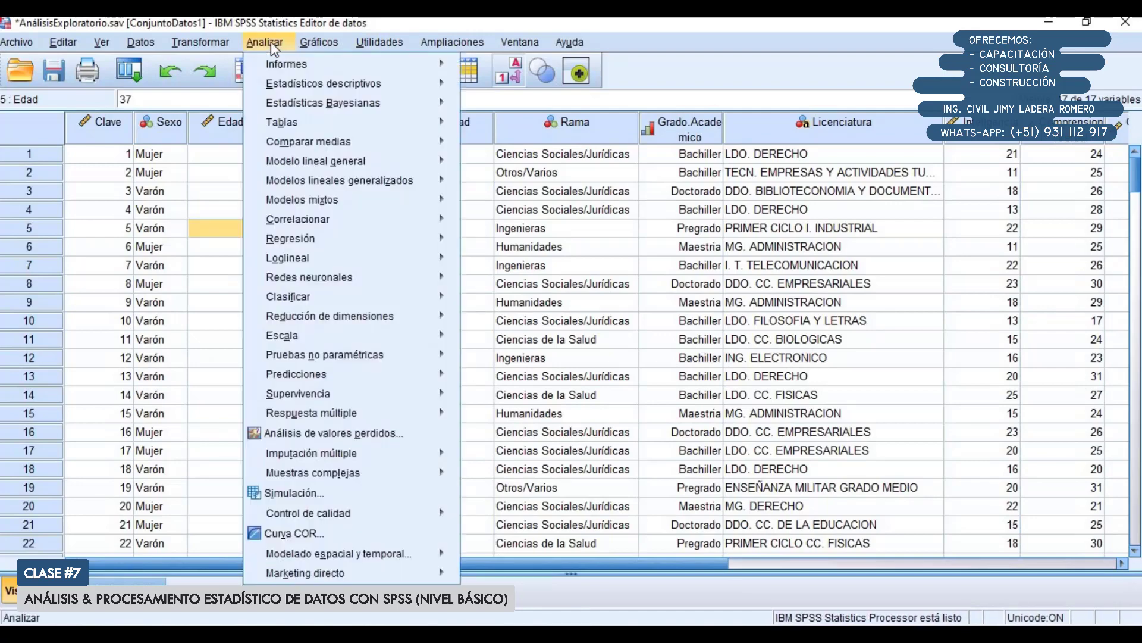
{"action": "mouse_move", "coordinate": [304, 86]}
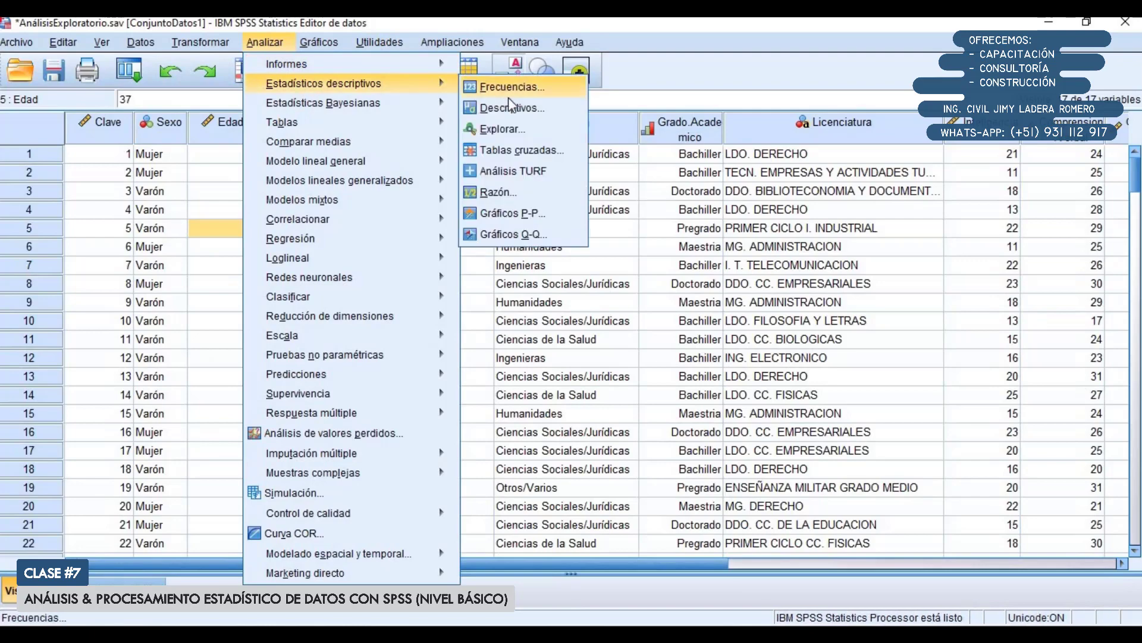
{"action": "left_click", "coordinate": [520, 134]}
{"action": "left_click_drag", "start_coordinate": [563, 189], "coordinate": [395, 222]}
{"action": "left_click", "coordinate": [393, 233]}
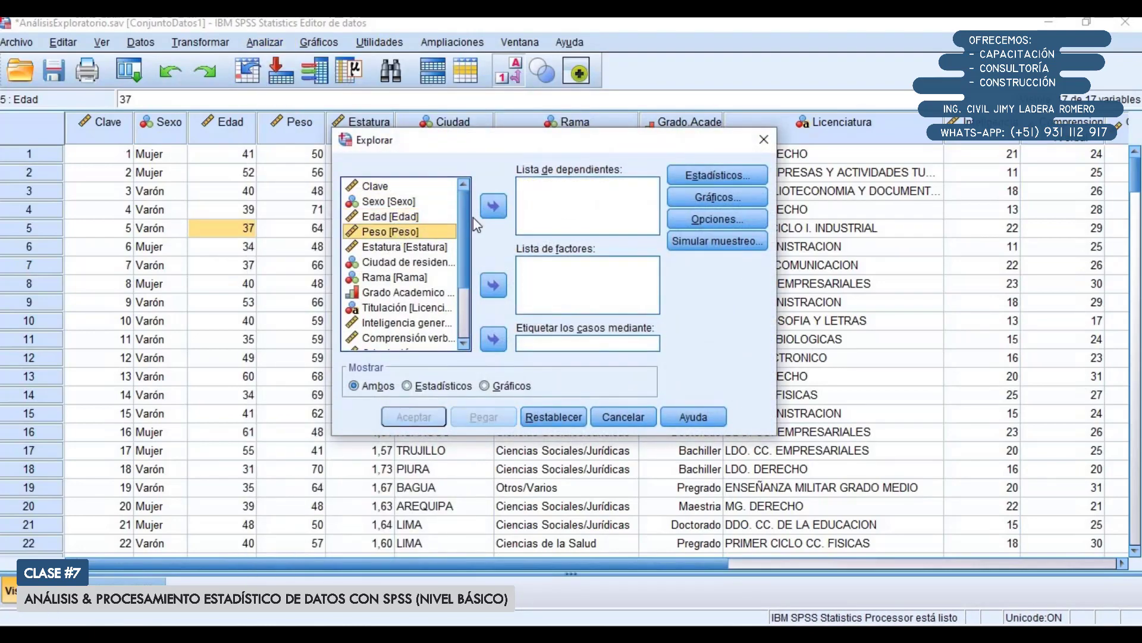
{"action": "left_click", "coordinate": [493, 207]}
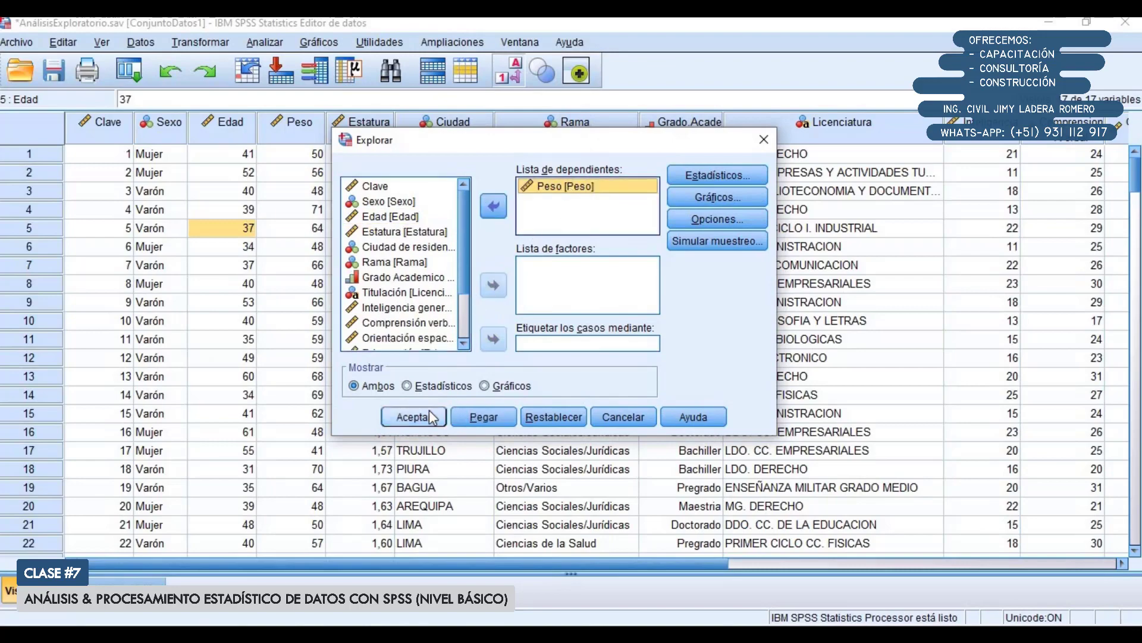
{"action": "left_click", "coordinate": [415, 416]}
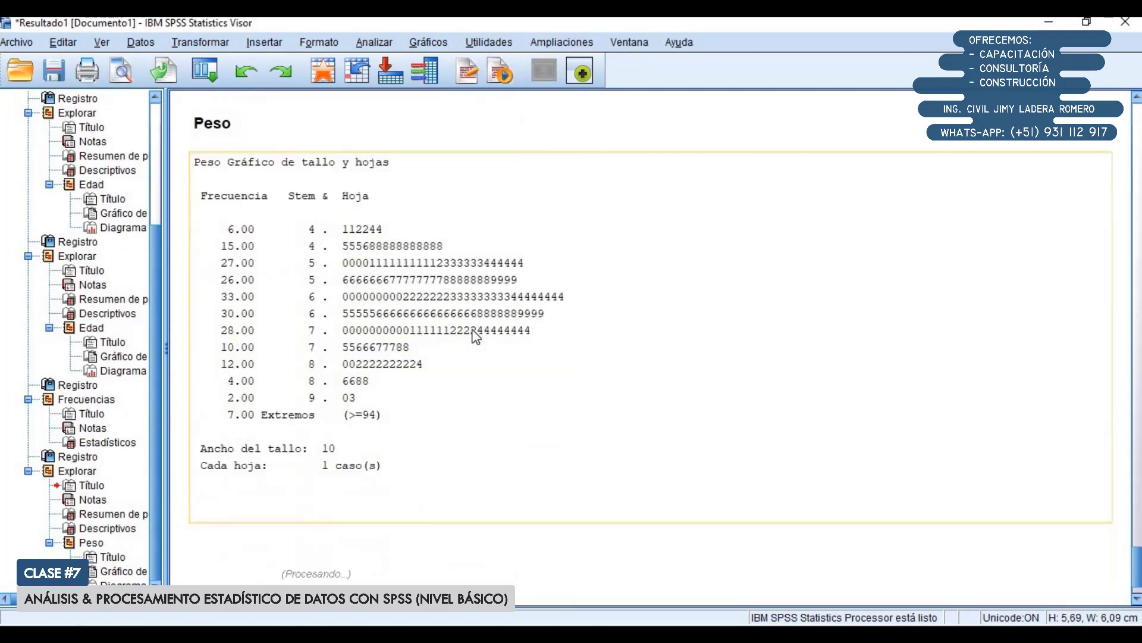
Step: Narrow the frame of the Peso stem-and-leaf plot and bring up the Descriptivos table for Peso
{"action": "left_click", "coordinate": [1108, 357]}
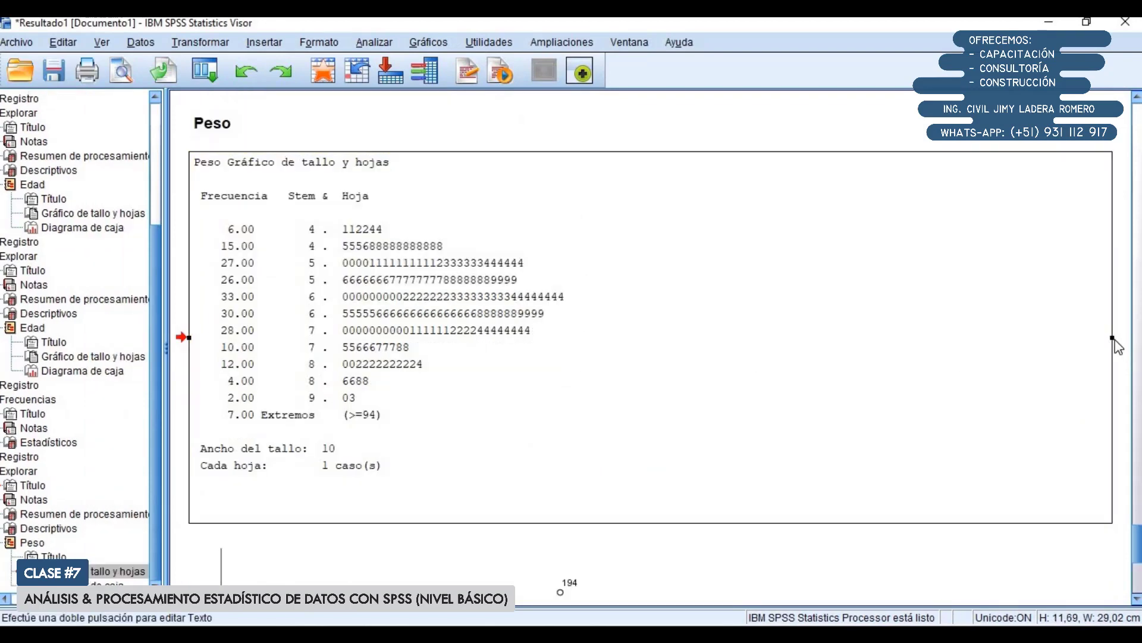
{"action": "left_click_drag", "start_coordinate": [1116, 344], "coordinate": [791, 337]}
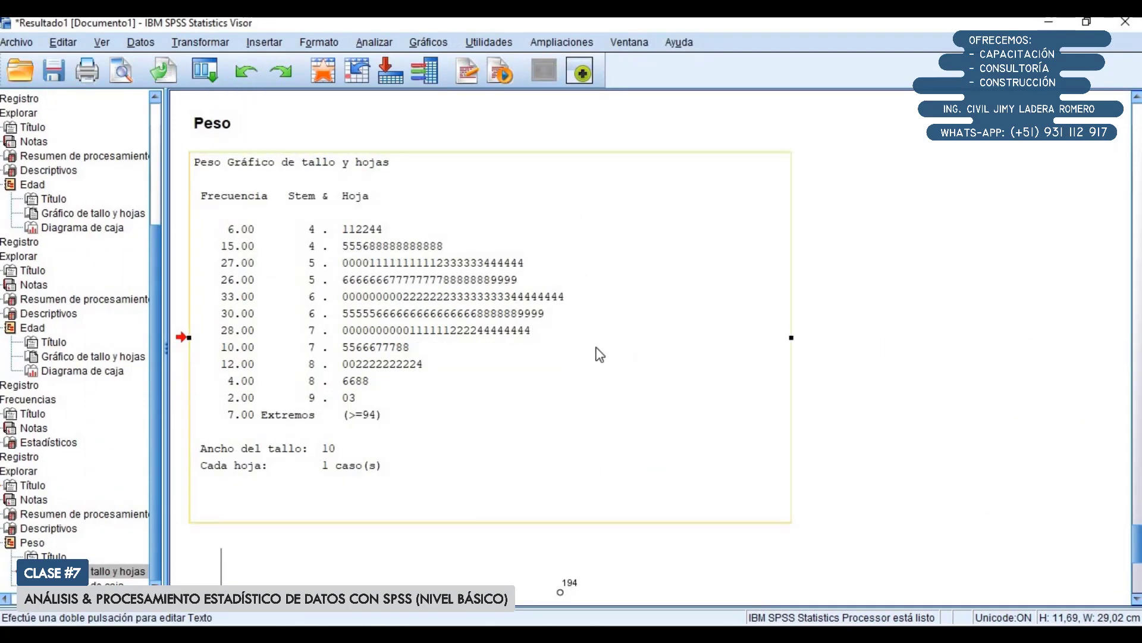
{"action": "scroll", "coordinate": [599, 354], "scroll_direction": "up", "scroll_amount": 3}
{"action": "scroll", "coordinate": [600, 354], "scroll_direction": "up", "scroll_amount": 1}
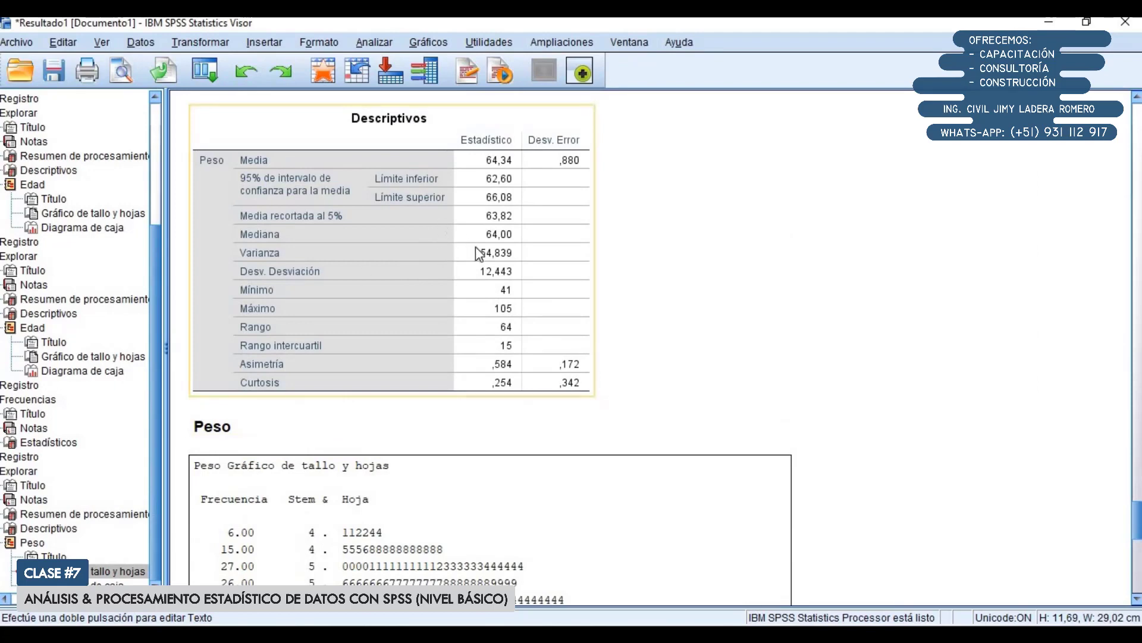
Step: Examine Peso's Descriptivos table, stem-and-leaf plot and box plot for atypical cases, comparing them with the earlier Edad box plot
{"action": "scroll", "coordinate": [389, 297], "scroll_direction": "down", "scroll_amount": 3}
{"action": "scroll", "coordinate": [467, 304], "scroll_direction": "up", "scroll_amount": 4}
{"action": "scroll", "coordinate": [494, 238], "scroll_direction": "down", "scroll_amount": 5}
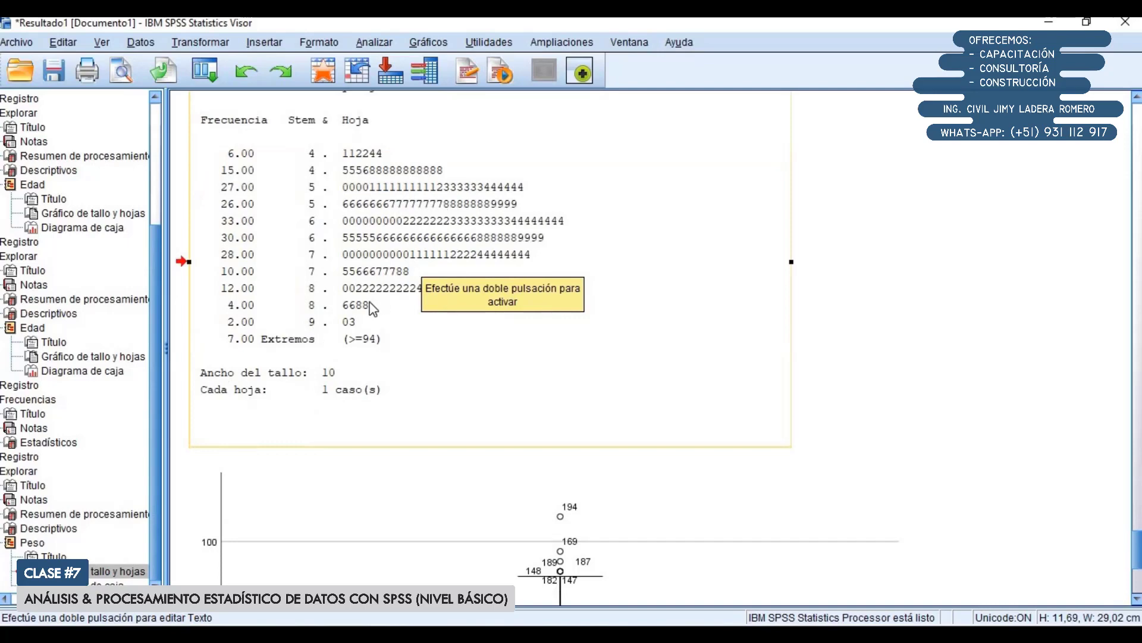
{"action": "scroll", "coordinate": [370, 315], "scroll_direction": "down", "scroll_amount": 6}
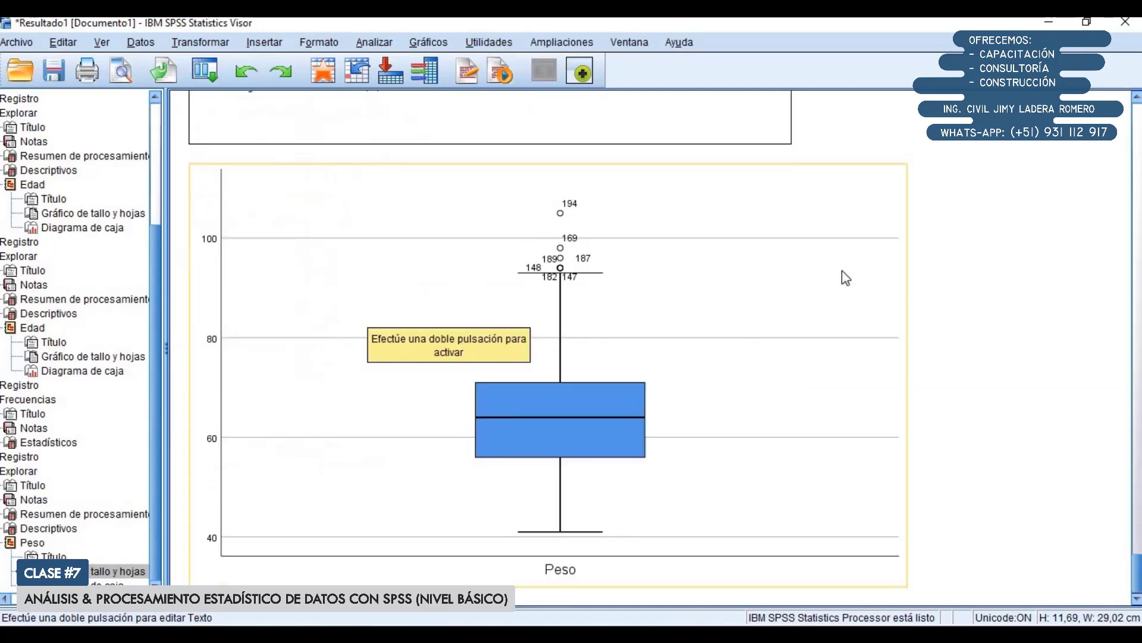
{"action": "scroll", "coordinate": [548, 369], "scroll_direction": "down", "scroll_amount": 1}
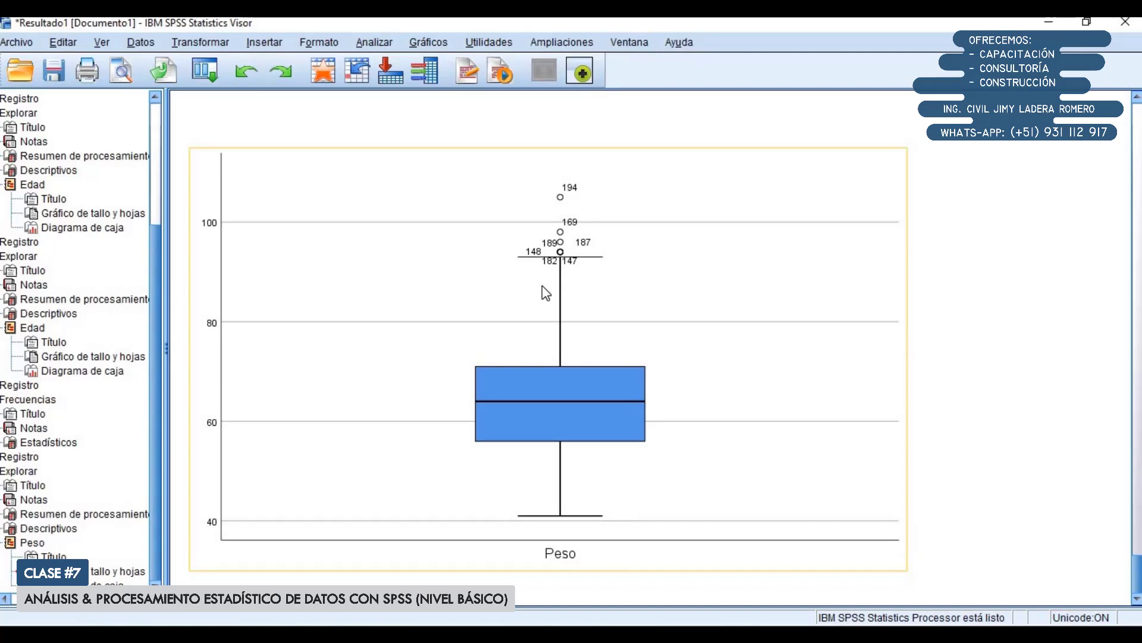
{"action": "scroll", "coordinate": [541, 285], "scroll_direction": "up", "scroll_amount": 15}
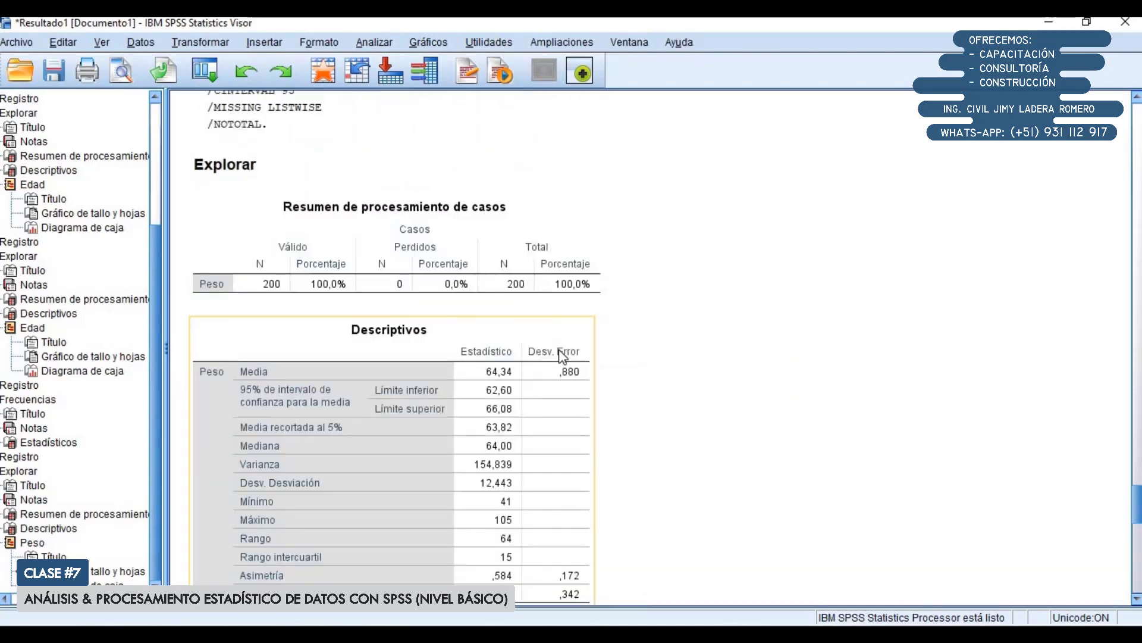
{"action": "scroll", "coordinate": [562, 361], "scroll_direction": "up", "scroll_amount": 10}
{"action": "scroll", "coordinate": [562, 361], "scroll_direction": "up", "scroll_amount": 15}
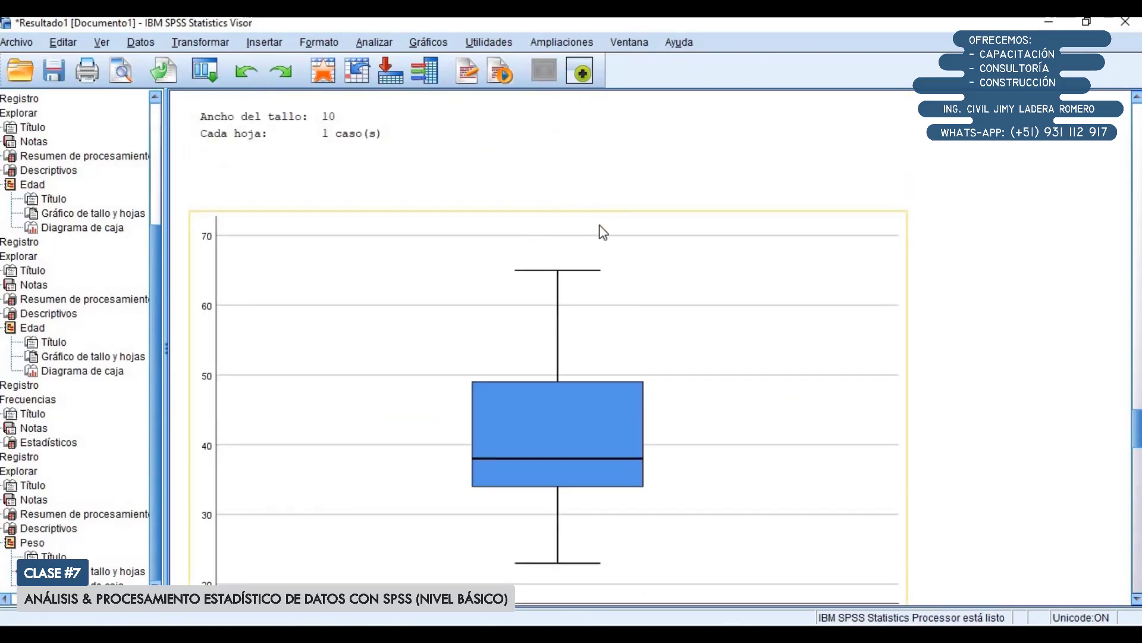
{"action": "scroll", "coordinate": [599, 227], "scroll_direction": "down", "scroll_amount": 20}
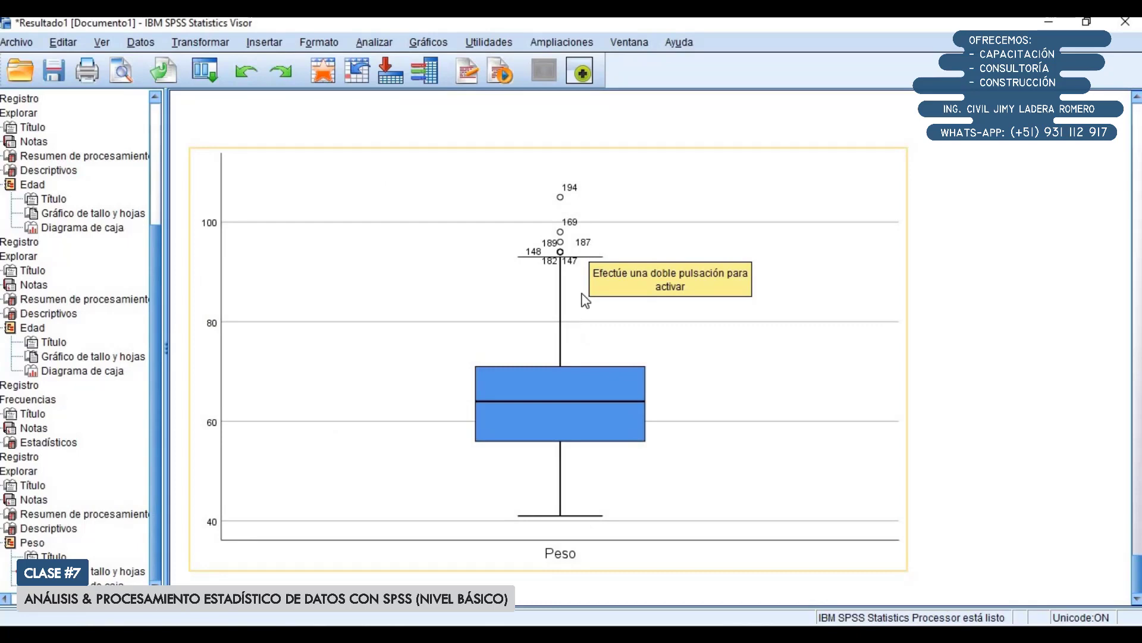
{"action": "left_click", "coordinate": [608, 352]}
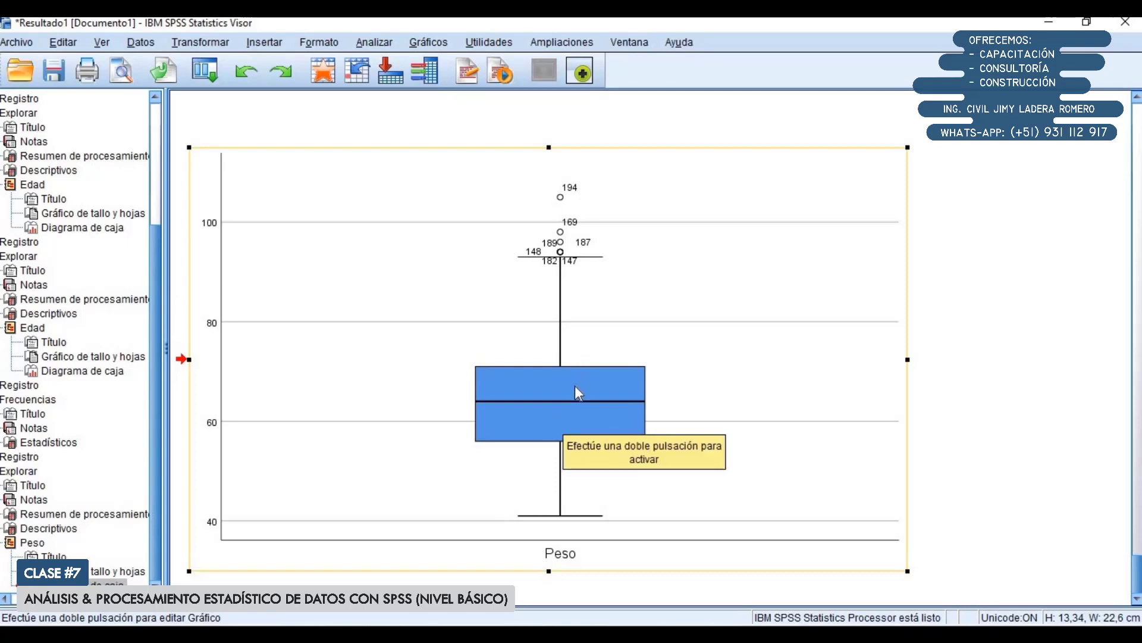
{"action": "scroll", "coordinate": [587, 449], "scroll_direction": "up", "scroll_amount": 3}
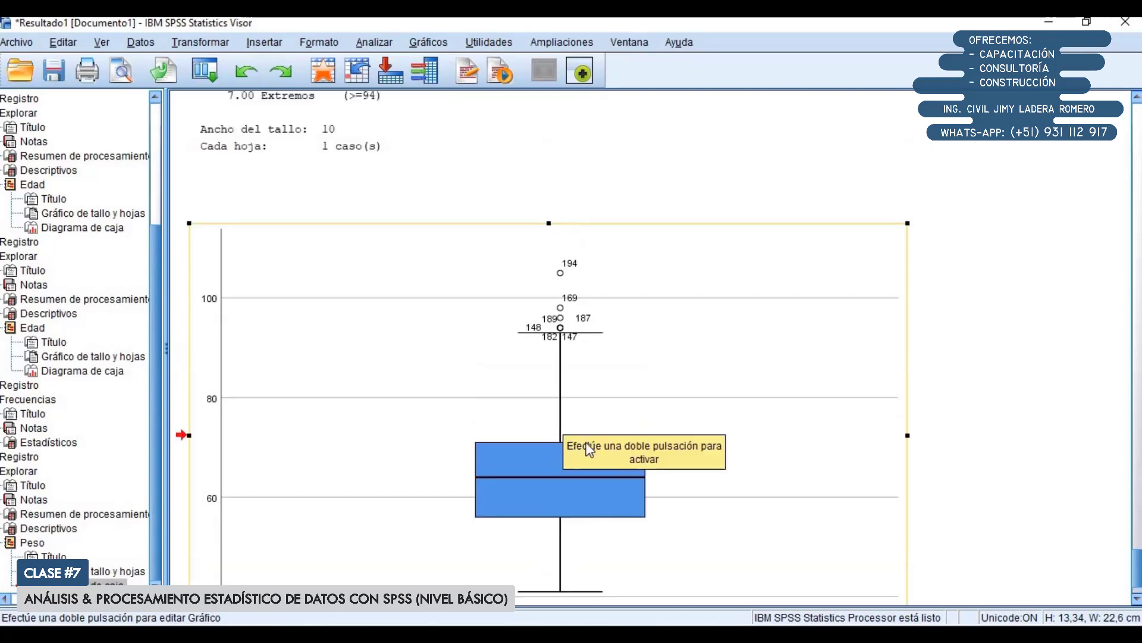
{"action": "scroll", "coordinate": [589, 449], "scroll_direction": "up", "scroll_amount": 15}
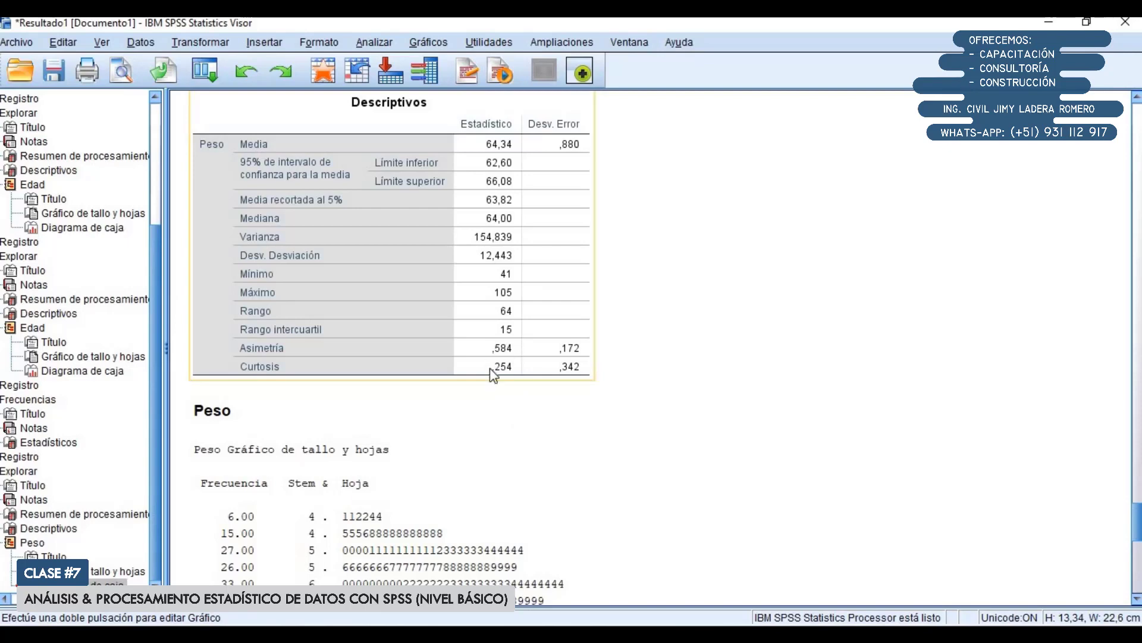
{"action": "scroll", "coordinate": [527, 387], "scroll_direction": "down", "scroll_amount": 10}
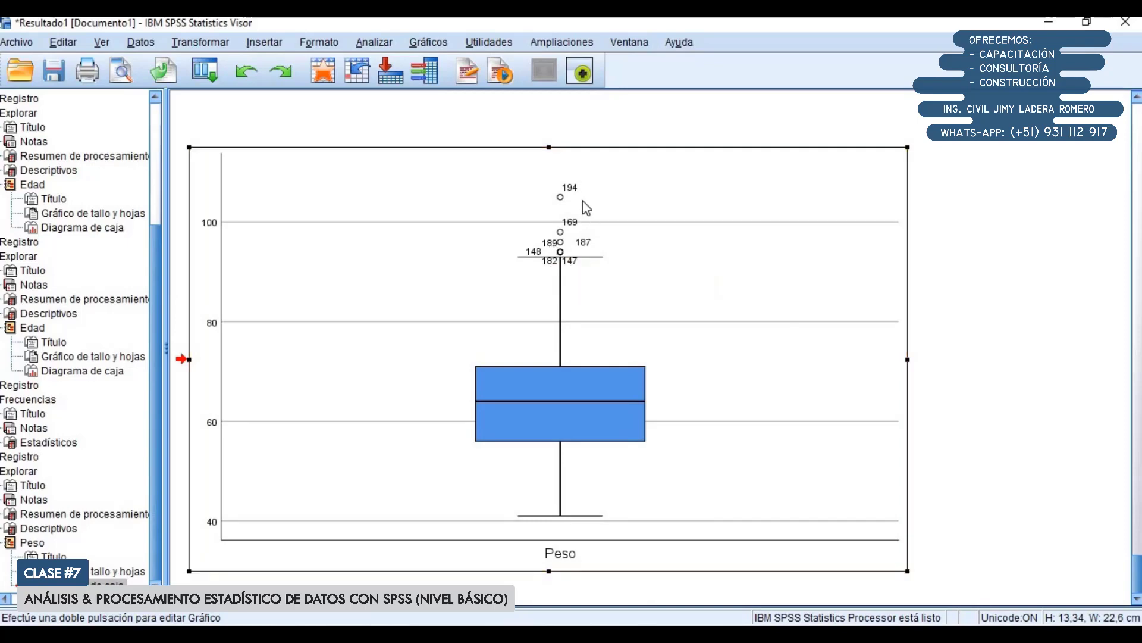
Step: Switch to Excel, create a copy of the DiagramaCajas sheet after the original, and select the minimum, maximum and quartile values in B2:B6
{"action": "left_click", "coordinate": [215, 635]}
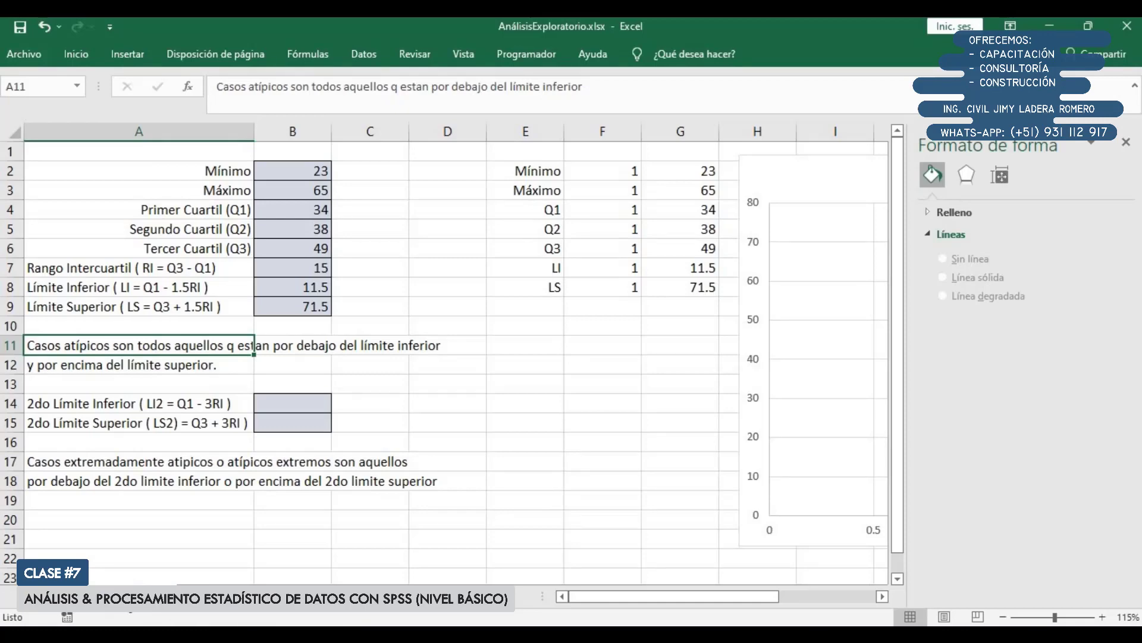
{"action": "right_click", "coordinate": [153, 597]}
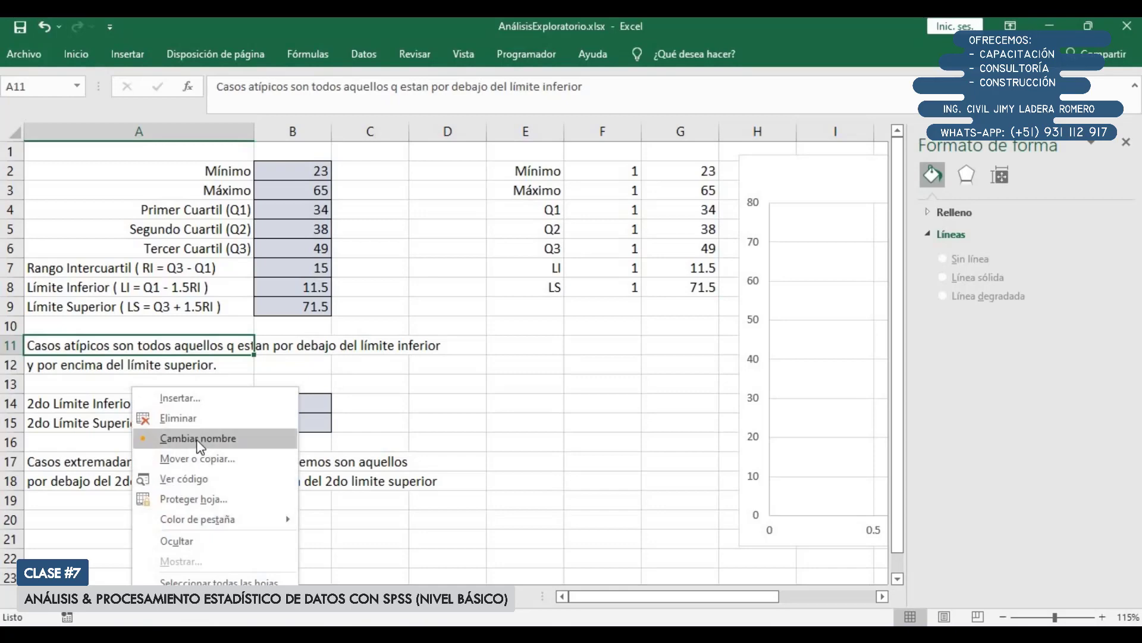
{"action": "left_click", "coordinate": [198, 457]}
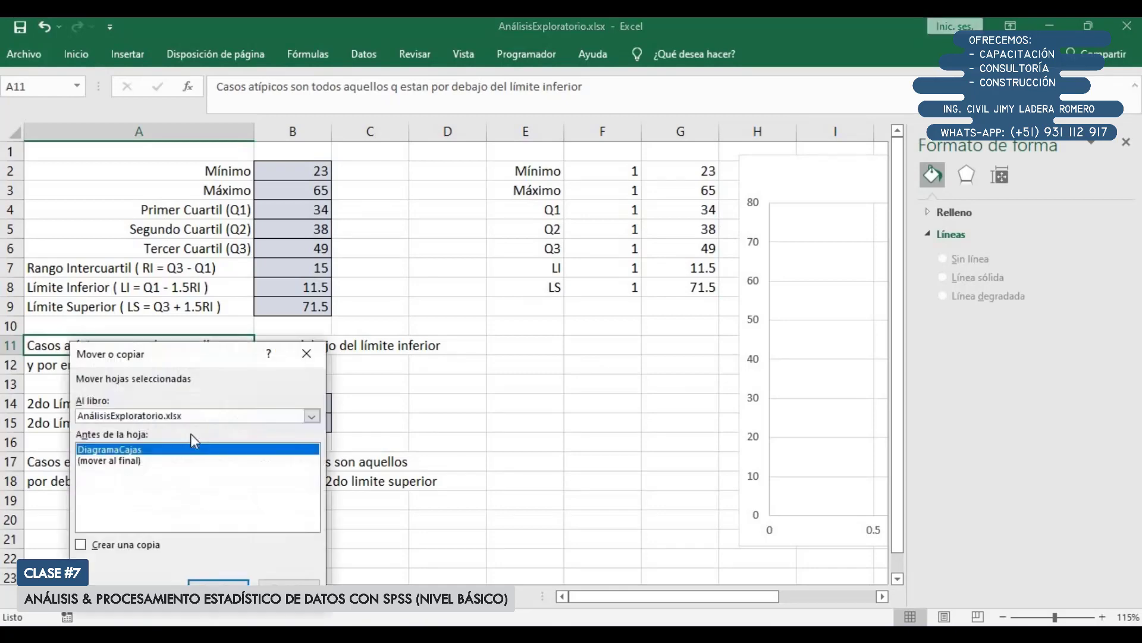
{"action": "left_click", "coordinate": [140, 544]}
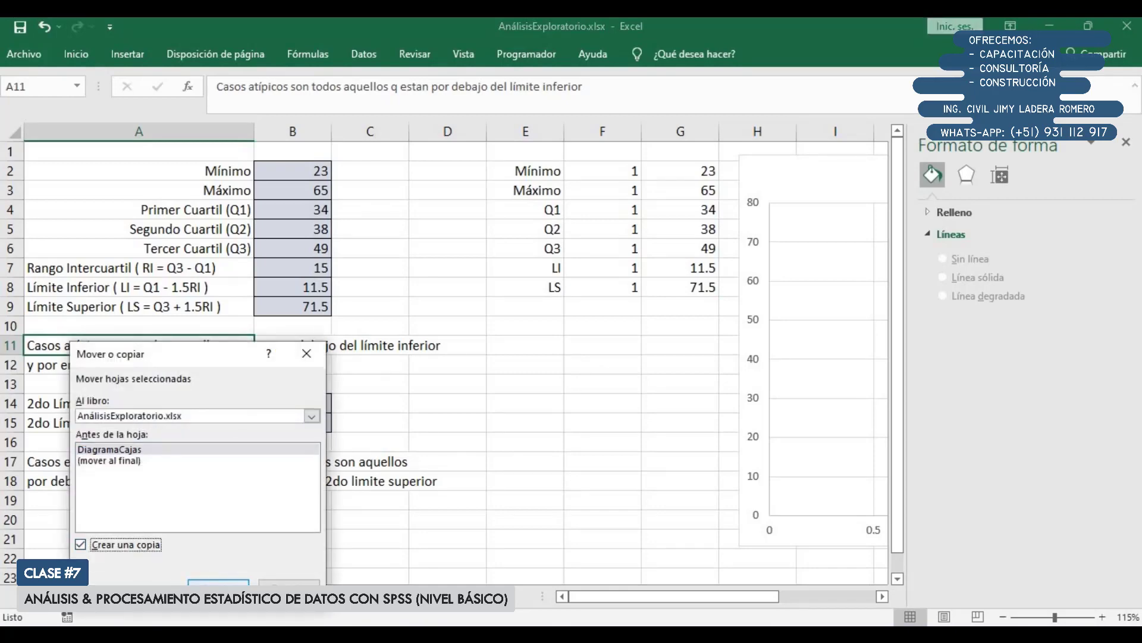
{"action": "left_click", "coordinate": [224, 582]}
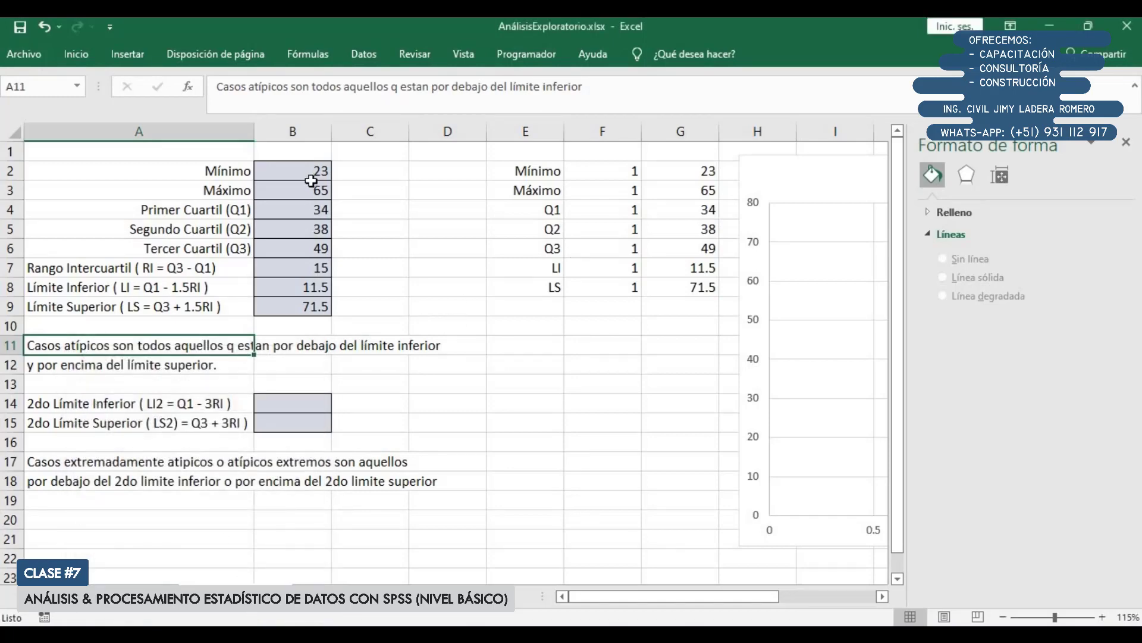
{"action": "left_click_drag", "start_coordinate": [312, 167], "coordinate": [314, 250]}
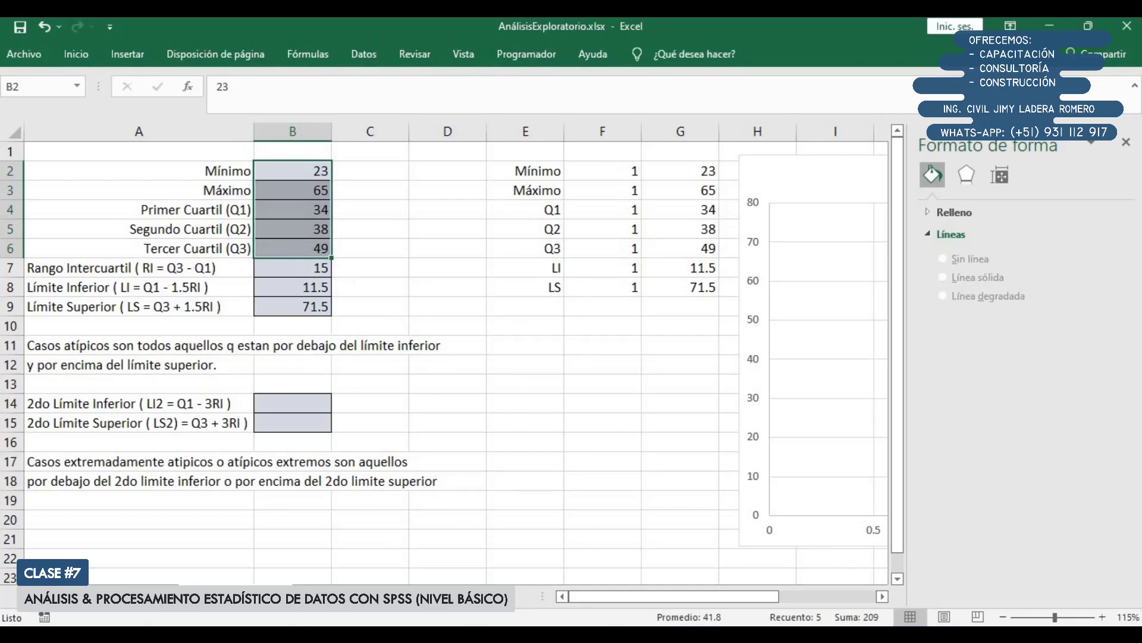
Step: Switch to the SPSS data editor and replace Edad with Peso as the variable of the Frecuencias analysis
{"action": "left_click", "coordinate": [347, 636]}
{"action": "left_click", "coordinate": [437, 565]}
{"action": "left_click", "coordinate": [265, 42]}
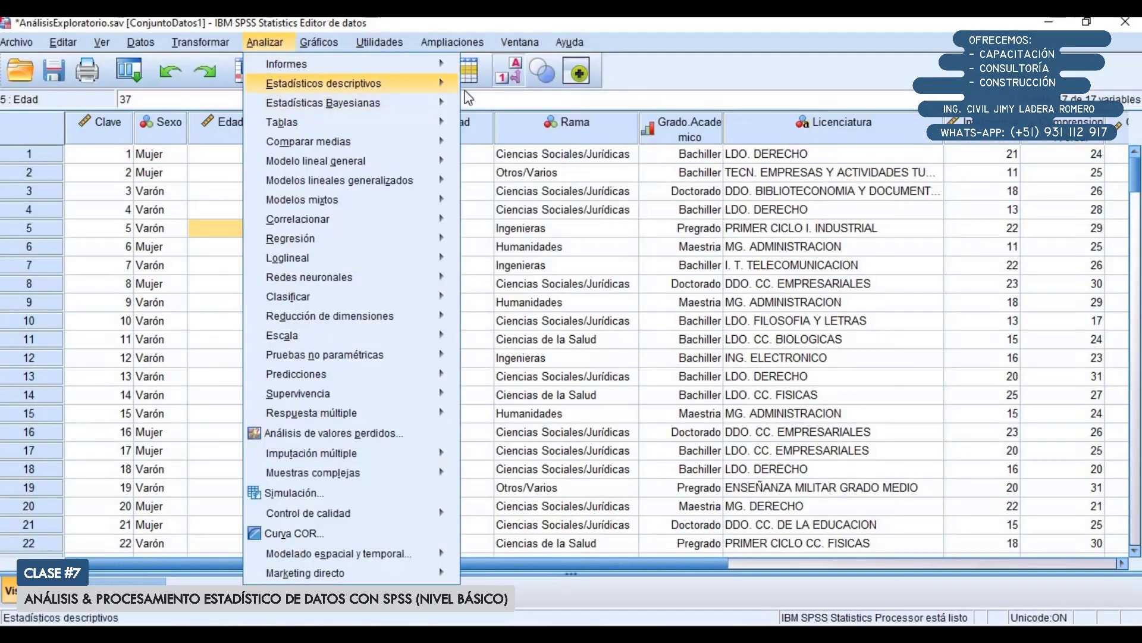
{"action": "mouse_move", "coordinate": [437, 86]}
{"action": "left_click", "coordinate": [512, 88]}
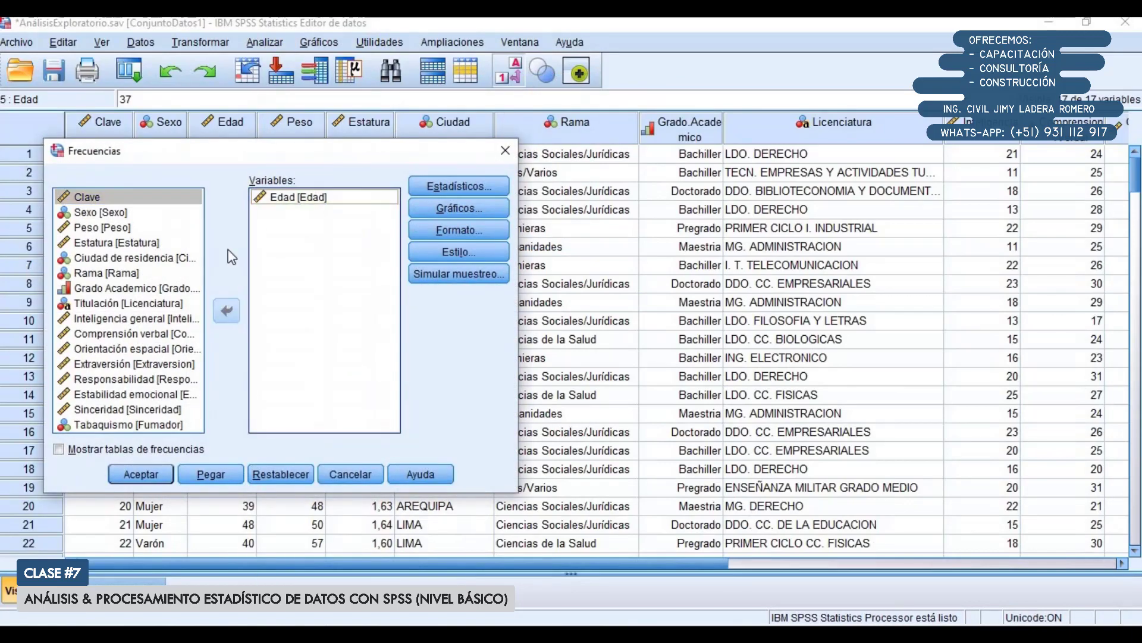
{"action": "left_click", "coordinate": [225, 309]}
{"action": "left_click", "coordinate": [101, 243]}
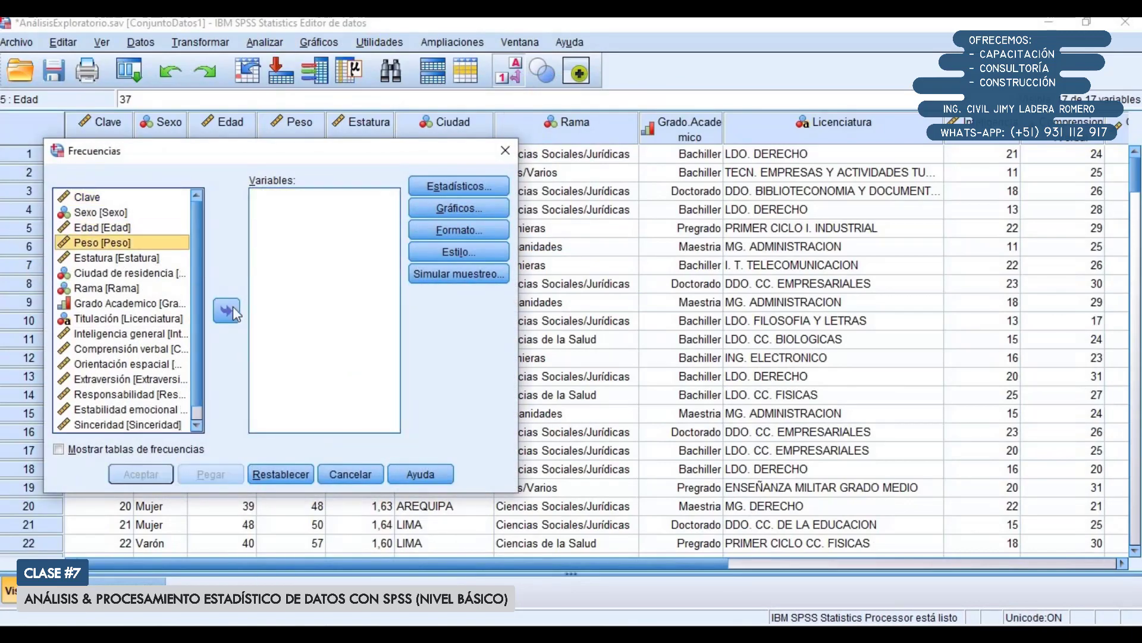
{"action": "left_click", "coordinate": [226, 310]}
Step: Run Frecuencias for Peso with Cuartiles, Mínimo and Máximo, and review its Estadísticos table
{"action": "left_click", "coordinate": [458, 186]}
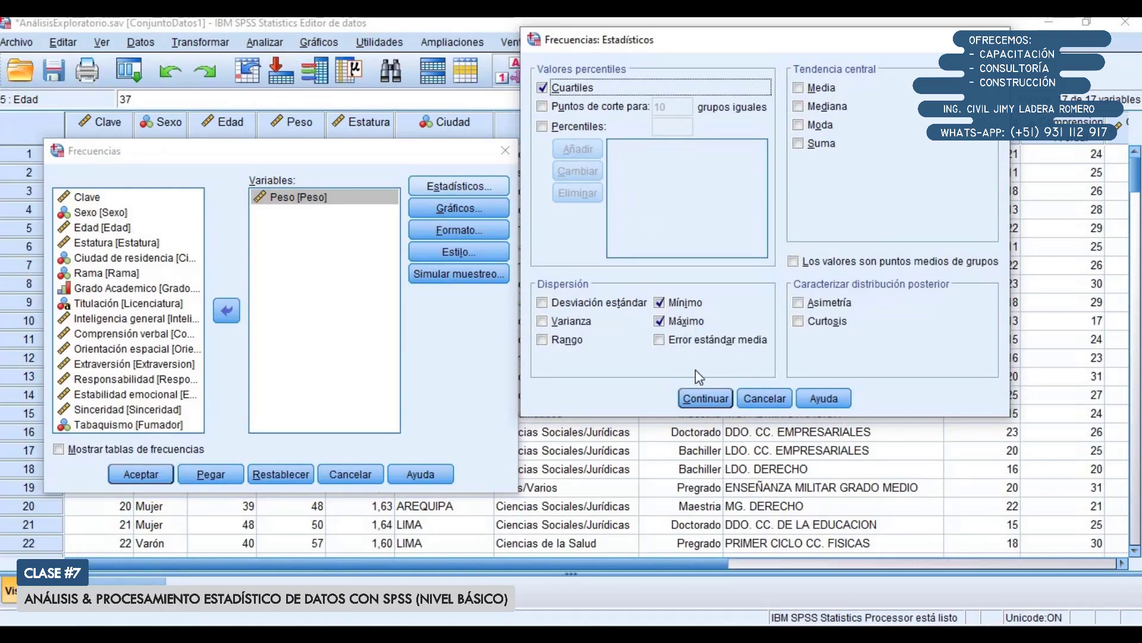
{"action": "left_click", "coordinate": [706, 398]}
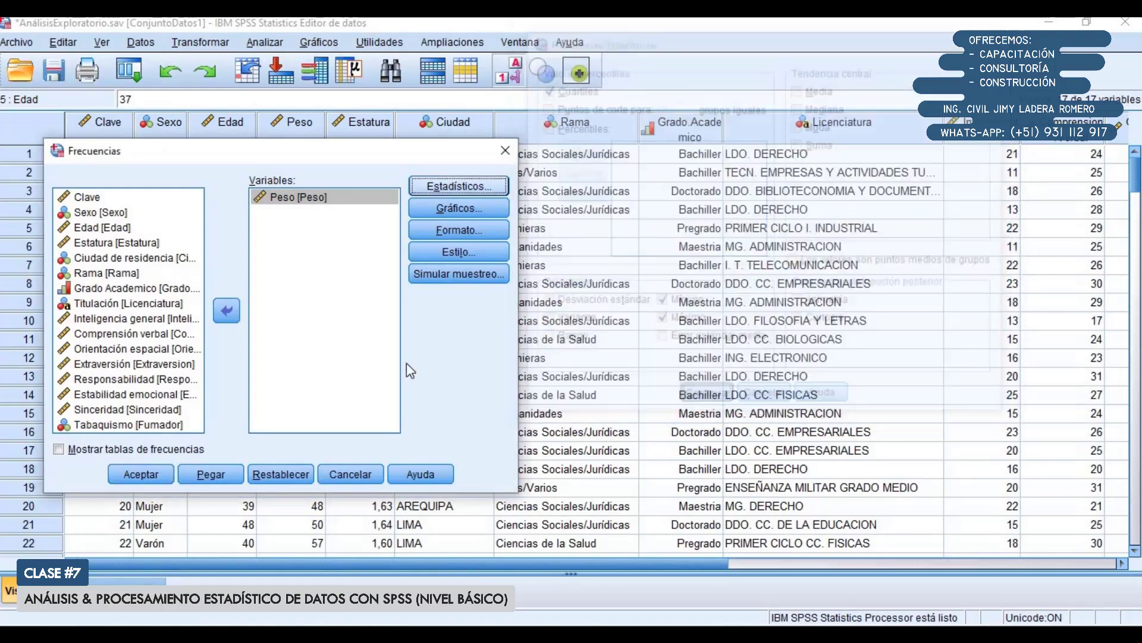
{"action": "left_click", "coordinate": [142, 474]}
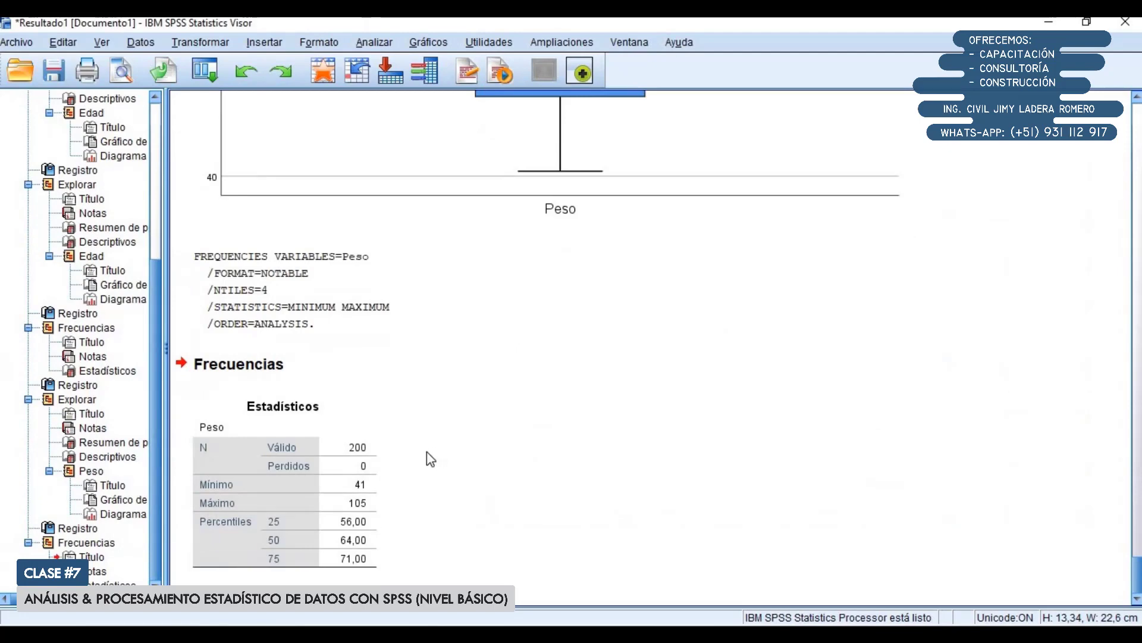
{"action": "left_click", "coordinate": [345, 491]}
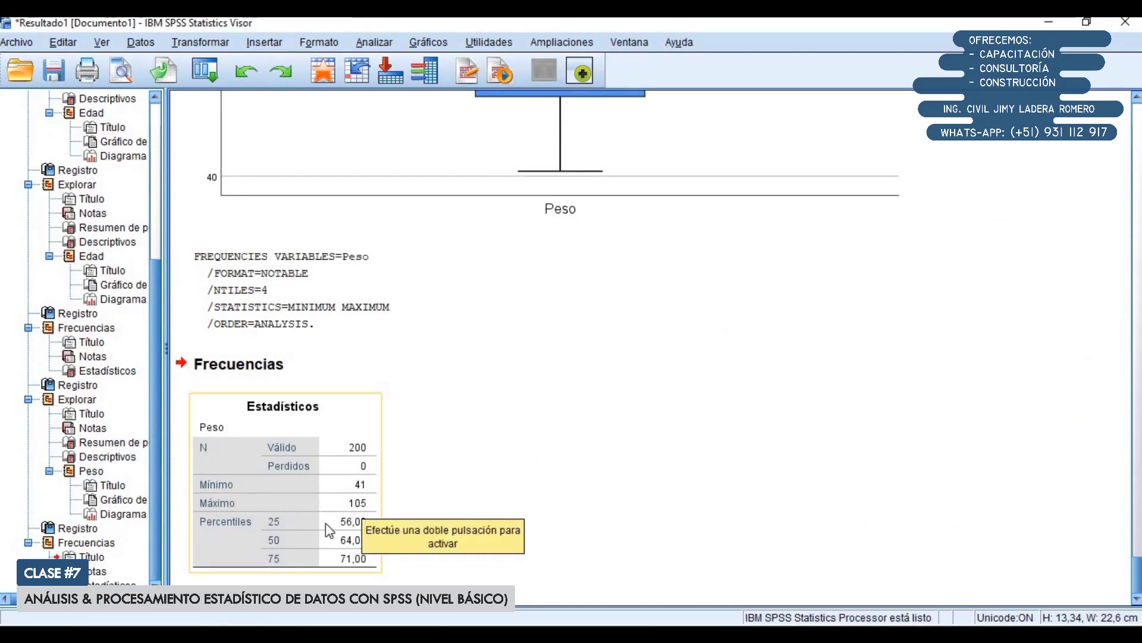
{"action": "left_click", "coordinate": [474, 482]}
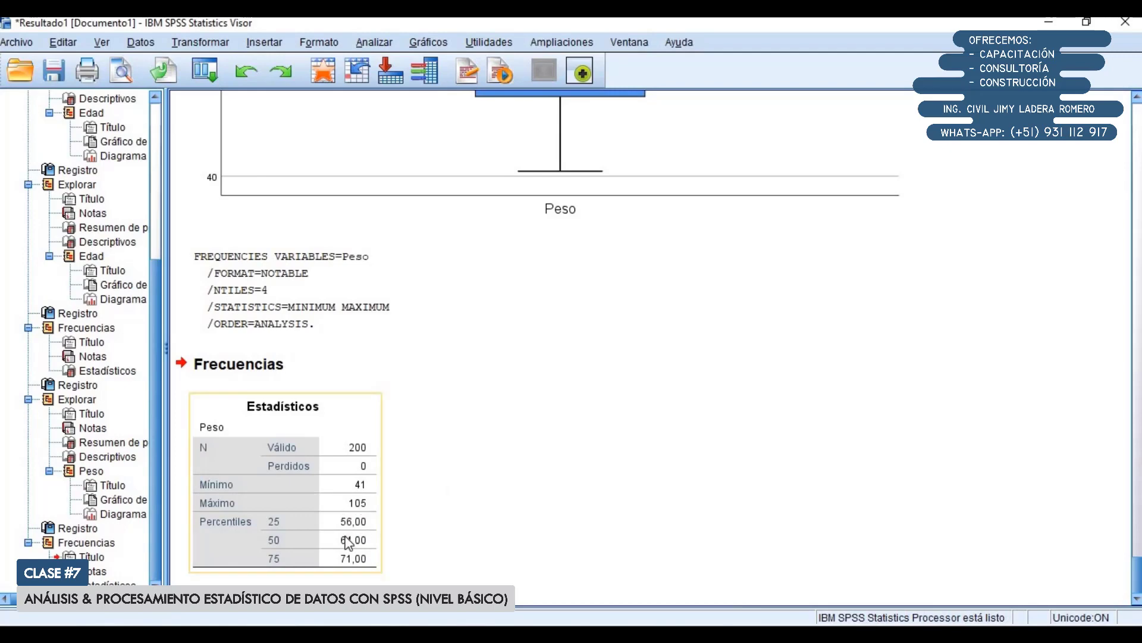
Step: Place the Excel window beside the SPSS statistics and enter 41 as Mínimo and 105 as Máximo in the copied sheet
{"action": "left_click", "coordinate": [329, 632]}
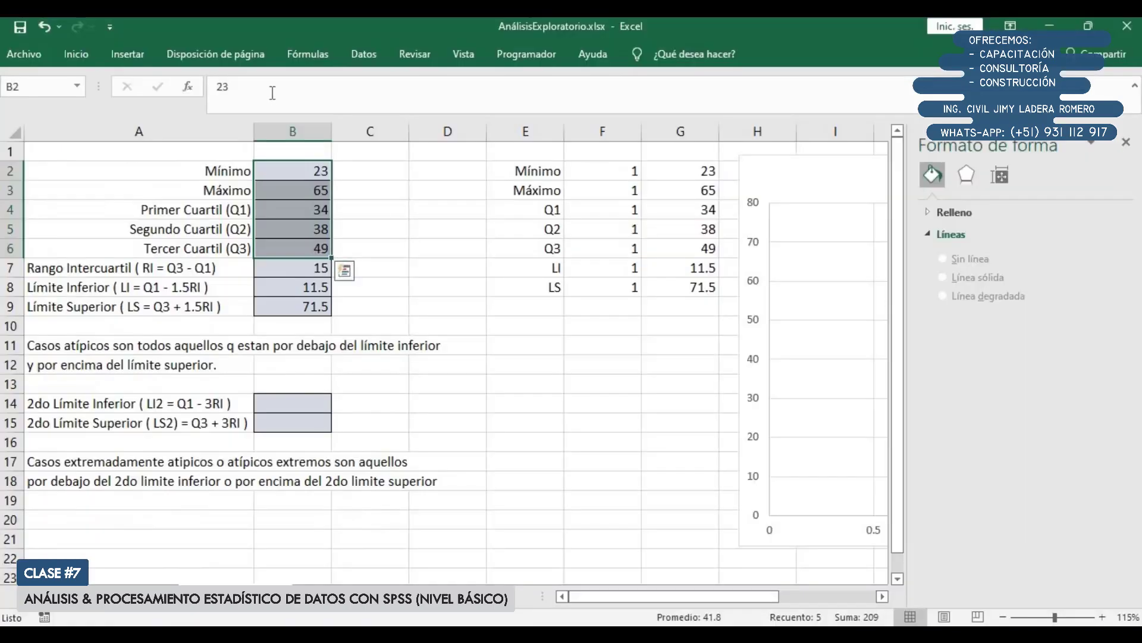
{"action": "left_click_drag", "start_coordinate": [219, 22], "coordinate": [735, 31]}
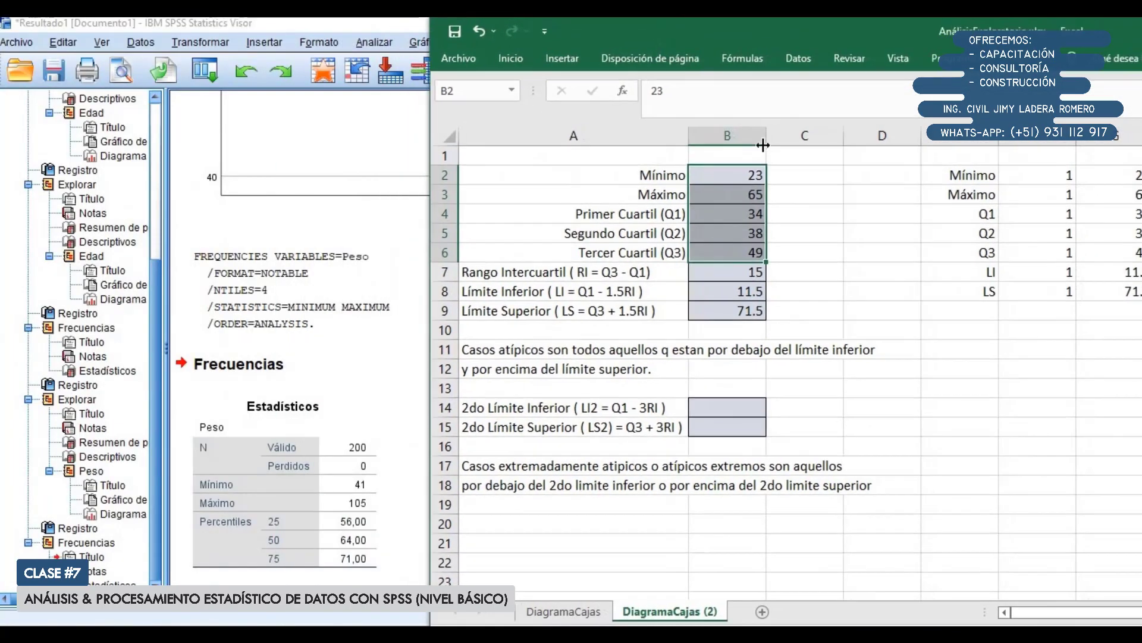
{"action": "key", "text": "Down"}
{"action": "left_click", "coordinate": [738, 170]}
{"action": "type", "text": "41"}
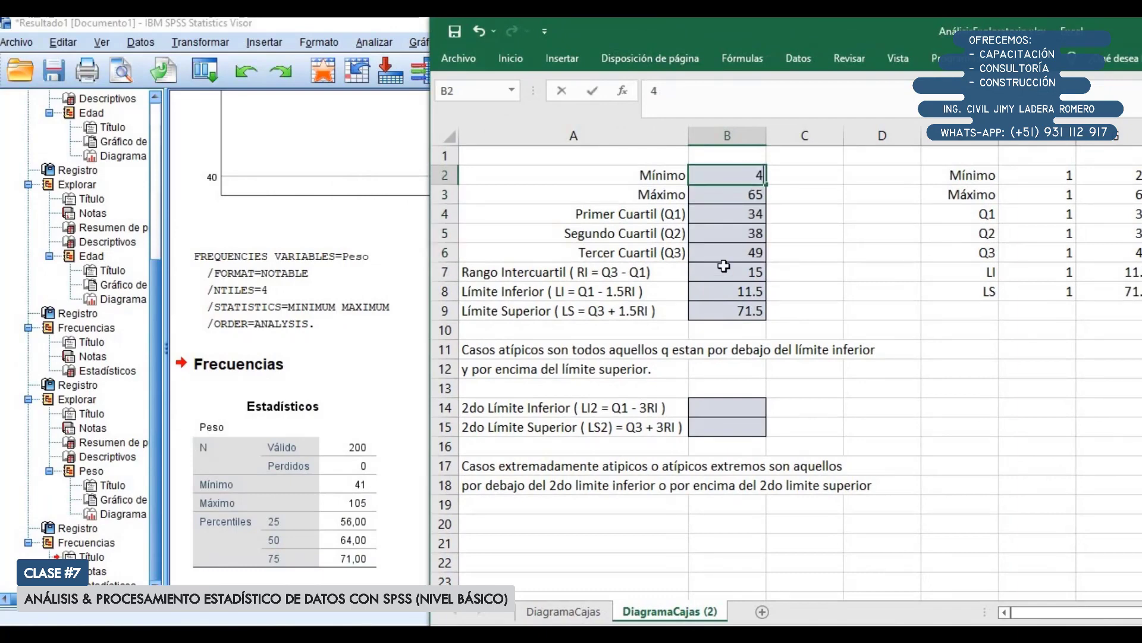
{"action": "key", "text": "Return"}
{"action": "type", "text": "105"}
{"action": "key", "text": "Return"}
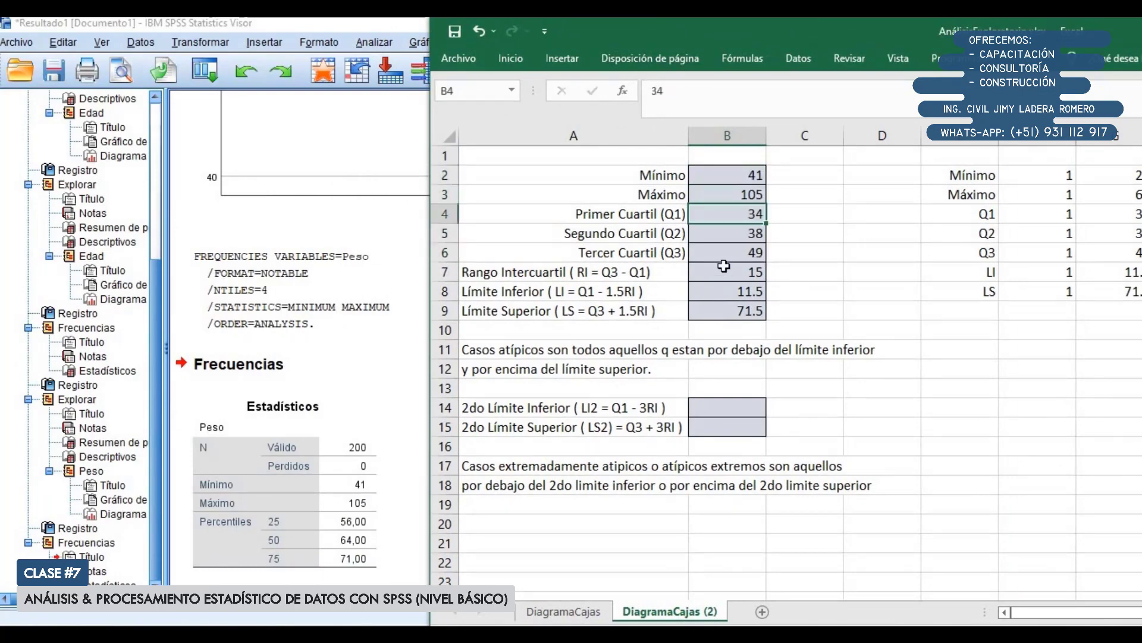
Step: Enter 56, 64 and 71 as the first, second and third quartiles, and maximize the Excel window
{"action": "type", "text": "56"}
{"action": "key", "text": "Return"}
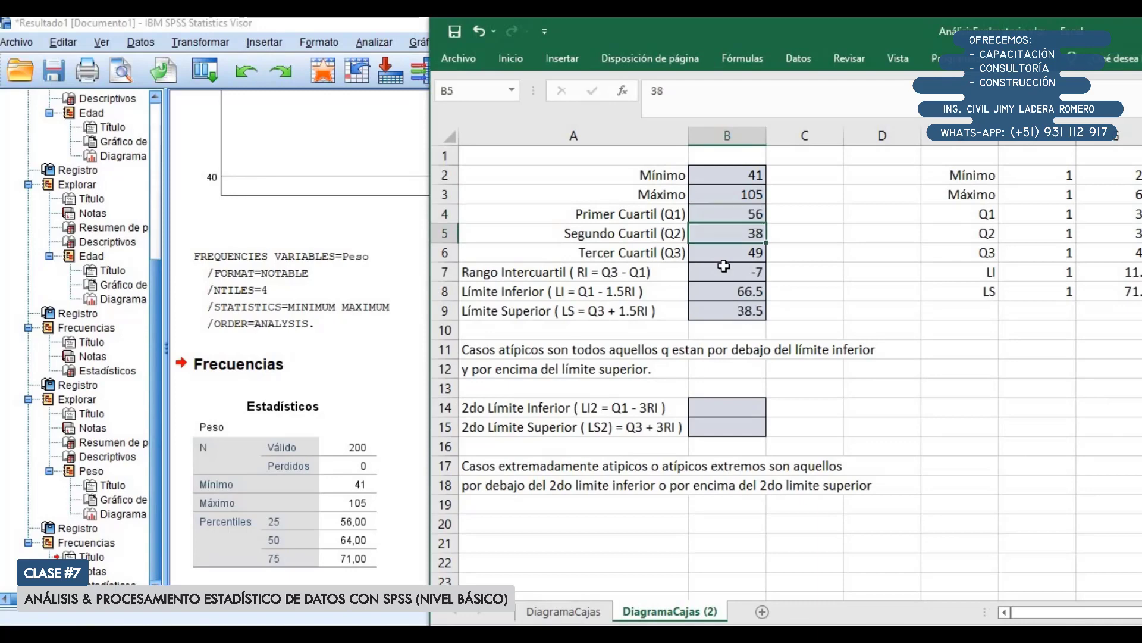
{"action": "type", "text": "64"}
{"action": "key", "text": "Return"}
{"action": "type", "text": "71"}
{"action": "key", "text": "Return"}
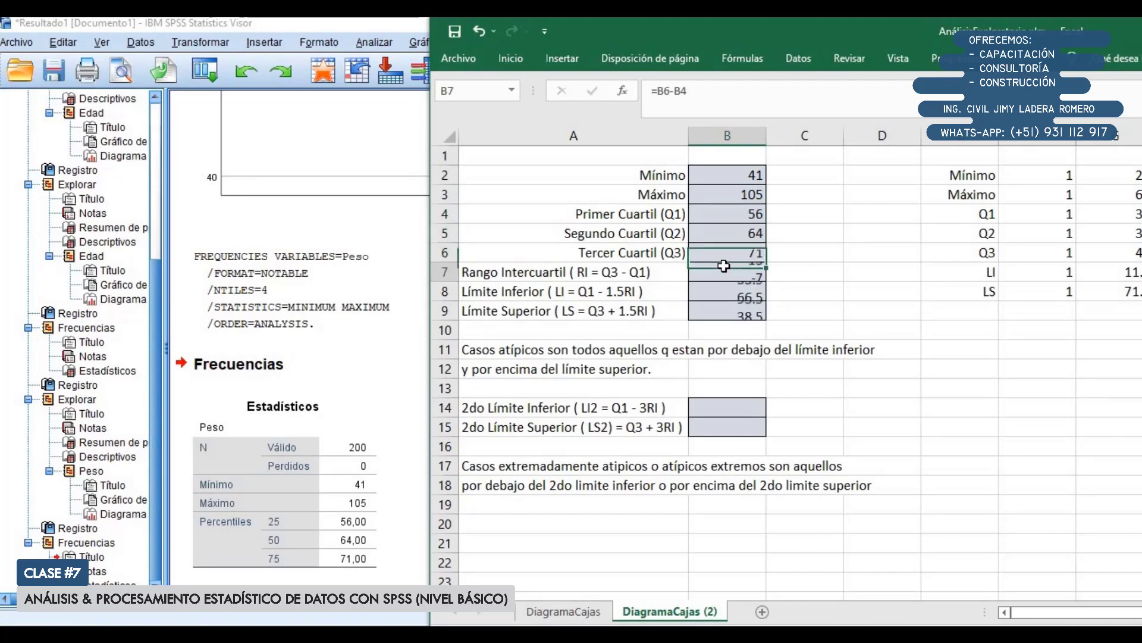
{"action": "double_click", "coordinate": [627, 28]}
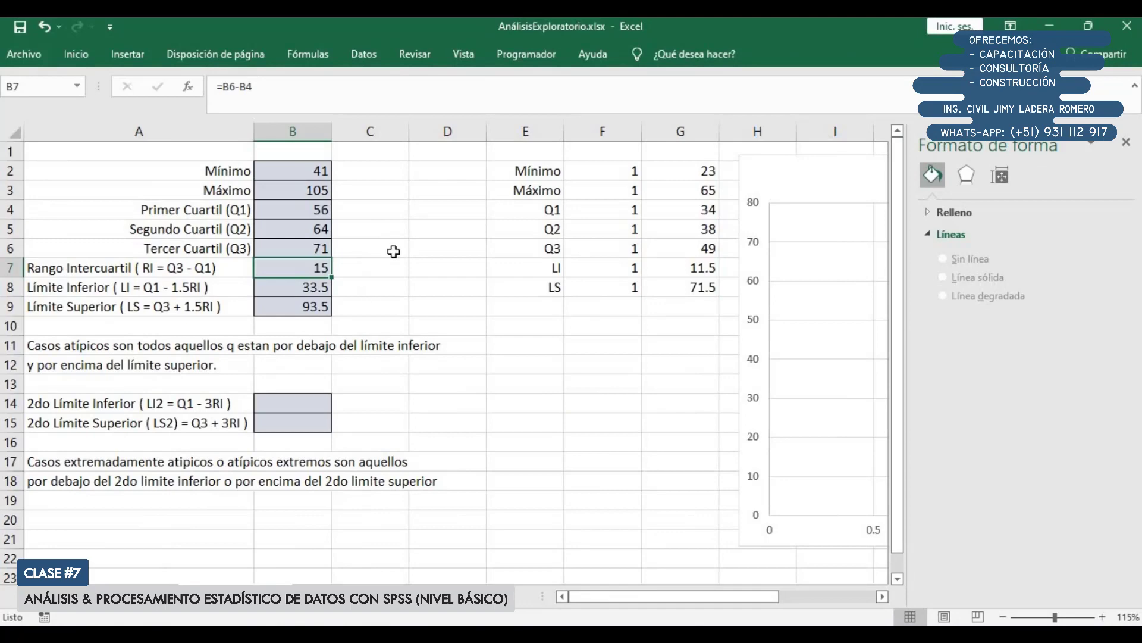
Step: Inspect the formulas behind Rango Intercuartil, Límite Inferior and Límite Superior in the calculation table
{"action": "scroll", "coordinate": [433, 252], "scroll_direction": "up", "scroll_amount": 1}
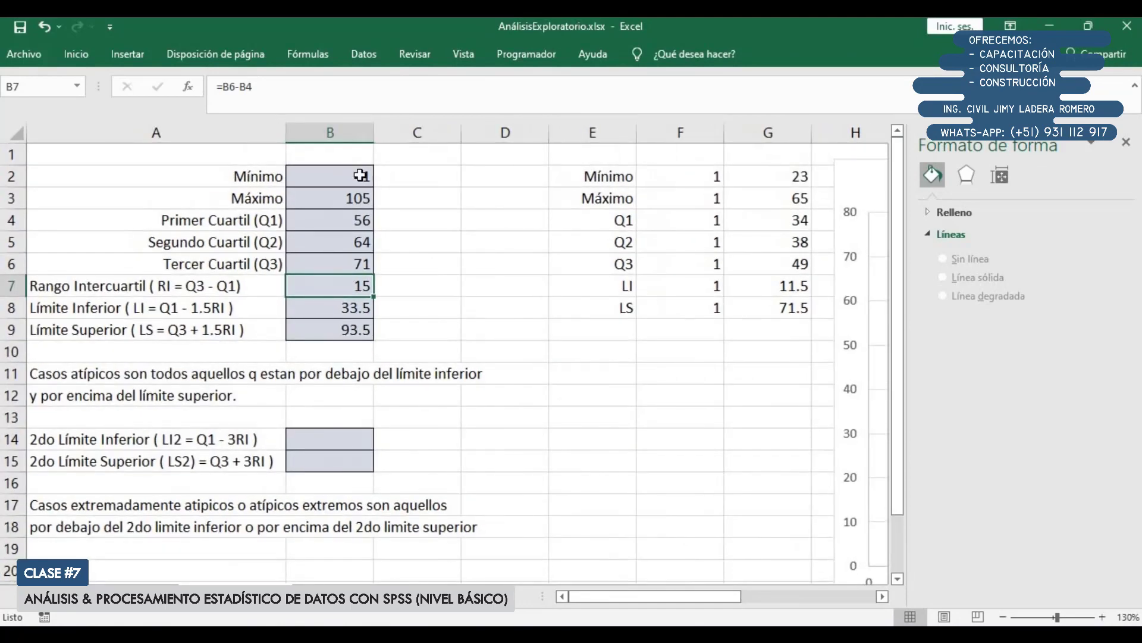
{"action": "double_click", "coordinate": [334, 290]}
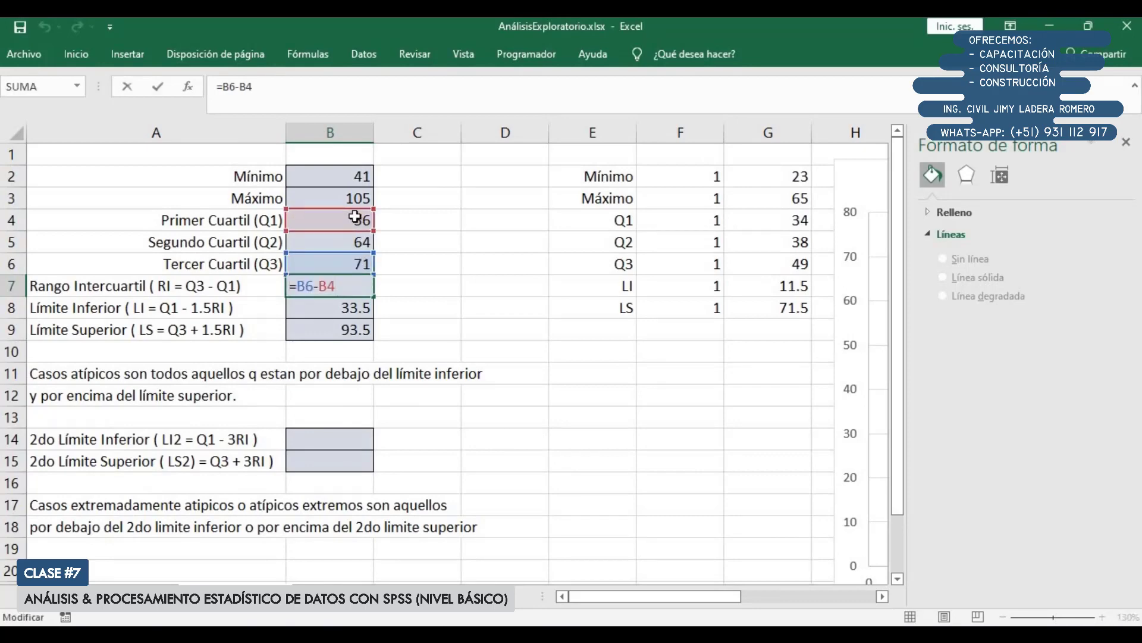
{"action": "key", "text": "Return"}
{"action": "type", "text": "."}
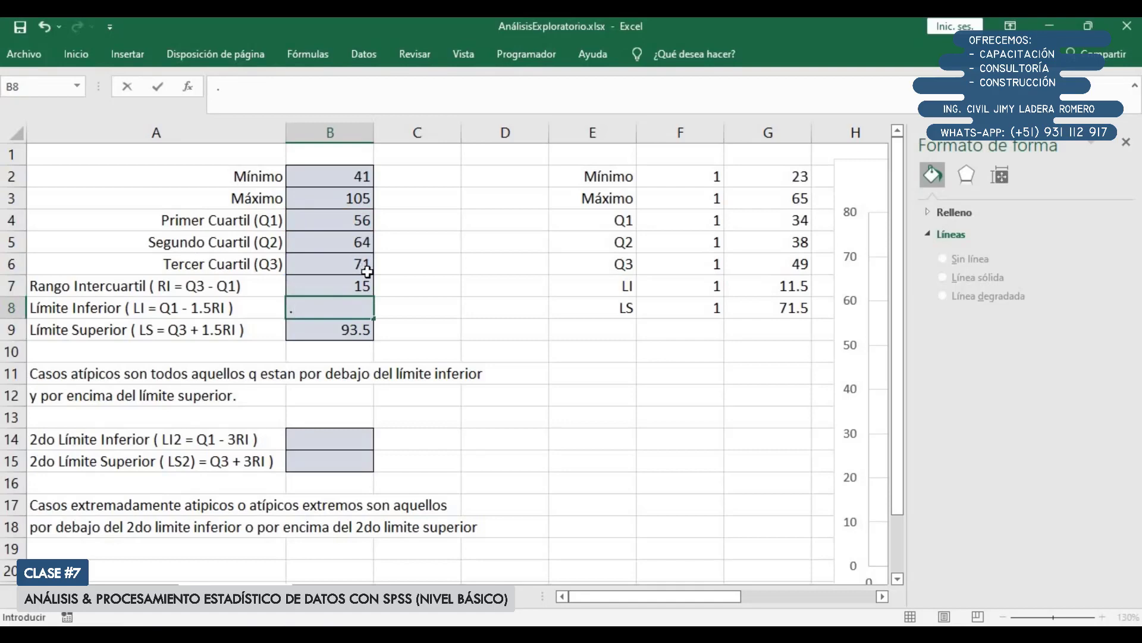
{"action": "key", "text": "Escape"}
{"action": "double_click", "coordinate": [353, 287]}
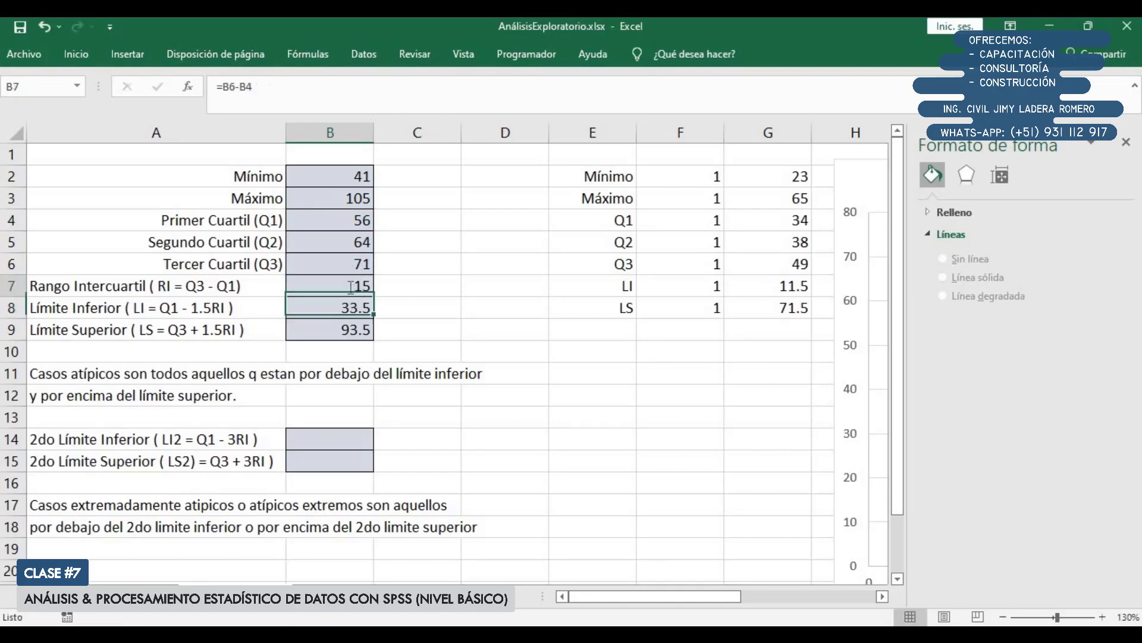
{"action": "left_click", "coordinate": [352, 309]}
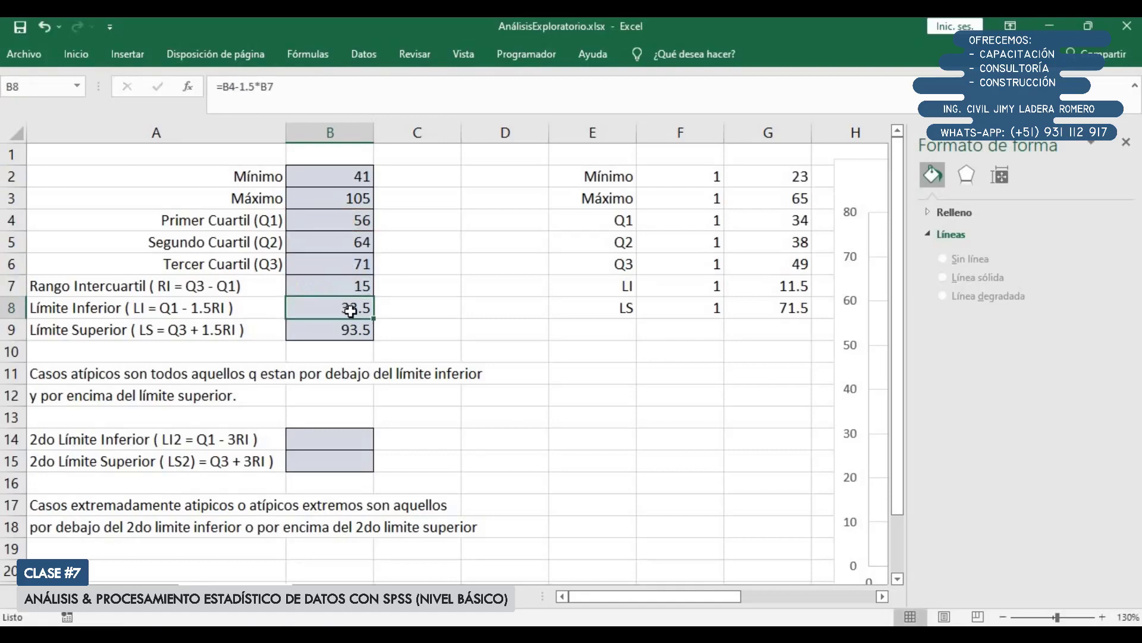
{"action": "double_click", "coordinate": [353, 308]}
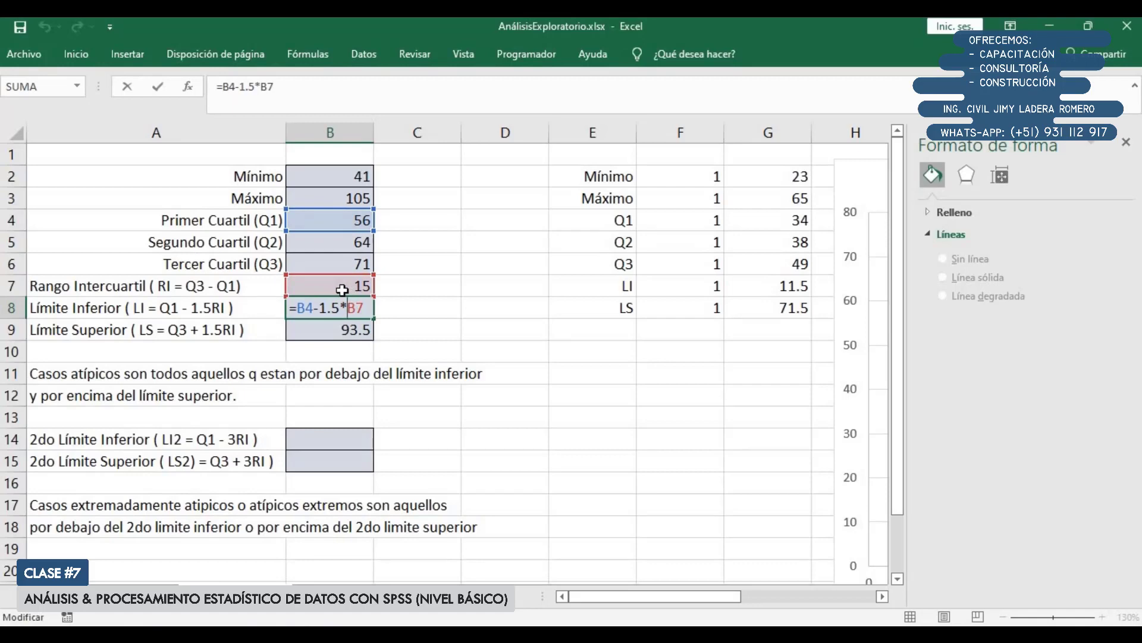
{"action": "key", "text": "Return"}
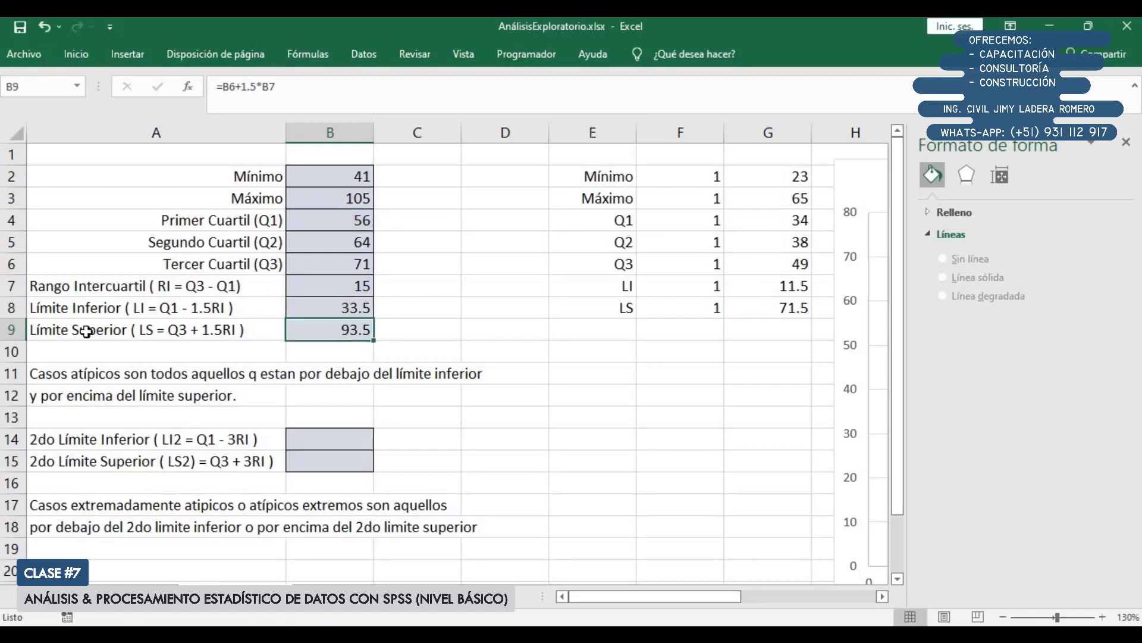
{"action": "double_click", "coordinate": [349, 331]}
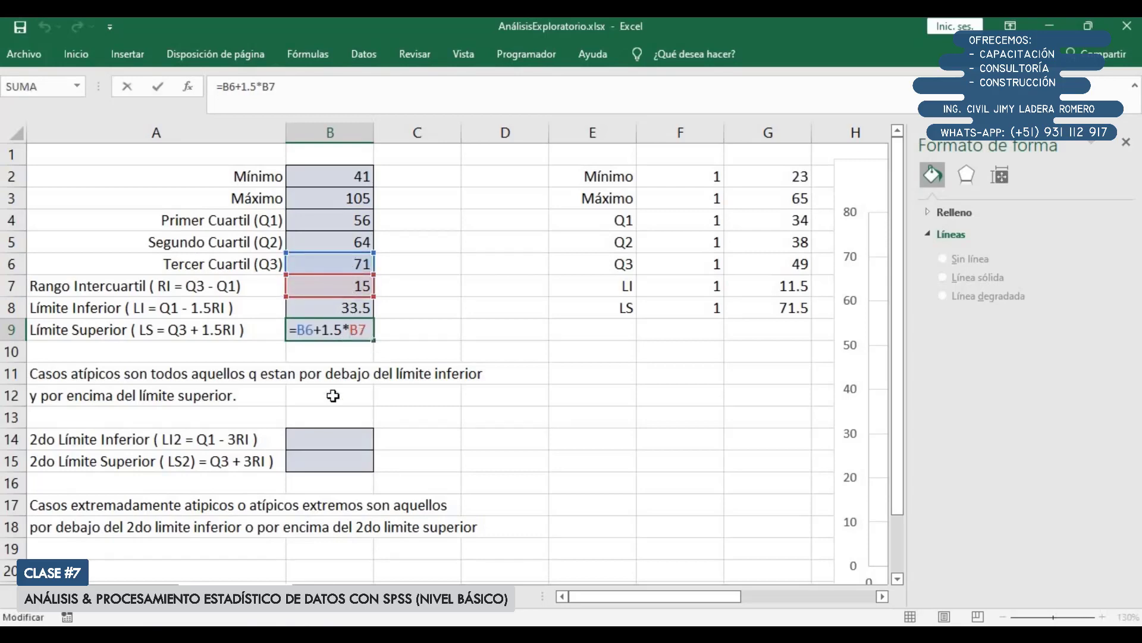
{"action": "key", "text": "Return"}
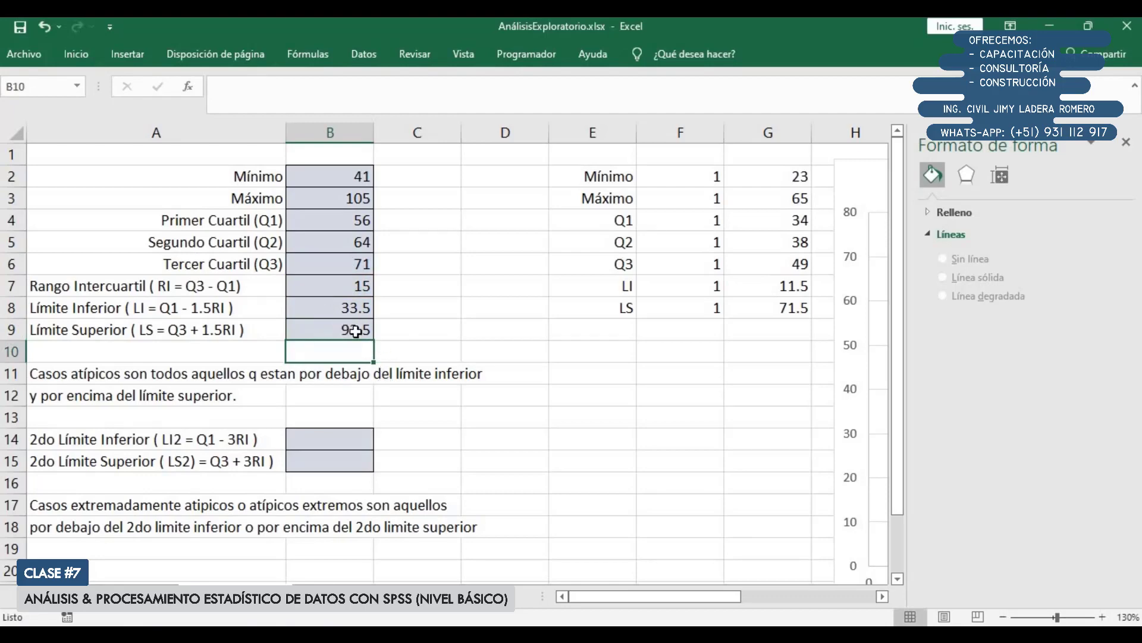
{"action": "left_click_drag", "start_coordinate": [353, 308], "coordinate": [357, 329]}
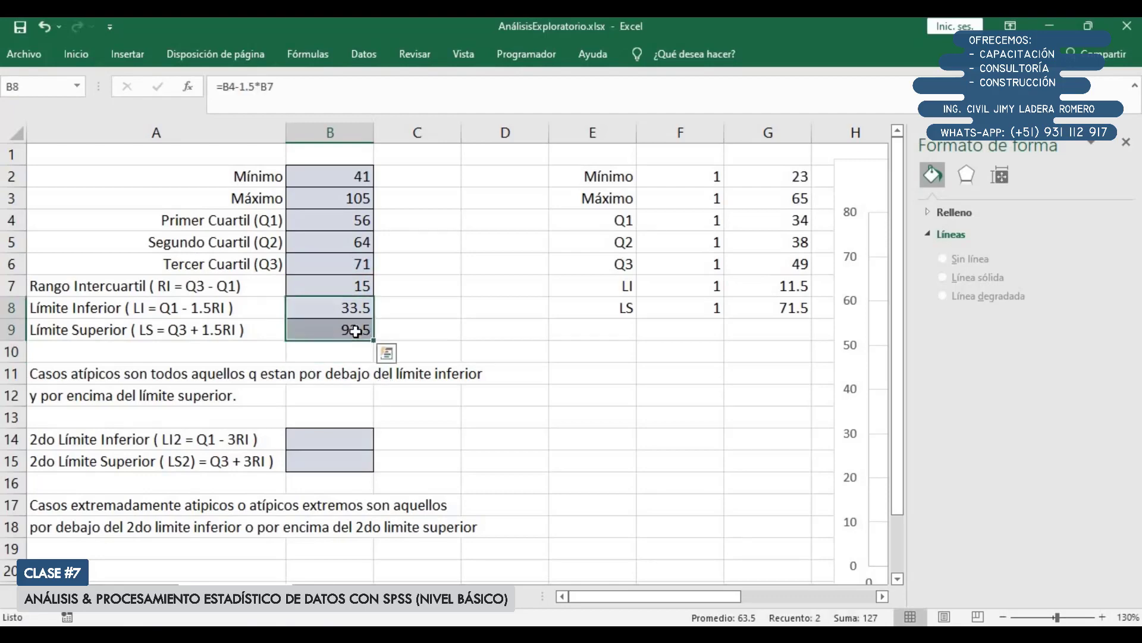
Step: Narrow column F and enter 41 as Mínimo and 105 as Máximo in the chart's data table
{"action": "left_click", "coordinate": [757, 178]}
{"action": "left_click_drag", "start_coordinate": [705, 134], "coordinate": [679, 134]}
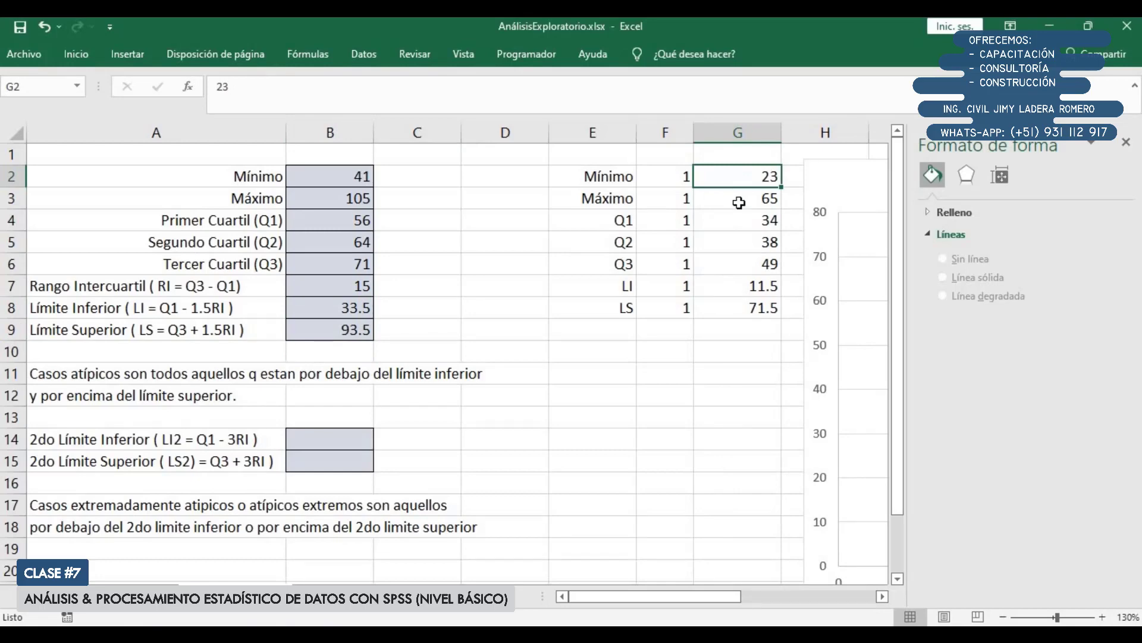
{"action": "type", "text": "41"}
{"action": "key", "text": "Return"}
{"action": "type", "text": "105"}
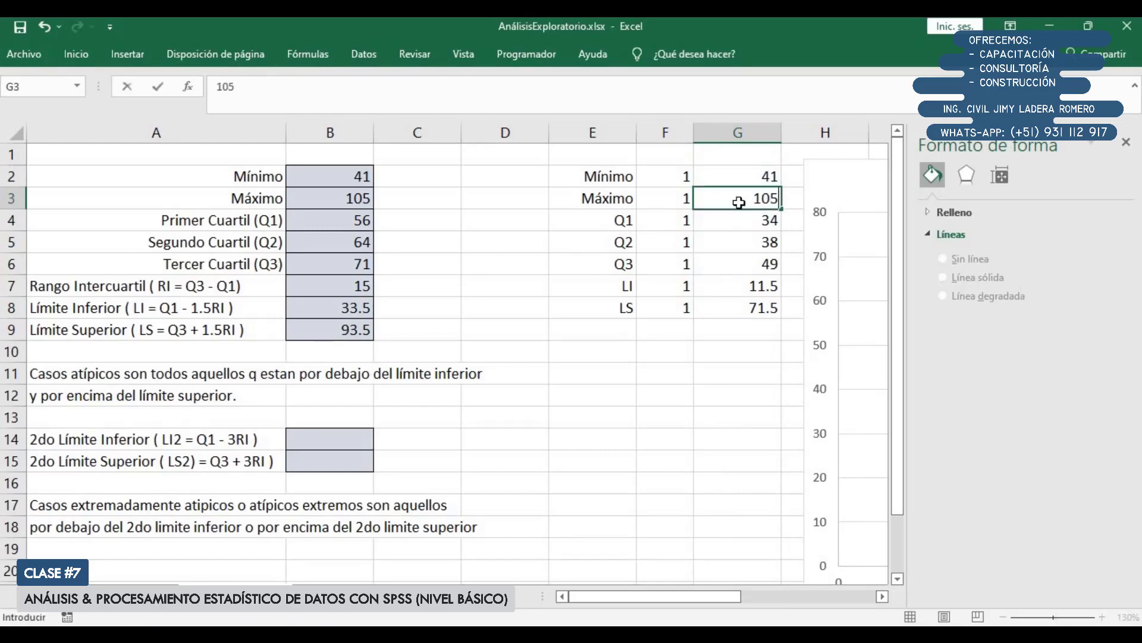
{"action": "key", "text": "Return"}
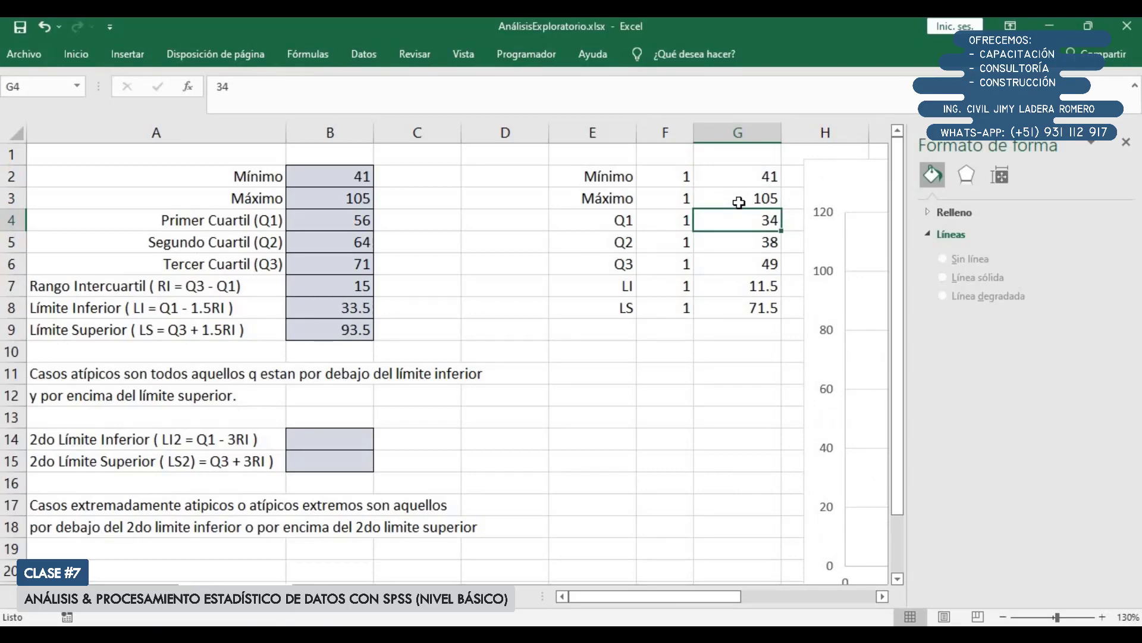
Step: Enter 56, 64 and 71 as Q1, Q2 and Q3 in the chart's data table
{"action": "type", "text": "56"}
{"action": "key", "text": "Return"}
{"action": "type", "text": "64"}
{"action": "key", "text": "Return"}
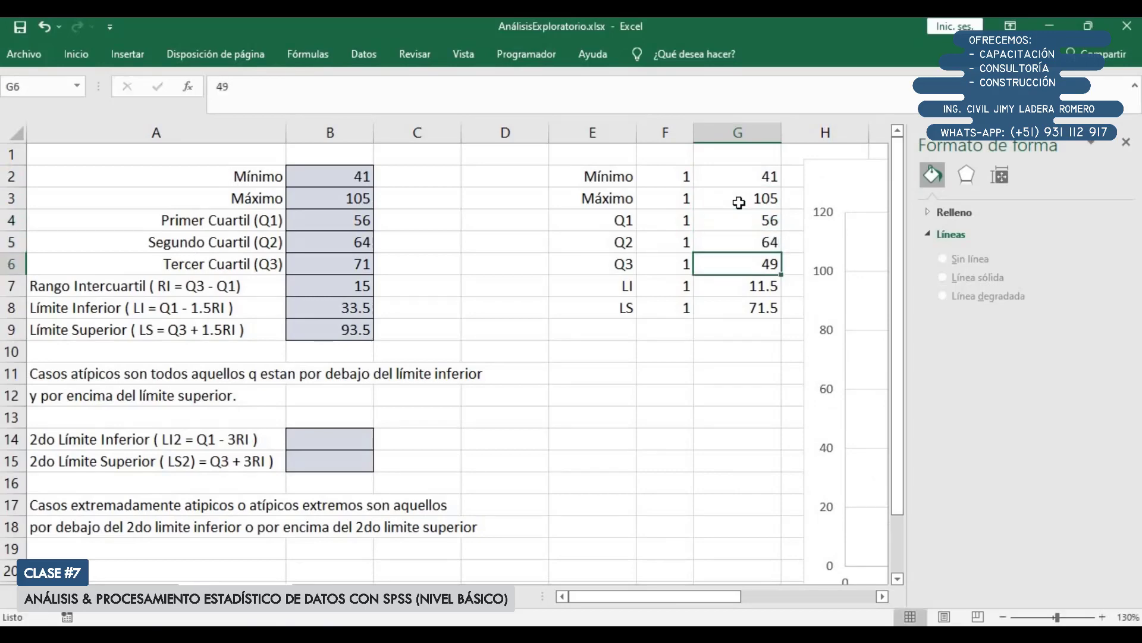
{"action": "type", "text": "71"}
{"action": "key", "text": "Return"}
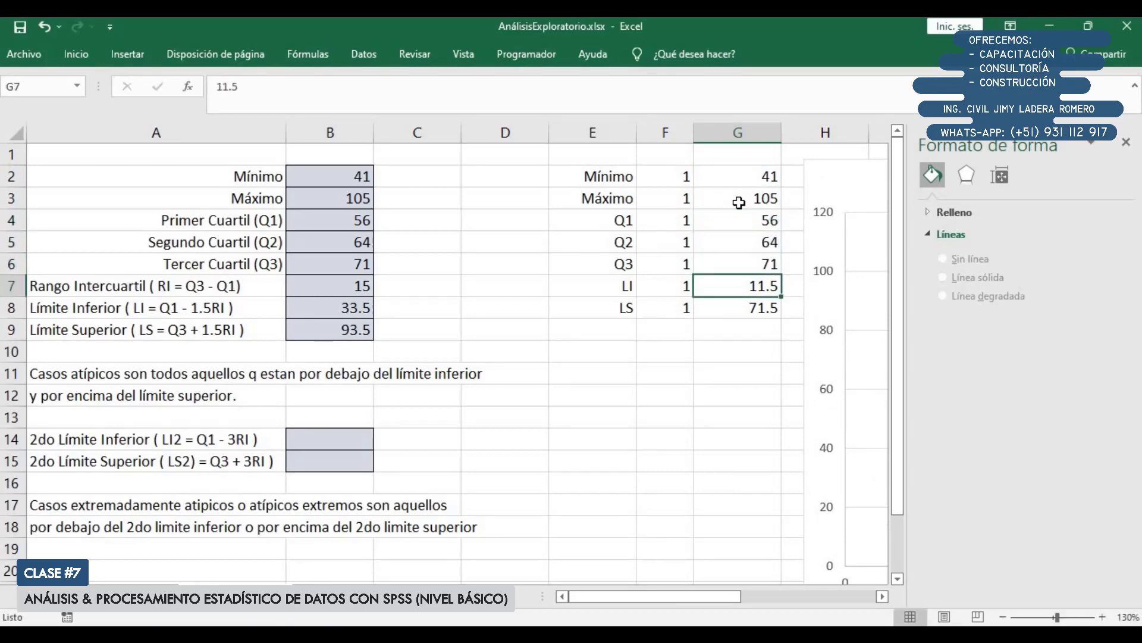
Step: Enter 33.5 as LI and 93.5 as LS in the chart's data table
{"action": "type", "text": "33."}
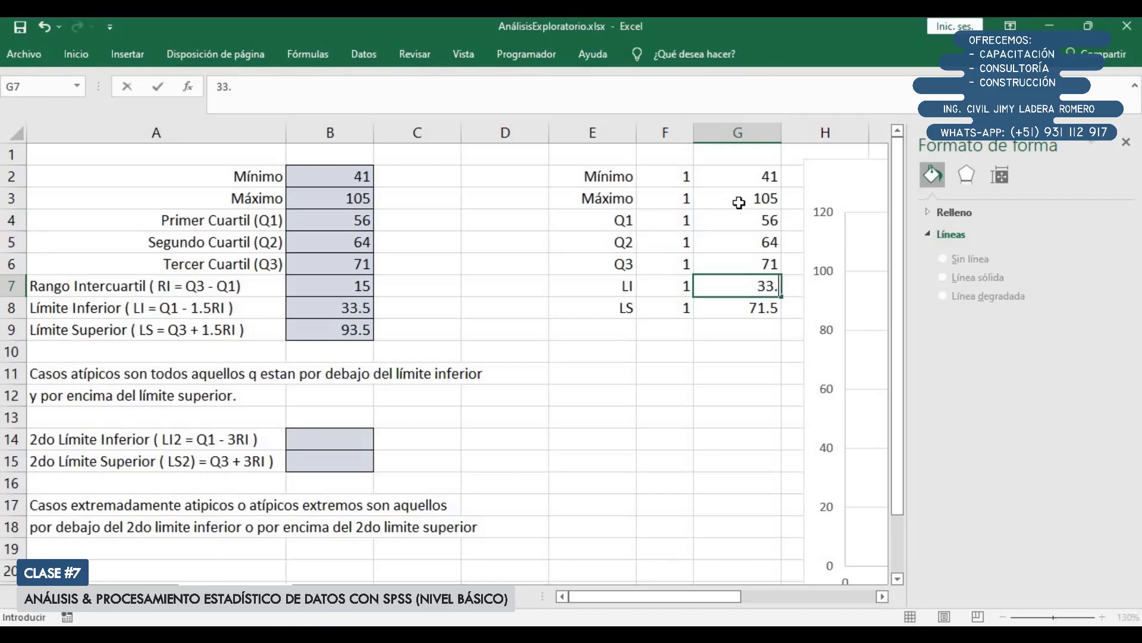
{"action": "type", "text": "5"}
{"action": "key", "text": "Return"}
{"action": "type", "text": "93."}
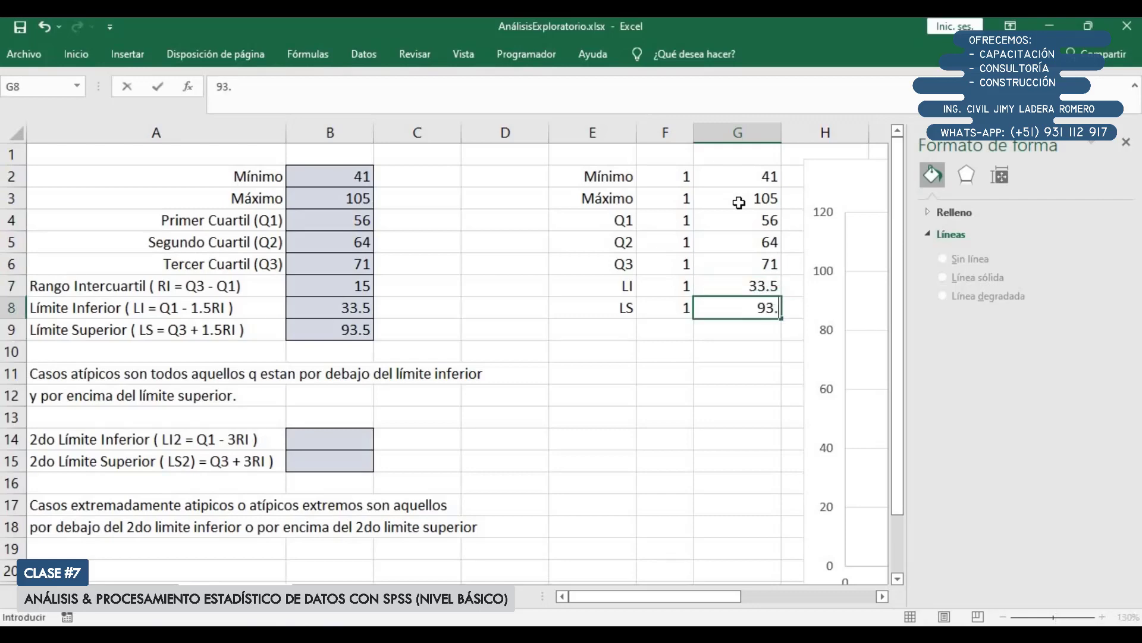
{"action": "type", "text": "5"}
{"action": "key", "text": "Return"}
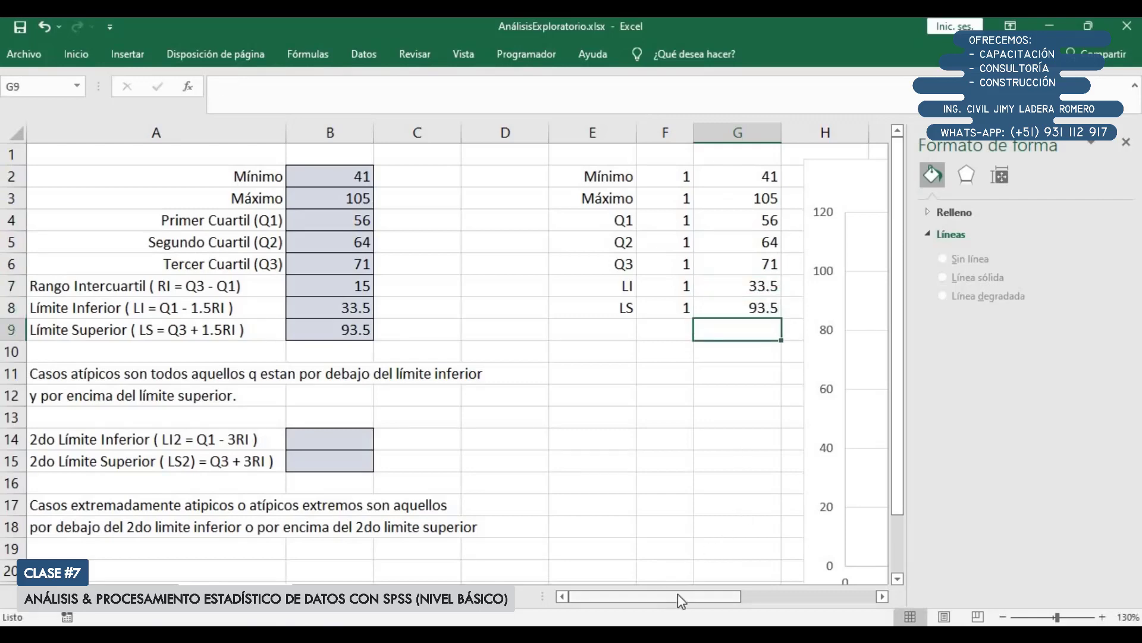
Step: Fit the rectangle in the chart between the Q1 and Q3 points and align the median line with Q2
{"action": "left_click_drag", "start_coordinate": [677, 593], "coordinate": [712, 594]}
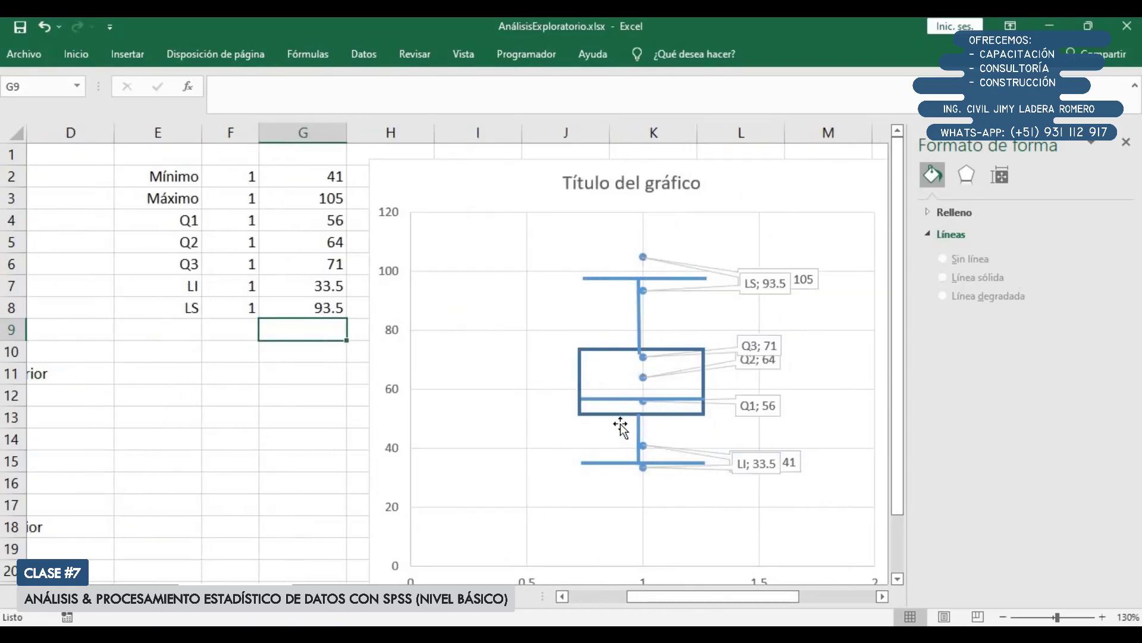
{"action": "left_click", "coordinate": [625, 476]}
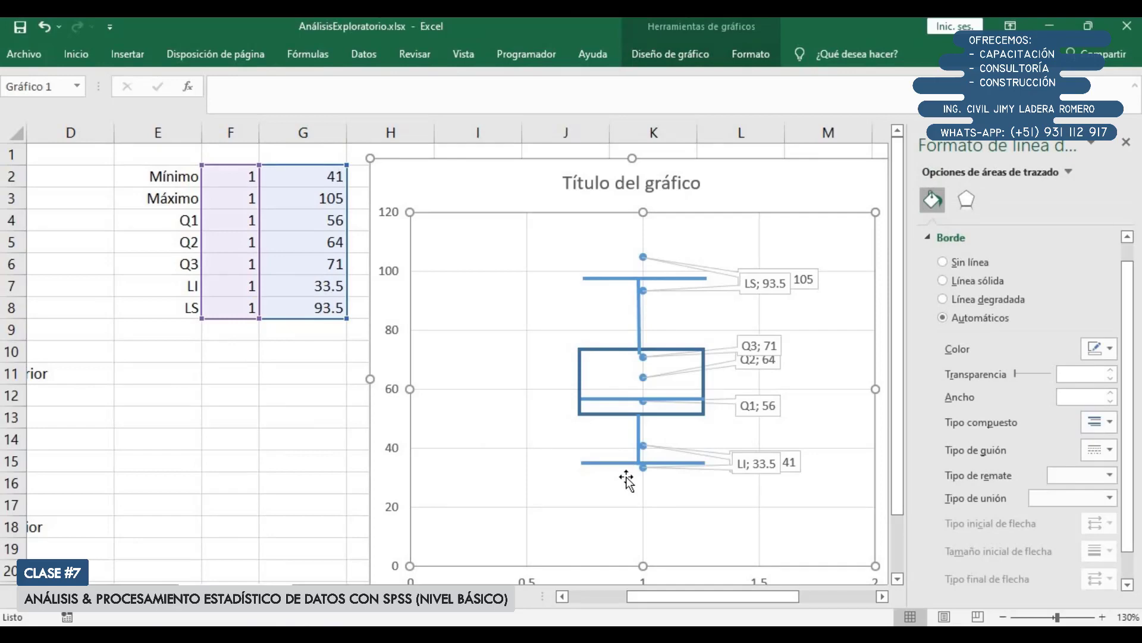
{"action": "left_click", "coordinate": [621, 414]}
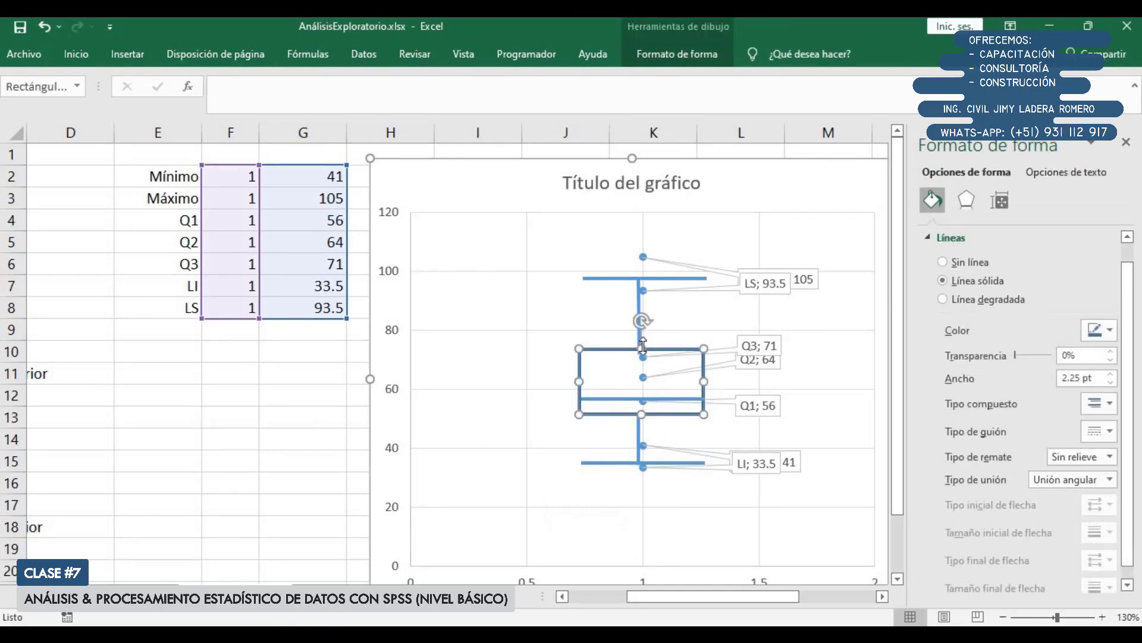
{"action": "left_click_drag", "start_coordinate": [646, 350], "coordinate": [646, 356]}
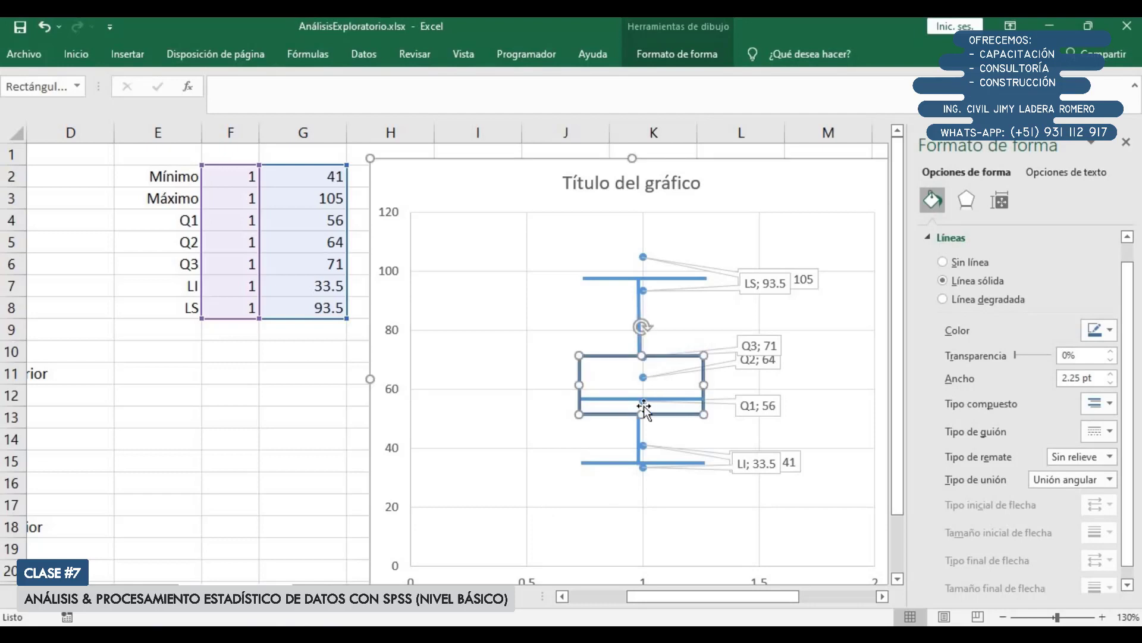
{"action": "left_click_drag", "start_coordinate": [651, 411], "coordinate": [627, 400]}
{"action": "left_click", "coordinate": [640, 400]}
{"action": "key", "text": "Tab"}
{"action": "left_click", "coordinate": [627, 407]}
{"action": "left_click_drag", "start_coordinate": [646, 348], "coordinate": [646, 356]}
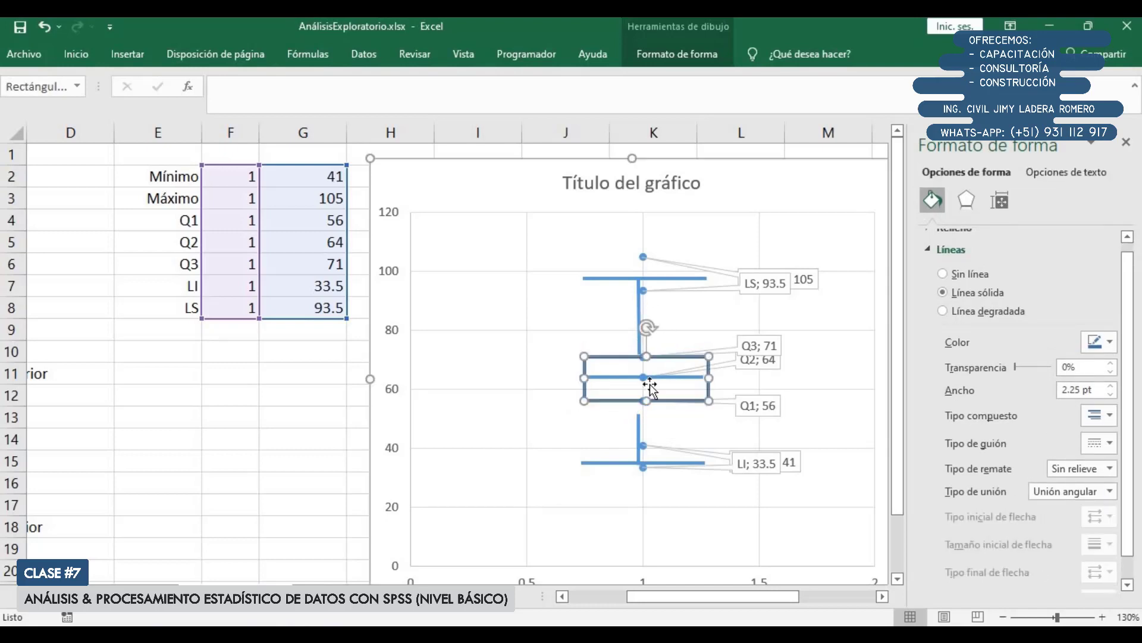
{"action": "left_click_drag", "start_coordinate": [625, 401], "coordinate": [626, 403]}
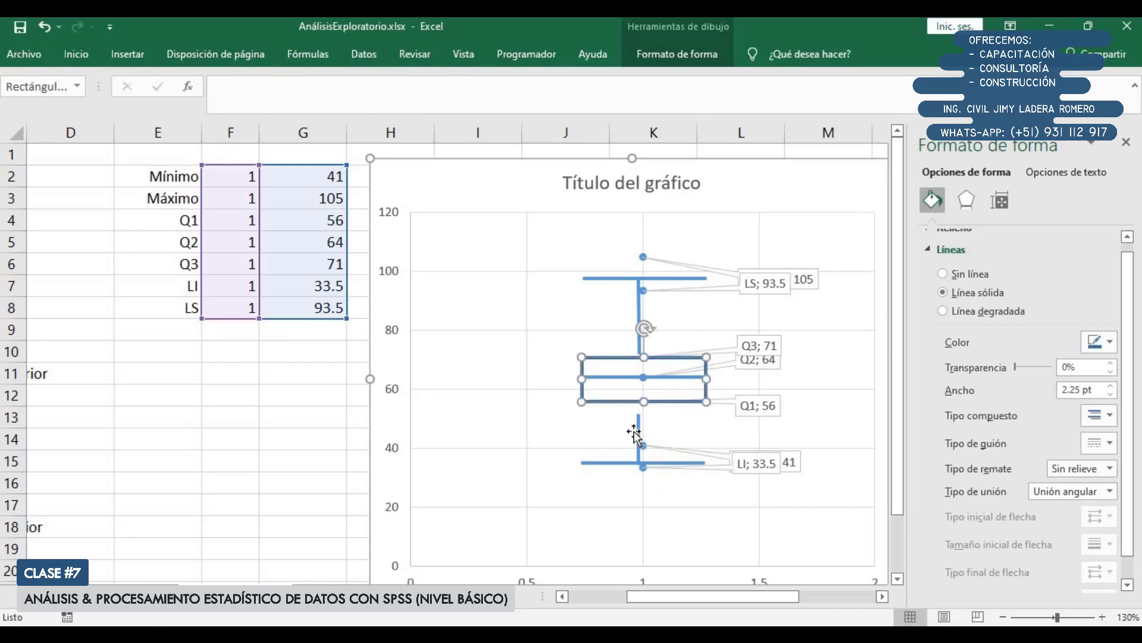
Step: Move the lower whisker and its cap line clear of the points, and shift the LI label below the Mínimo label
{"action": "left_click_drag", "start_coordinate": [636, 426], "coordinate": [590, 421]}
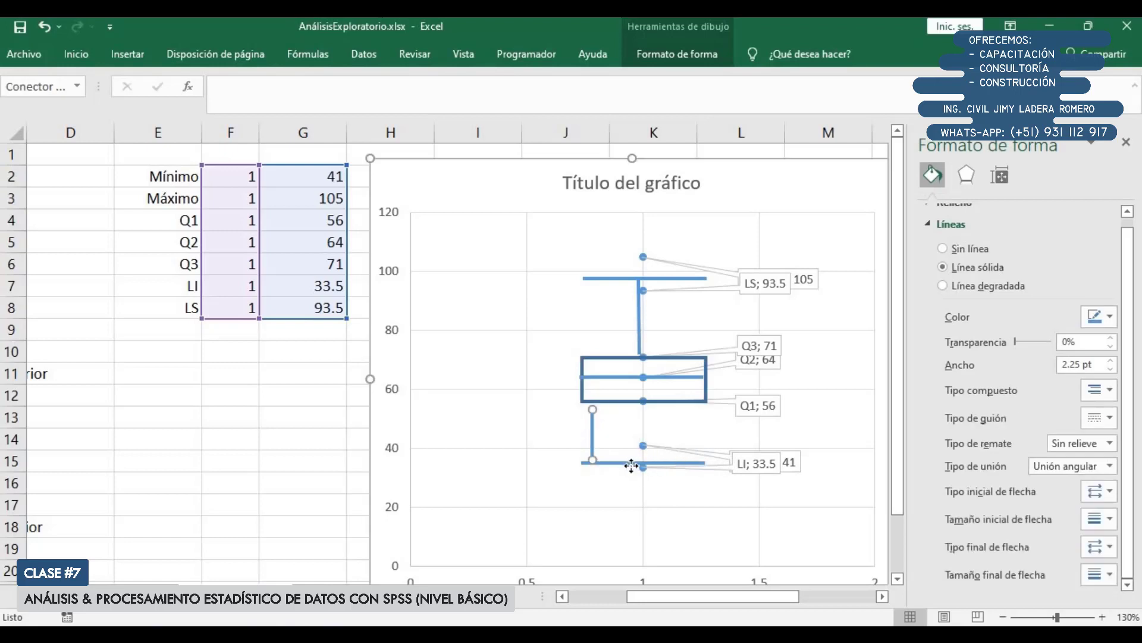
{"action": "left_click_drag", "start_coordinate": [631, 463], "coordinate": [644, 491]}
{"action": "left_click", "coordinate": [773, 478]}
{"action": "left_click", "coordinate": [774, 476]}
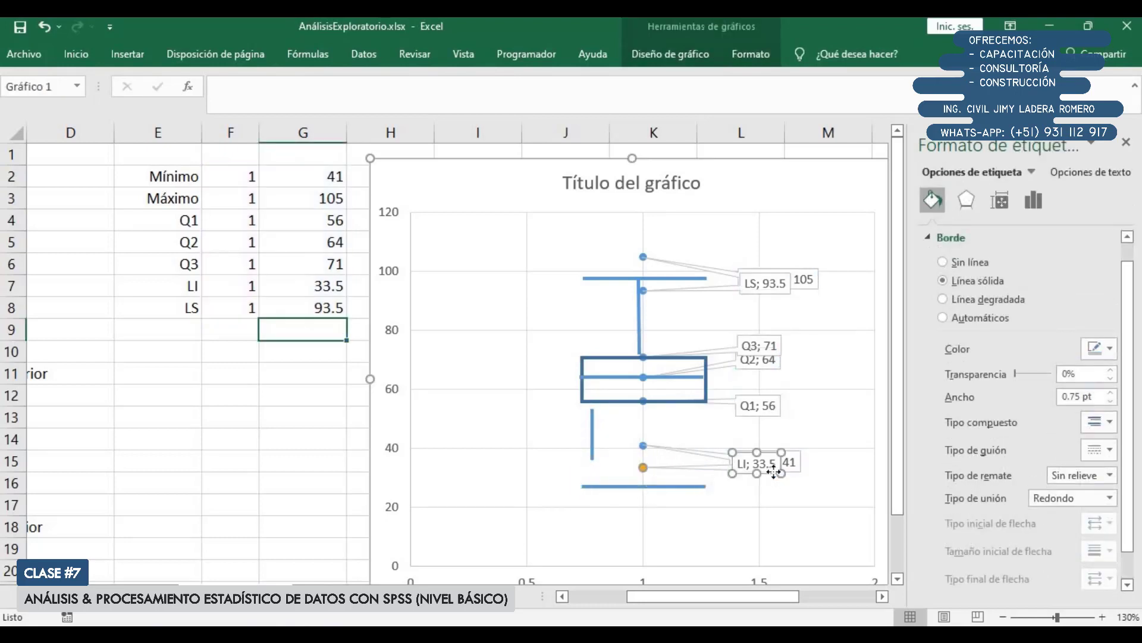
{"action": "left_click_drag", "start_coordinate": [780, 488], "coordinate": [782, 518]}
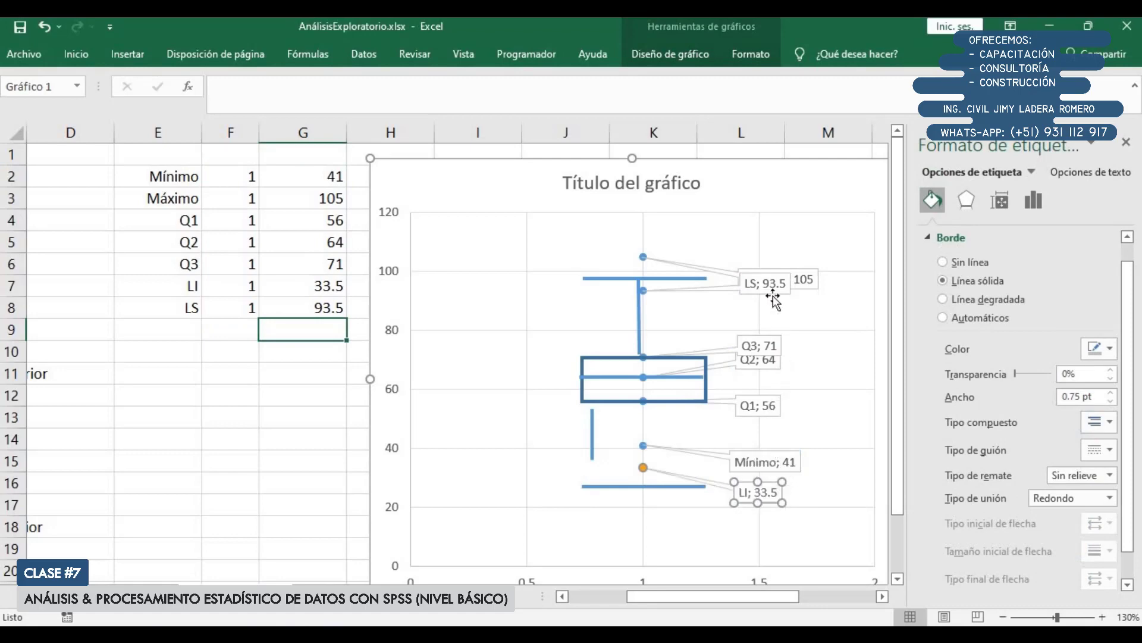
Step: Move the Máximo label above the LS label and the Q3 label above the Q2 label
{"action": "left_click", "coordinate": [803, 275]}
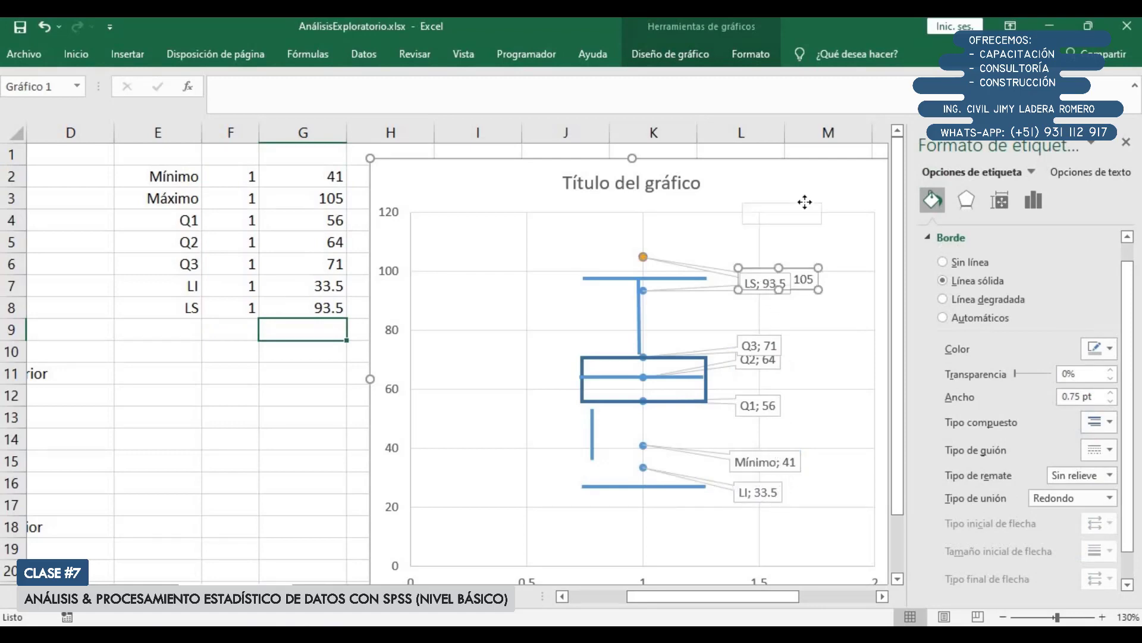
{"action": "left_click_drag", "start_coordinate": [805, 202], "coordinate": [802, 227]}
{"action": "left_click", "coordinate": [771, 334]}
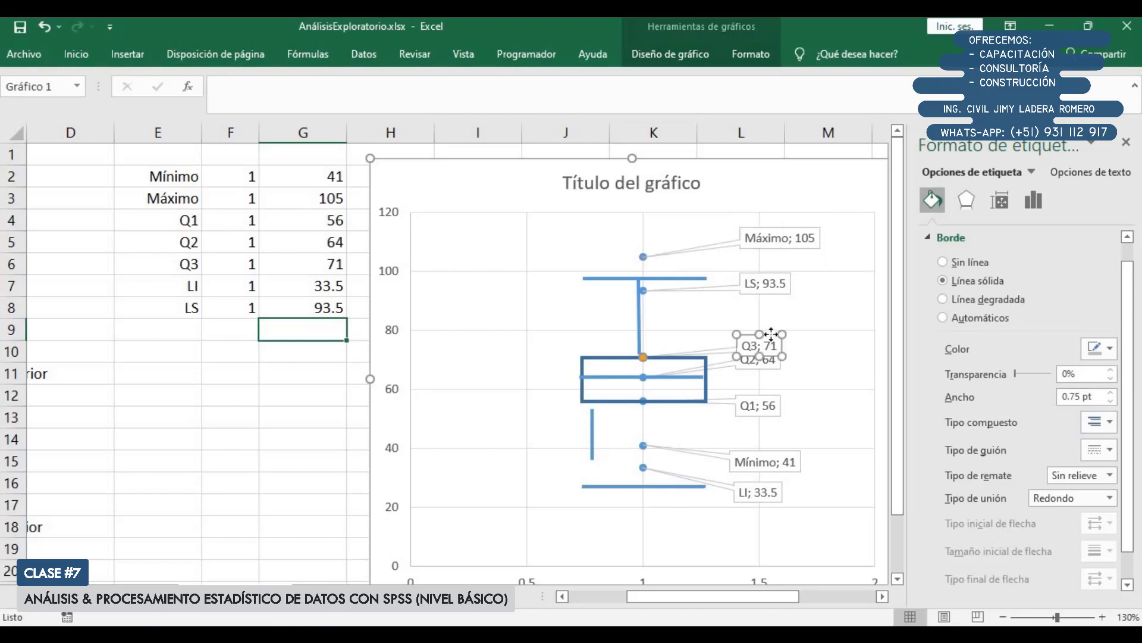
{"action": "left_click_drag", "start_coordinate": [771, 334], "coordinate": [771, 320]}
{"action": "left_click", "coordinate": [766, 402]}
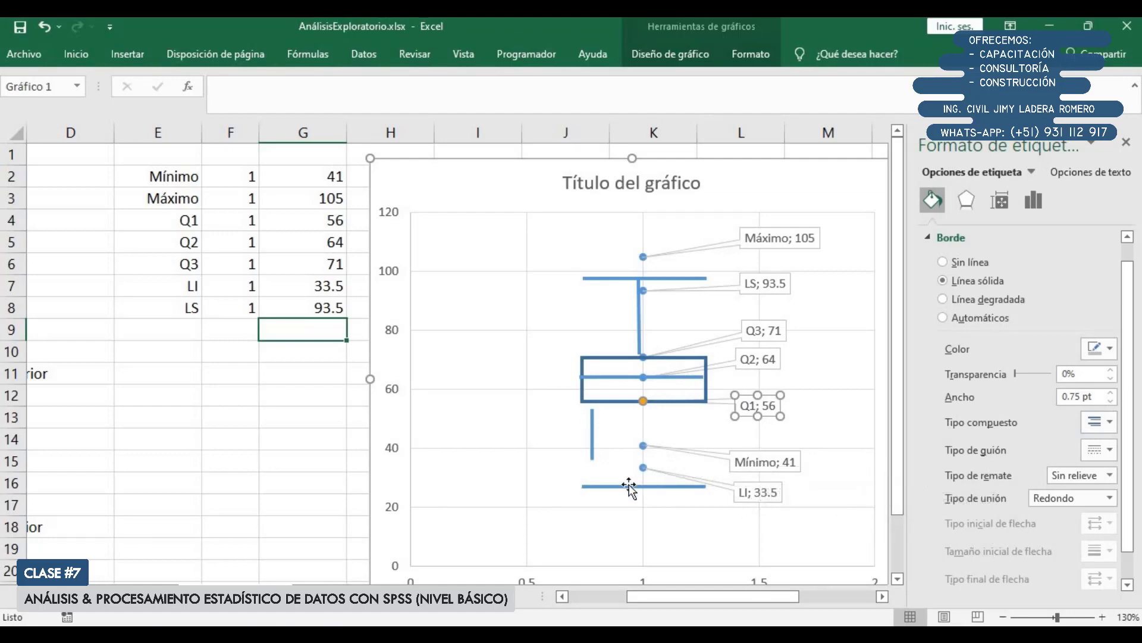
Step: Align the lower cap line with Mínimo and the upper cap line with LS, and place the upper whisker between LS and Q3
{"action": "left_click_drag", "start_coordinate": [632, 479], "coordinate": [629, 447]}
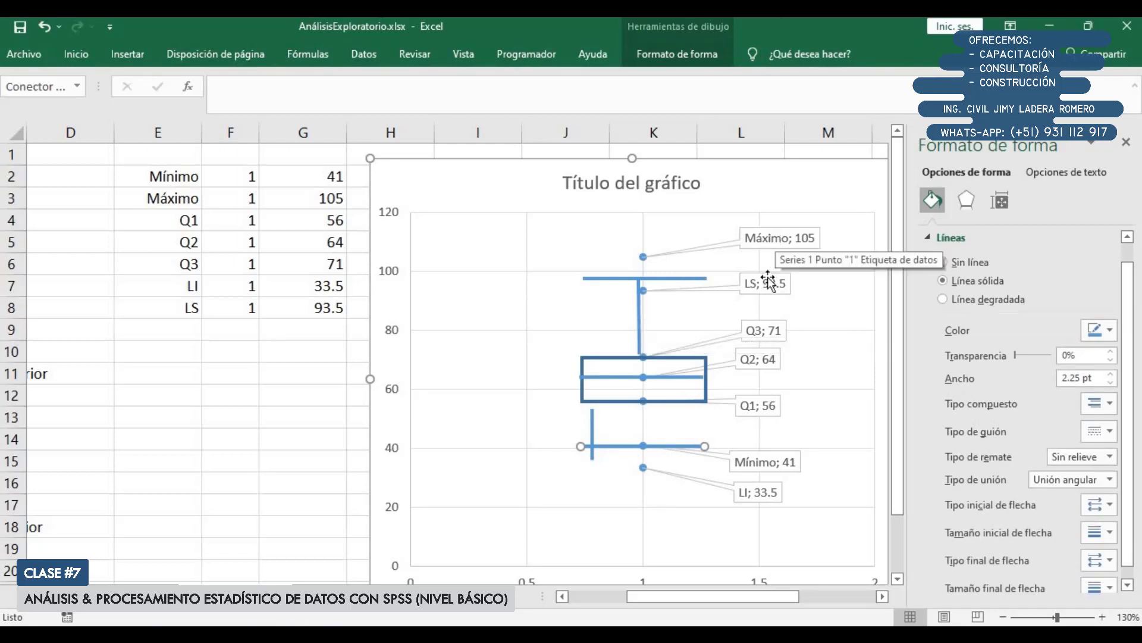
{"action": "left_click_drag", "start_coordinate": [641, 314], "coordinate": [555, 304]}
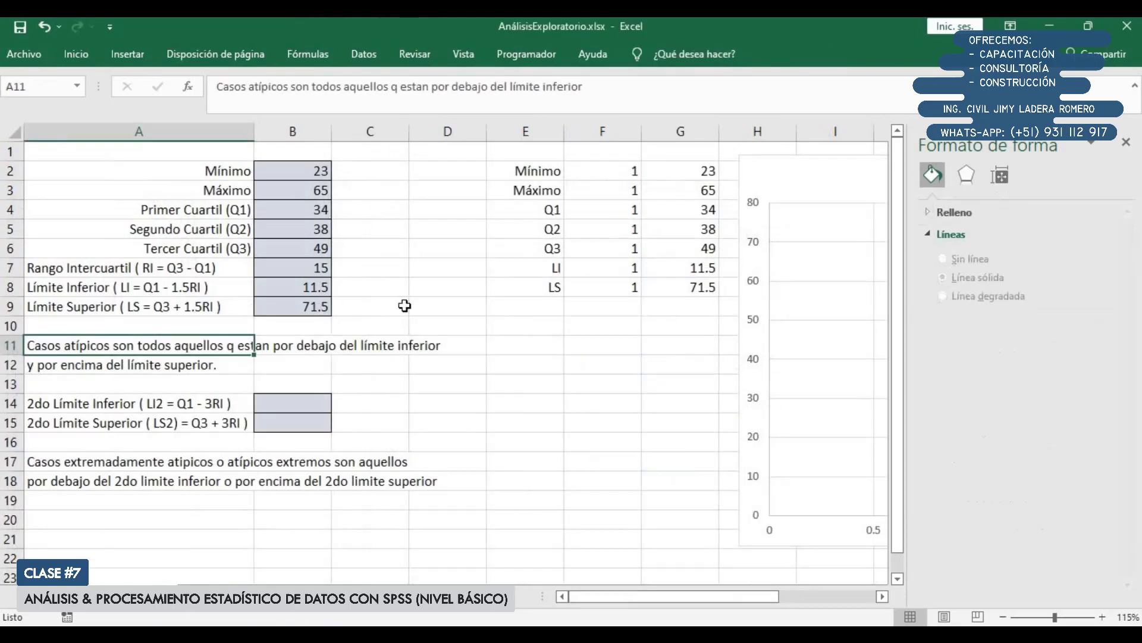
{"action": "left_click_drag", "start_coordinate": [573, 602], "coordinate": [683, 587]}
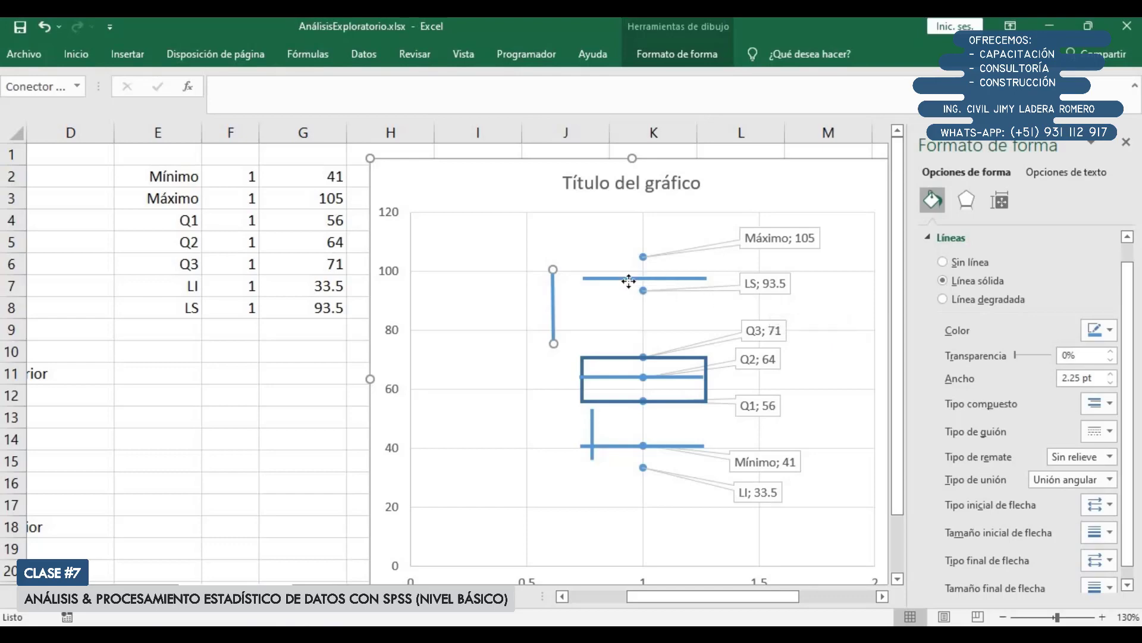
{"action": "left_click_drag", "start_coordinate": [632, 278], "coordinate": [633, 291]}
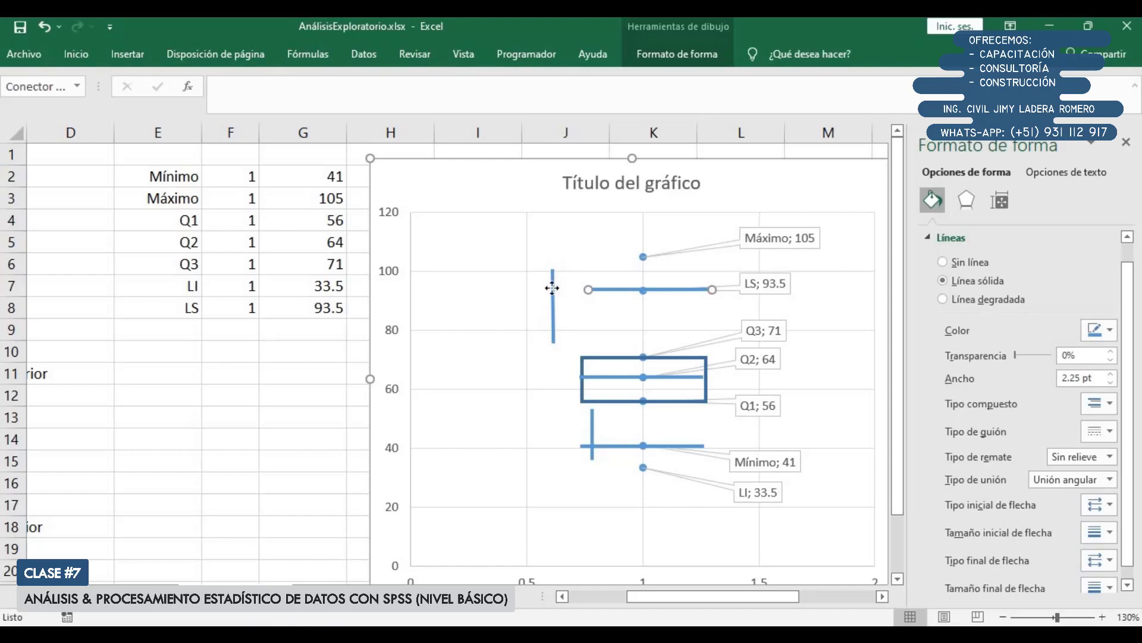
{"action": "left_click_drag", "start_coordinate": [552, 288], "coordinate": [643, 308]}
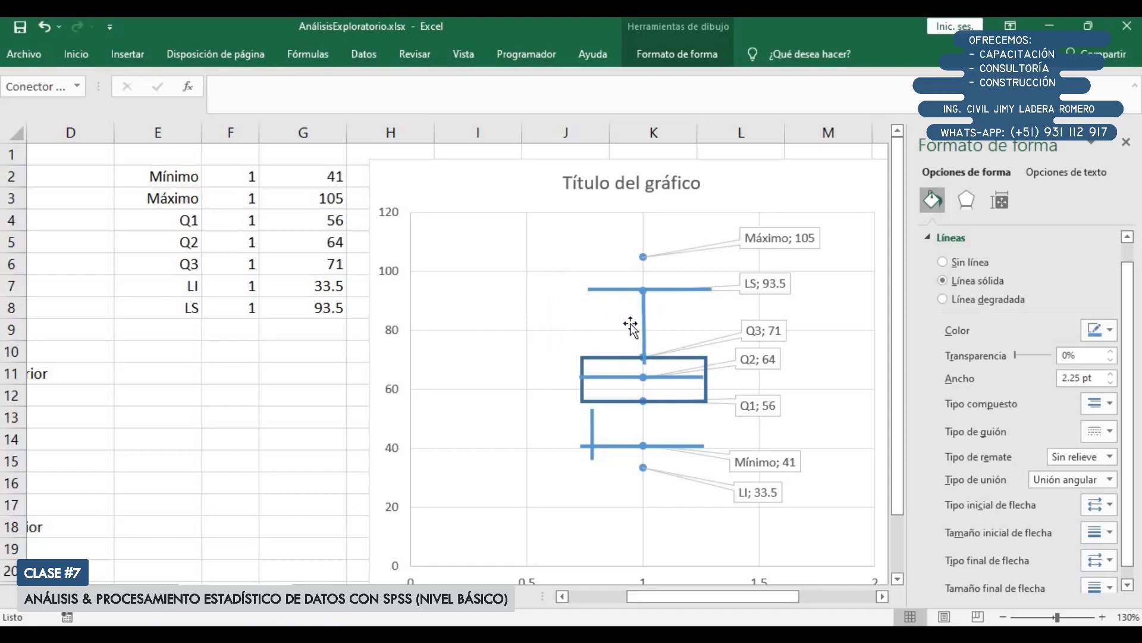
Step: Align the upper whisker's lower end with Q3 and place the lower whisker between the Q1 and Mínimo points
{"action": "left_click", "coordinate": [631, 326]}
{"action": "left_click_drag", "start_coordinate": [645, 363], "coordinate": [644, 358]}
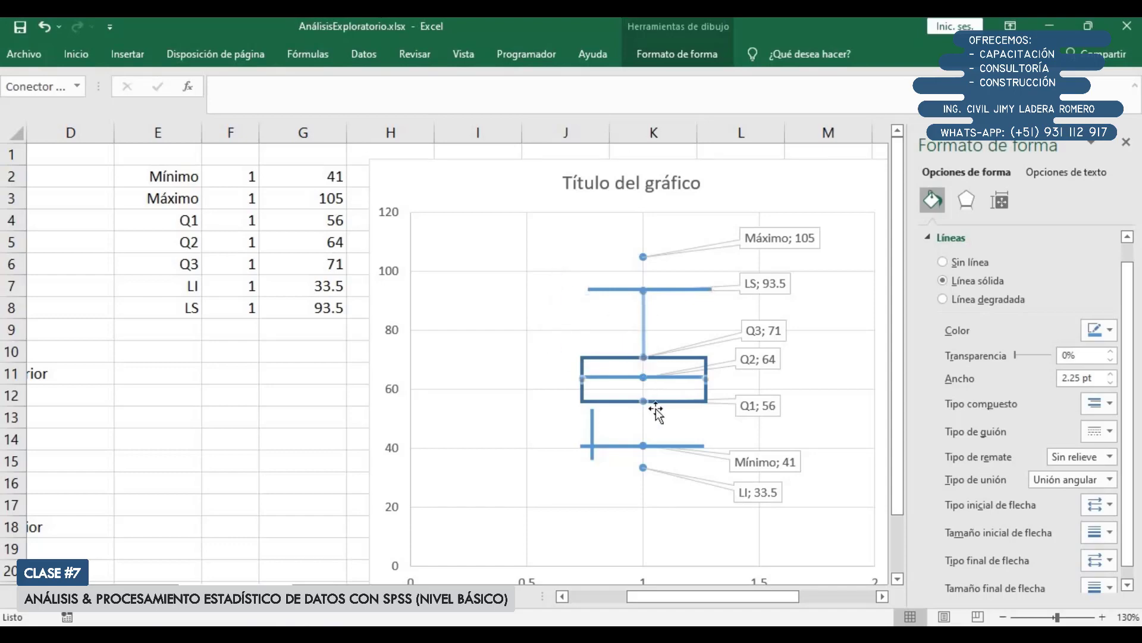
{"action": "left_click_drag", "start_coordinate": [595, 434], "coordinate": [647, 424]}
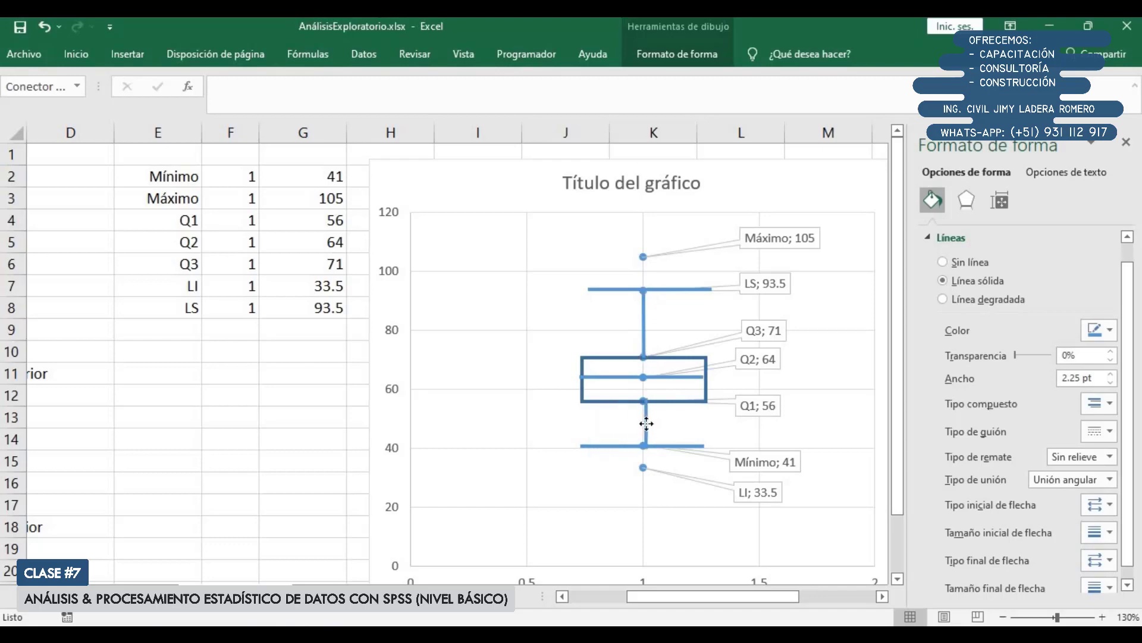
{"action": "left_click", "coordinate": [592, 474]}
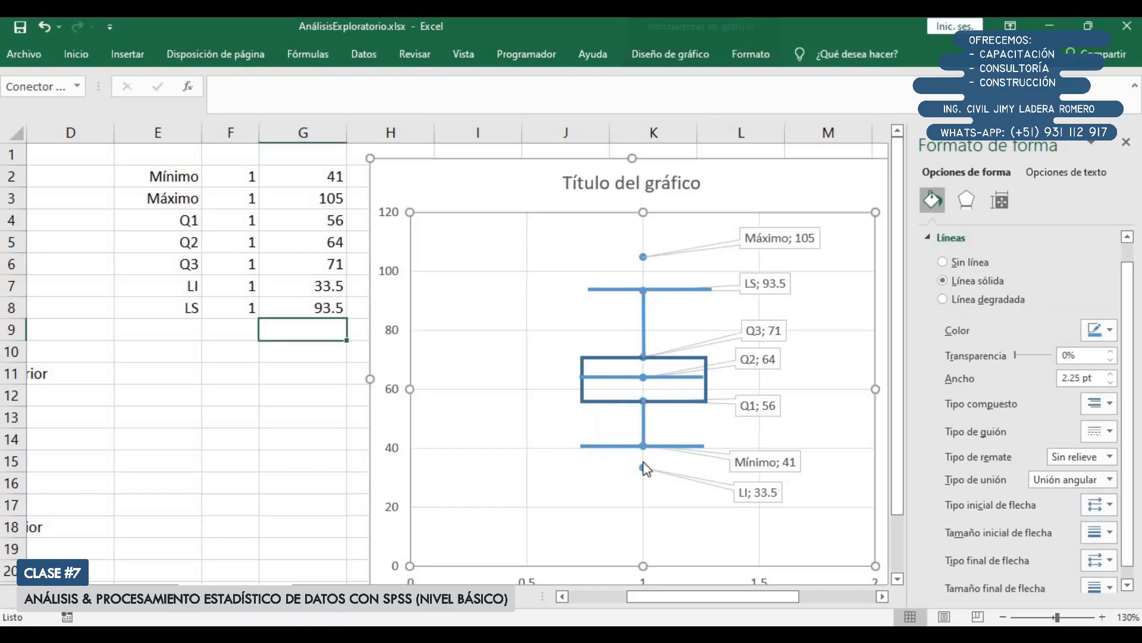
{"action": "left_click", "coordinate": [645, 422]}
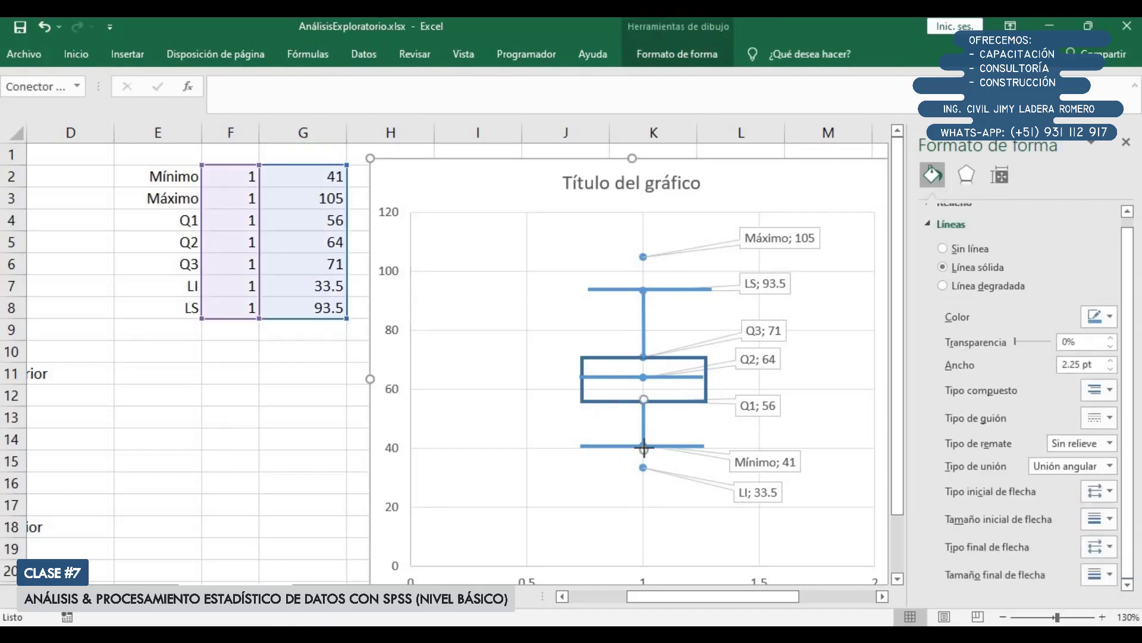
{"action": "left_click", "coordinate": [548, 421]}
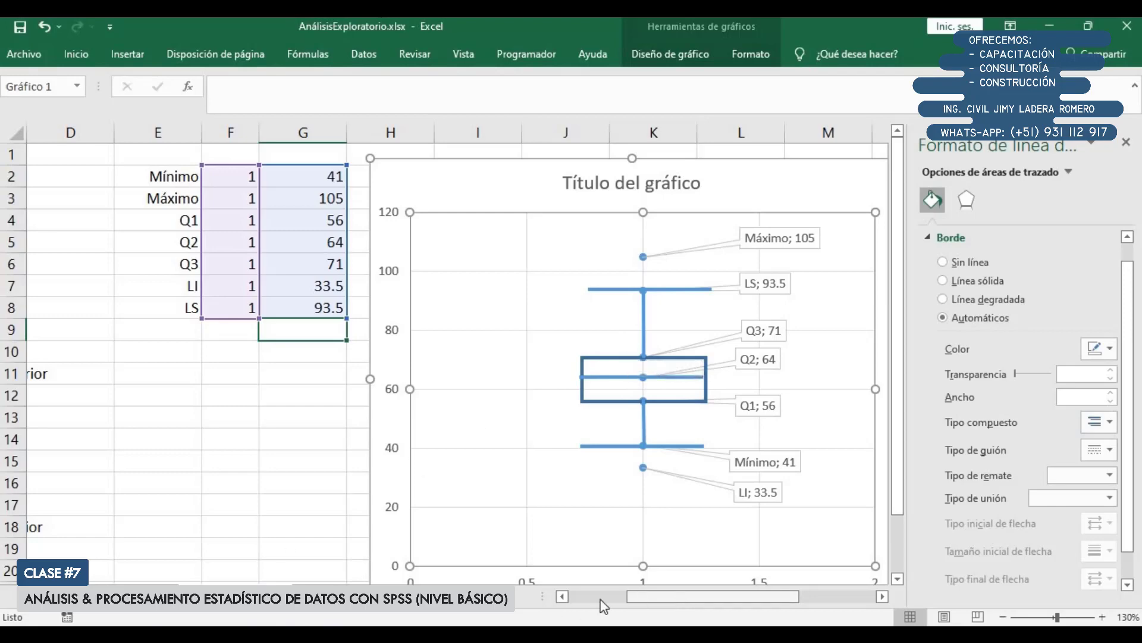
Step: Raise the LS label in the chart so it sits just below the Máximo label
{"action": "left_click_drag", "start_coordinate": [602, 600], "coordinate": [671, 589]}
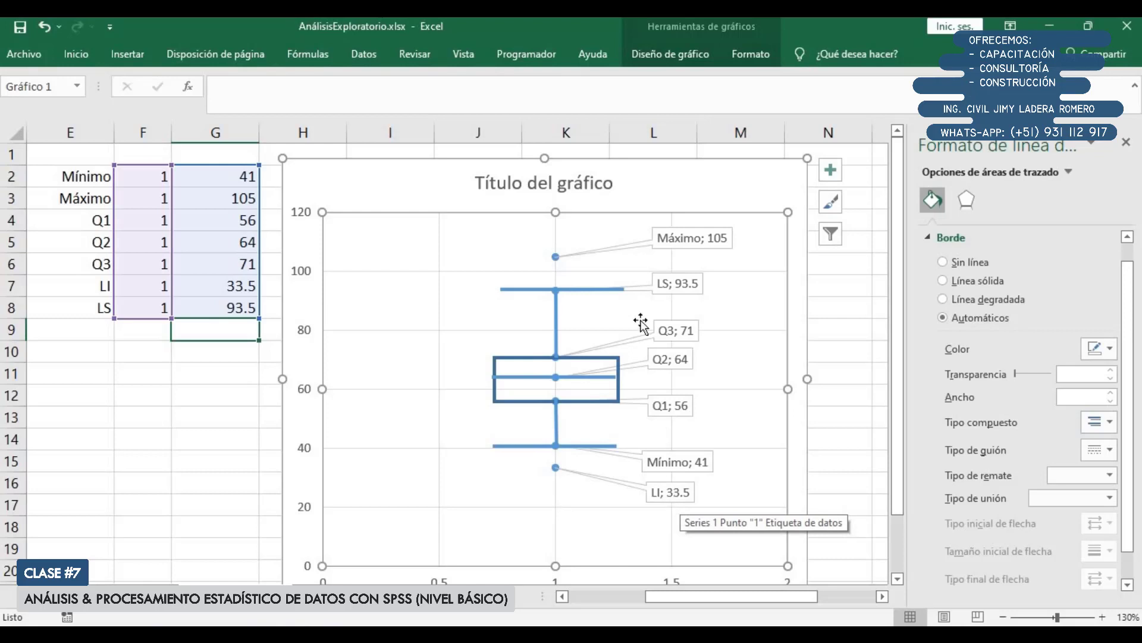
{"action": "left_click", "coordinate": [691, 291]}
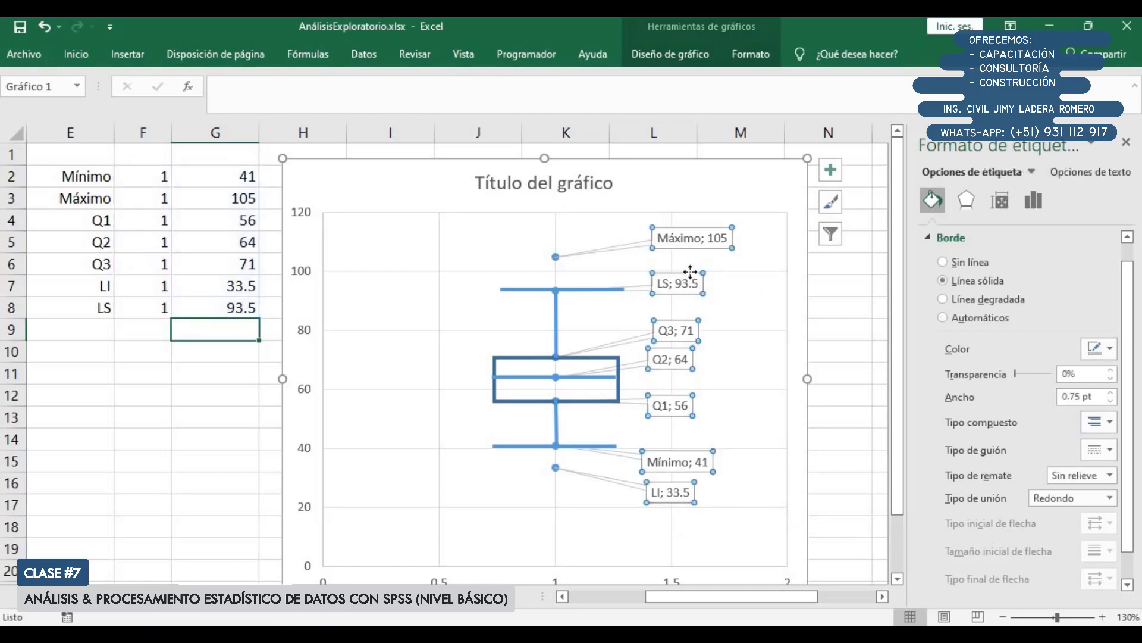
{"action": "left_click", "coordinate": [689, 283]}
{"action": "left_click_drag", "start_coordinate": [688, 251], "coordinate": [670, 265]}
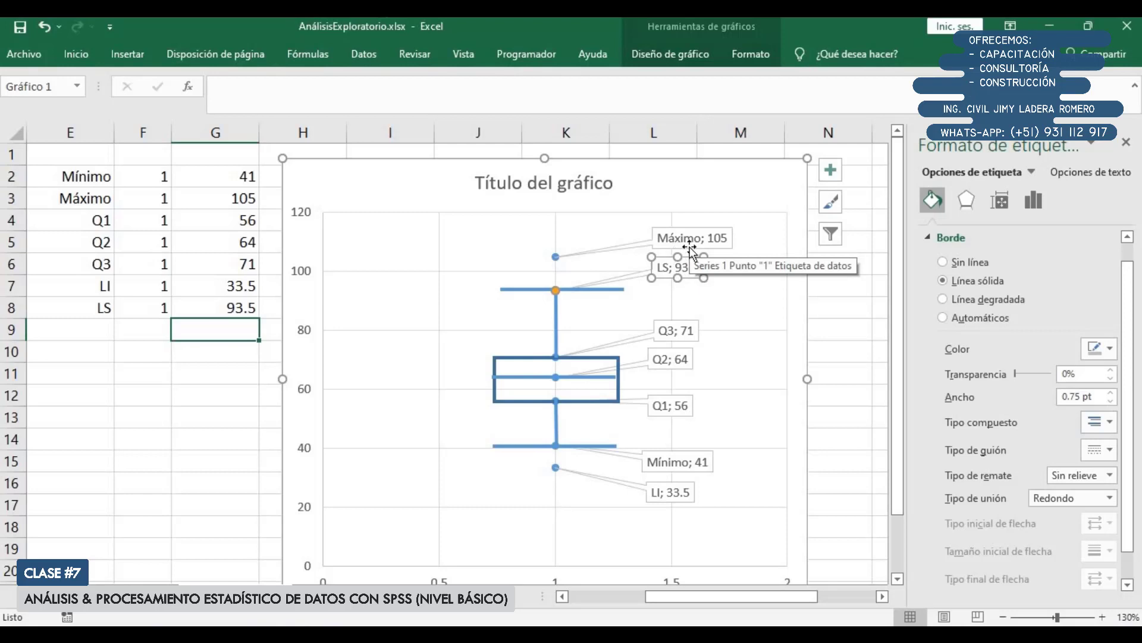
{"action": "left_click", "coordinate": [697, 192]}
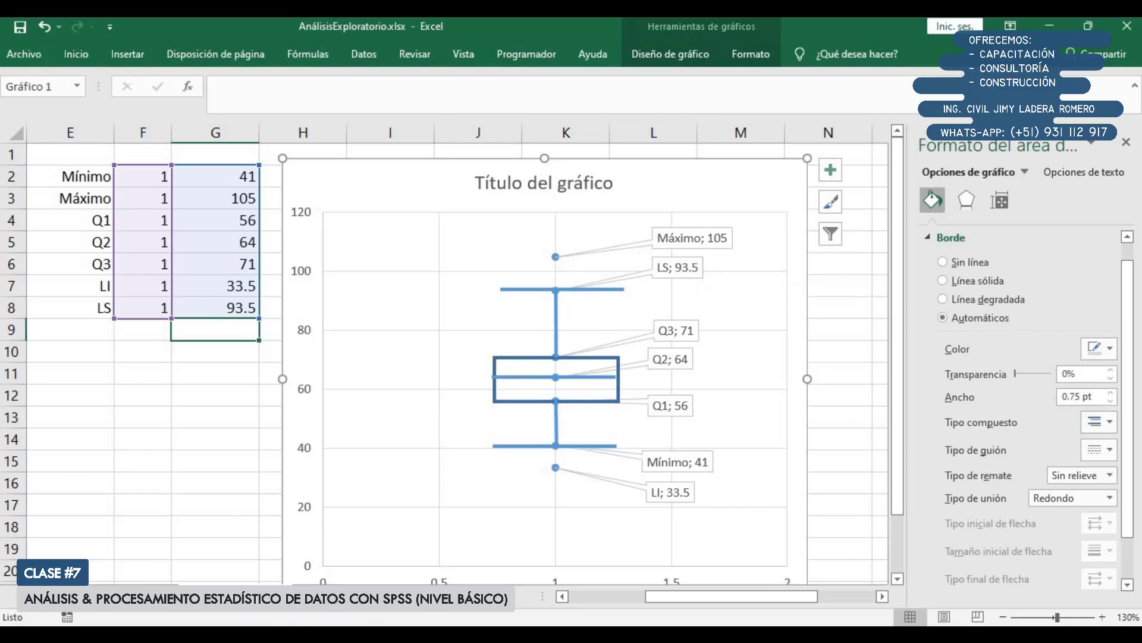
Step: Switch to the SPSS output viewer and examine the atypical cases above the Peso box plot's upper whisker
{"action": "left_click", "coordinate": [256, 553]}
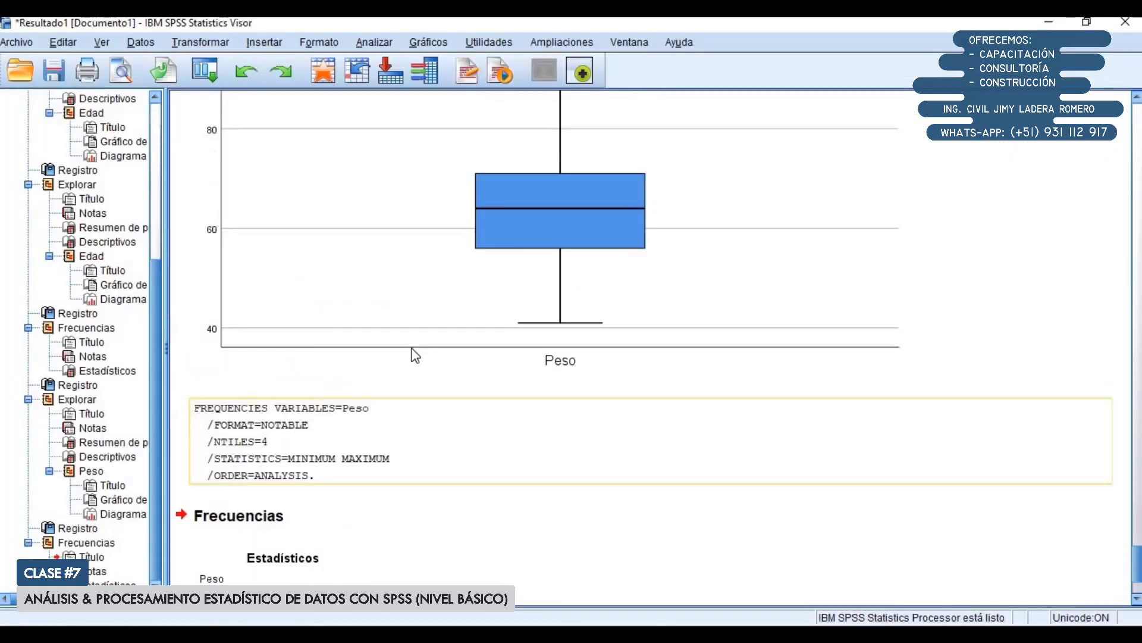
{"action": "left_click", "coordinate": [415, 355]}
{"action": "scroll", "coordinate": [506, 321], "scroll_direction": "up", "scroll_amount": 5}
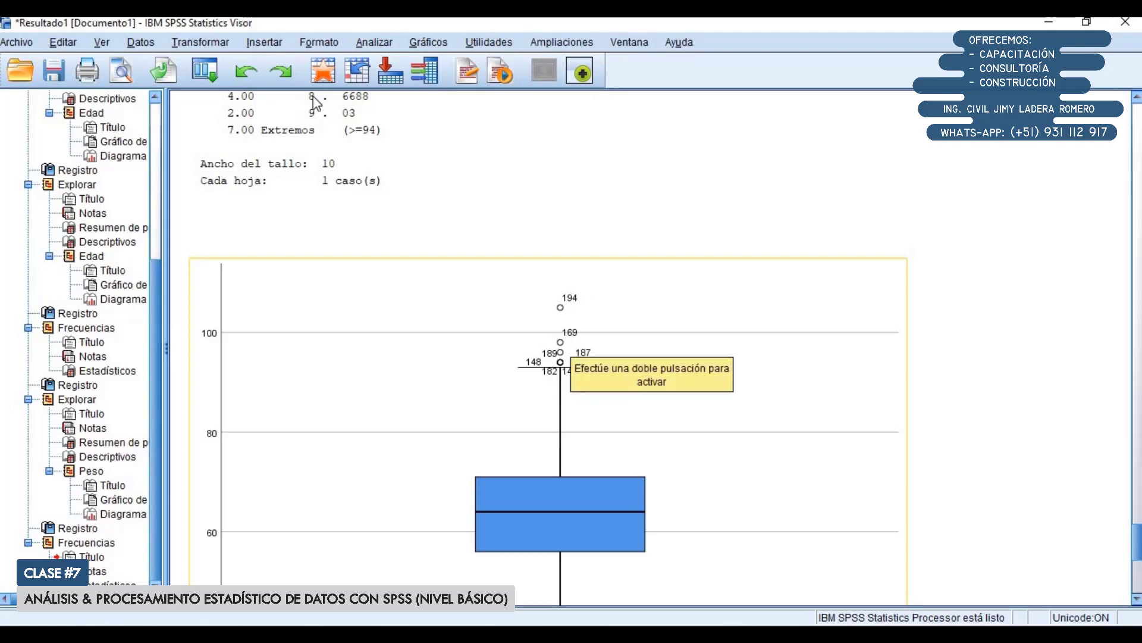
Step: Arrange the SPSS output viewer beside the data editor so the Peso column and the box plot can be compared
{"action": "double_click", "coordinate": [323, 23]}
{"action": "double_click", "coordinate": [619, 34]}
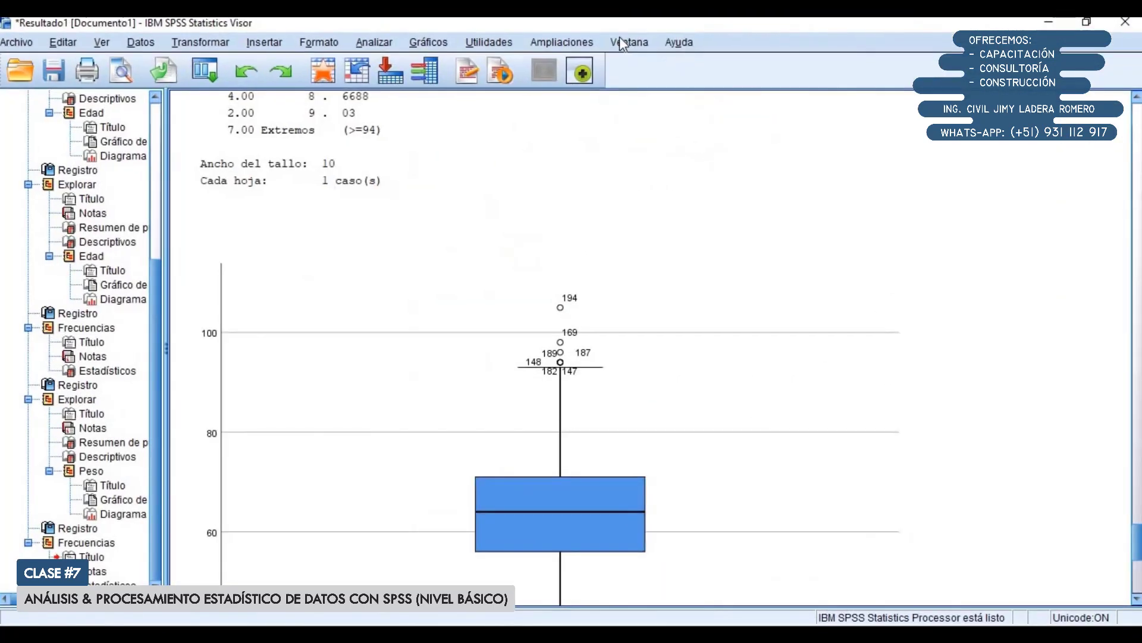
{"action": "left_click", "coordinate": [629, 42]}
{"action": "left_click", "coordinate": [693, 74]}
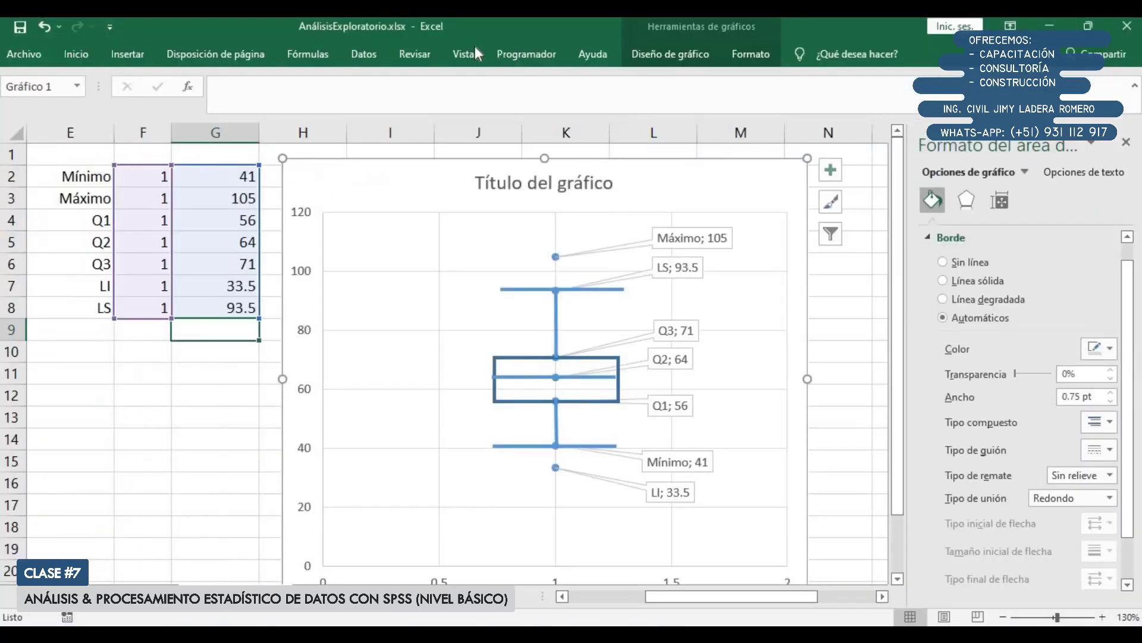
{"action": "mouse_move", "coordinate": [346, 633]}
{"action": "left_click", "coordinate": [286, 566]}
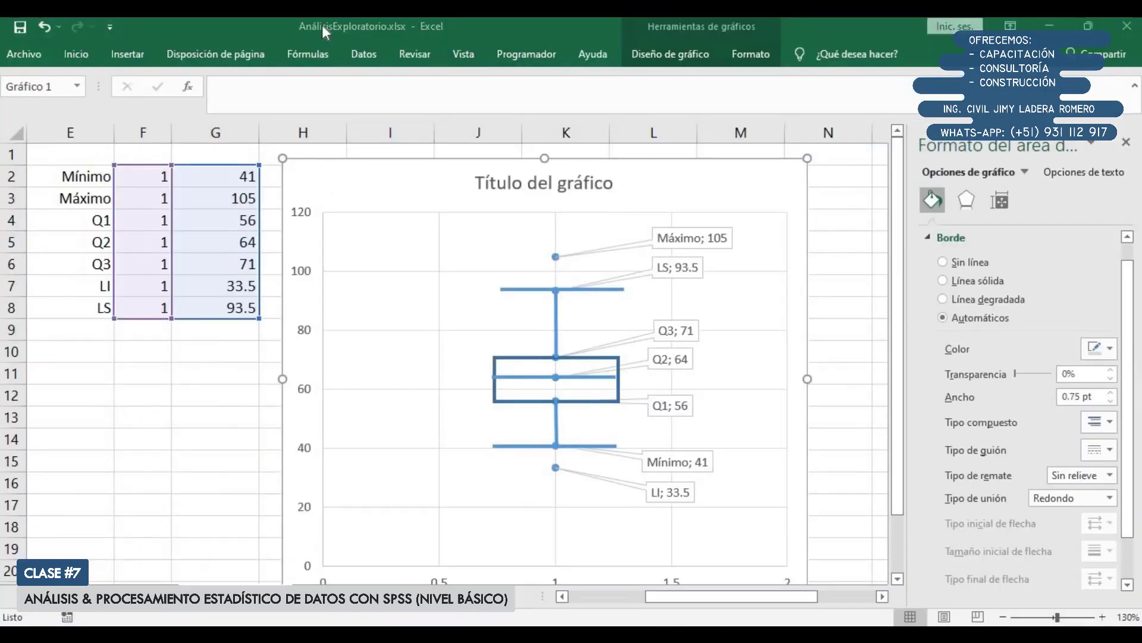
{"action": "double_click", "coordinate": [317, 27]}
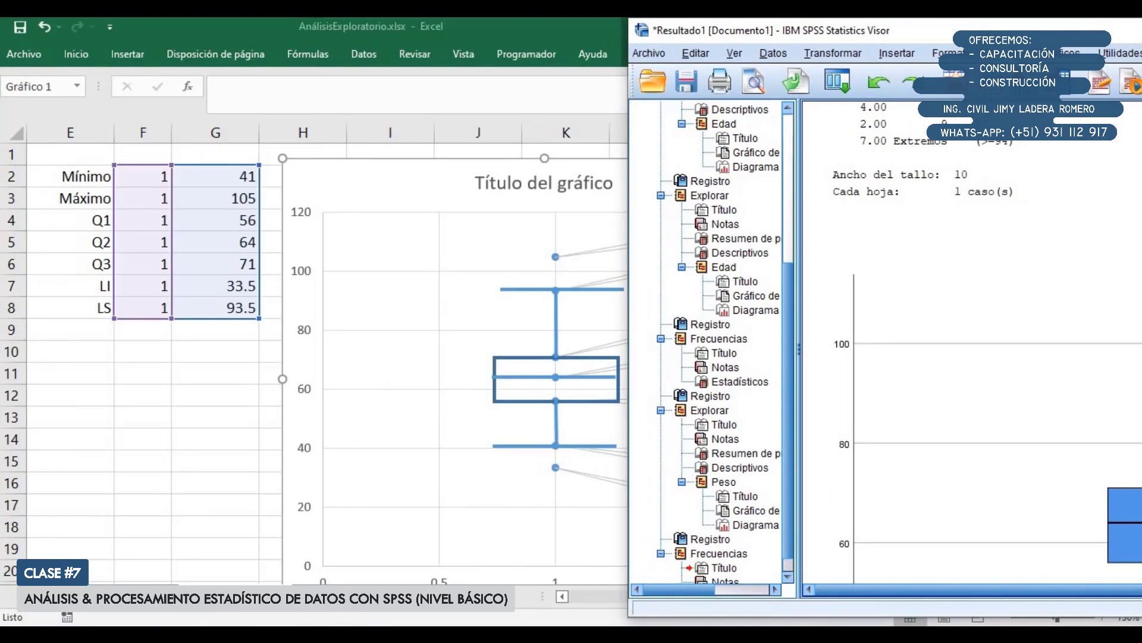
{"action": "mouse_move", "coordinate": [346, 633]}
{"action": "left_click", "coordinate": [433, 551]}
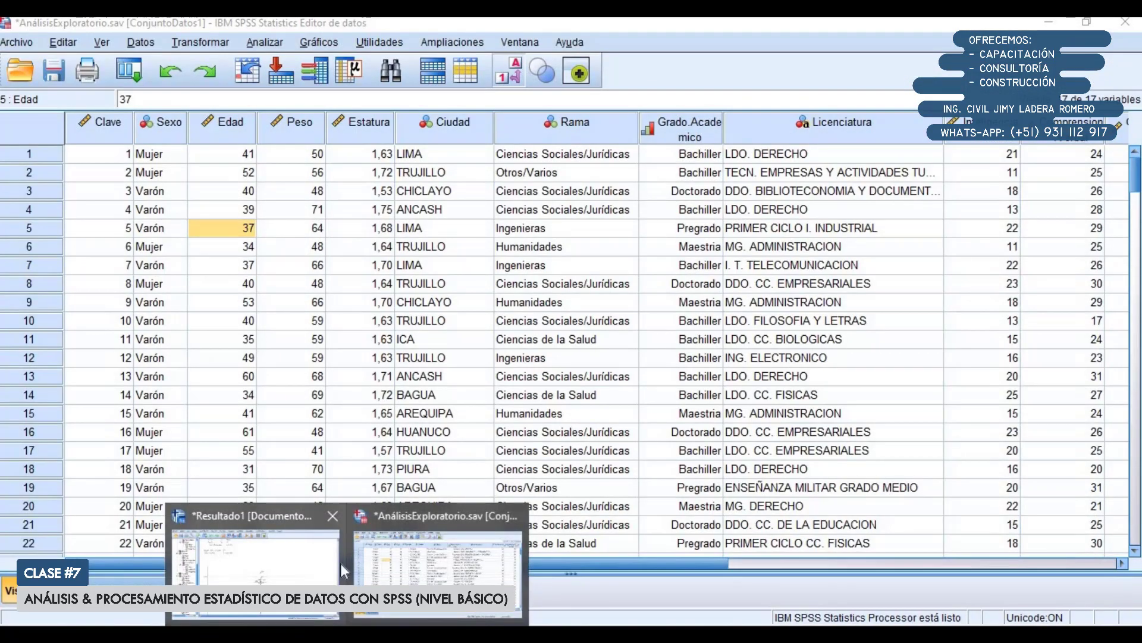
{"action": "left_click", "coordinate": [333, 563]}
{"action": "left_click_drag", "start_coordinate": [900, 33], "coordinate": [721, 31]}
{"action": "left_click", "coordinate": [1040, 333]}
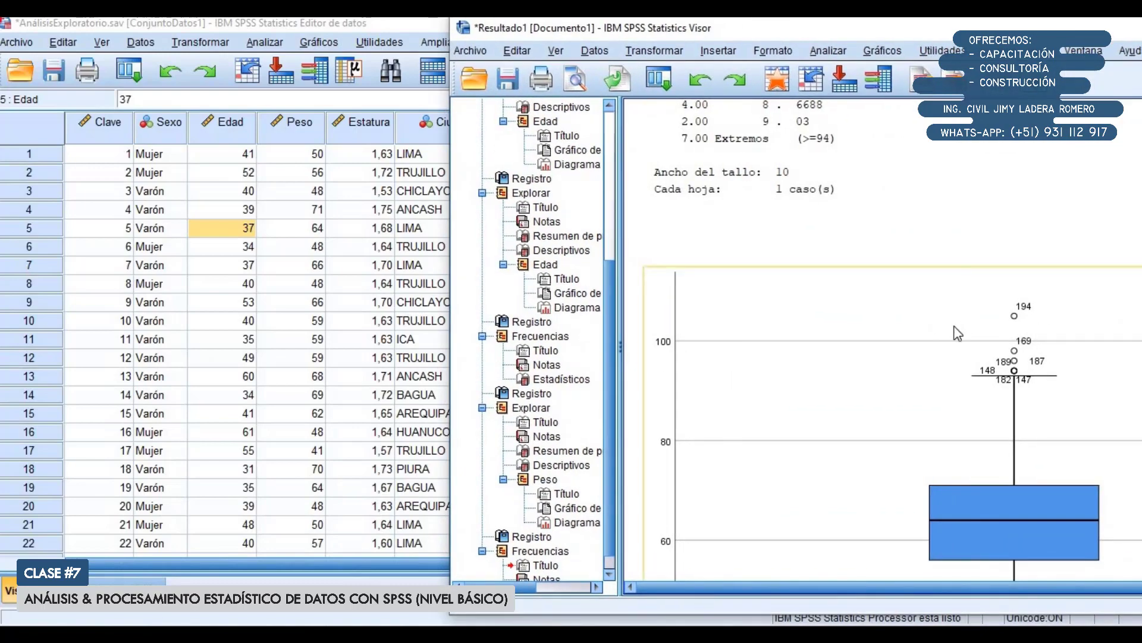
Step: Check the Peso values of box plot cases 194 and 169 in the SPSS data editor
{"action": "scroll", "coordinate": [217, 311], "scroll_direction": "down", "scroll_amount": 20}
{"action": "scroll", "coordinate": [259, 393], "scroll_direction": "down", "scroll_amount": 20}
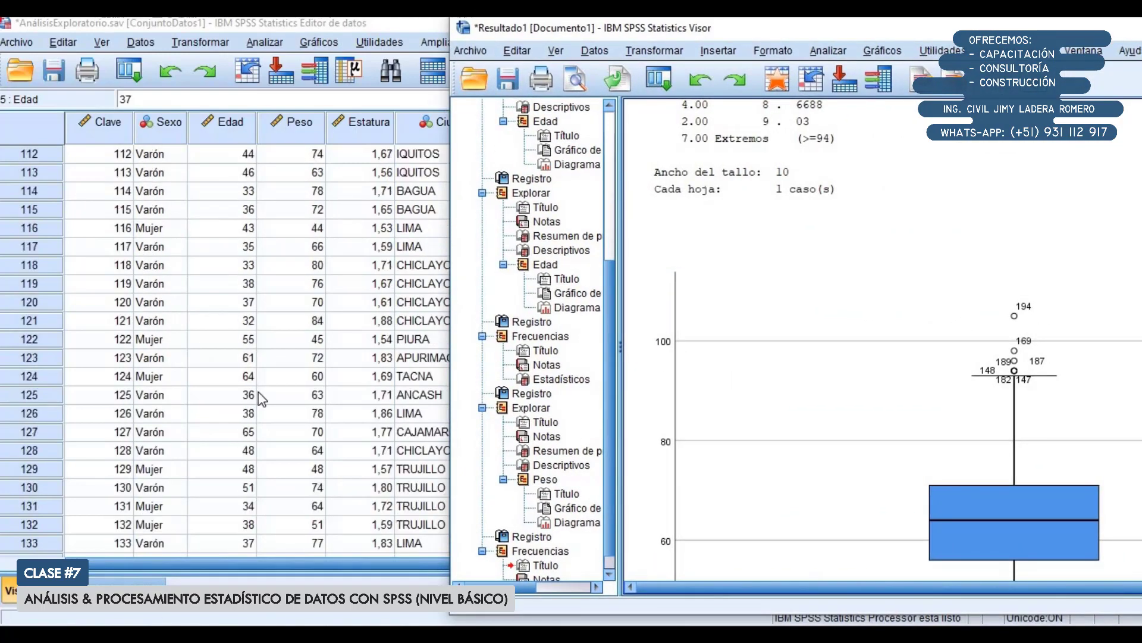
{"action": "scroll", "coordinate": [251, 394], "scroll_direction": "up", "scroll_amount": 3}
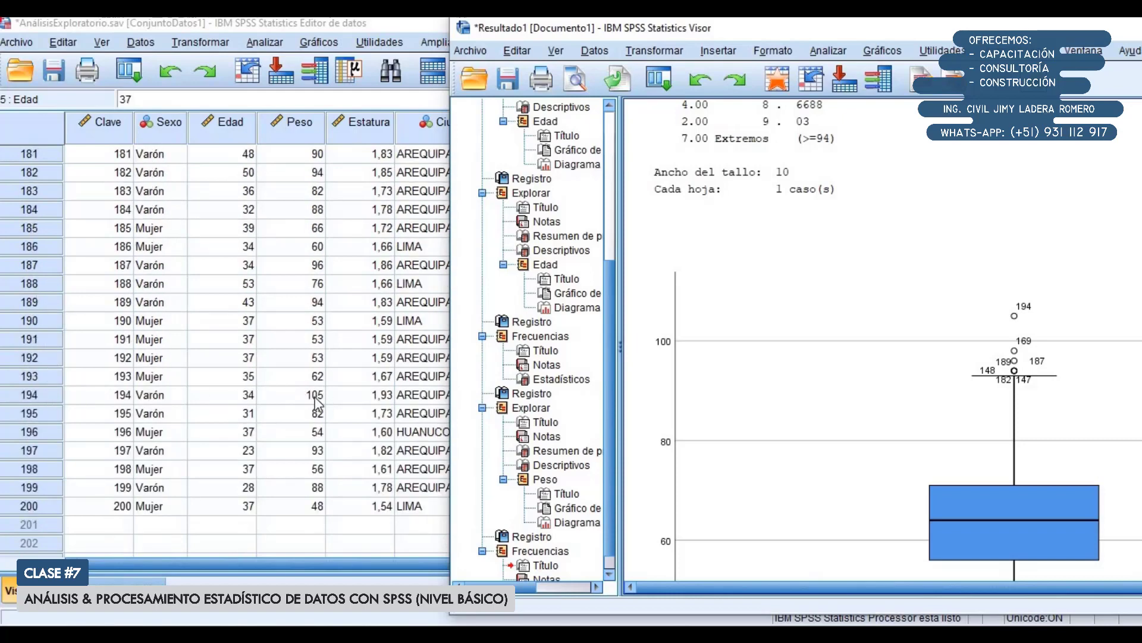
{"action": "left_click", "coordinate": [1018, 362]}
{"action": "scroll", "coordinate": [143, 396], "scroll_direction": "up", "scroll_amount": 2}
{"action": "scroll", "coordinate": [143, 396], "scroll_direction": "up", "scroll_amount": 3}
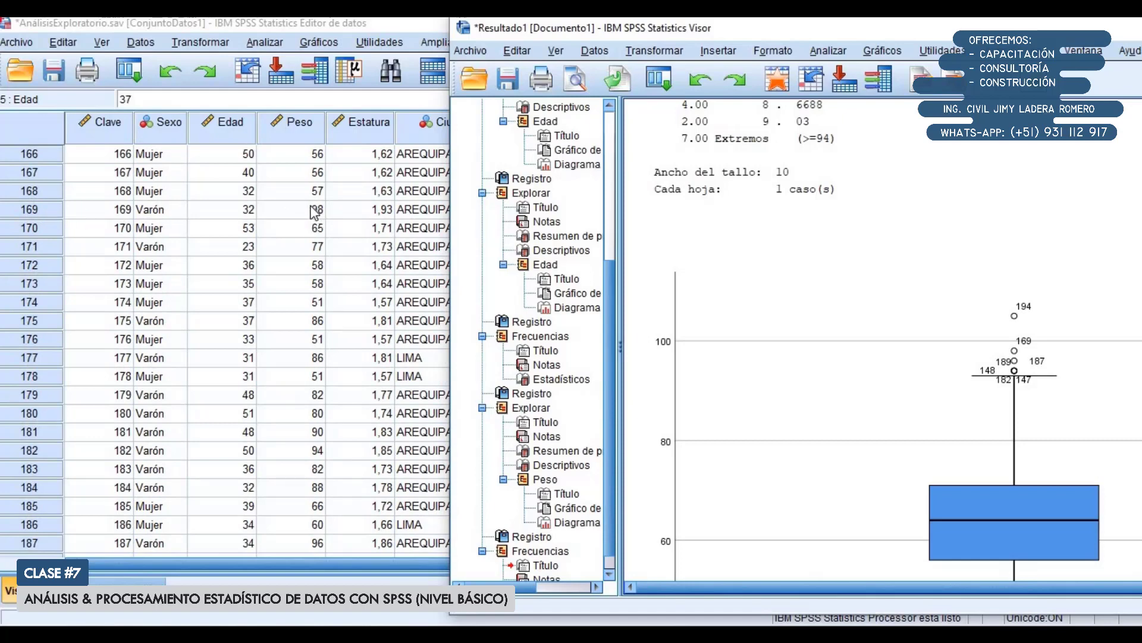
Step: Check the Peso values of box plot cases 187, 189, 182, 147 and 148 in the SPSS data editor
{"action": "left_click", "coordinate": [1025, 370]}
{"action": "scroll", "coordinate": [56, 340], "scroll_direction": "down", "scroll_amount": 3}
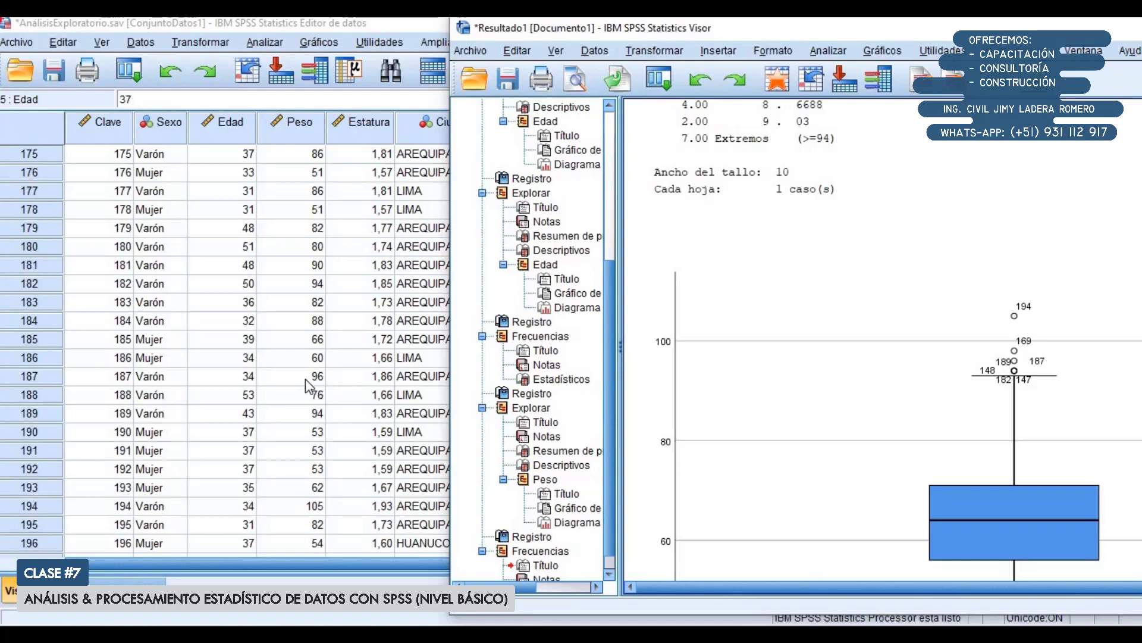
{"action": "left_click", "coordinate": [1092, 399]}
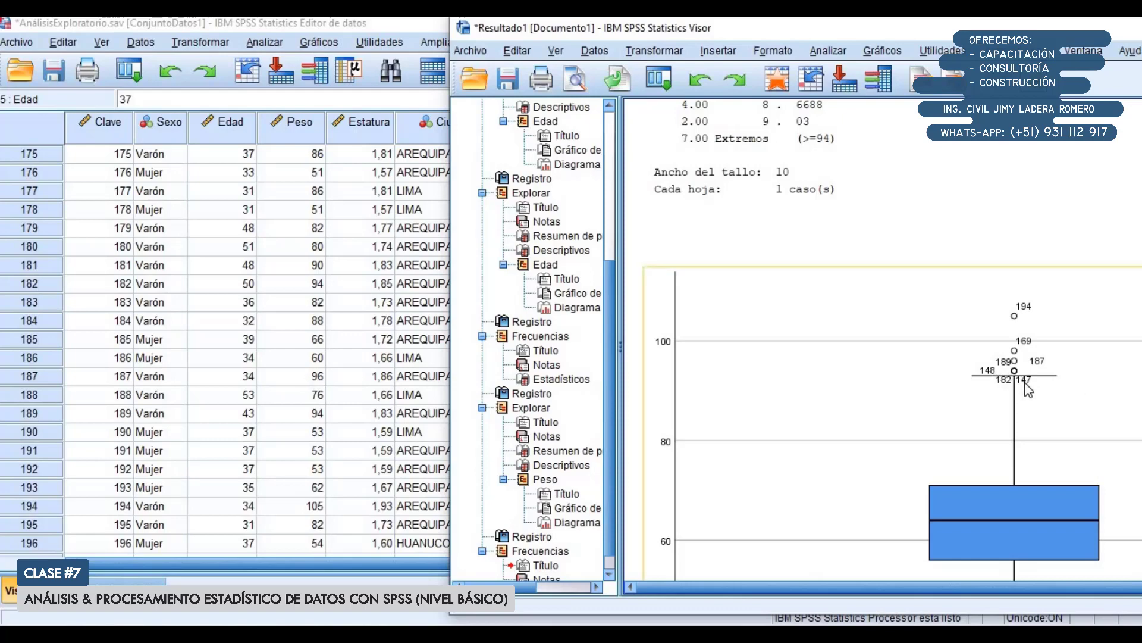
{"action": "scroll", "coordinate": [256, 390], "scroll_direction": "up", "scroll_amount": 16}
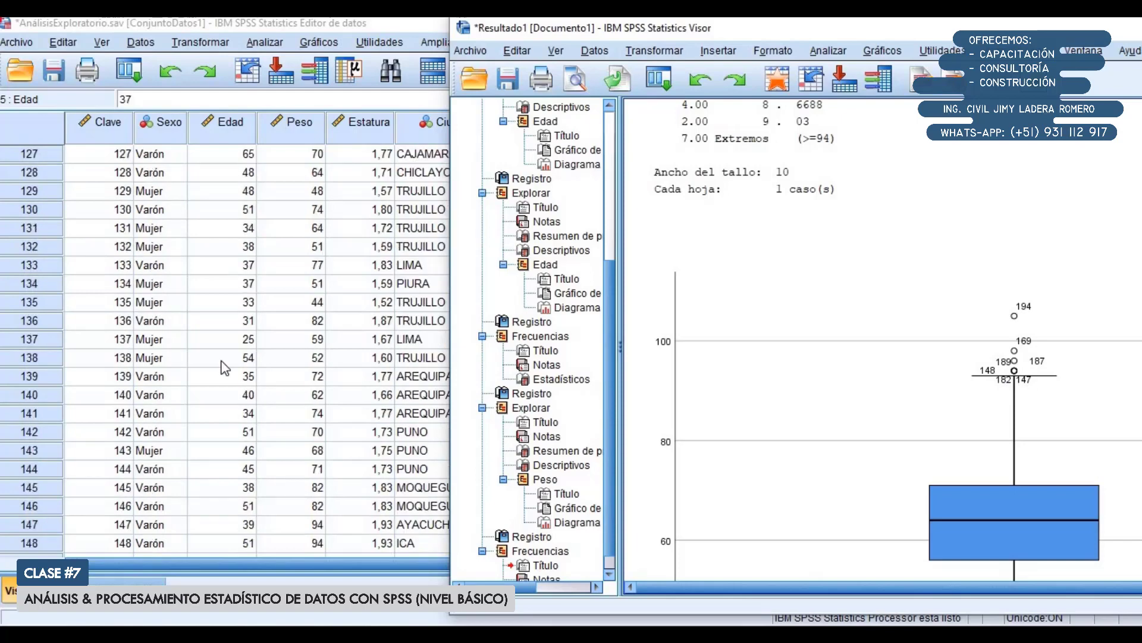
{"action": "scroll", "coordinate": [225, 364], "scroll_direction": "down", "scroll_amount": 4}
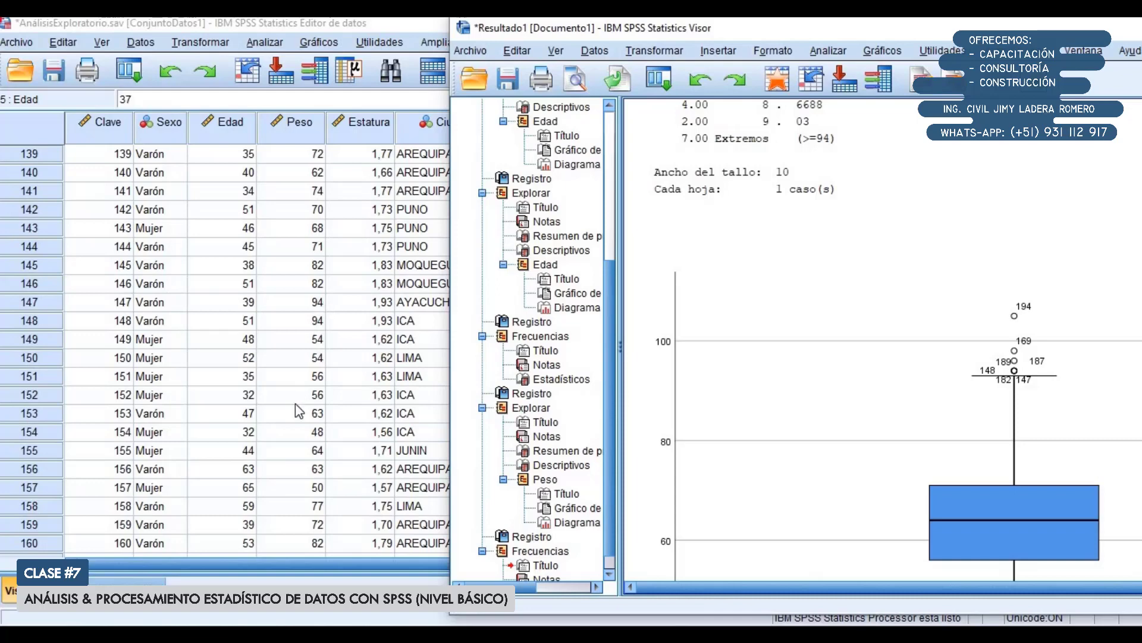
{"action": "scroll", "coordinate": [295, 404], "scroll_direction": "down", "scroll_amount": 9}
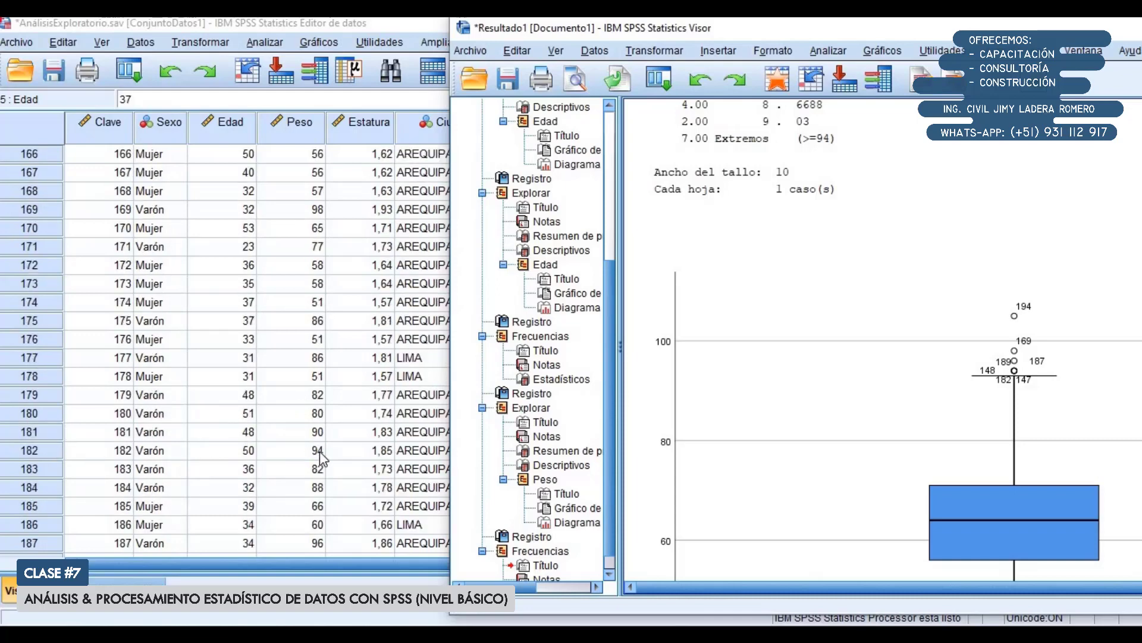
{"action": "left_click", "coordinate": [1045, 345]}
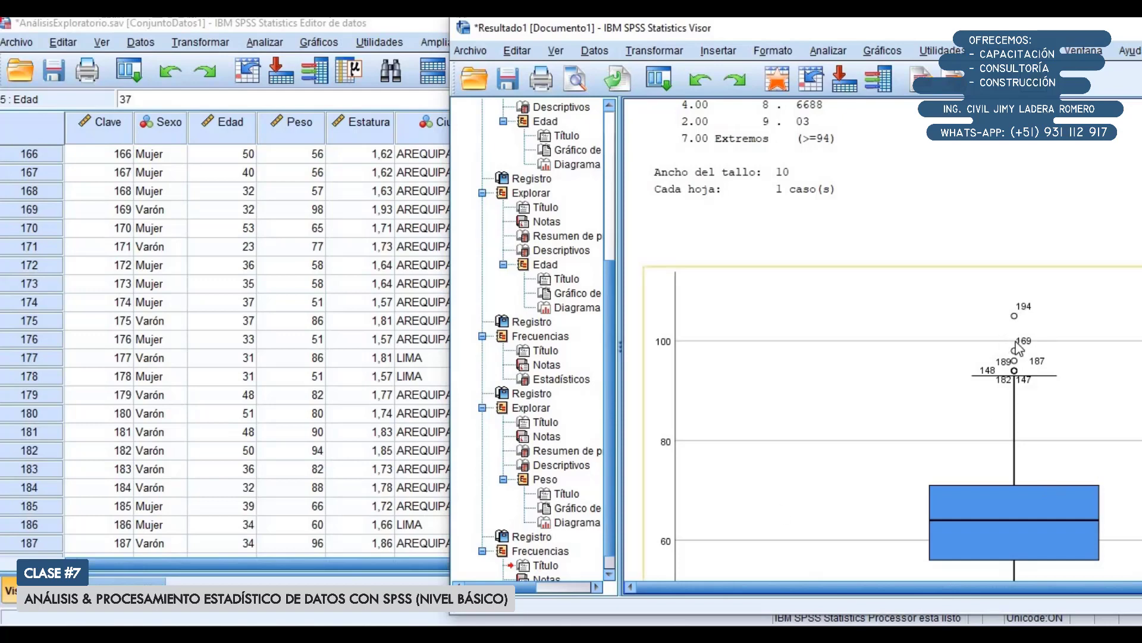
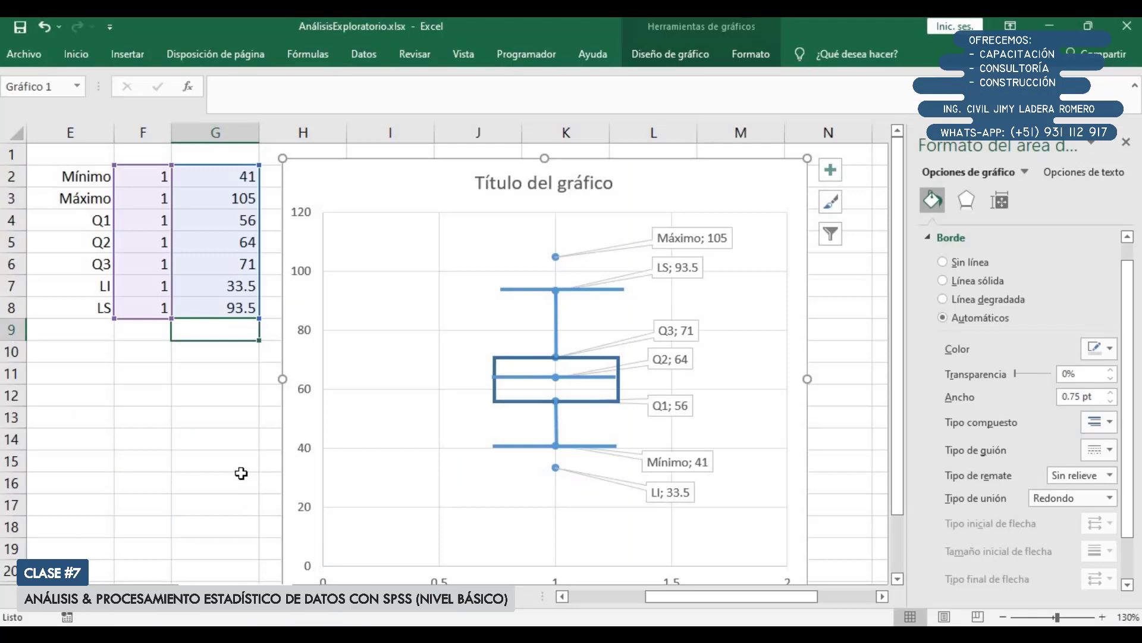
Step: Return to the Excel sheet and review the definition of atypical cases in rows 11 and 12
{"action": "left_click", "coordinate": [225, 491]}
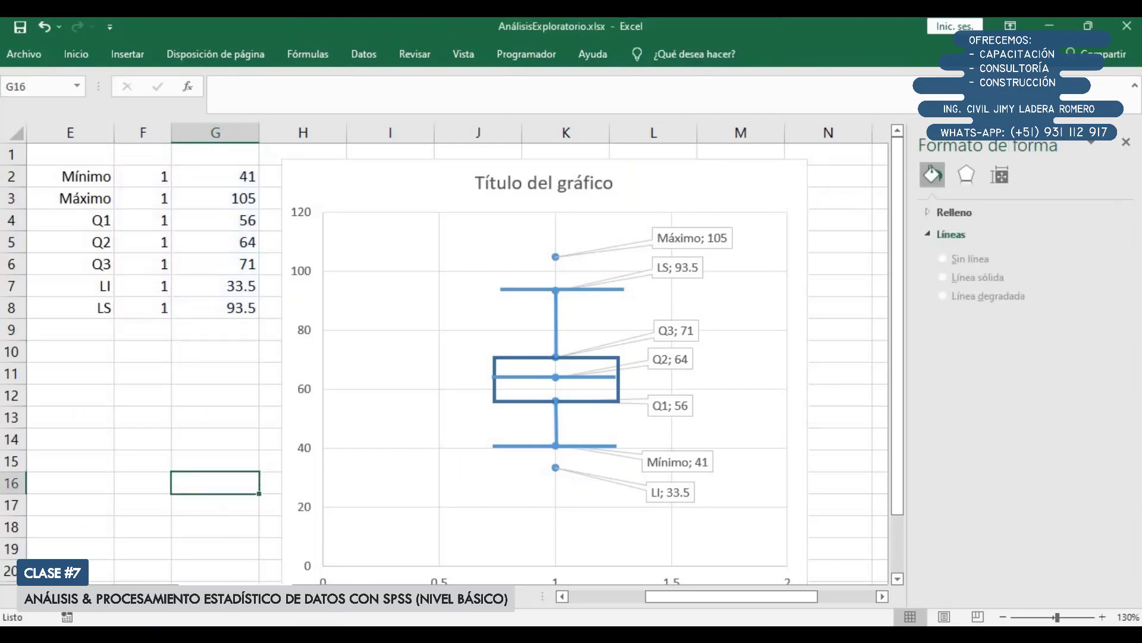
{"action": "left_click_drag", "start_coordinate": [688, 596], "coordinate": [645, 600]}
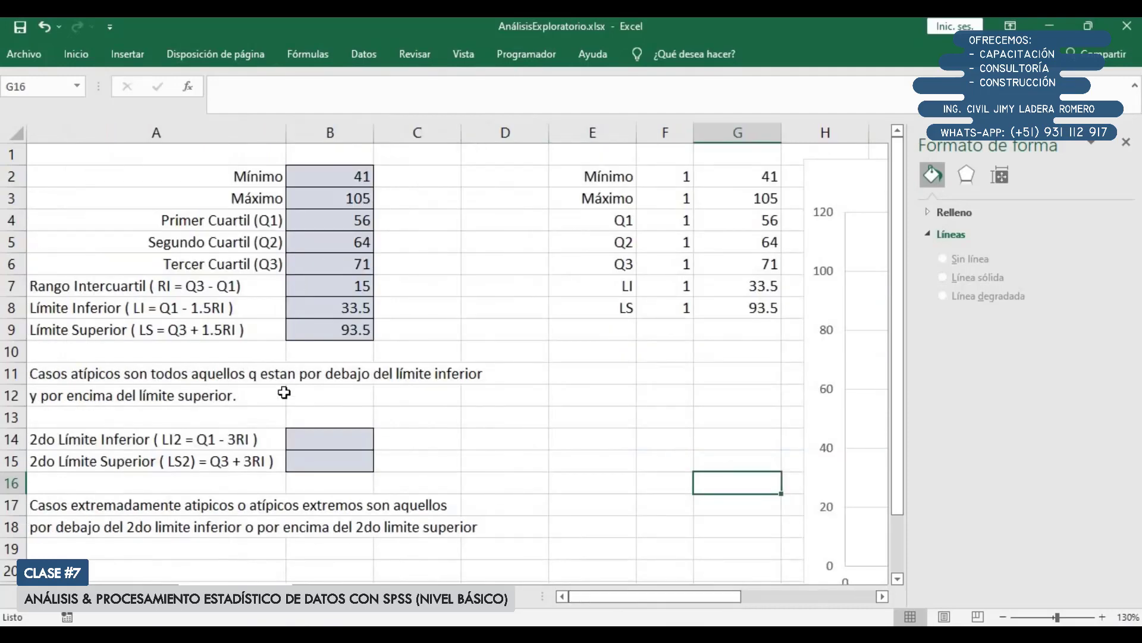
{"action": "left_click_drag", "start_coordinate": [102, 372], "coordinate": [395, 462]}
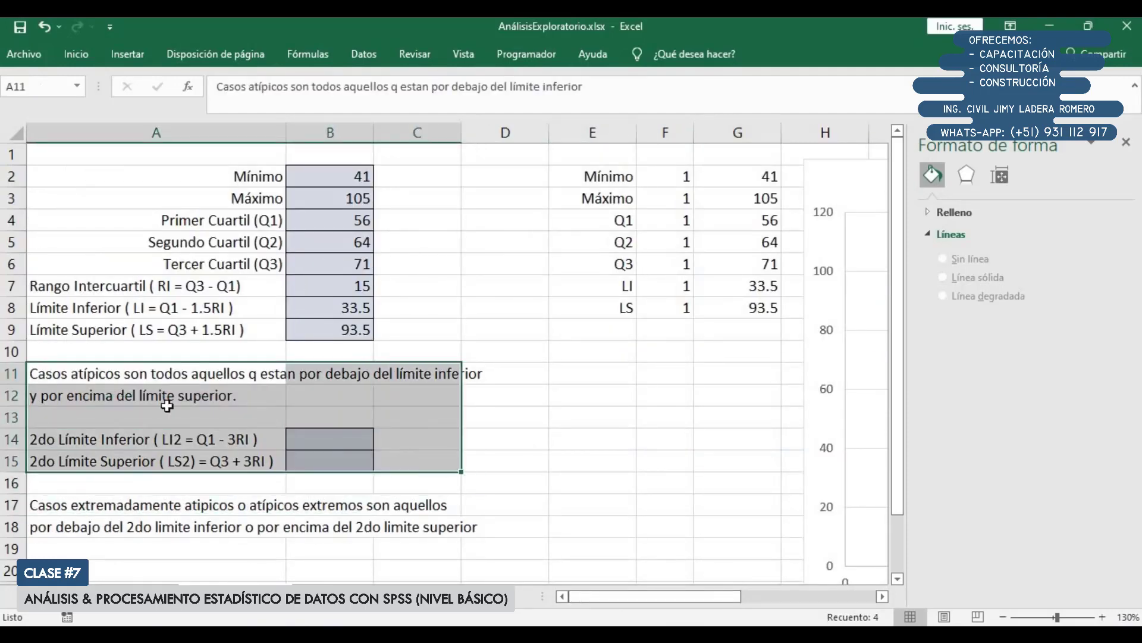
{"action": "left_click", "coordinate": [126, 388]}
{"action": "left_click", "coordinate": [124, 374]}
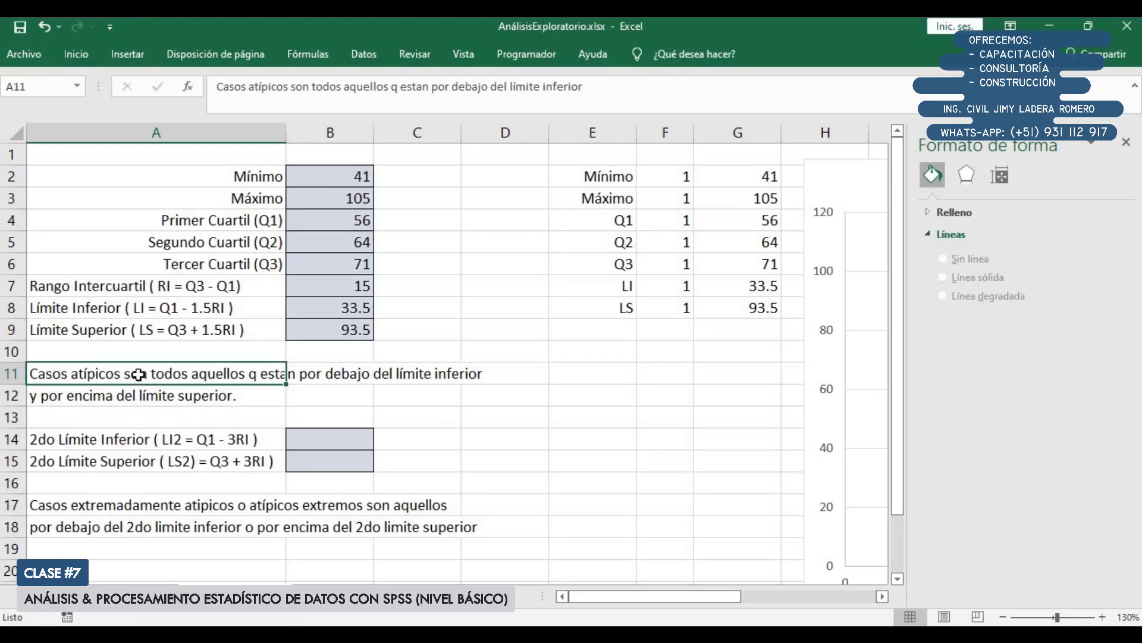
{"action": "left_click_drag", "start_coordinate": [139, 374], "coordinate": [507, 398]}
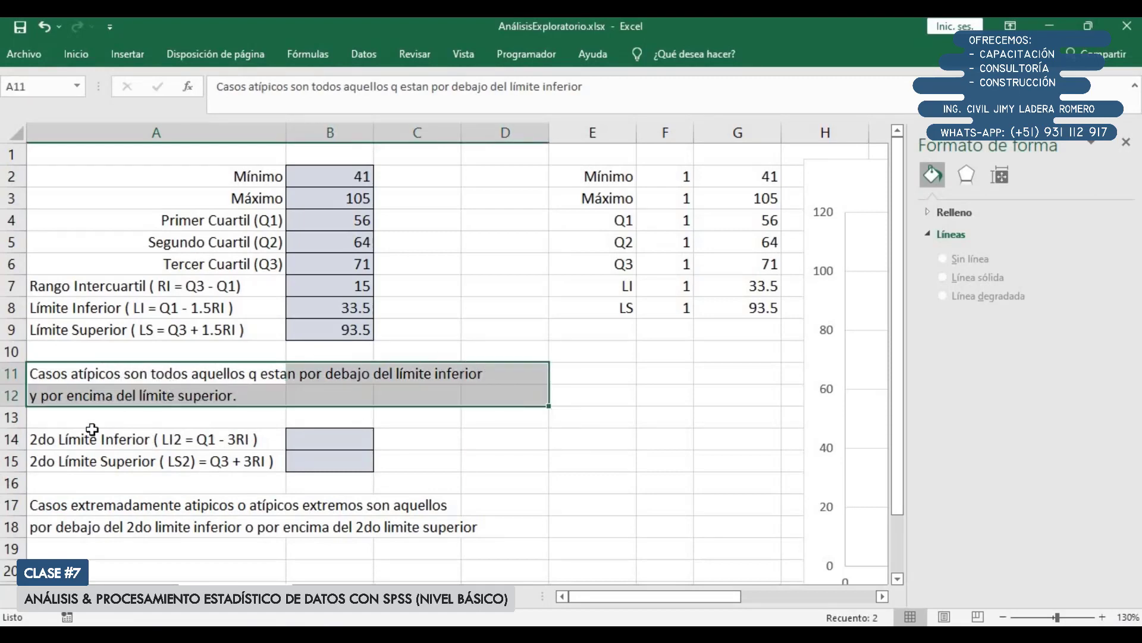
Step: Calculate the second lower limit in cell B14 as Q1 minus three interquartile ranges with the formula =B4-3*B7
{"action": "left_click", "coordinate": [65, 440]}
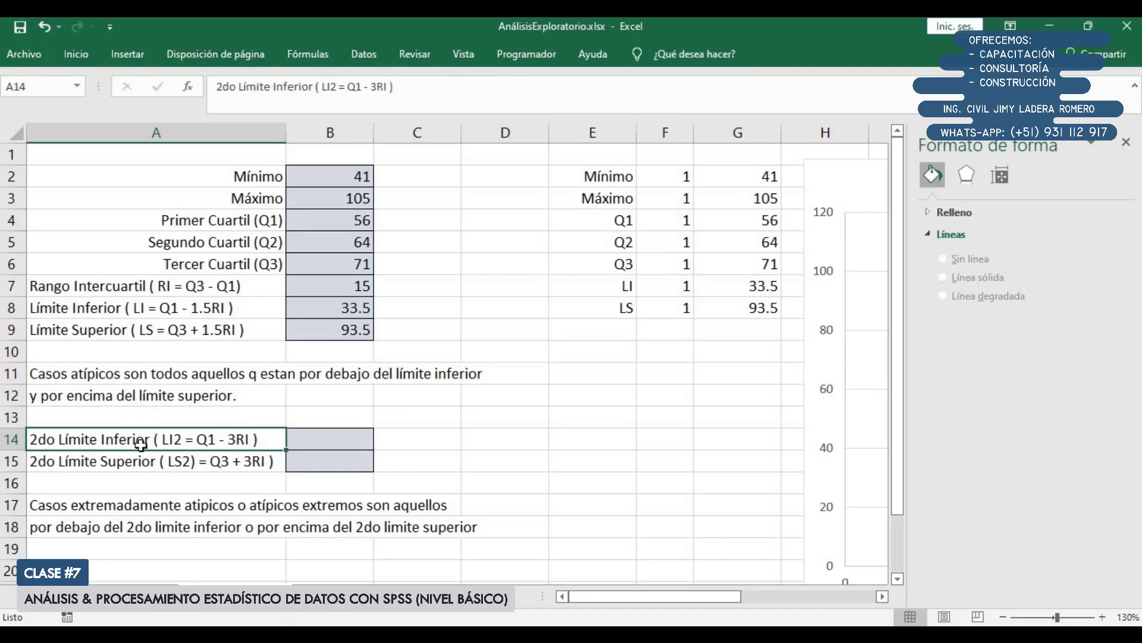
{"action": "left_click", "coordinate": [324, 443]}
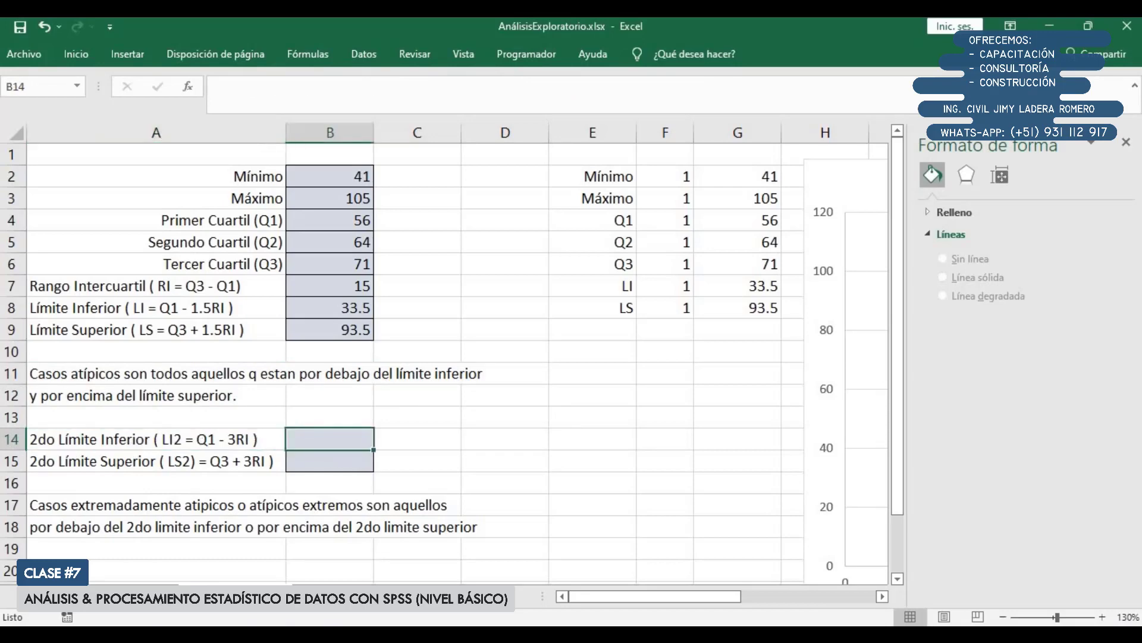
{"action": "type", "text": "="}
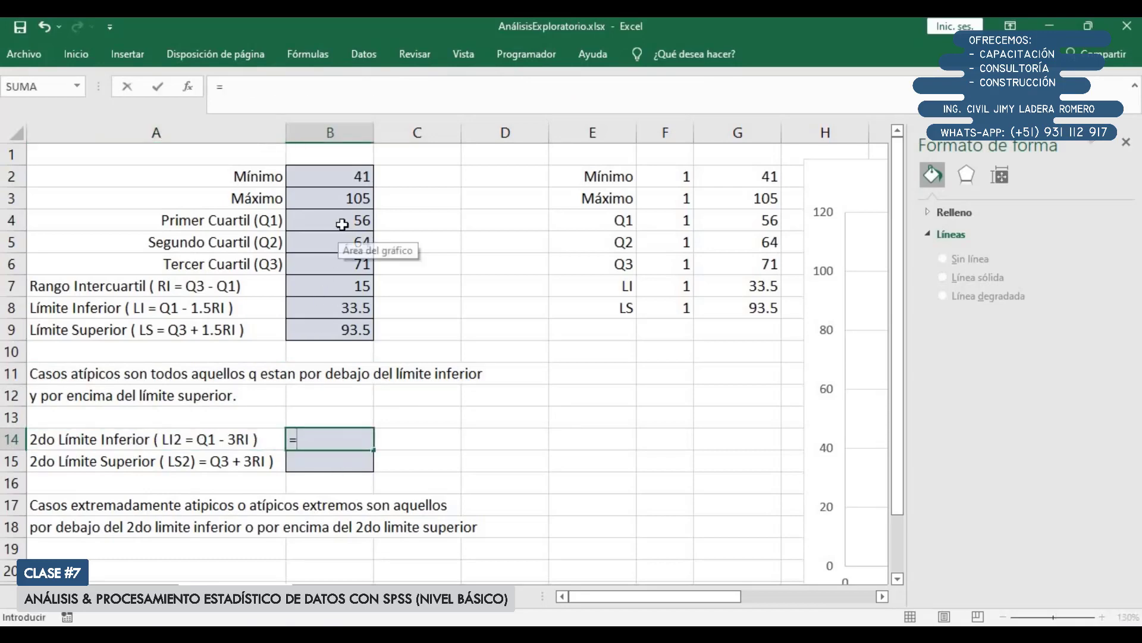
{"action": "left_click", "coordinate": [342, 224]}
{"action": "type", "text": "-"}
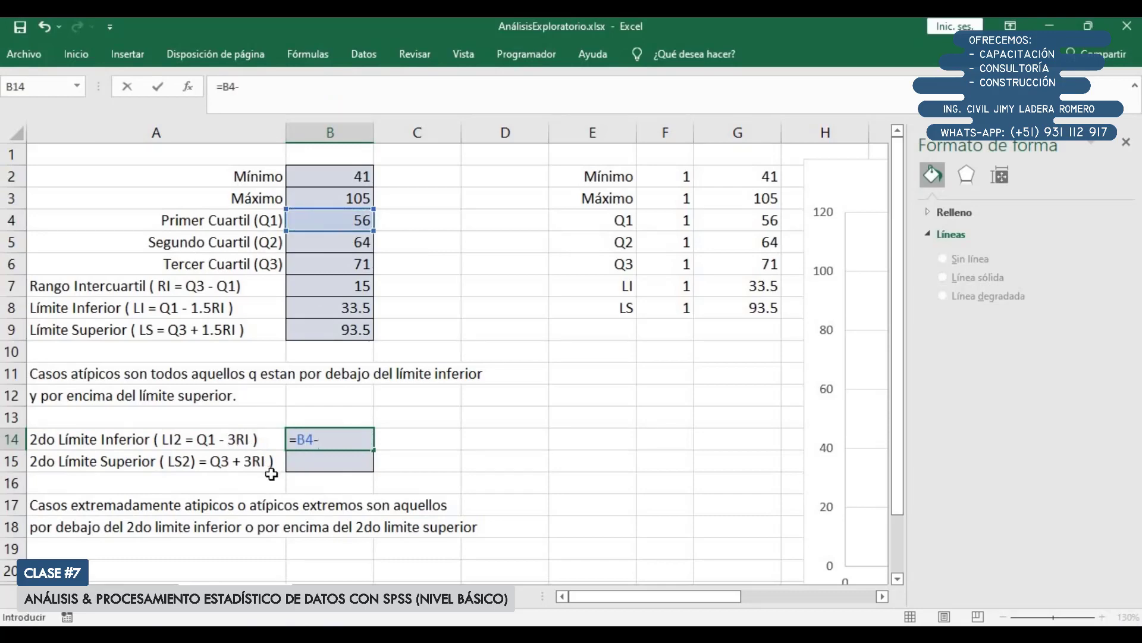
{"action": "type", "text": "3*"}
{"action": "left_click", "coordinate": [359, 288]}
{"action": "key", "text": "Return"}
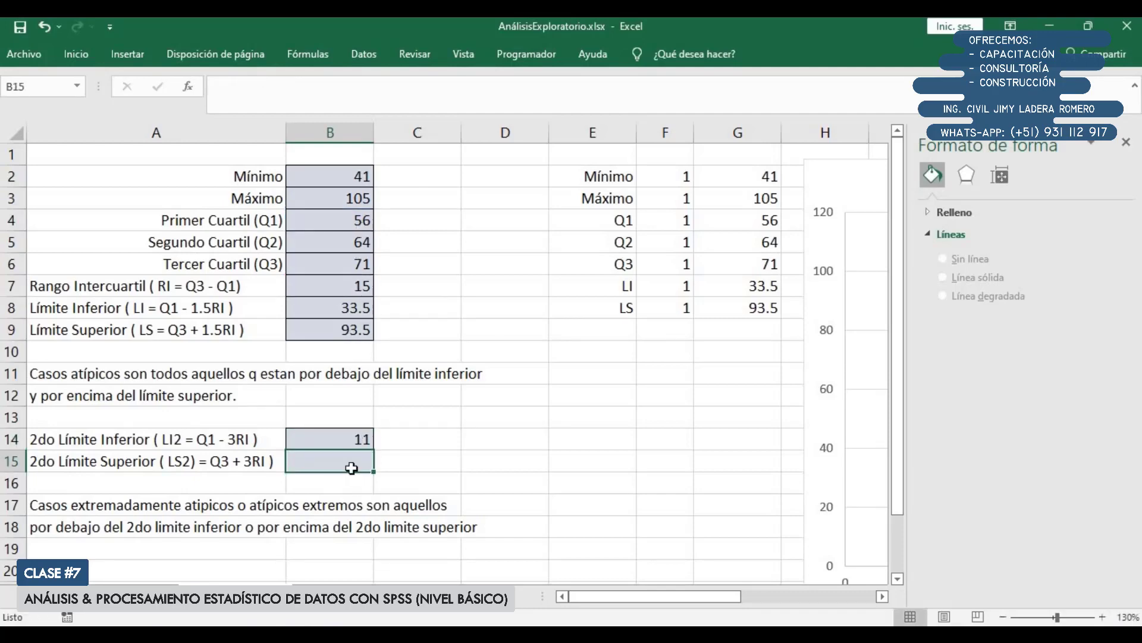
Step: Calculate the second upper limit in cell B15 as Q3 plus three interquartile ranges with the formula =B6+3*B7
{"action": "type", "text": "="}
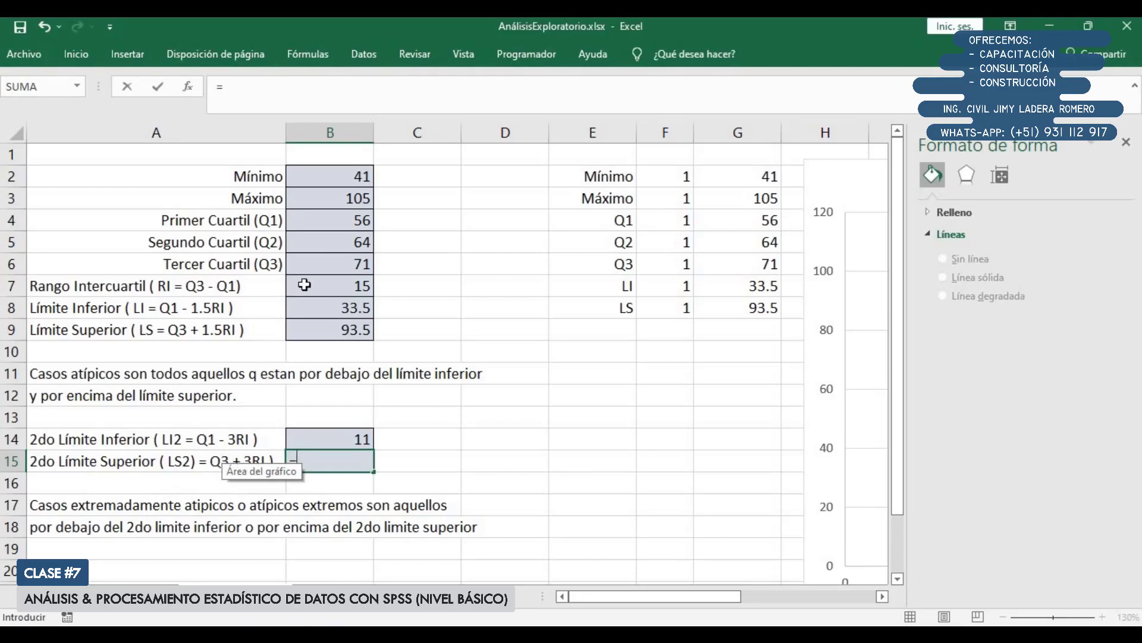
{"action": "left_click", "coordinate": [319, 266]}
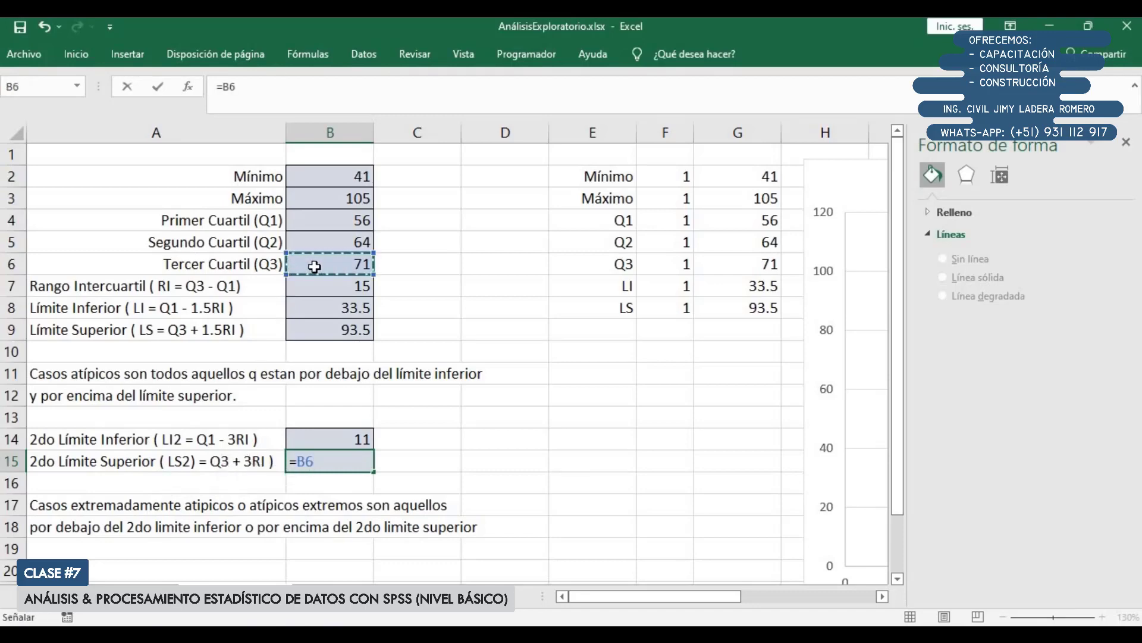
{"action": "type", "text": "+3*"}
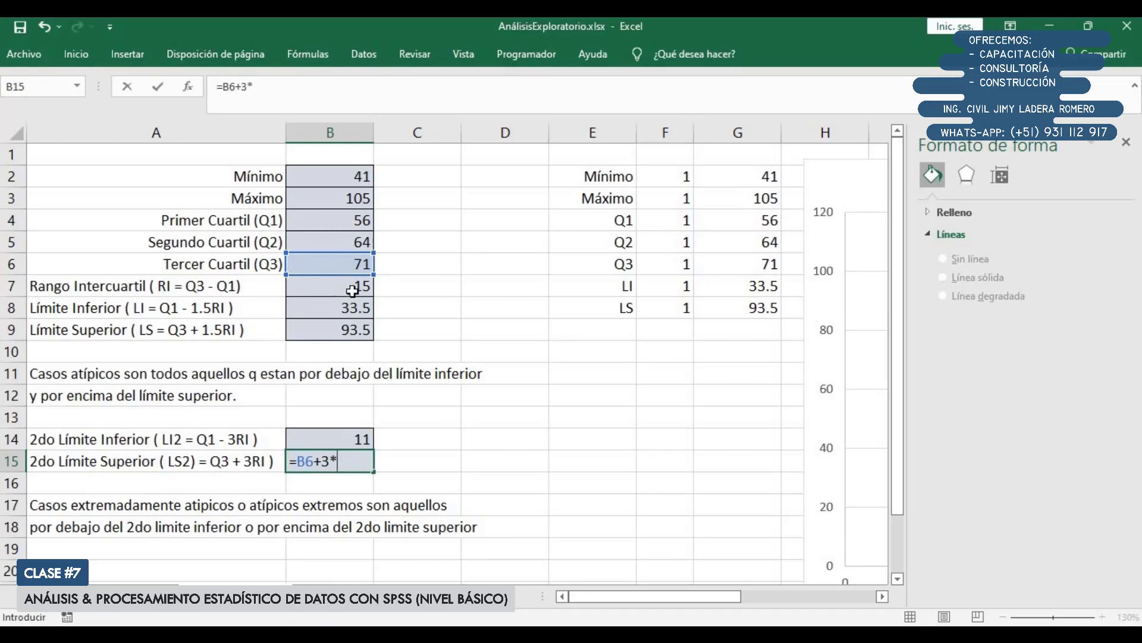
{"action": "left_click", "coordinate": [352, 290]}
{"action": "key", "text": "Return"}
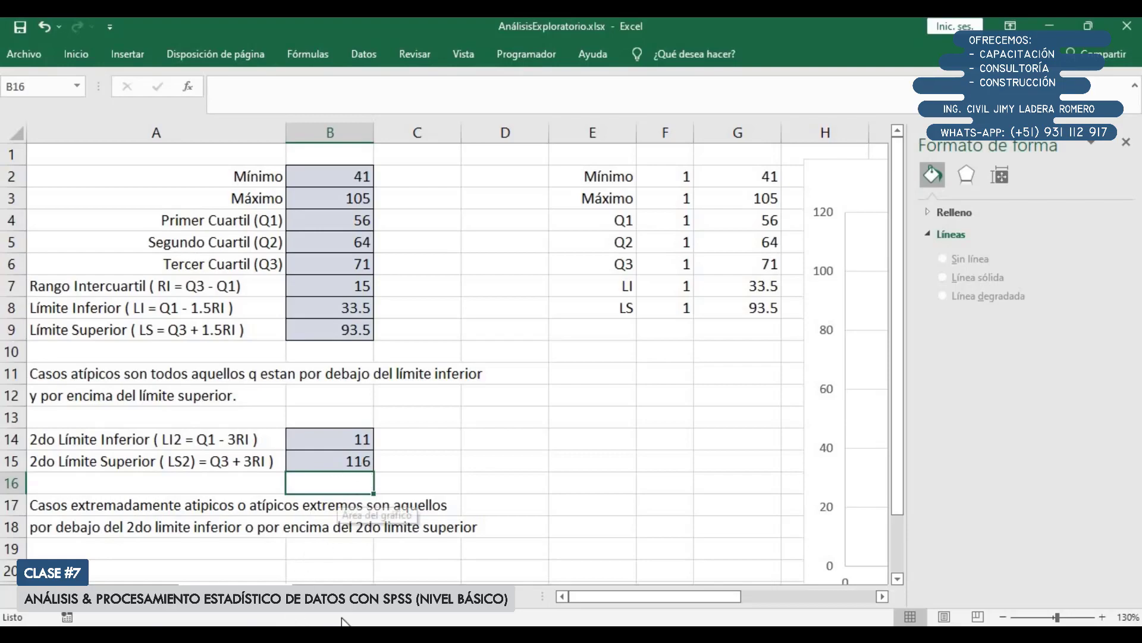
Step: Switch to the SPSS data editor and set the Peso value of case 10 to 120
{"action": "mouse_move", "coordinate": [343, 623]}
{"action": "left_click", "coordinate": [458, 580]}
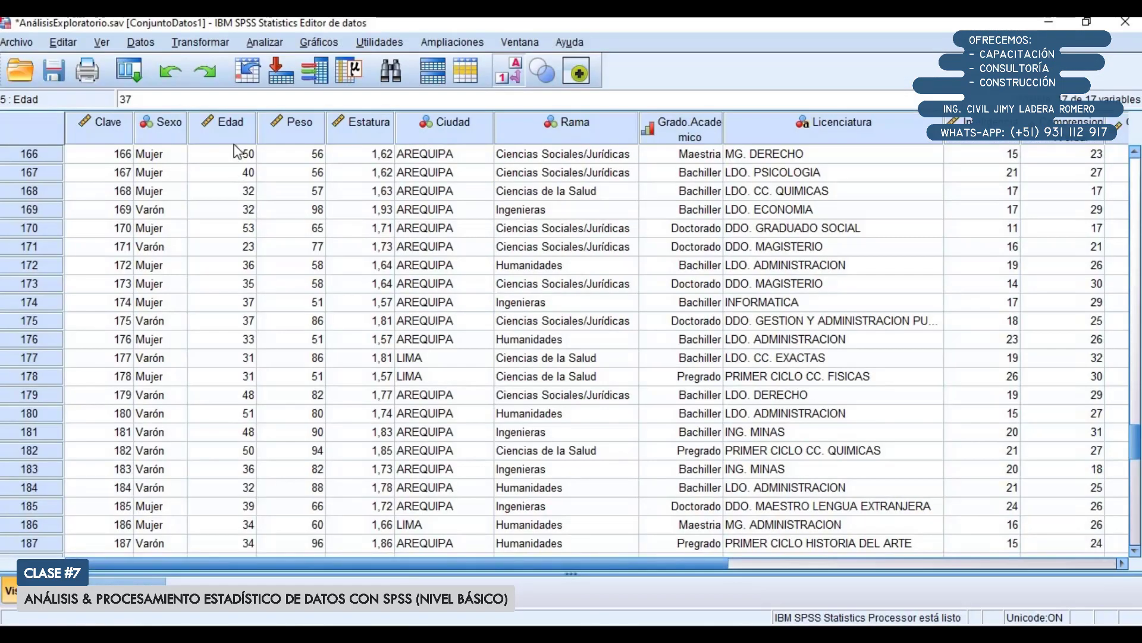
{"action": "scroll", "coordinate": [269, 264], "scroll_direction": "up", "scroll_amount": 20}
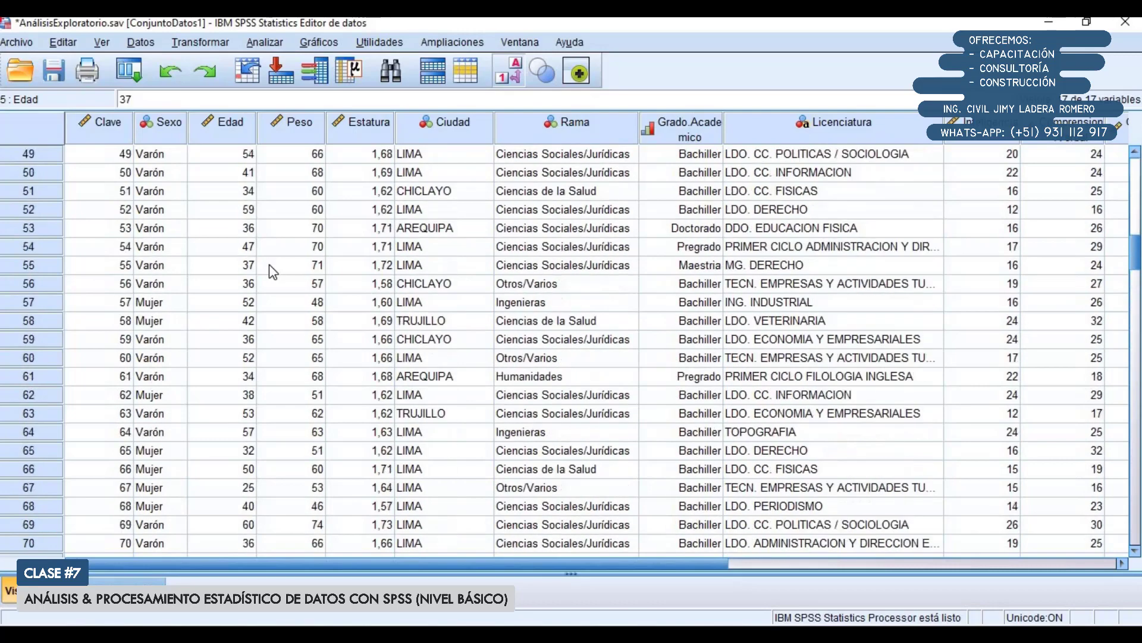
{"action": "scroll", "coordinate": [270, 265], "scroll_direction": "up", "scroll_amount": 2}
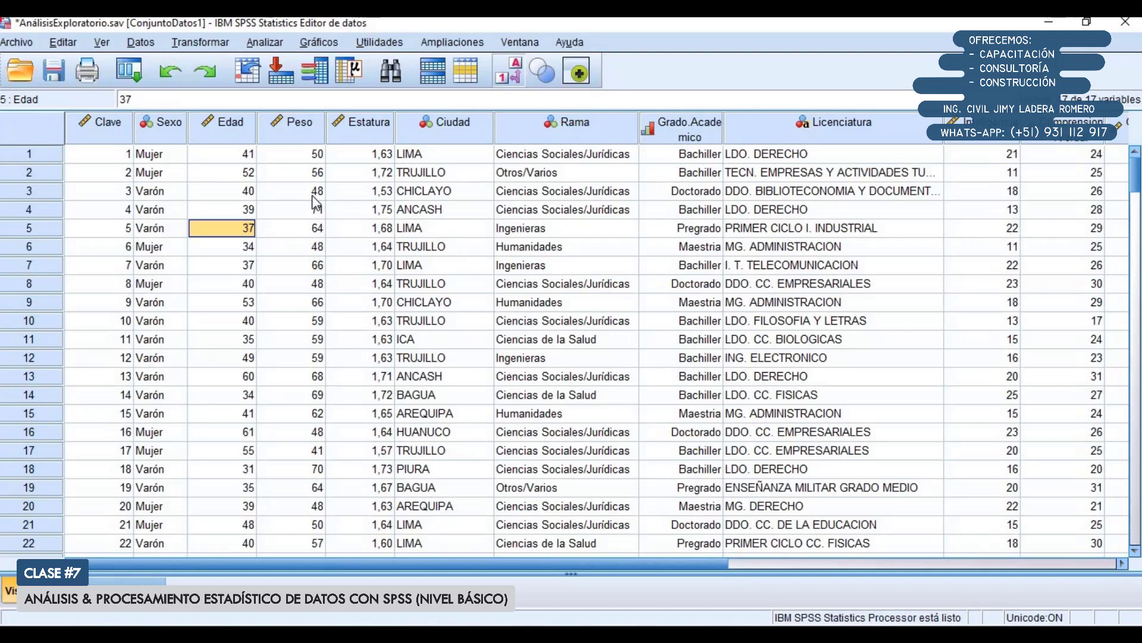
{"action": "left_click", "coordinate": [309, 156]}
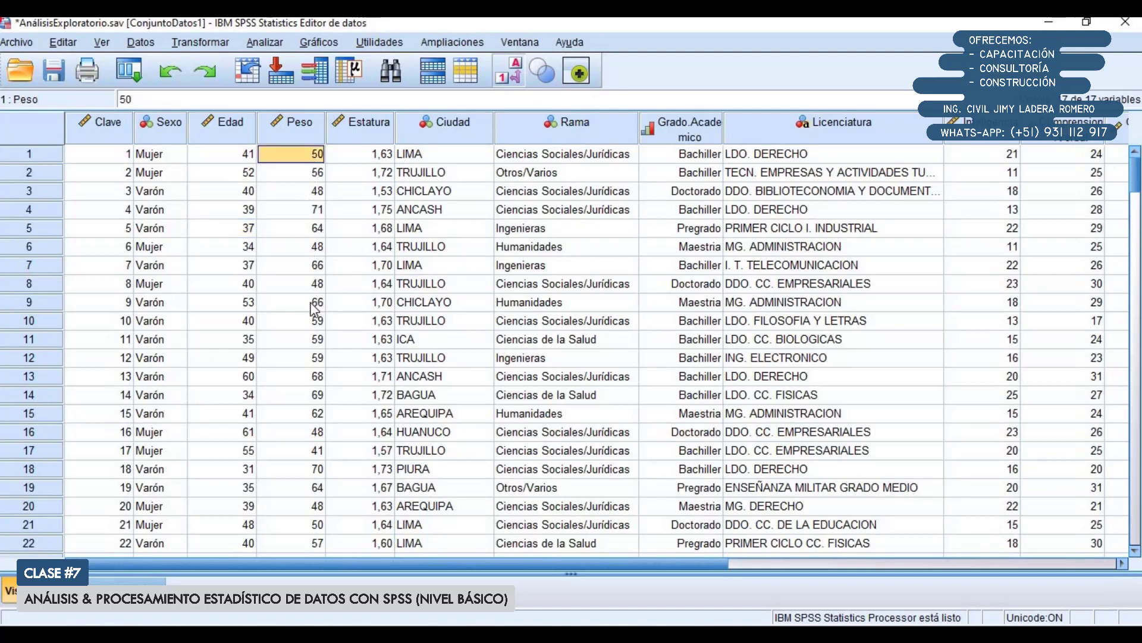
{"action": "left_click", "coordinate": [55, 324]}
{"action": "left_click", "coordinate": [317, 323]}
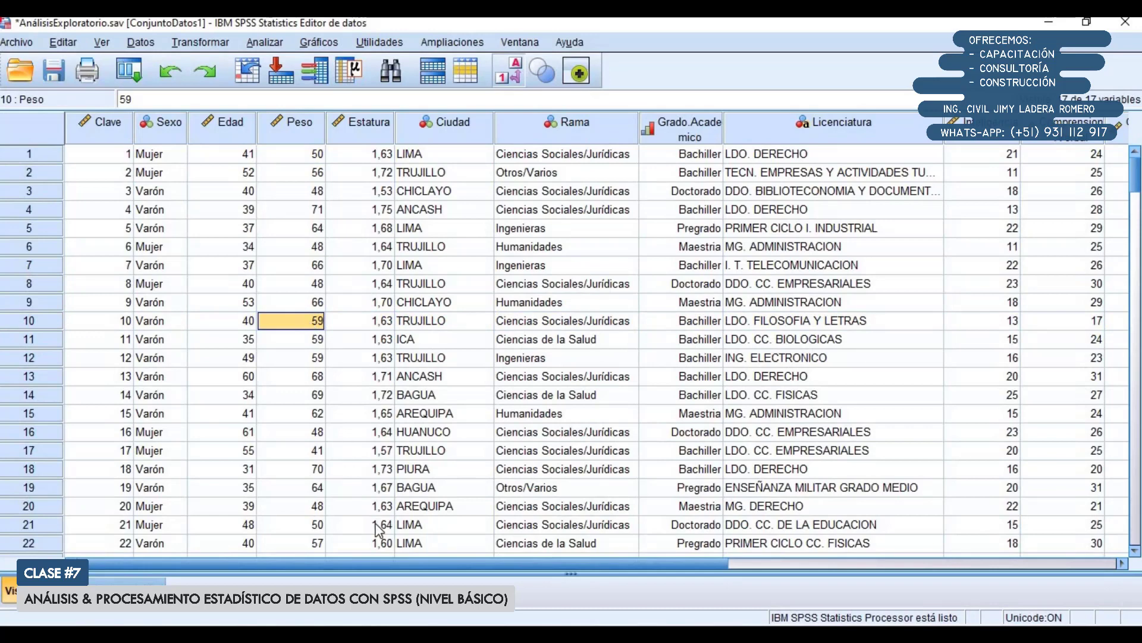
{"action": "type", "text": "120"}
{"action": "key", "text": "Return"}
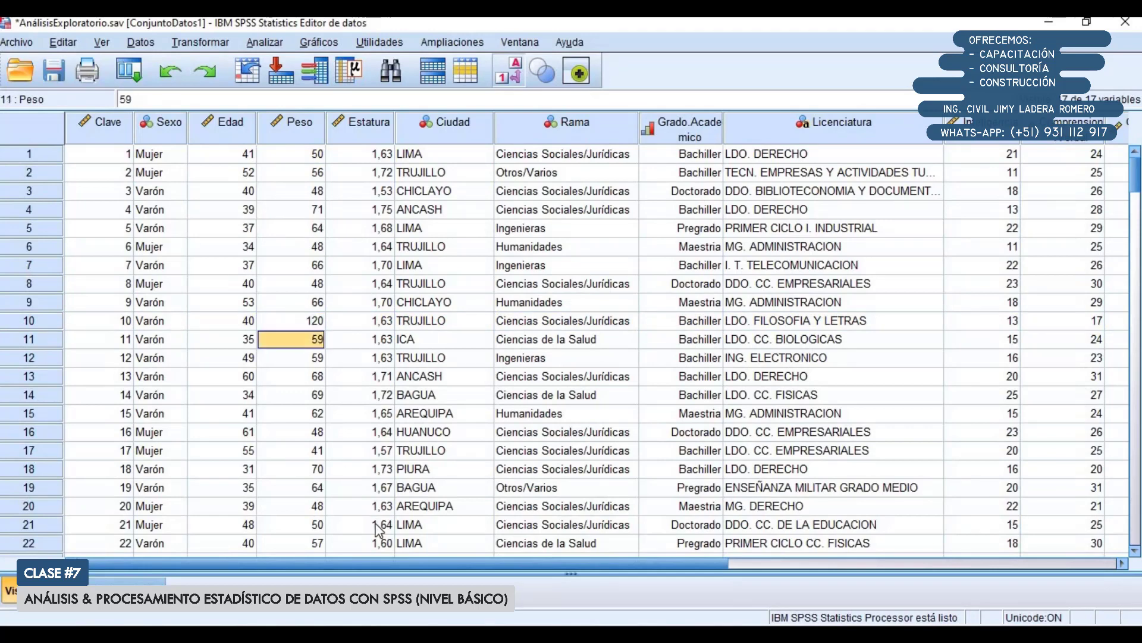
Step: Run the Explore analysis on Peso again and examine the new box plot in the maximized output viewer
{"action": "left_click", "coordinate": [268, 43]}
{"action": "mouse_move", "coordinate": [360, 87]}
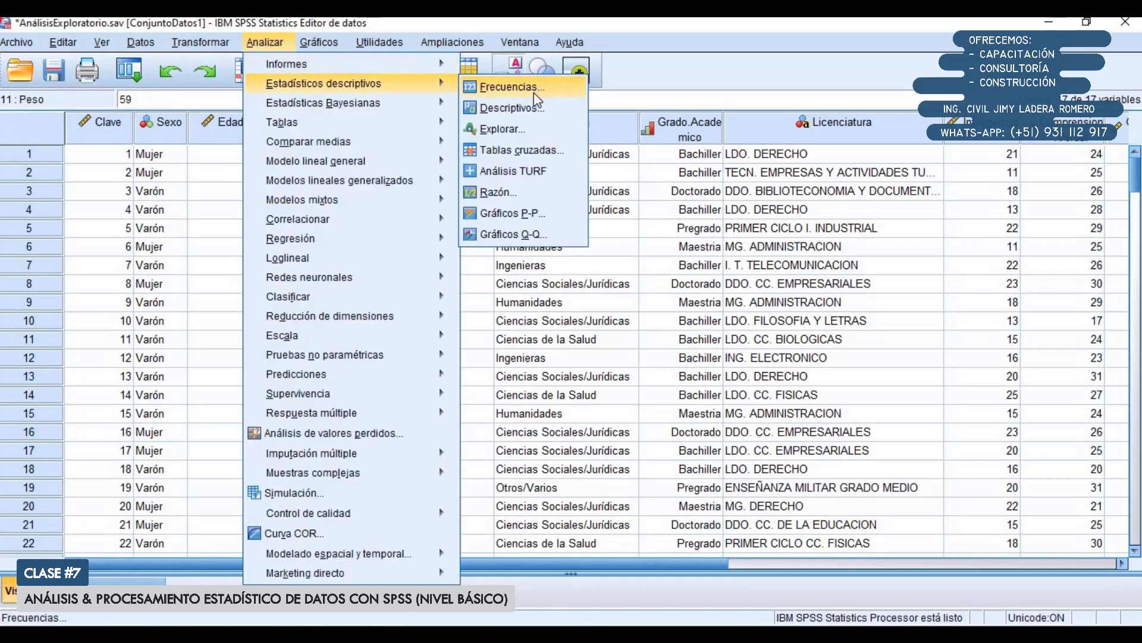
{"action": "left_click", "coordinate": [506, 129]}
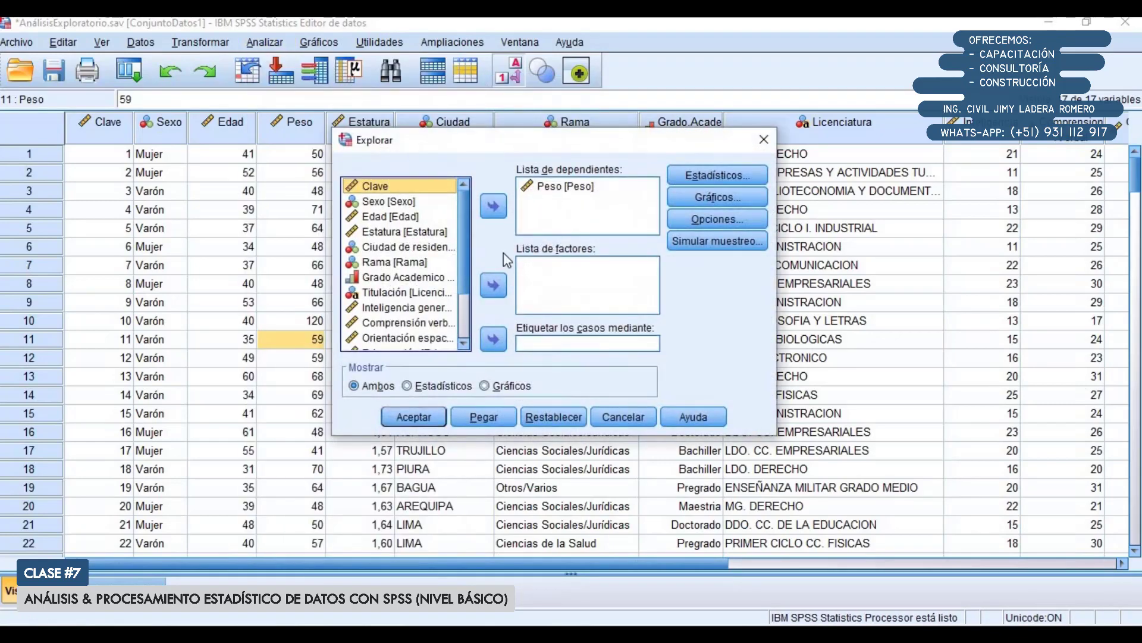
{"action": "left_click", "coordinate": [423, 419]}
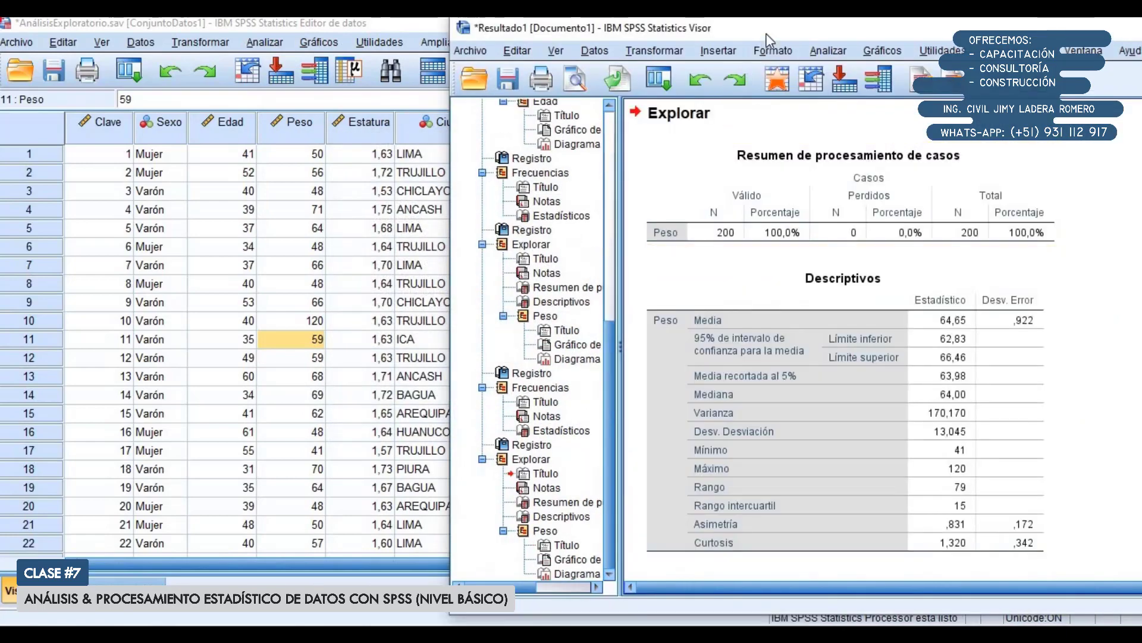
{"action": "double_click", "coordinate": [766, 36]}
{"action": "scroll", "coordinate": [446, 313], "scroll_direction": "down", "scroll_amount": 15}
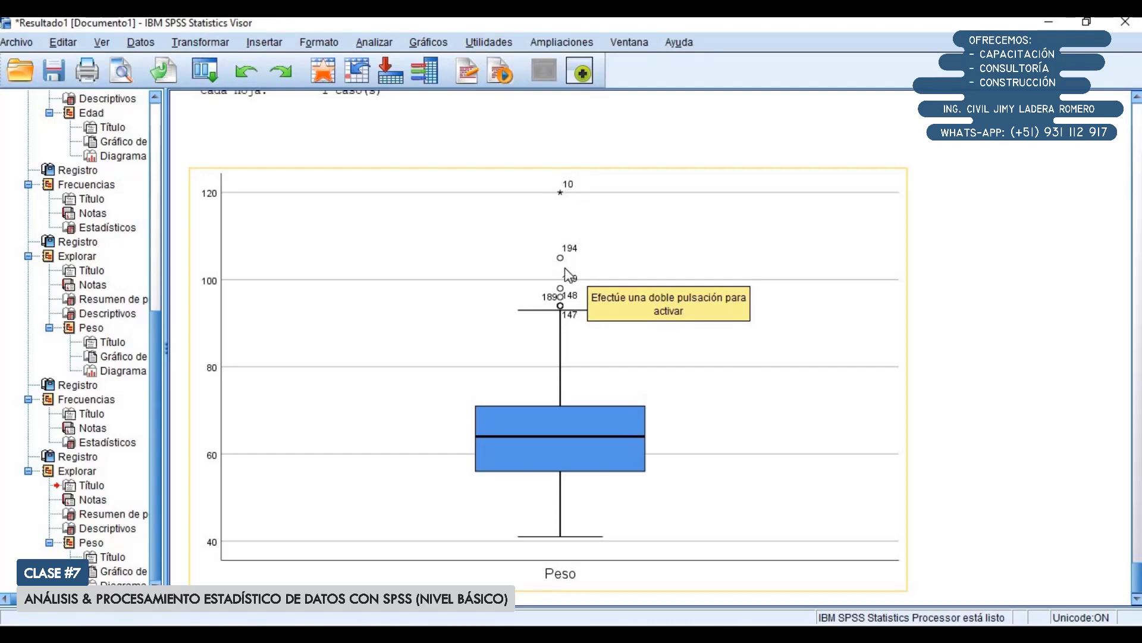
{"action": "left_click", "coordinate": [530, 197]}
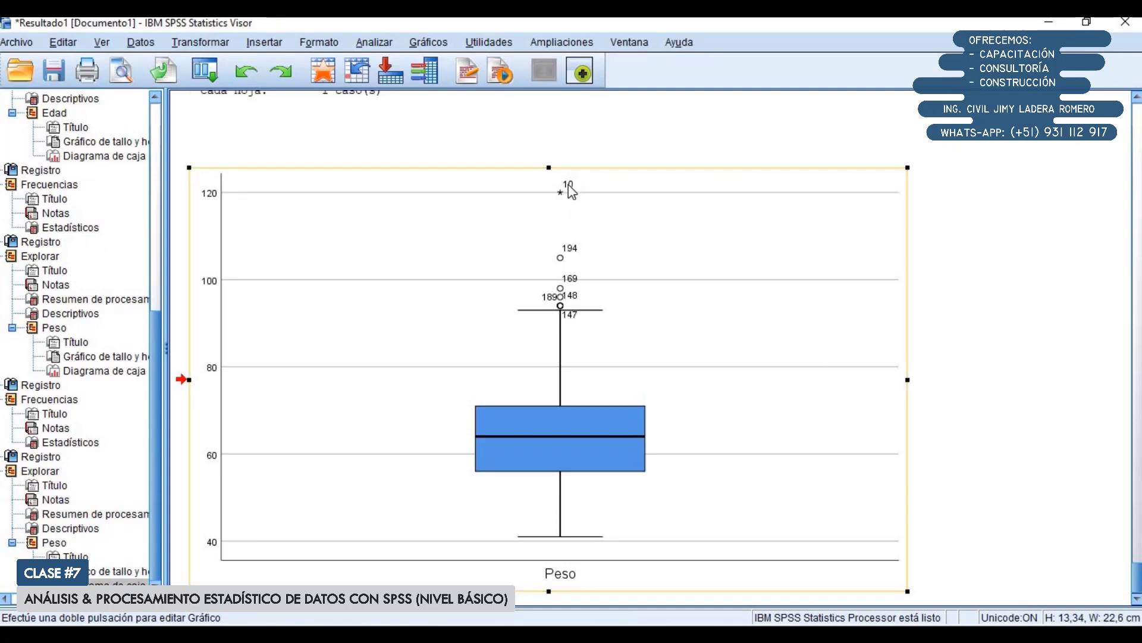
Step: Return to the SPSS data editor and check the Peso value of case 10
{"action": "left_click", "coordinate": [1049, 23]}
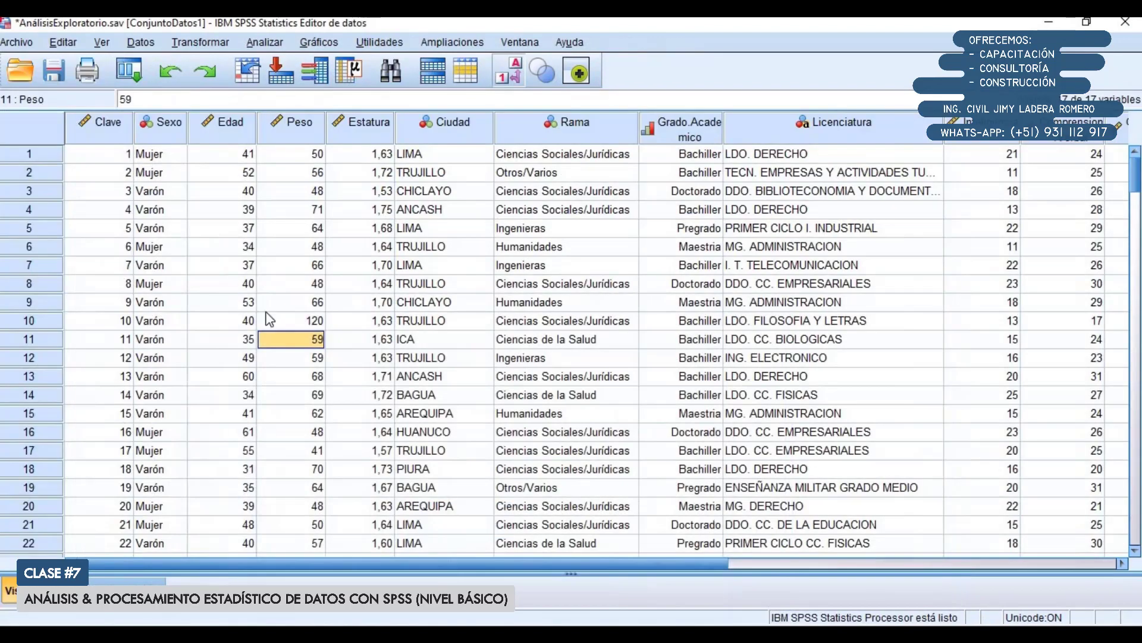
{"action": "left_click", "coordinate": [30, 320]}
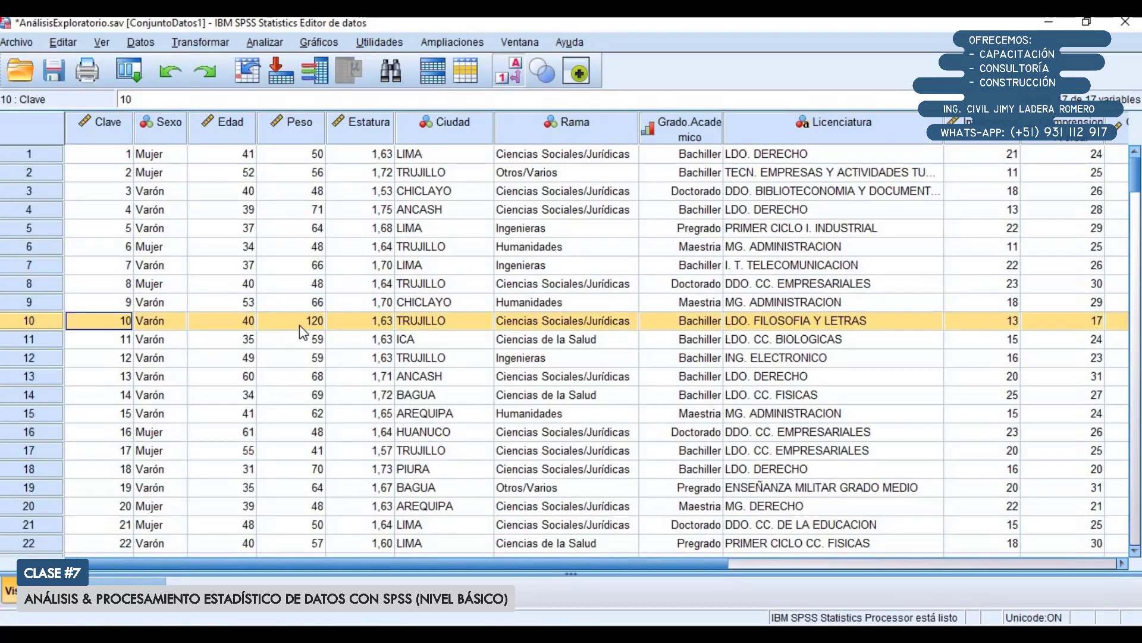
{"action": "left_click", "coordinate": [302, 324]}
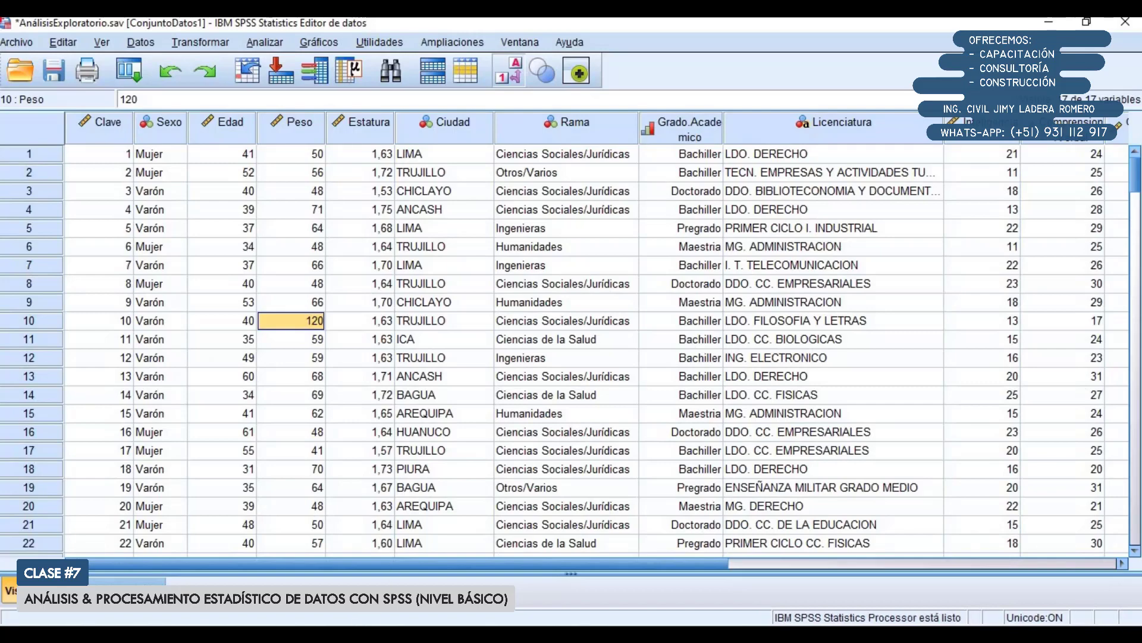
Step: Switch to the Excel sheet and close the shape formatting pane so the limits and the whole box plot can be reviewed together
{"action": "left_click", "coordinate": [347, 634]}
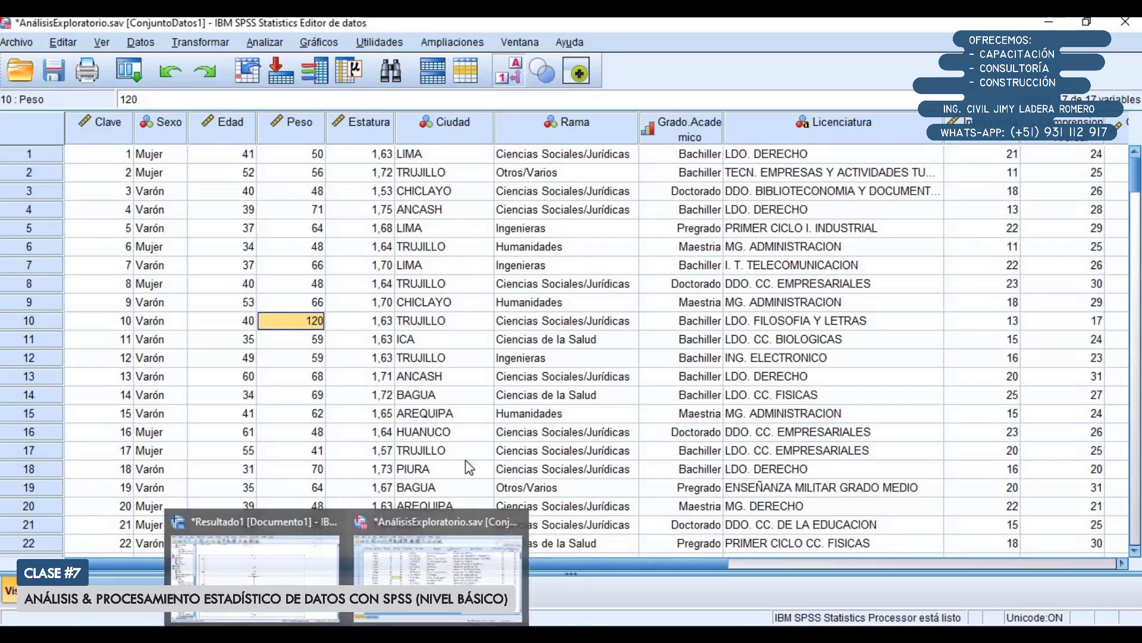
{"action": "left_click", "coordinate": [310, 634]}
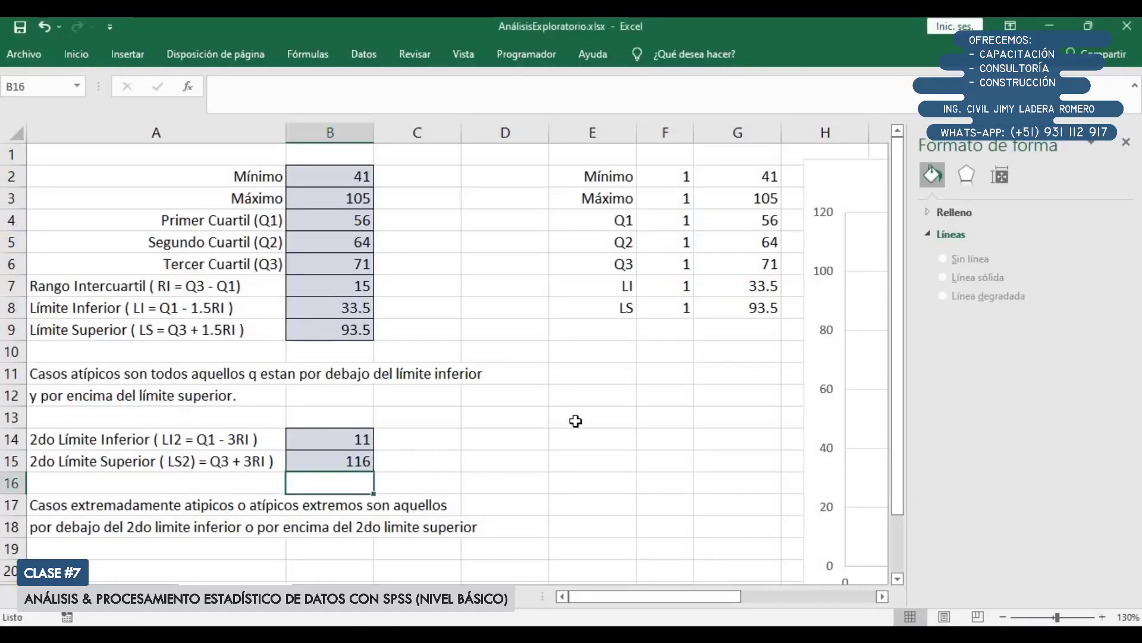
{"action": "scroll", "coordinate": [493, 391], "scroll_direction": "down", "scroll_amount": 3}
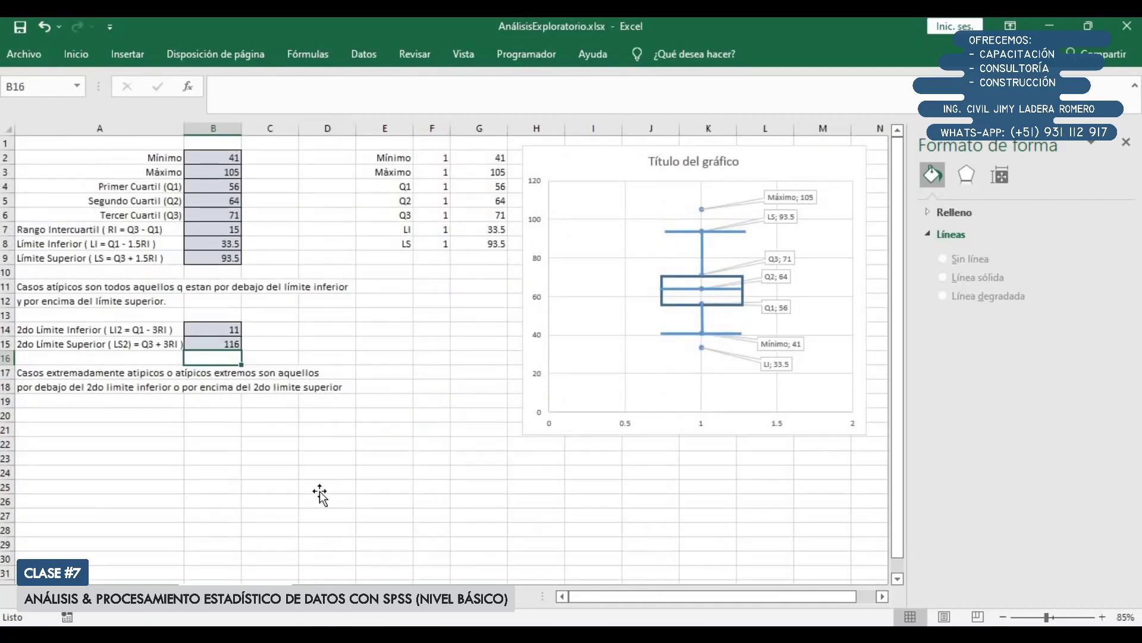
{"action": "left_click", "coordinate": [320, 491]}
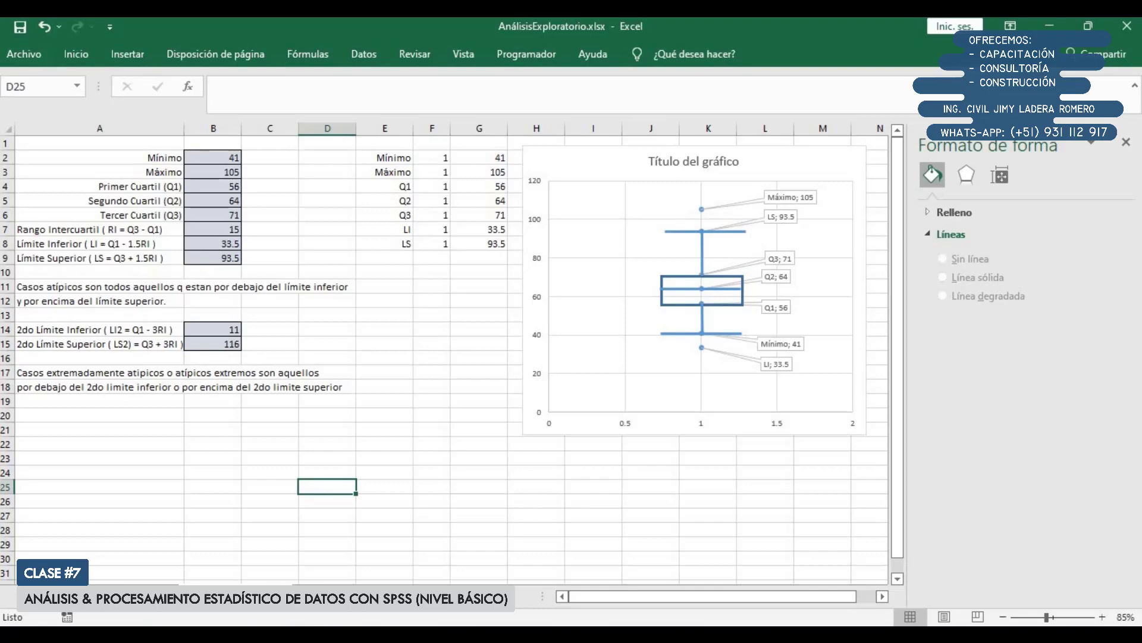
{"action": "left_click", "coordinate": [1127, 142]}
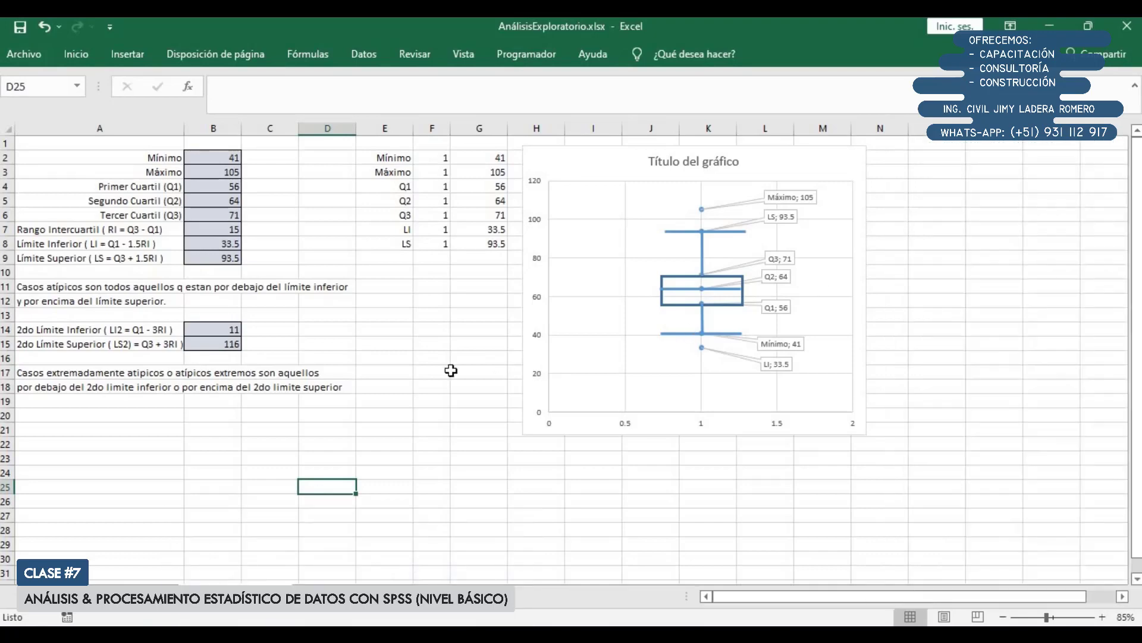
{"action": "scroll", "coordinate": [396, 392], "scroll_direction": "up", "scroll_amount": 1}
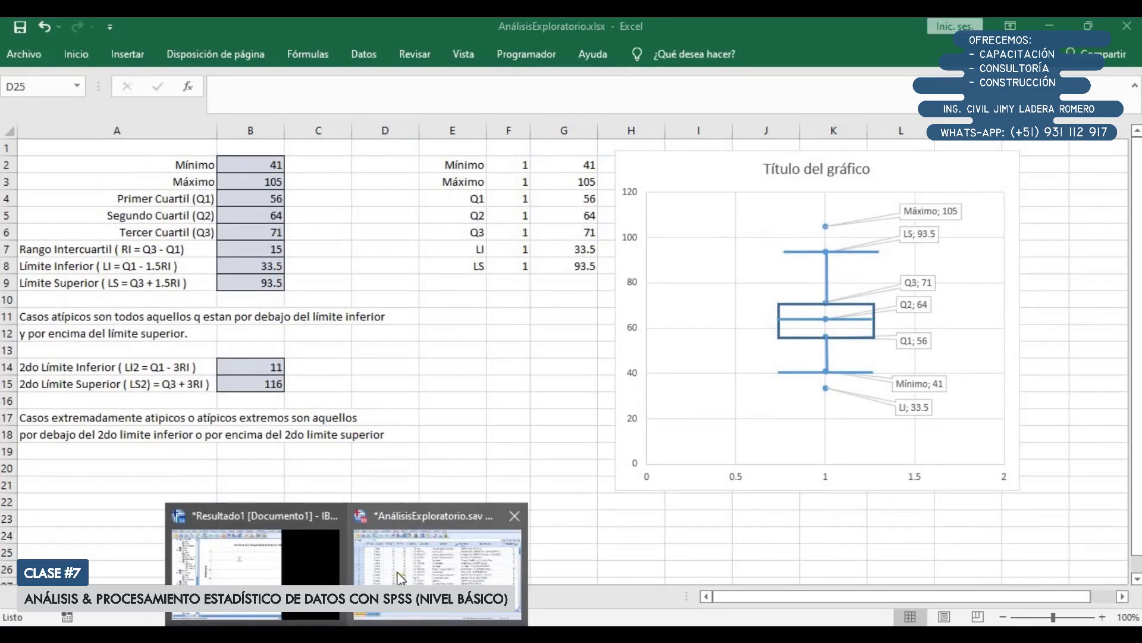
Step: Switch back to the maximized SPSS data editor and set the Peso value of case 10 to 59
{"action": "left_click", "coordinate": [399, 577]}
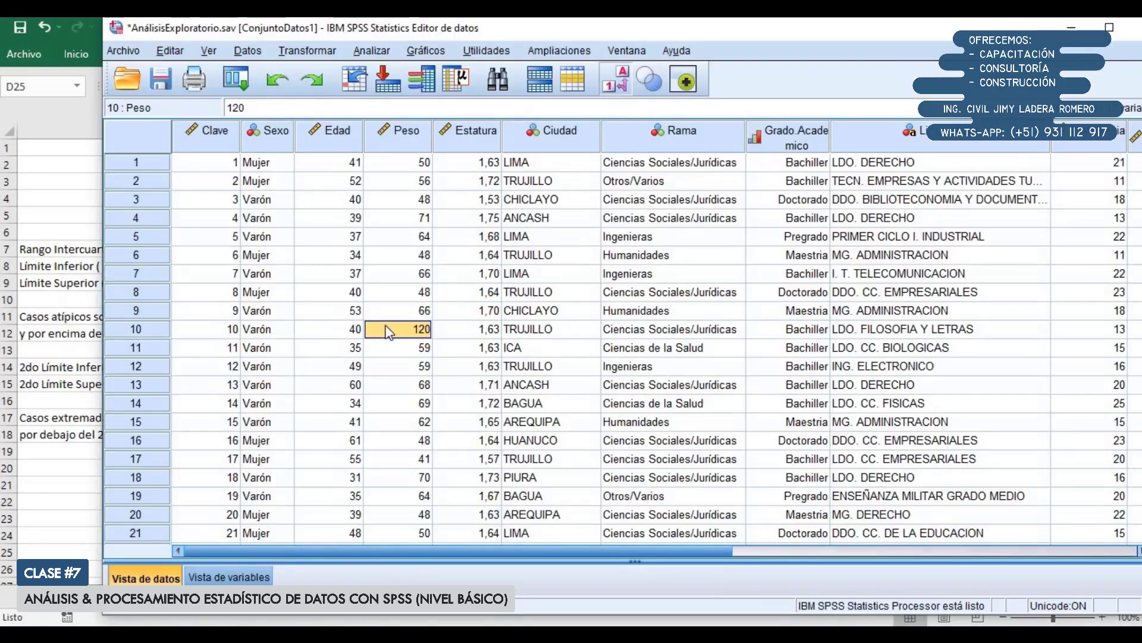
{"action": "double_click", "coordinate": [477, 27]}
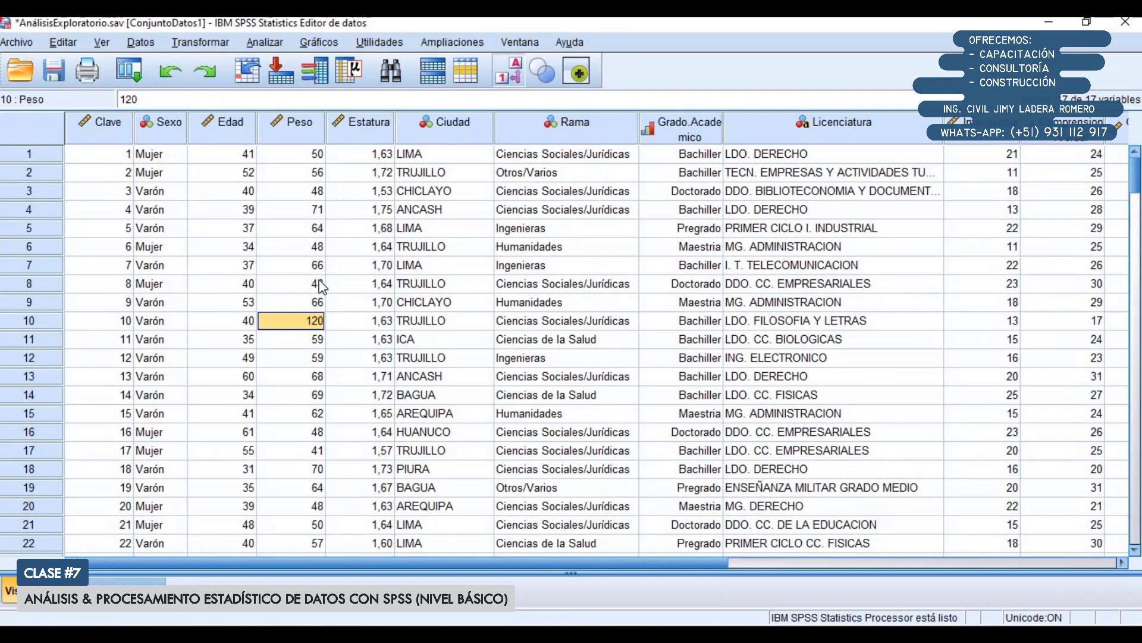
{"action": "left_click", "coordinate": [301, 130]}
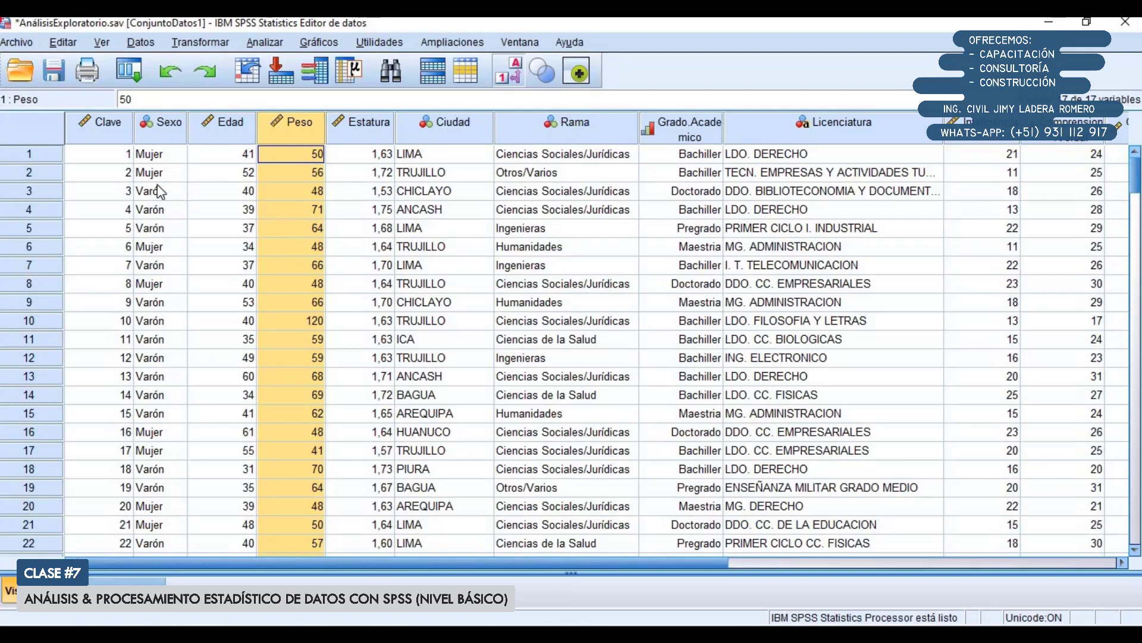
{"action": "double_click", "coordinate": [312, 313]}
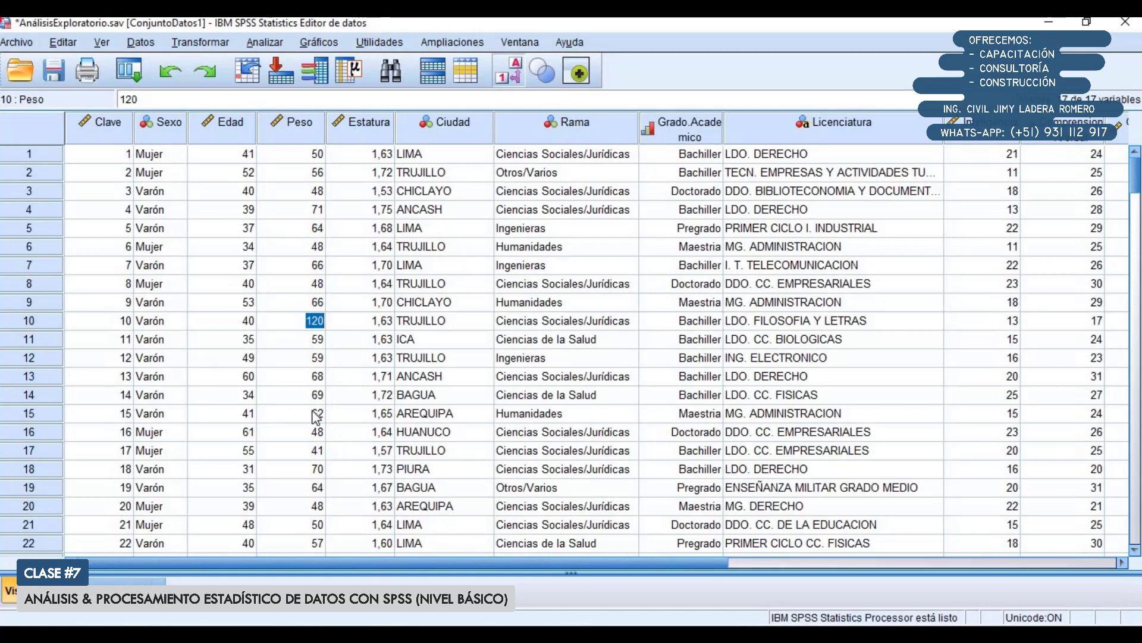
{"action": "type", "text": "59"}
{"action": "key", "text": "Return"}
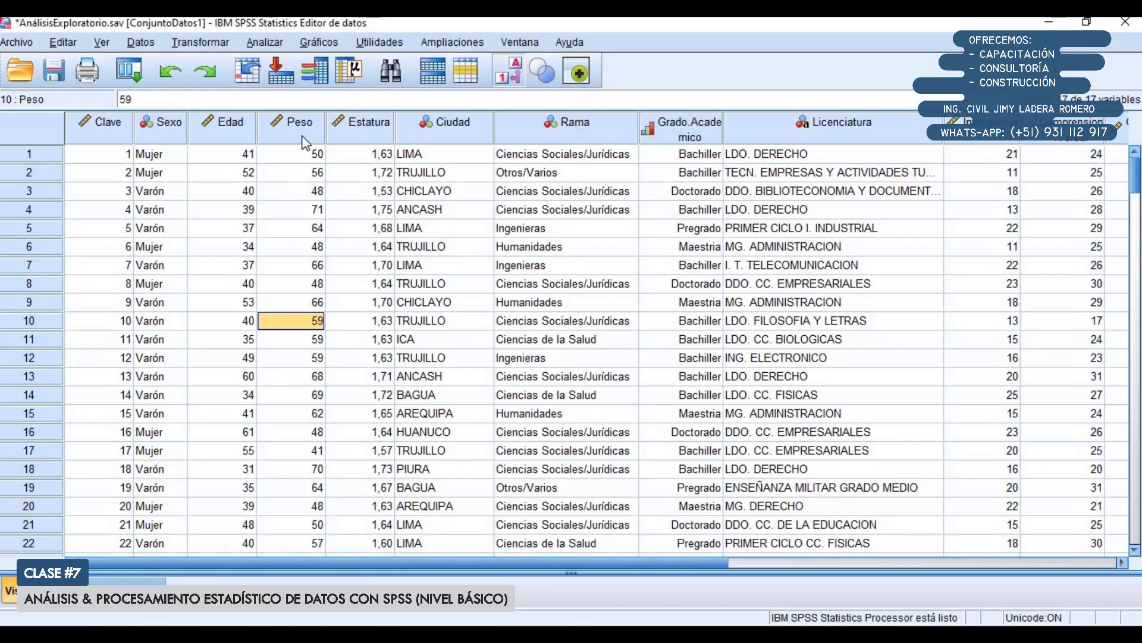
{"action": "mouse_move", "coordinate": [305, 142]}
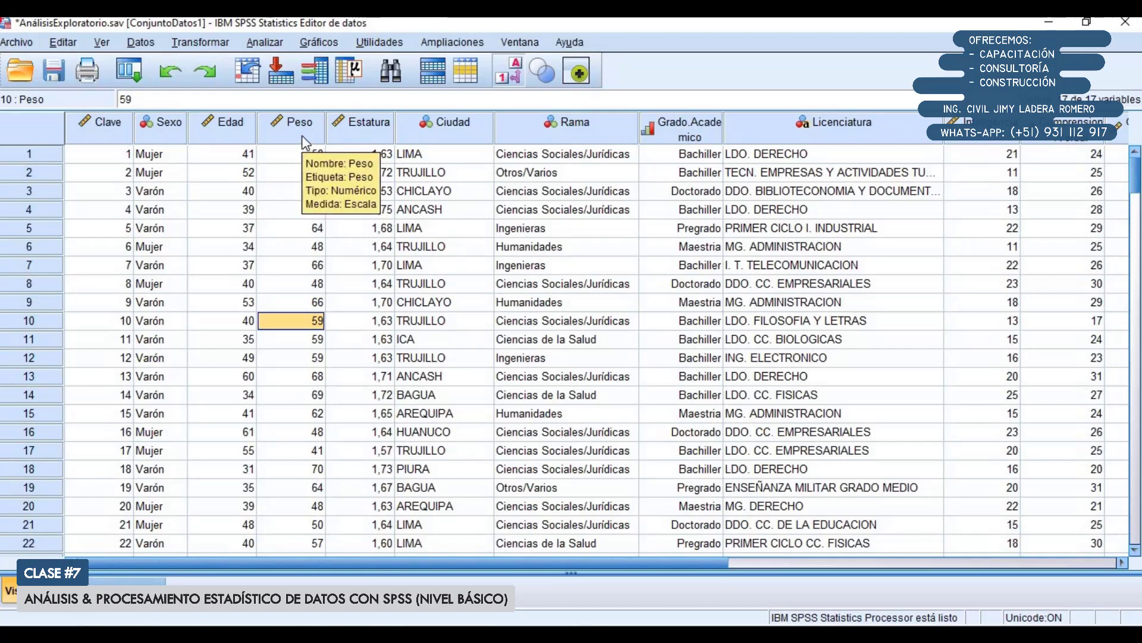
Step: Run the Explore analysis on Peso with Sexo as the factor and maximize the output viewer
{"action": "left_click", "coordinate": [274, 43]}
{"action": "mouse_move", "coordinate": [309, 86]}
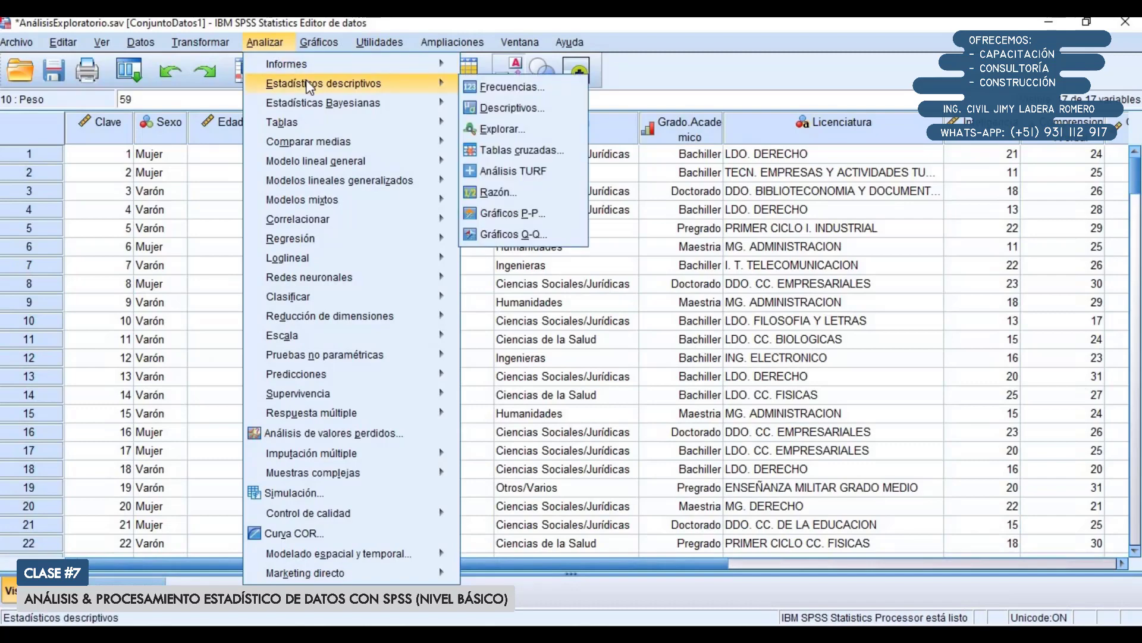
{"action": "left_click", "coordinate": [494, 129]}
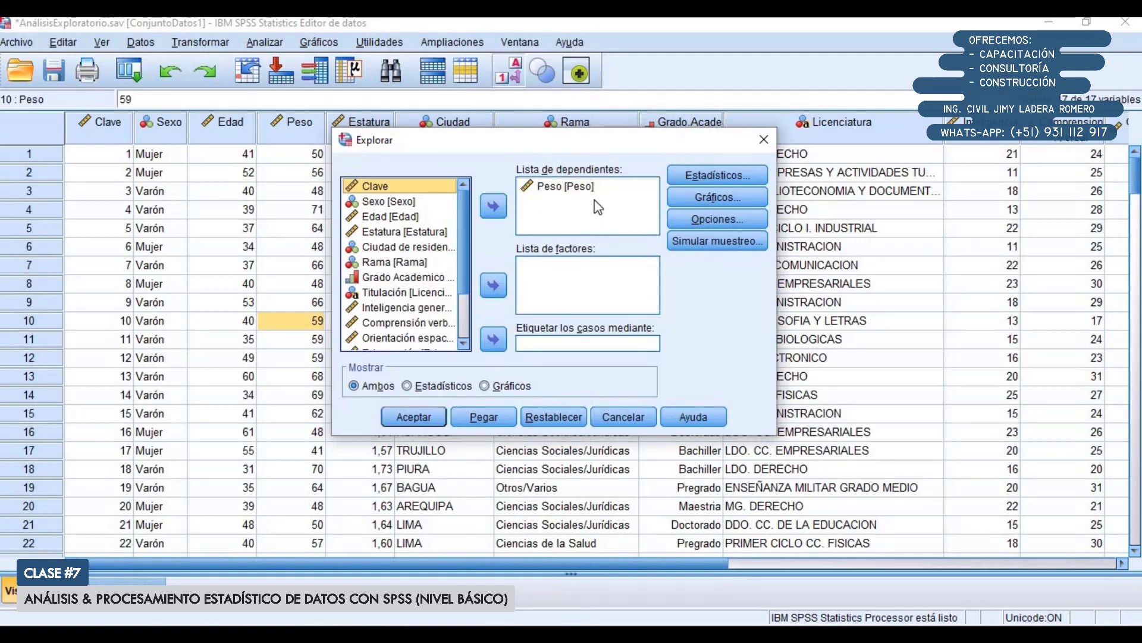
{"action": "left_click", "coordinate": [568, 279]}
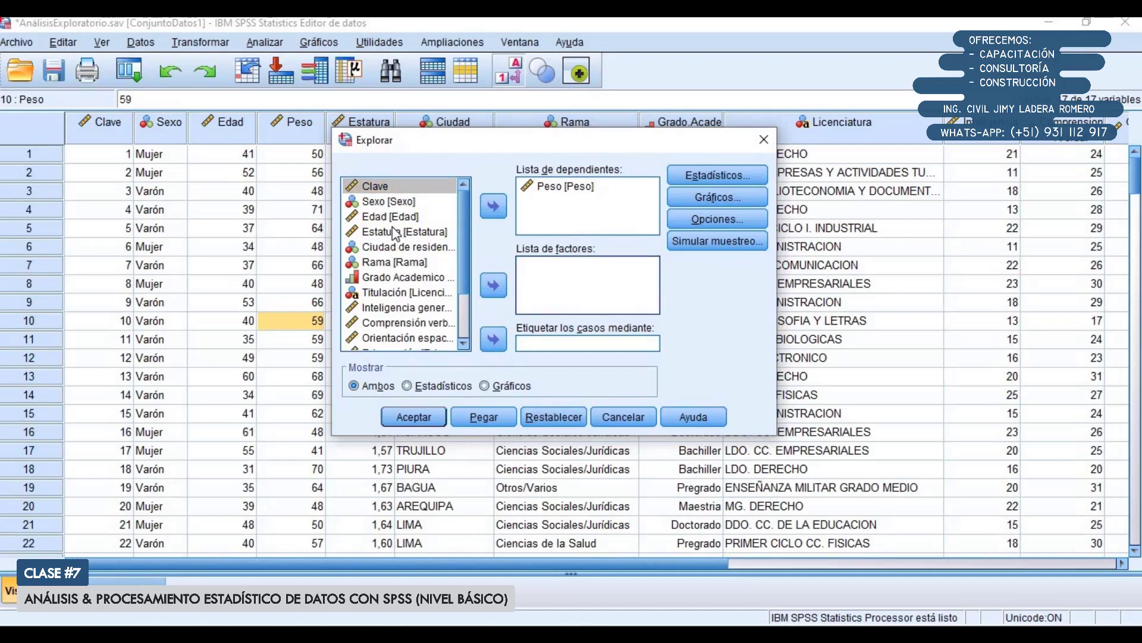
{"action": "left_click", "coordinate": [387, 202]}
{"action": "left_click", "coordinate": [493, 285]}
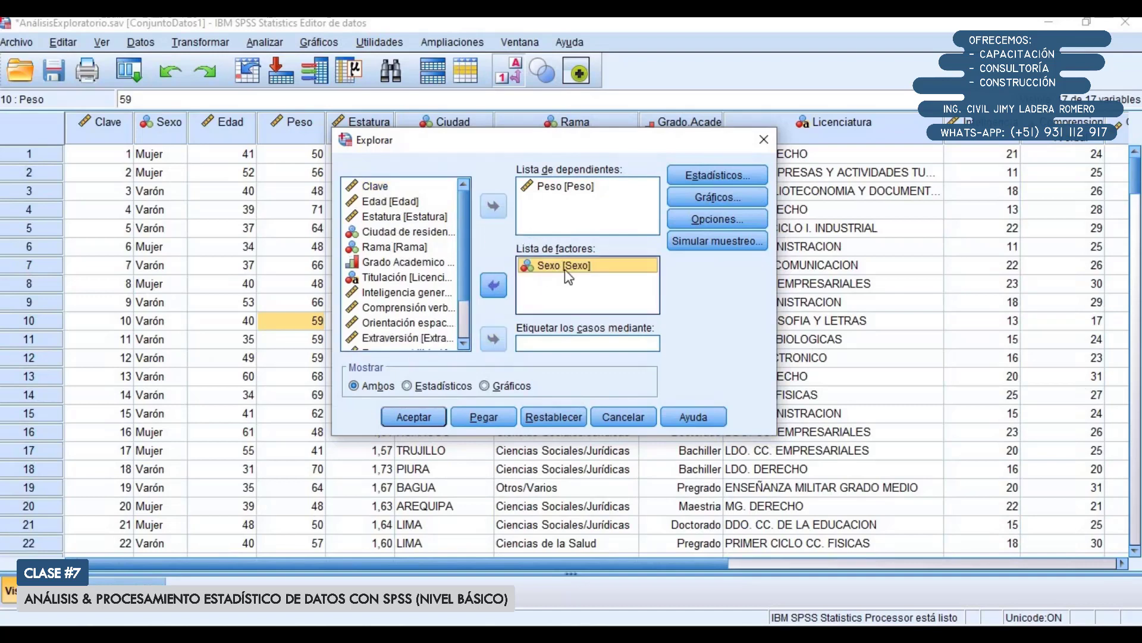
{"action": "left_click", "coordinate": [412, 417]}
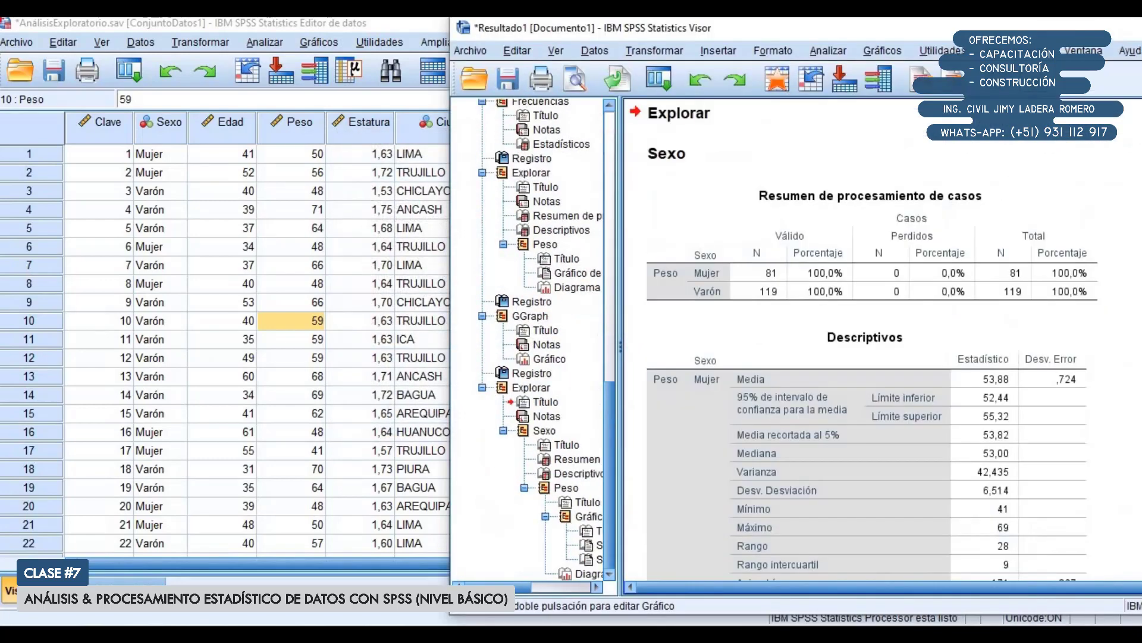
{"action": "double_click", "coordinate": [852, 30]}
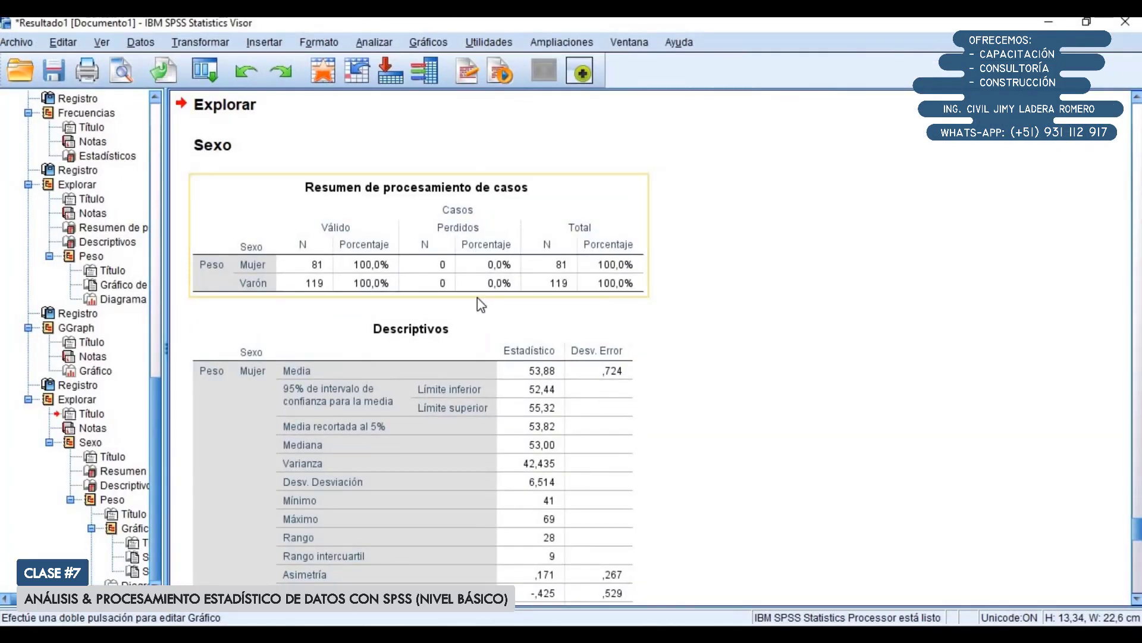
Step: Examine the Peso descriptives, stem-and-leaf plots and box plots for Mujer and Varón
{"action": "scroll", "coordinate": [477, 297], "scroll_direction": "down", "scroll_amount": 3}
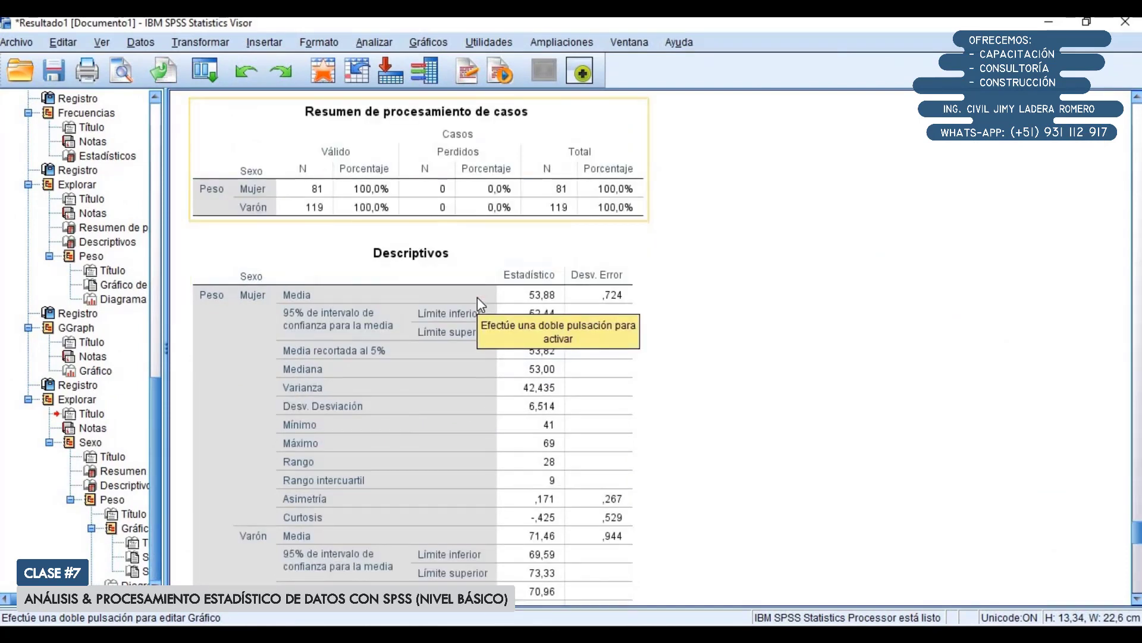
{"action": "left_click", "coordinate": [476, 297]}
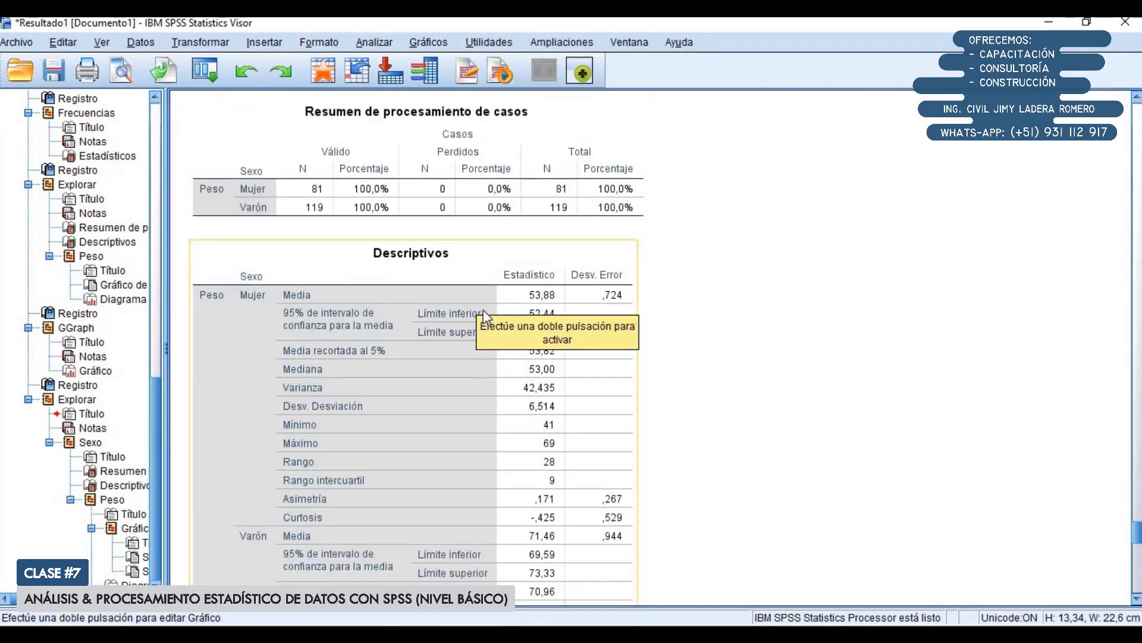
{"action": "scroll", "coordinate": [485, 309], "scroll_direction": "down", "scroll_amount": 5}
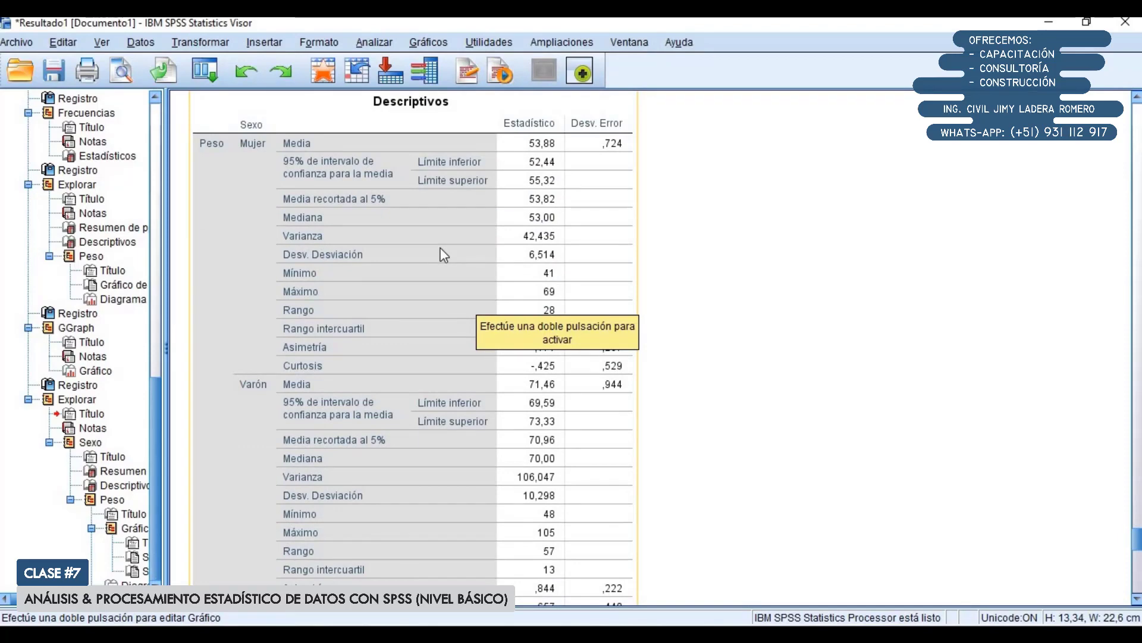
{"action": "scroll", "coordinate": [470, 280], "scroll_direction": "down", "scroll_amount": 9}
{"action": "scroll", "coordinate": [471, 287], "scroll_direction": "down", "scroll_amount": 9}
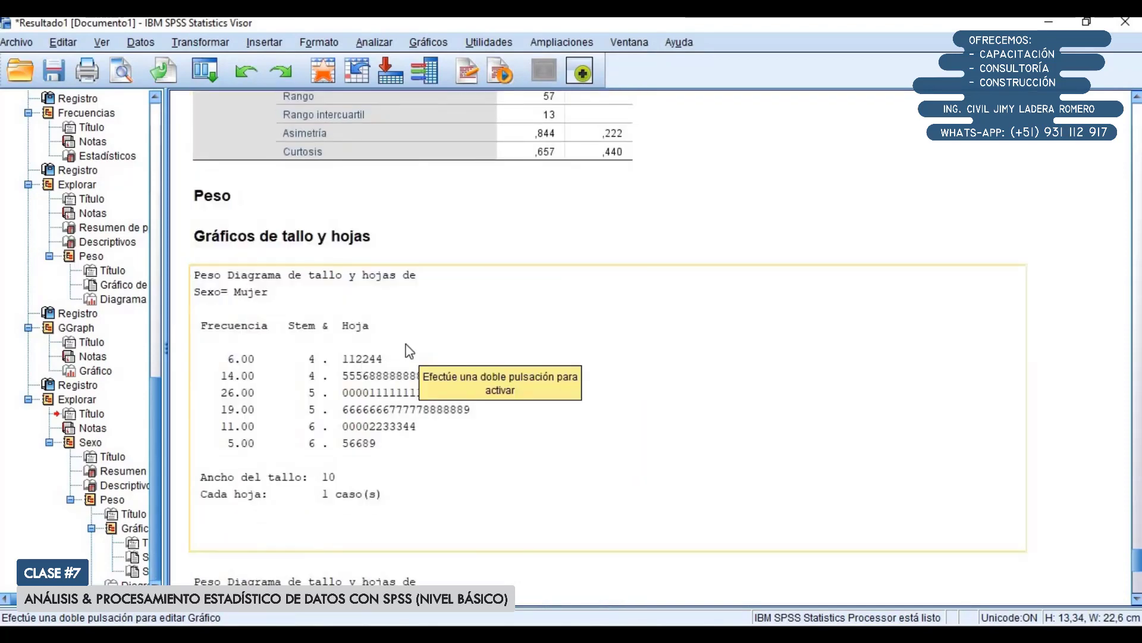
{"action": "scroll", "coordinate": [412, 339], "scroll_direction": "up", "scroll_amount": 18}
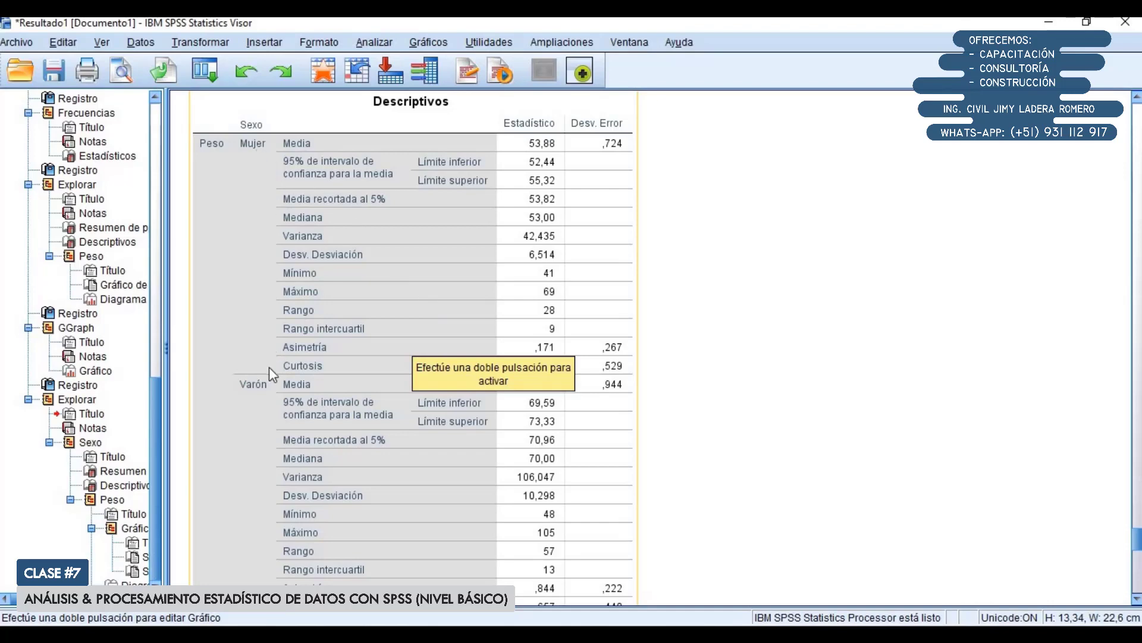
{"action": "scroll", "coordinate": [260, 390], "scroll_direction": "down", "scroll_amount": 15}
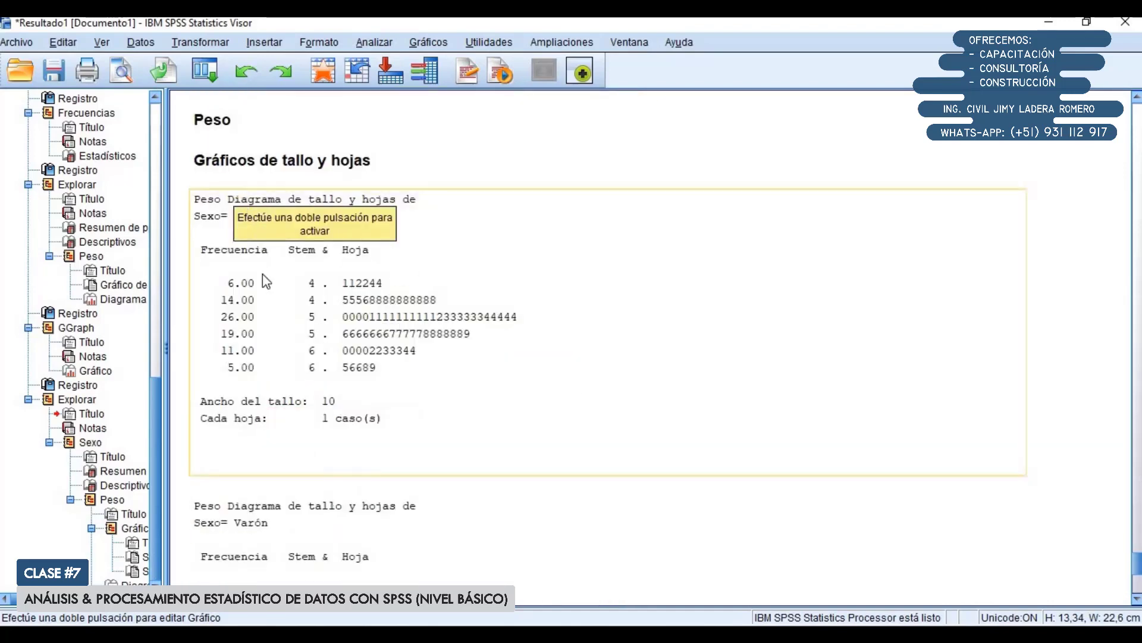
{"action": "scroll", "coordinate": [309, 410], "scroll_direction": "down", "scroll_amount": 5}
{"action": "scroll", "coordinate": [309, 411], "scroll_direction": "down", "scroll_amount": 20}
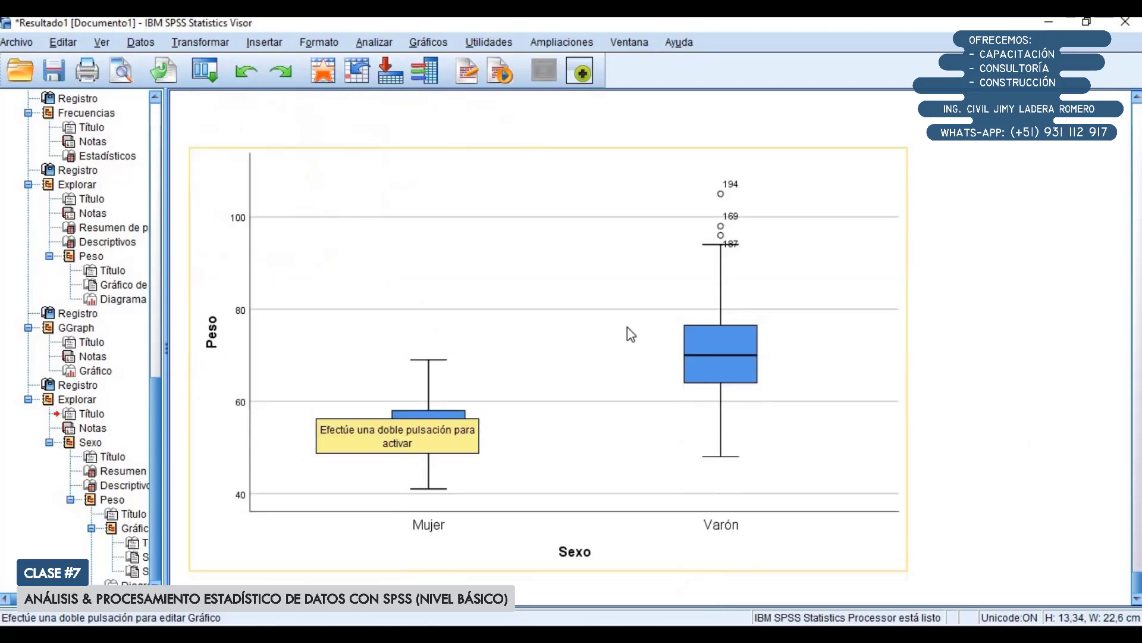
{"action": "left_click", "coordinate": [867, 373]}
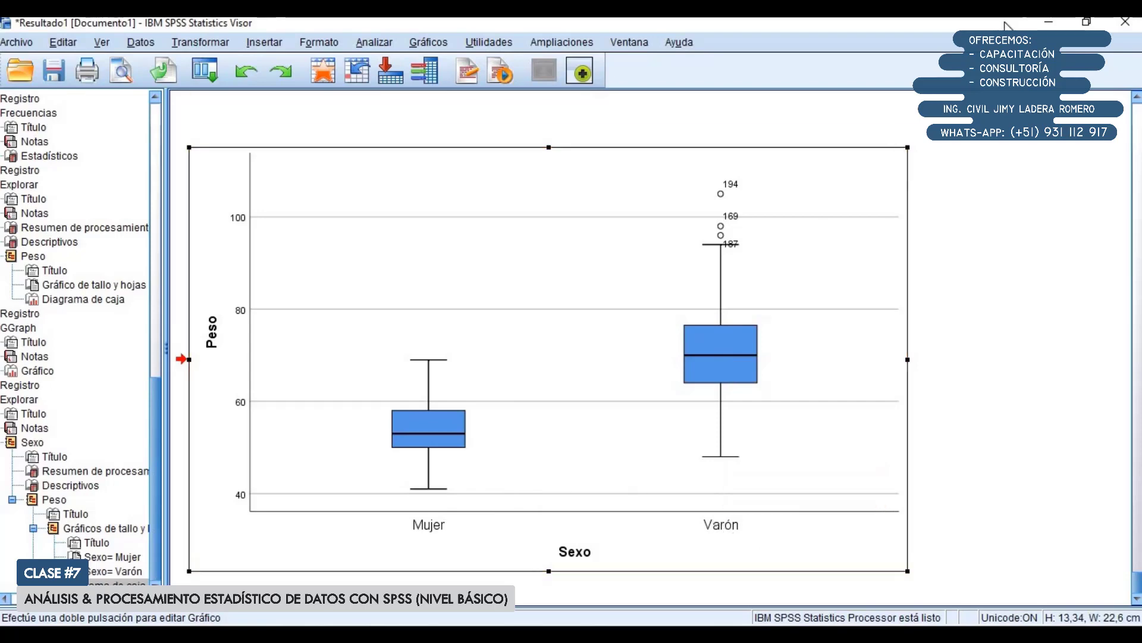
Step: Return to the data editor, run Explore with Estatura replacing Peso as the dependent and Sexo as factor, and maximize the output
{"action": "left_click", "coordinate": [1049, 22]}
{"action": "left_click", "coordinate": [259, 43]}
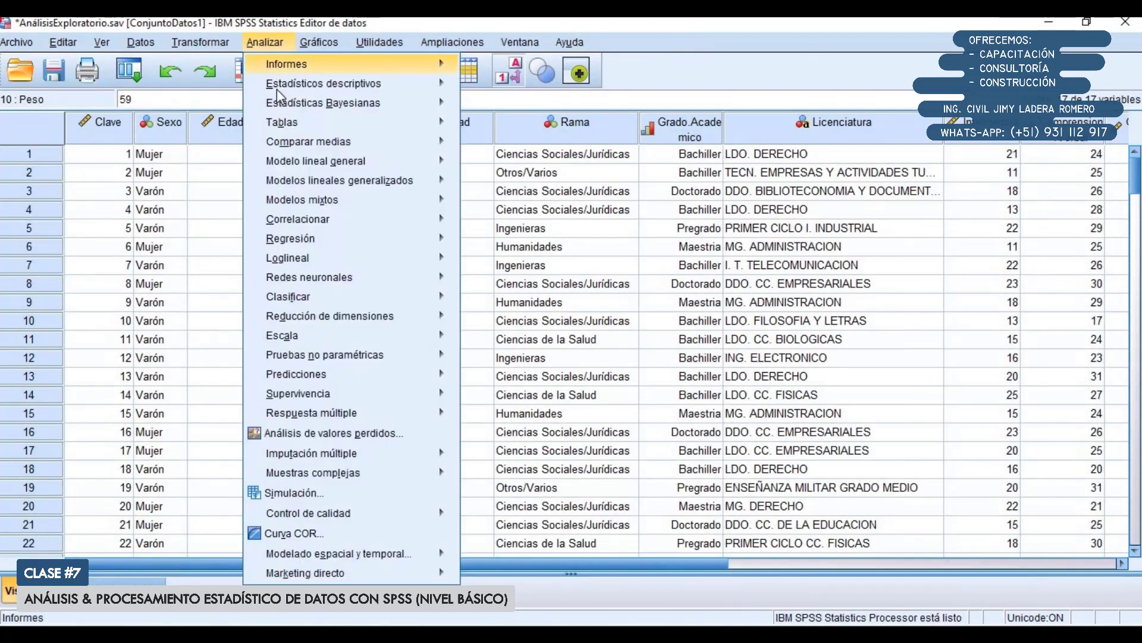
{"action": "mouse_move", "coordinate": [451, 107]}
{"action": "mouse_move", "coordinate": [428, 83]}
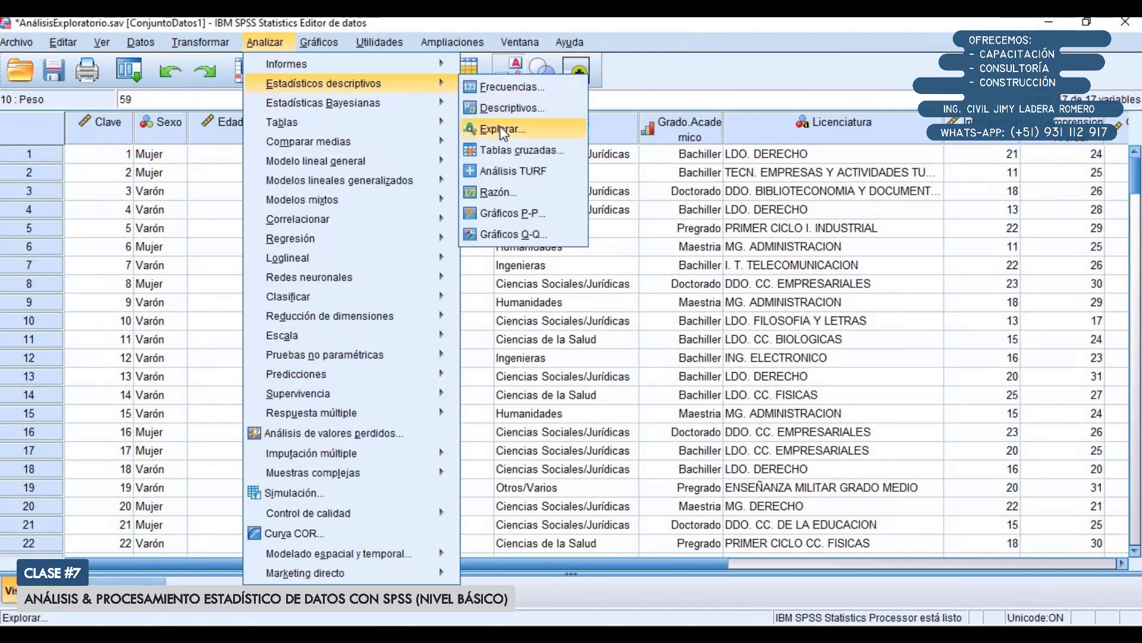
{"action": "left_click", "coordinate": [512, 128]}
{"action": "left_click", "coordinate": [524, 187]}
{"action": "left_click", "coordinate": [493, 206]}
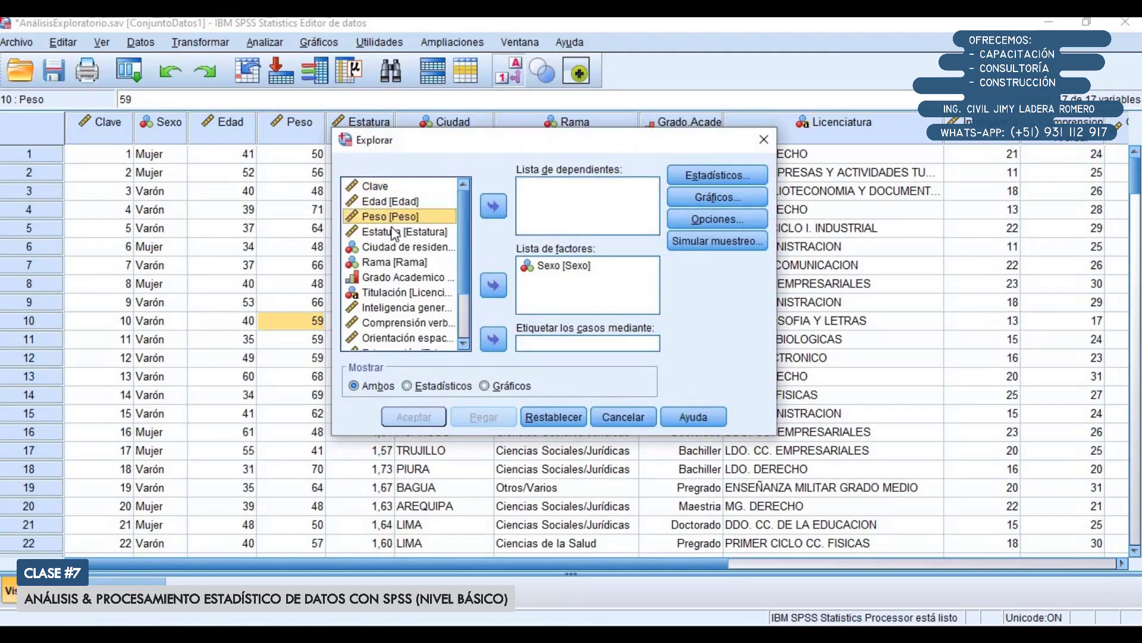
{"action": "left_click", "coordinate": [395, 232]}
{"action": "left_click", "coordinate": [493, 206]}
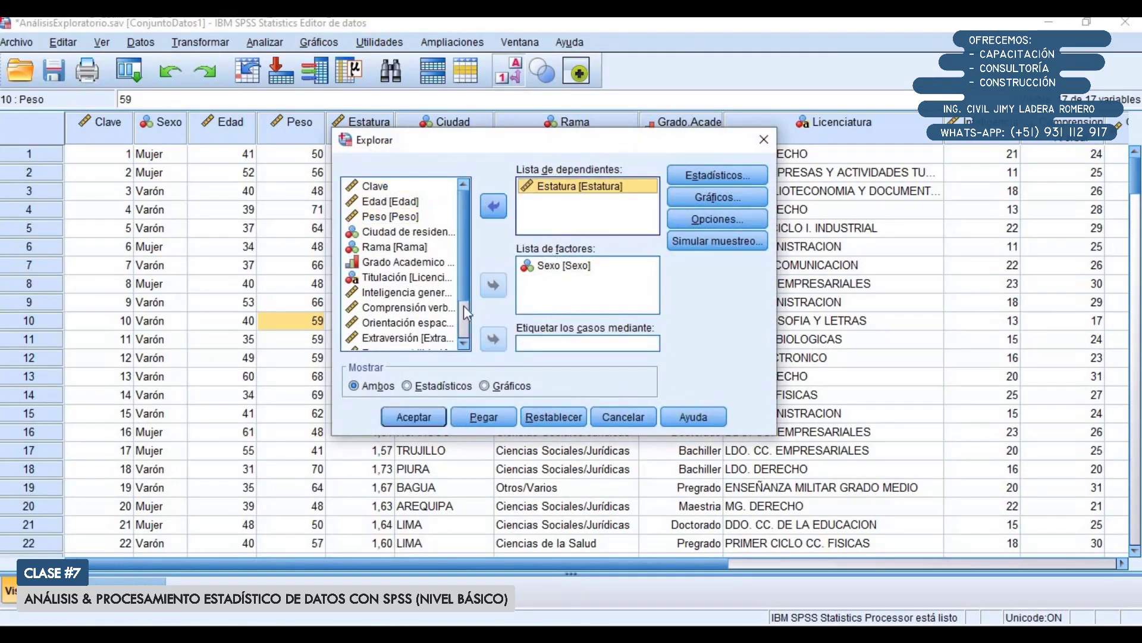
{"action": "left_click", "coordinate": [415, 417]}
{"action": "double_click", "coordinate": [877, 31]}
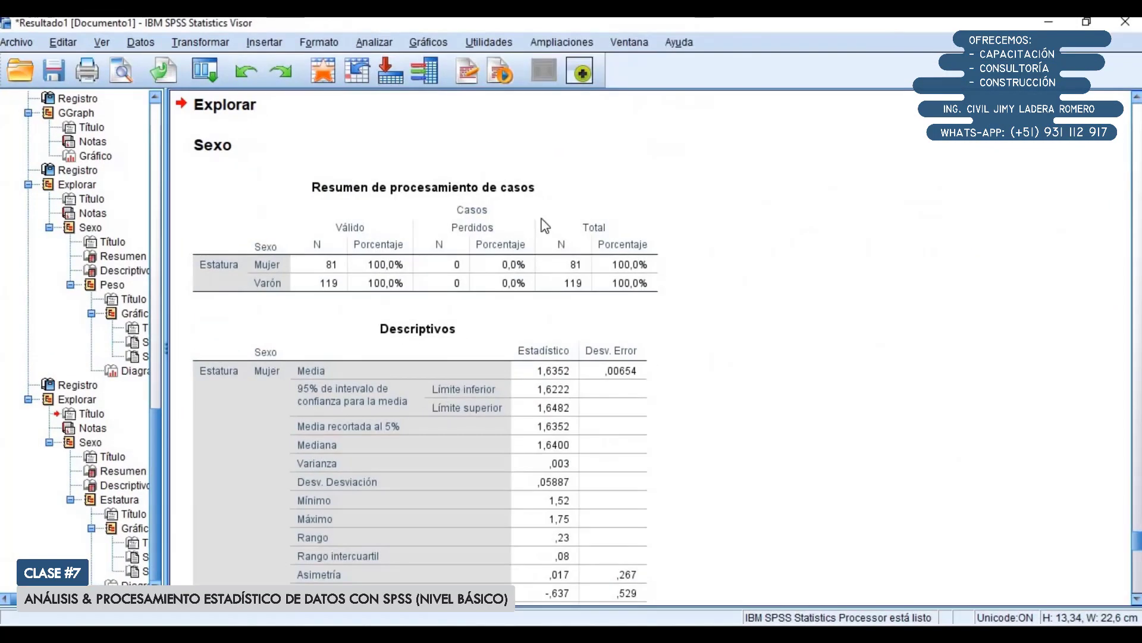
Step: Examine the Estatura descriptives, stem-and-leaf plots and box plots by Sexo
{"action": "scroll", "coordinate": [468, 371], "scroll_direction": "down", "scroll_amount": 20}
{"action": "scroll", "coordinate": [472, 379], "scroll_direction": "up", "scroll_amount": 15}
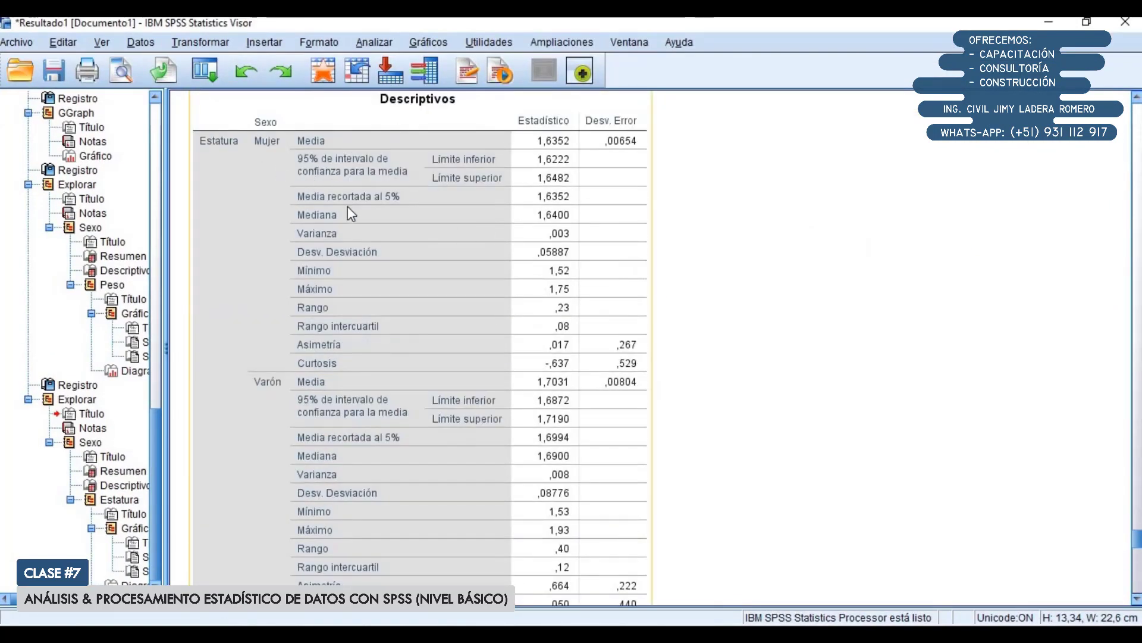
{"action": "scroll", "coordinate": [383, 267], "scroll_direction": "down", "scroll_amount": 5}
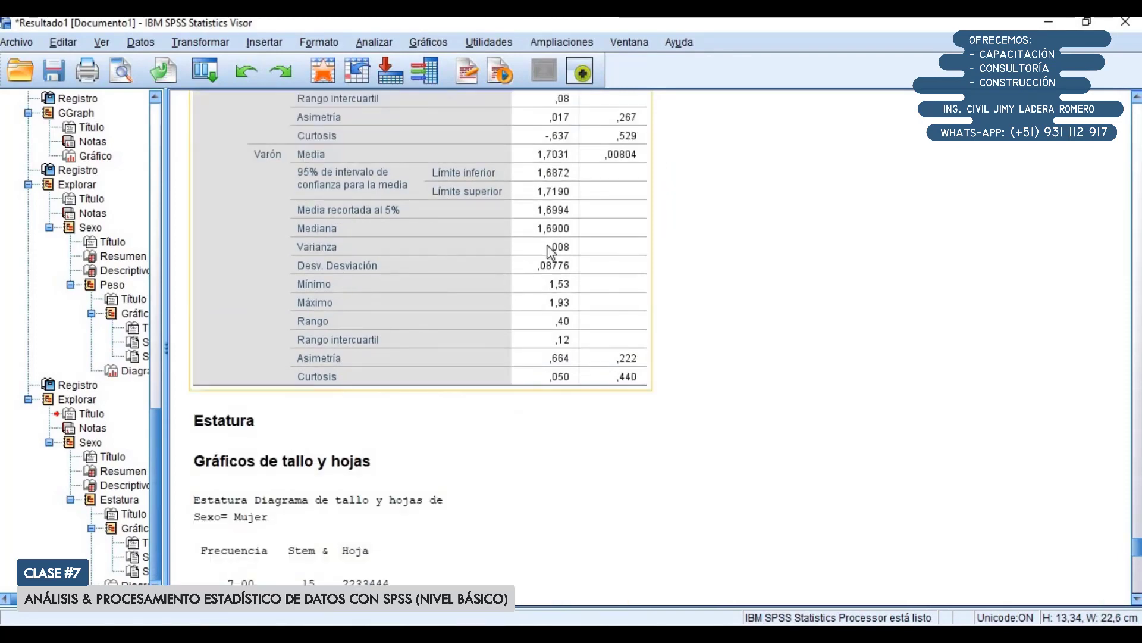
{"action": "scroll", "coordinate": [448, 301], "scroll_direction": "down", "scroll_amount": 4}
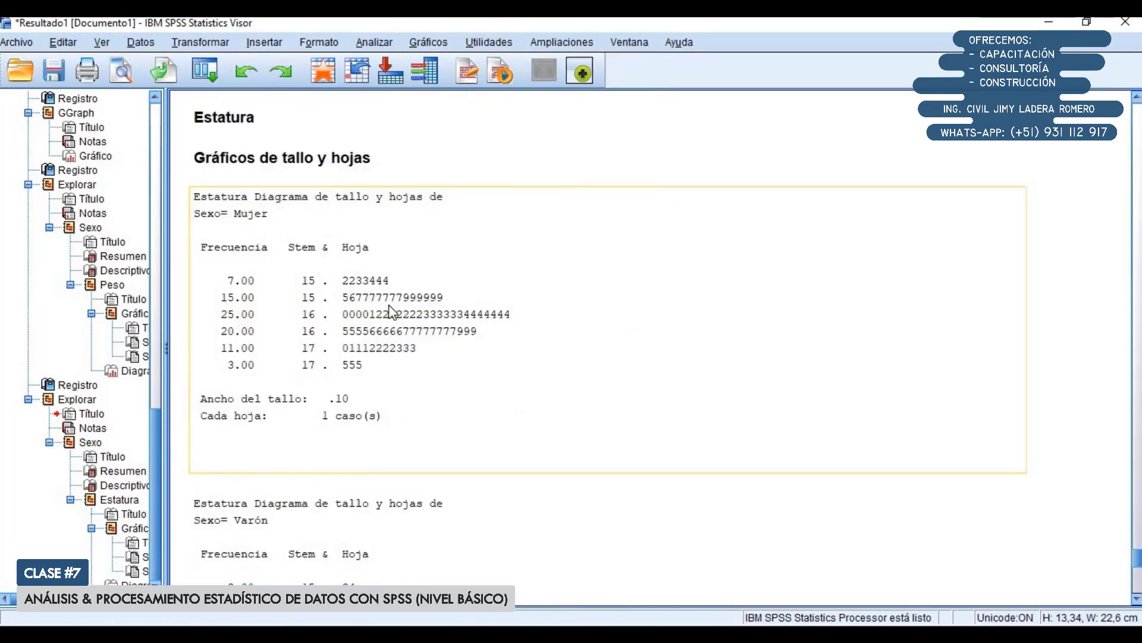
{"action": "scroll", "coordinate": [390, 311], "scroll_direction": "down", "scroll_amount": 5}
{"action": "scroll", "coordinate": [365, 302], "scroll_direction": "down", "scroll_amount": 6}
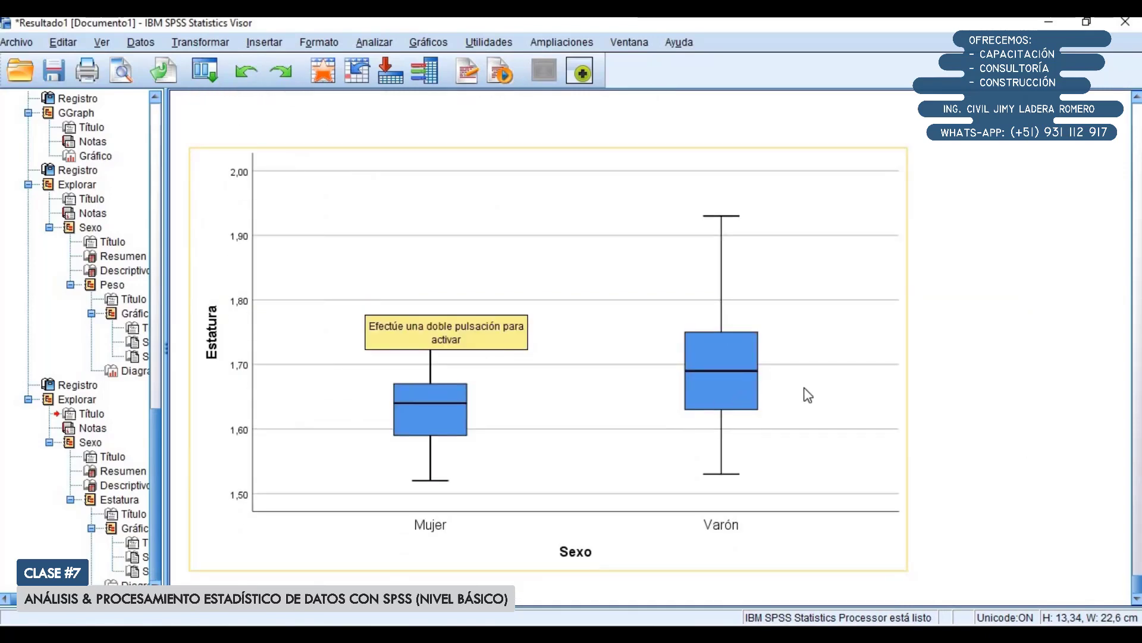
{"action": "left_click", "coordinate": [818, 400]}
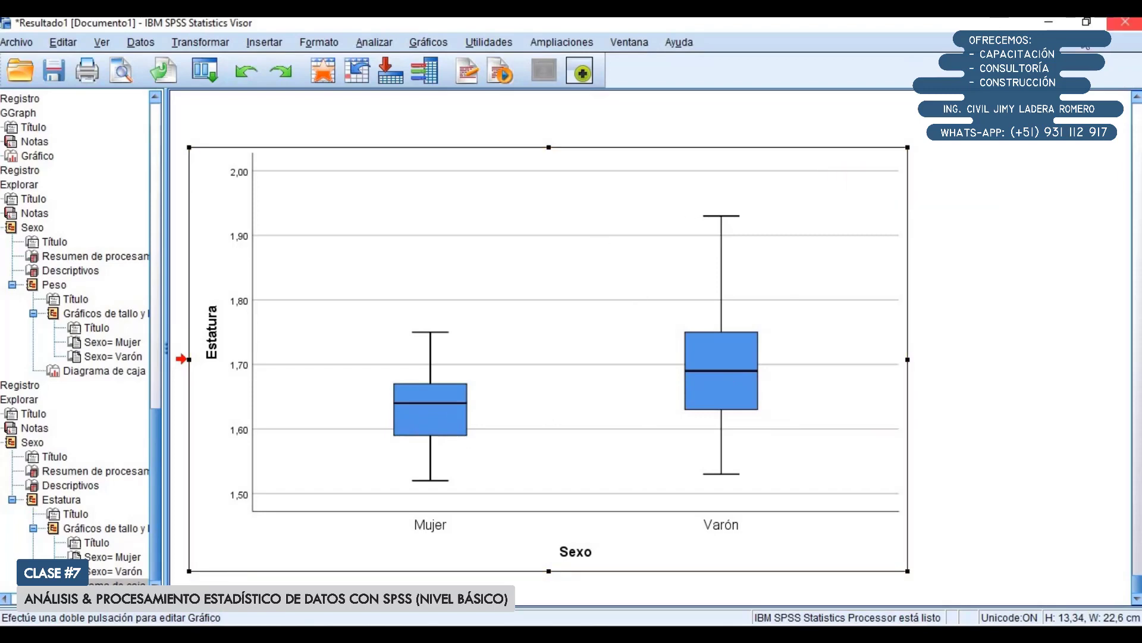
Step: Leave the output viewer and switch to the PowerPoint presentation to show slide 59, DISTRIBUCIÓN NORMAL
{"action": "left_click", "coordinate": [1051, 25]}
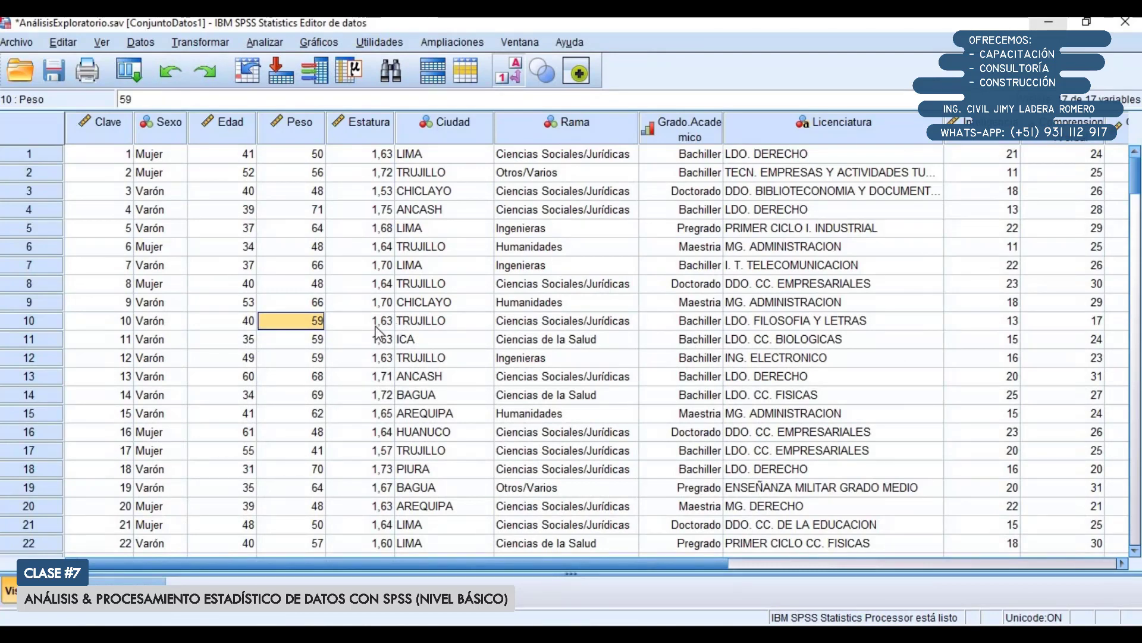
{"action": "left_click", "coordinate": [232, 634]}
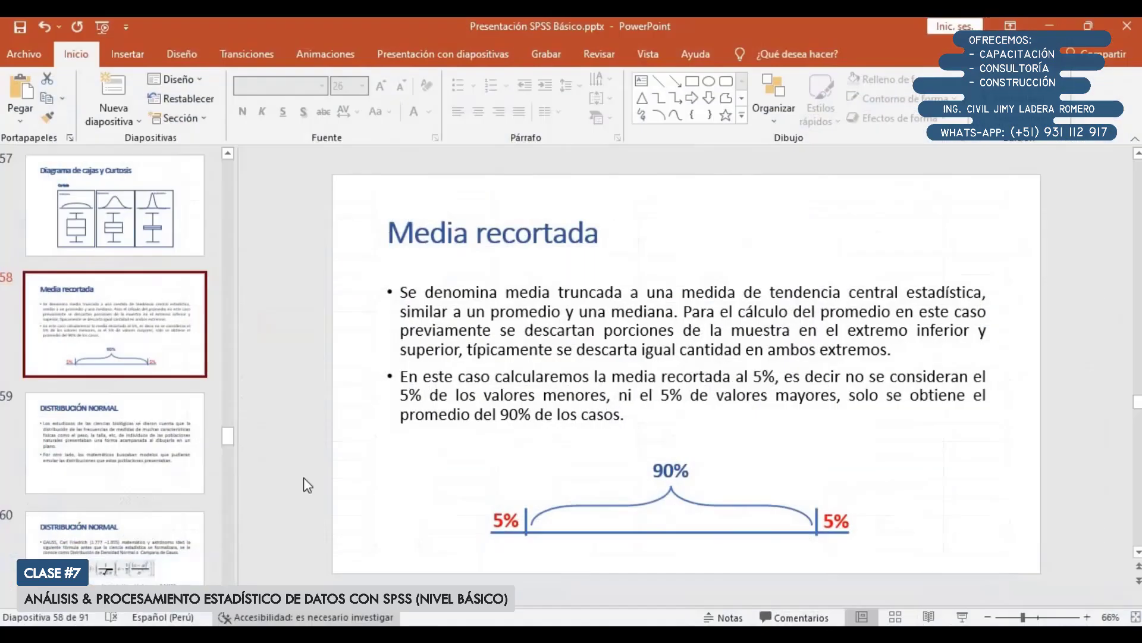
{"action": "left_click", "coordinate": [154, 434]}
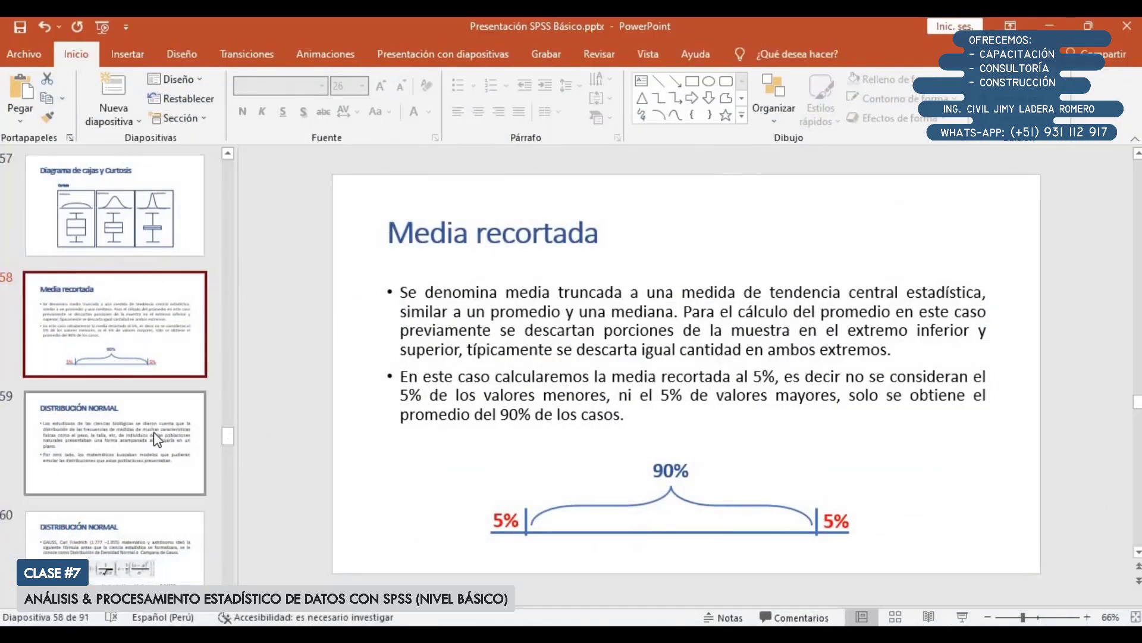
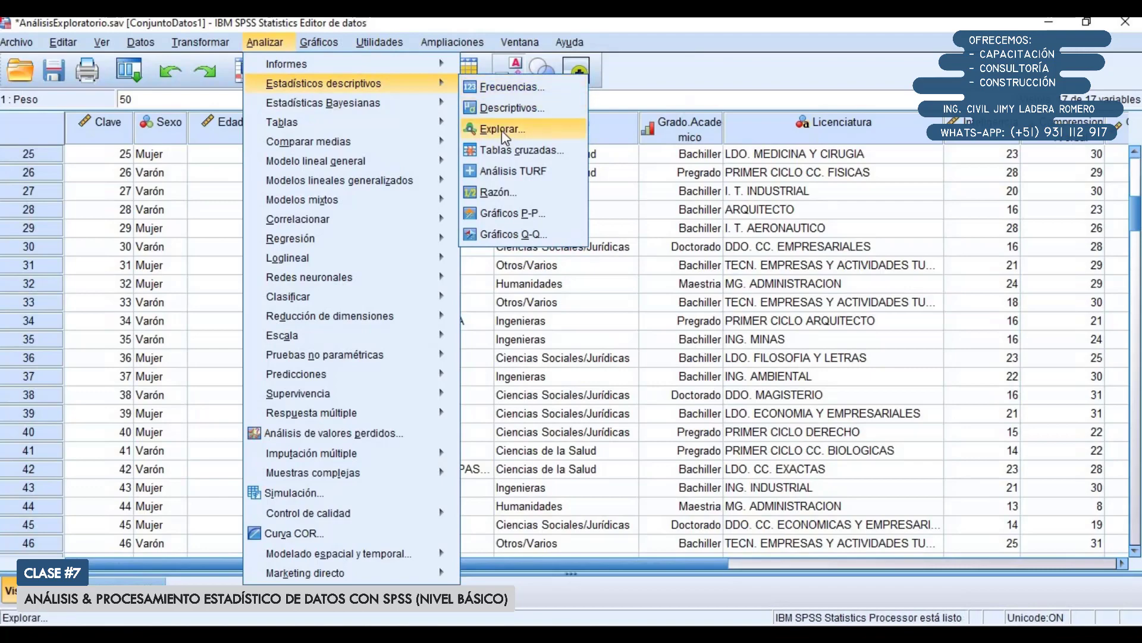
Step: Reopen Explore in the SPSS data editor, reset its settings and set Peso as the only dependent variable
{"action": "left_click", "coordinate": [501, 131]}
{"action": "left_click_drag", "start_coordinate": [532, 141], "coordinate": [380, 142]}
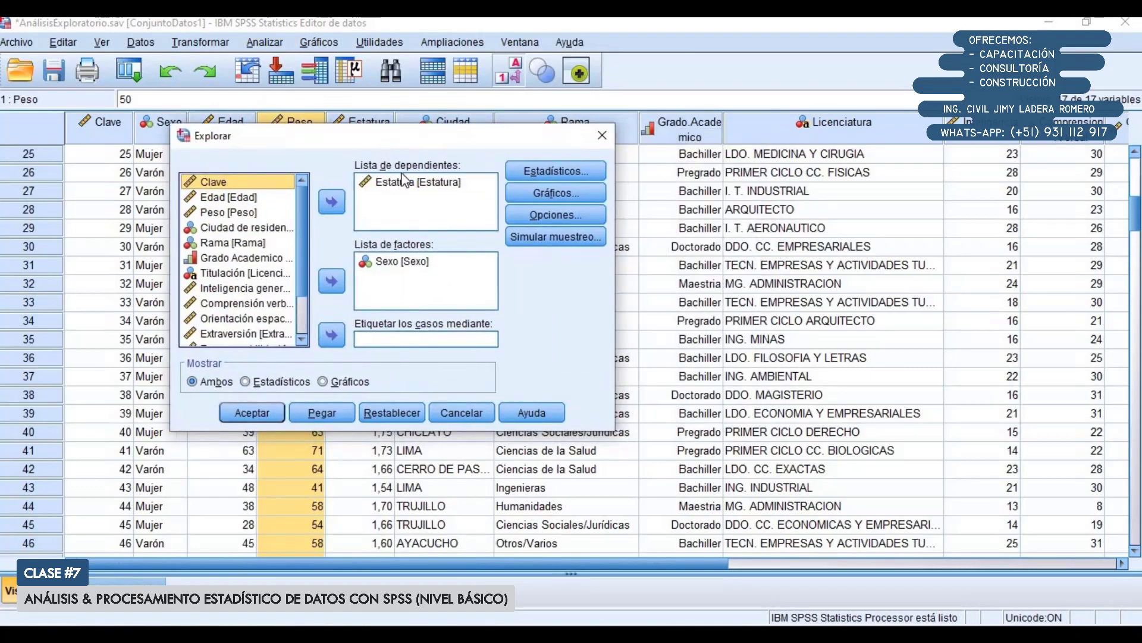
{"action": "left_click", "coordinate": [405, 413]}
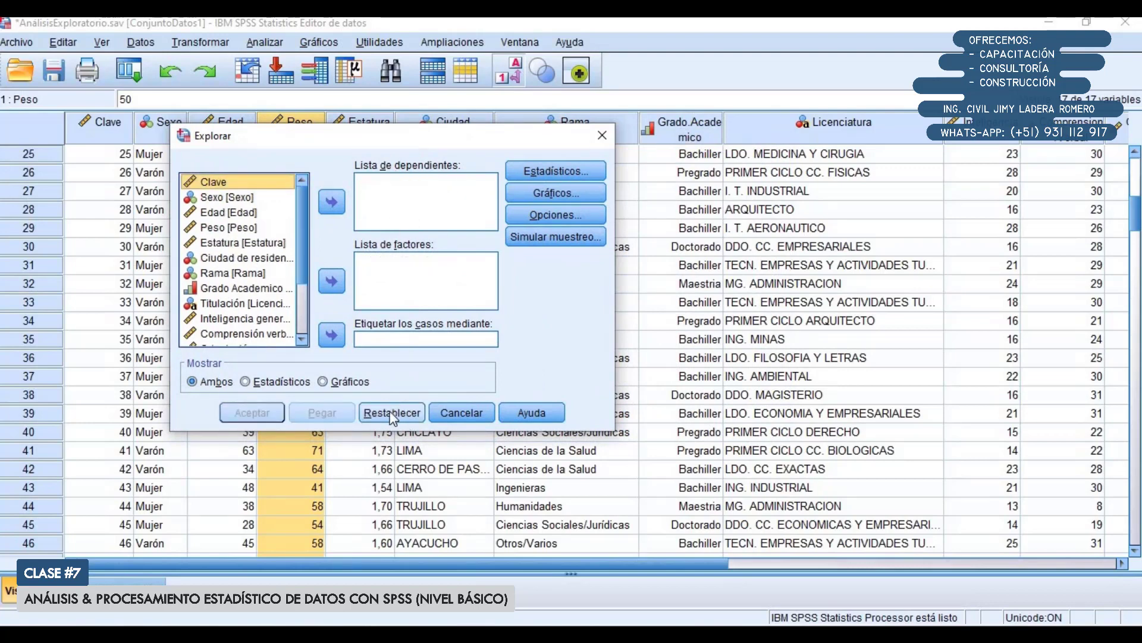
{"action": "left_click", "coordinate": [215, 228]}
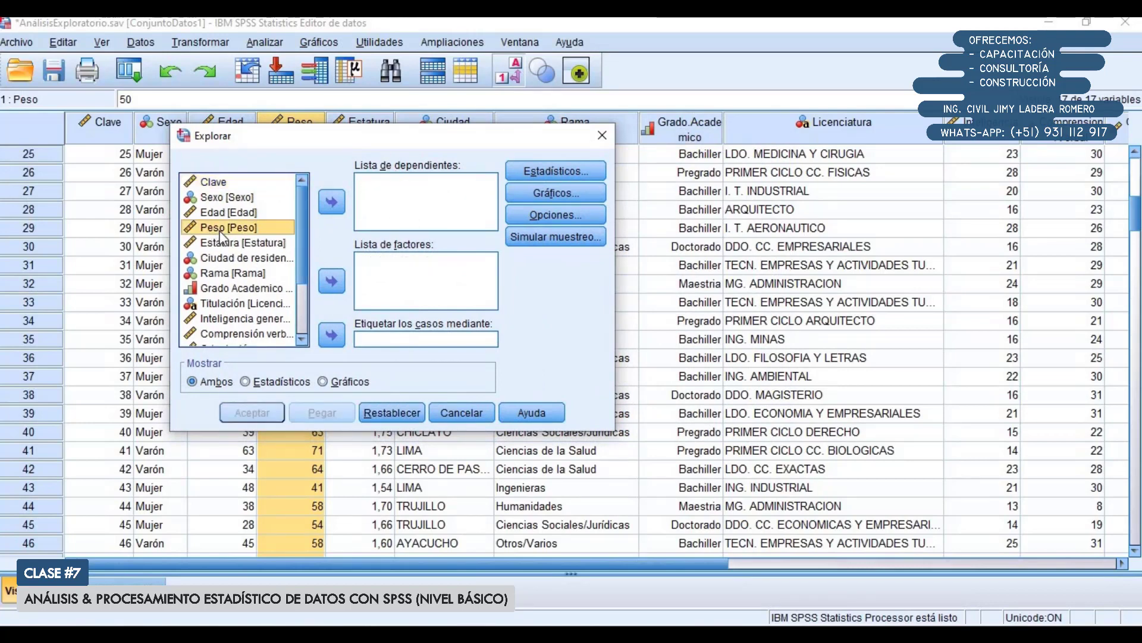
{"action": "left_click", "coordinate": [334, 204]}
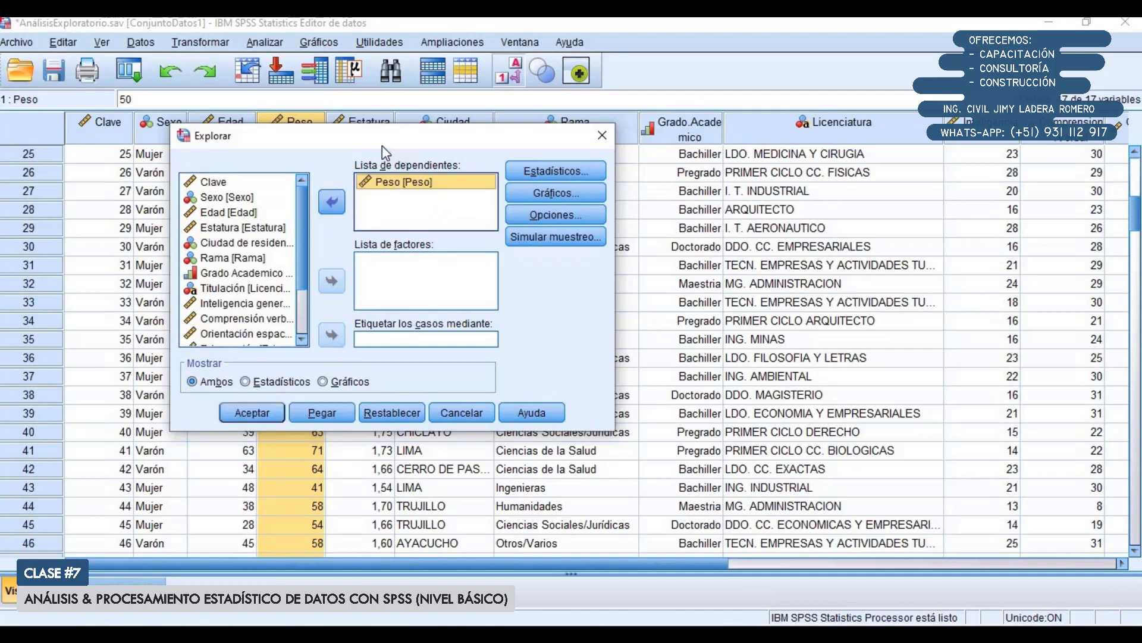
{"action": "left_click_drag", "start_coordinate": [407, 141], "coordinate": [407, 163]}
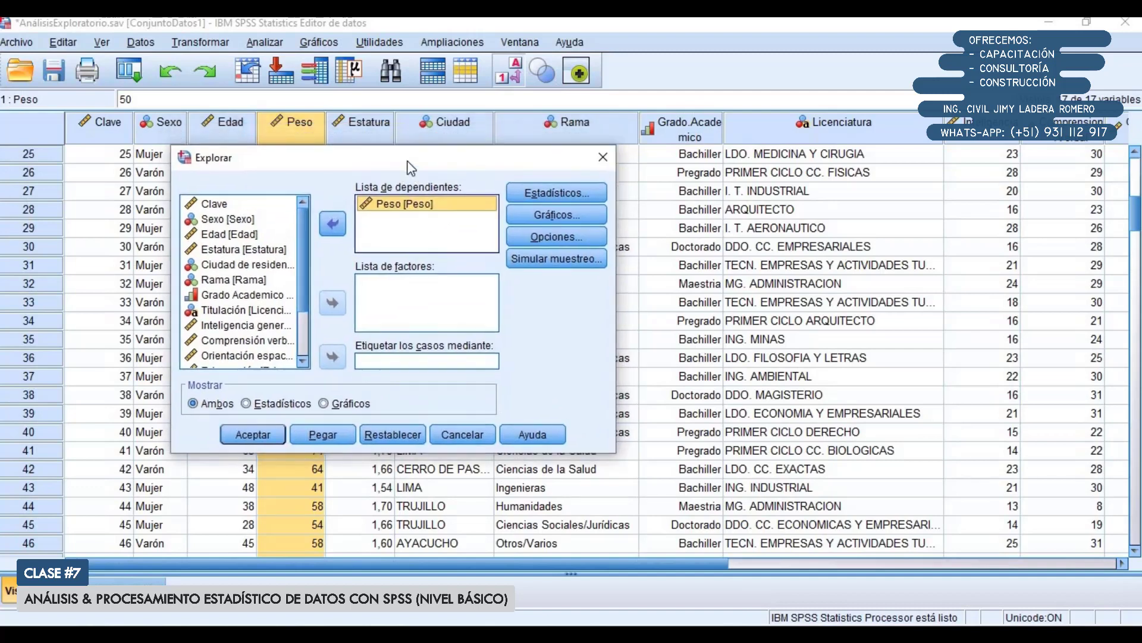
Step: Enable normality plots with tests, exclude the stem-and-leaf plot, keep box plots with factor levels together, and run Explore for Peso
{"action": "left_click", "coordinate": [565, 214]}
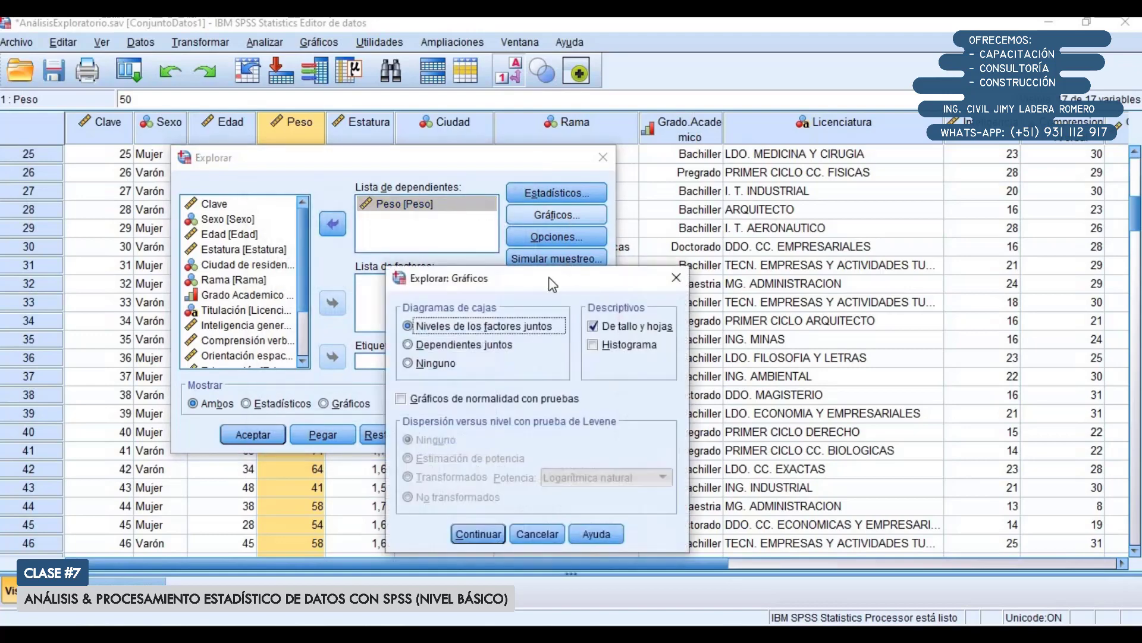
{"action": "left_click_drag", "start_coordinate": [644, 271], "coordinate": [882, 194]}
{"action": "left_click", "coordinate": [718, 325]}
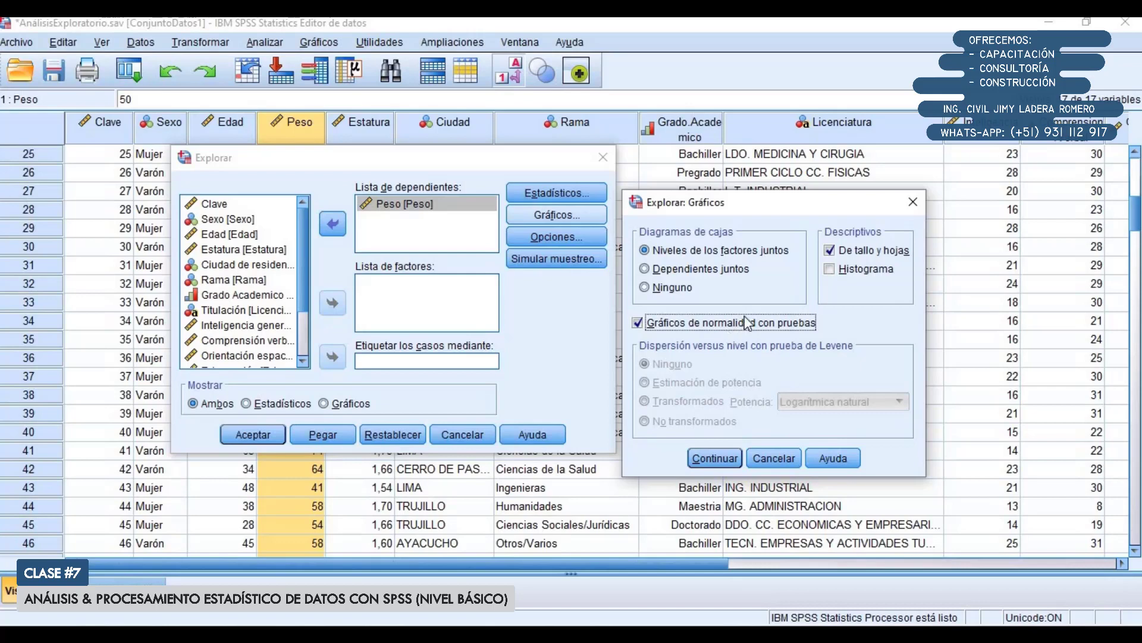
{"action": "left_click", "coordinate": [852, 253]}
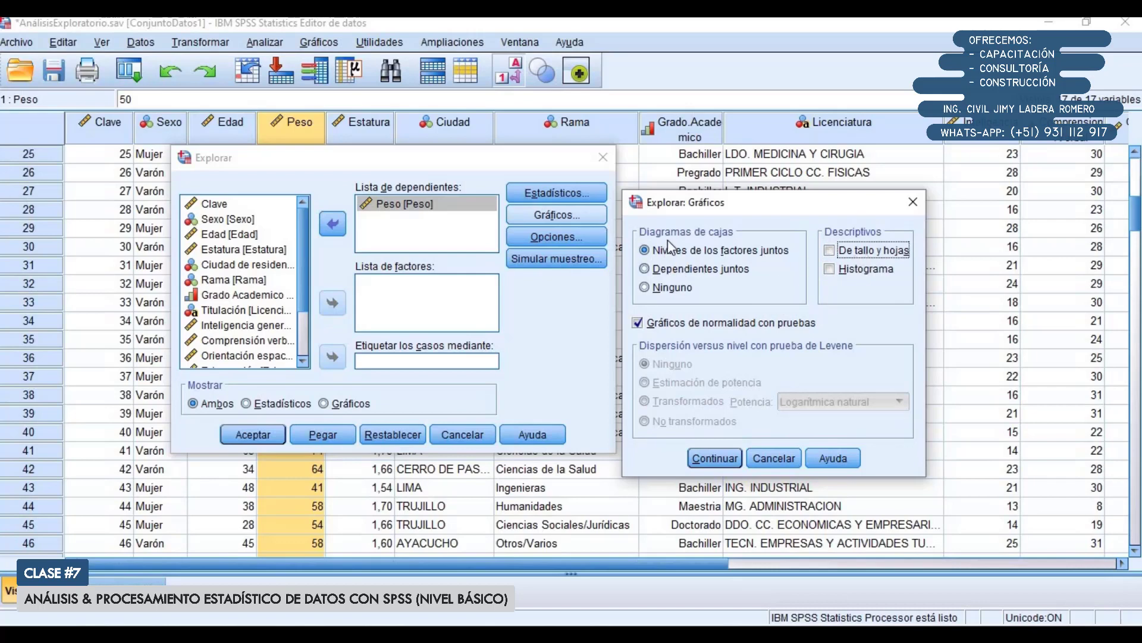
{"action": "left_click", "coordinate": [671, 289]}
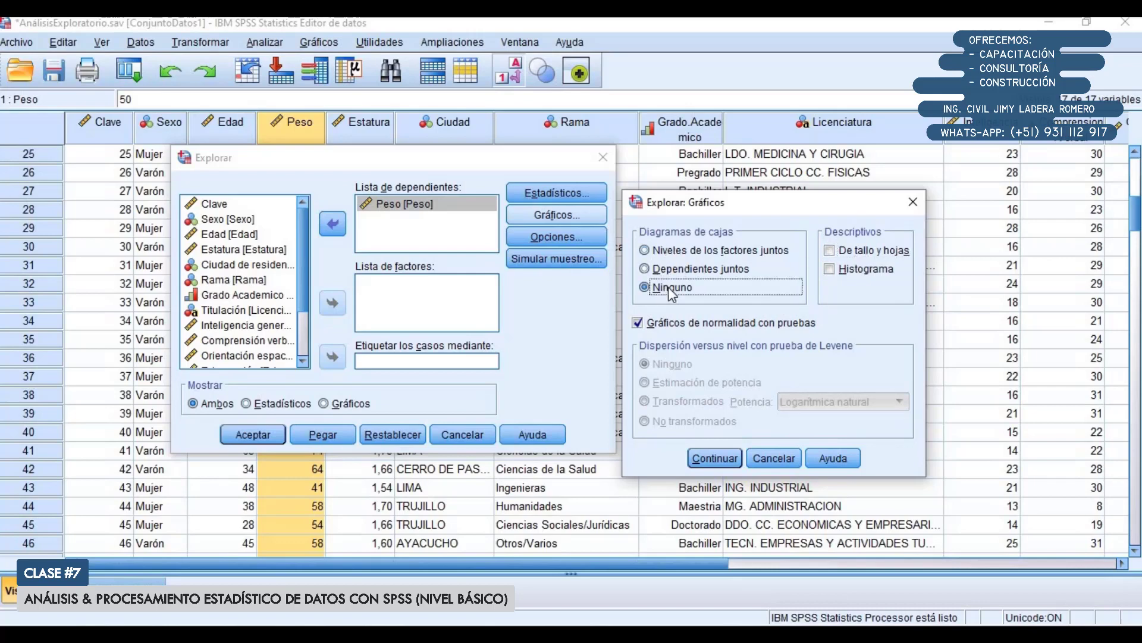
{"action": "left_click", "coordinate": [684, 250]}
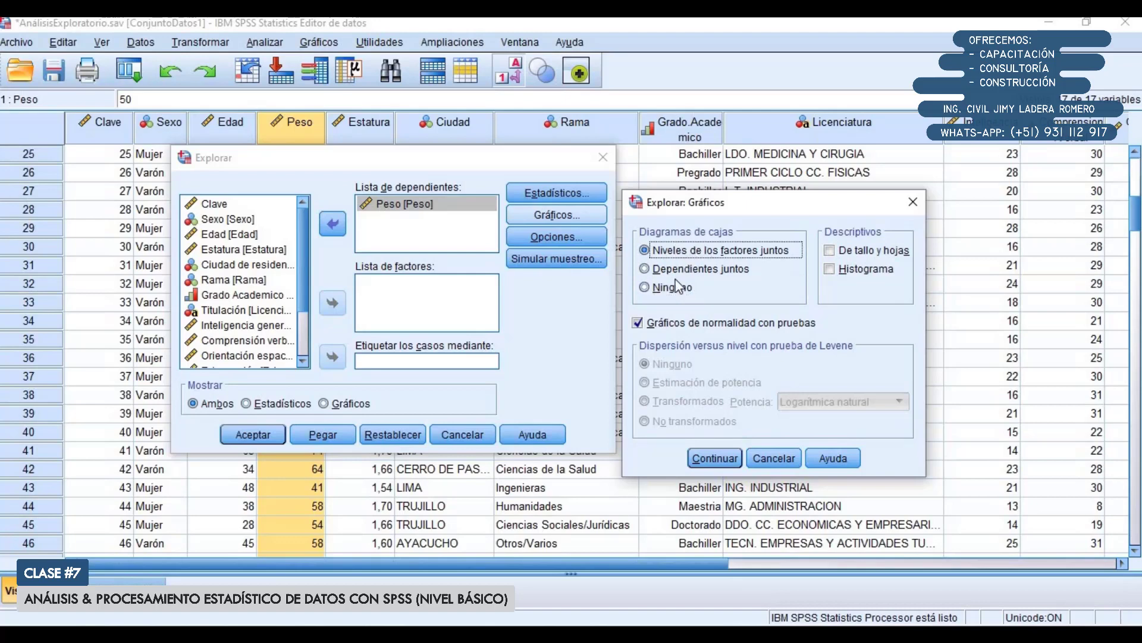
{"action": "left_click", "coordinate": [717, 458]}
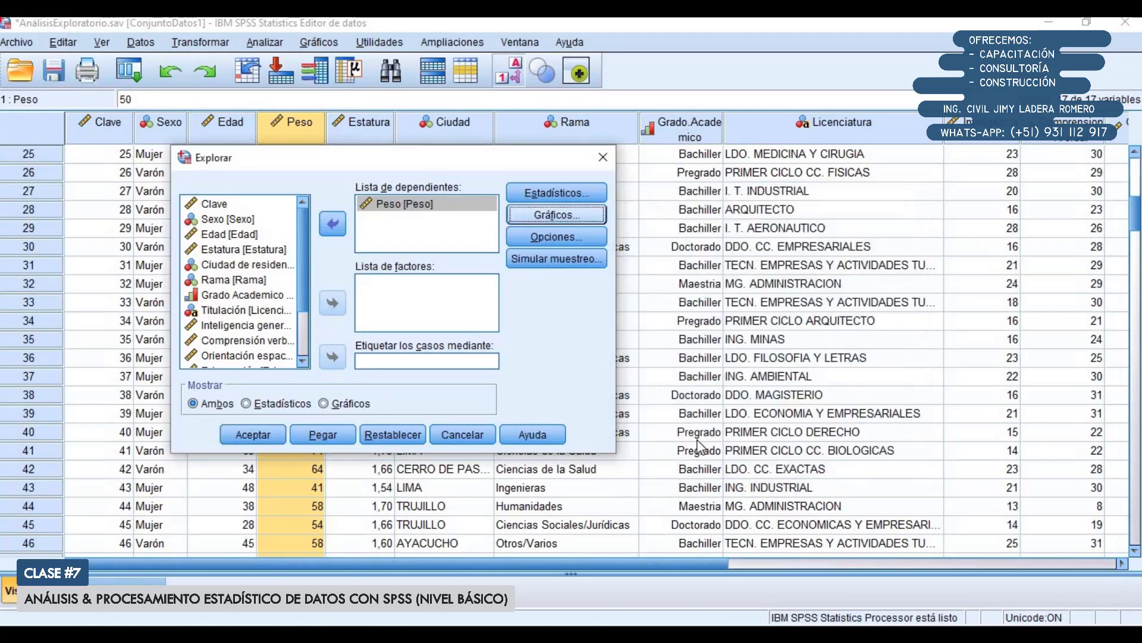
{"action": "left_click", "coordinate": [261, 437]}
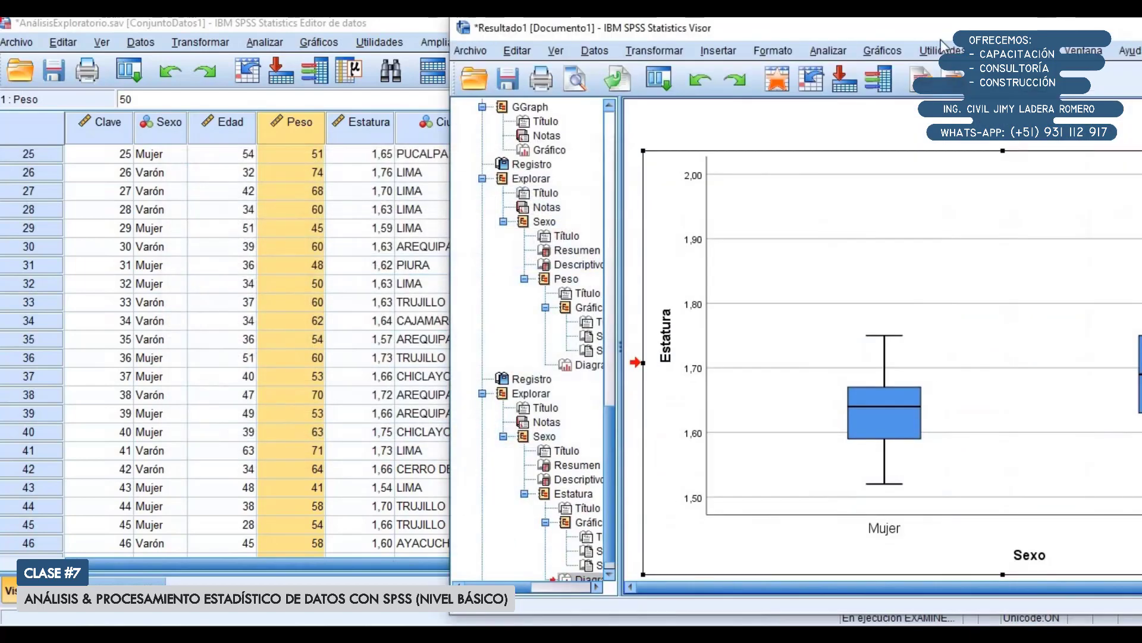
Step: Examine the Peso descriptives, normality tests and box plot in the output
{"action": "scroll", "coordinate": [647, 247], "scroll_direction": "down", "scroll_amount": 15}
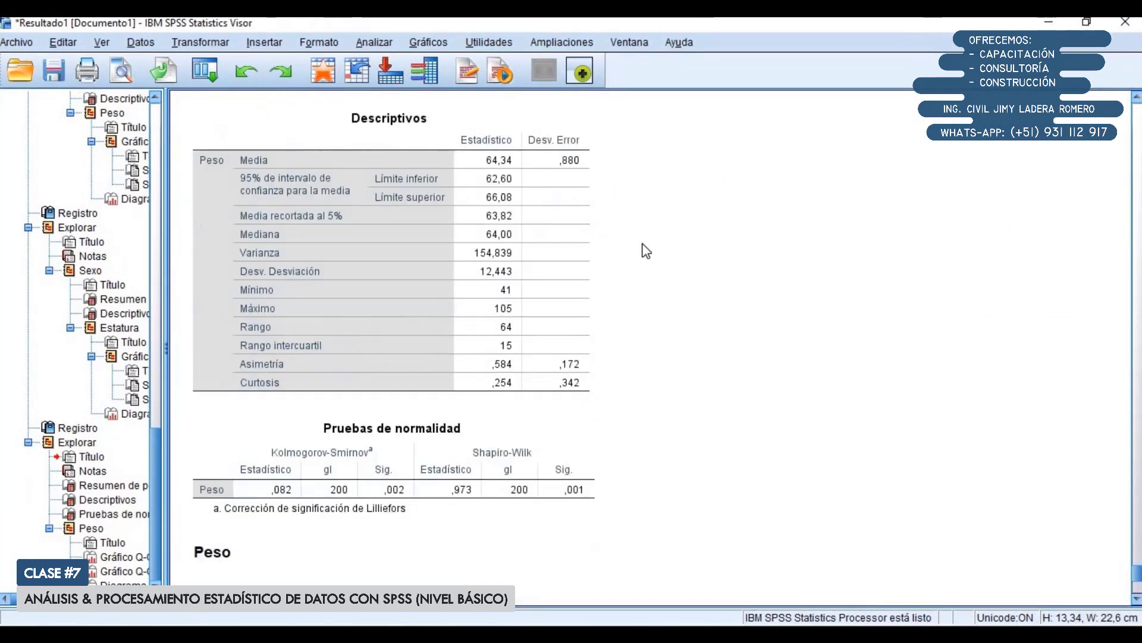
{"action": "scroll", "coordinate": [679, 421], "scroll_direction": "down", "scroll_amount": 5}
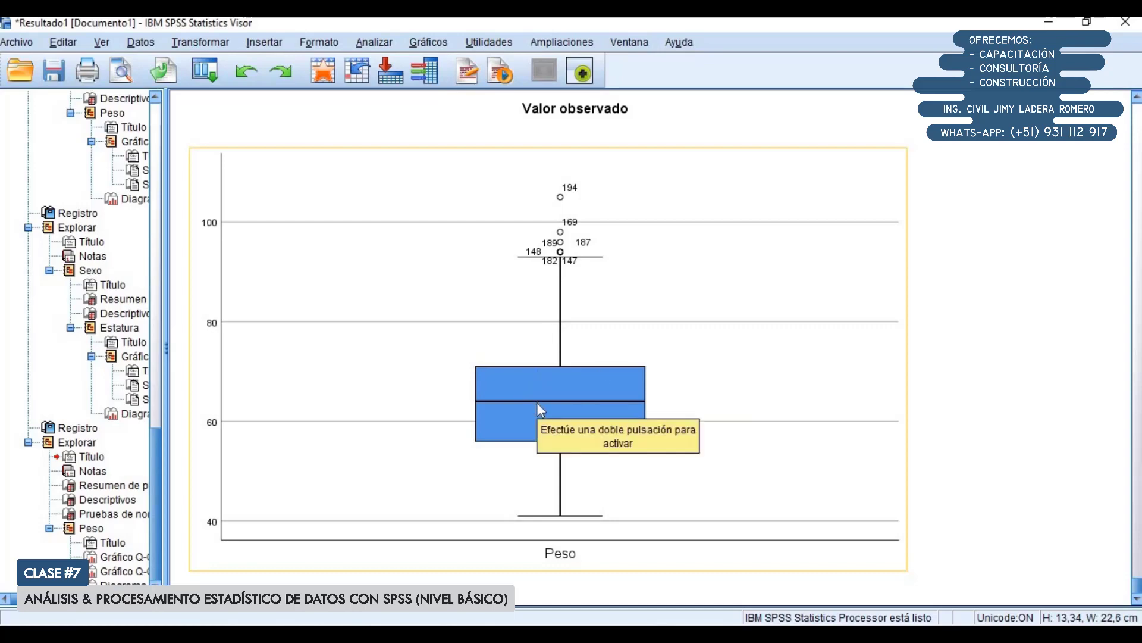
{"action": "scroll", "coordinate": [540, 410], "scroll_direction": "up", "scroll_amount": 15}
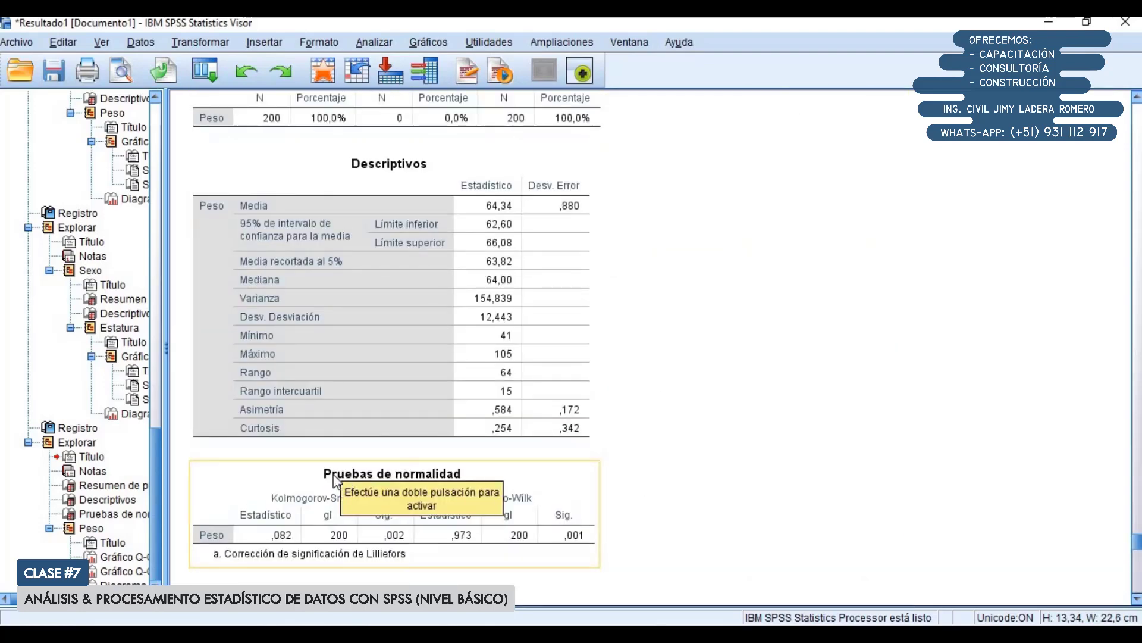
{"action": "left_click", "coordinate": [737, 390]}
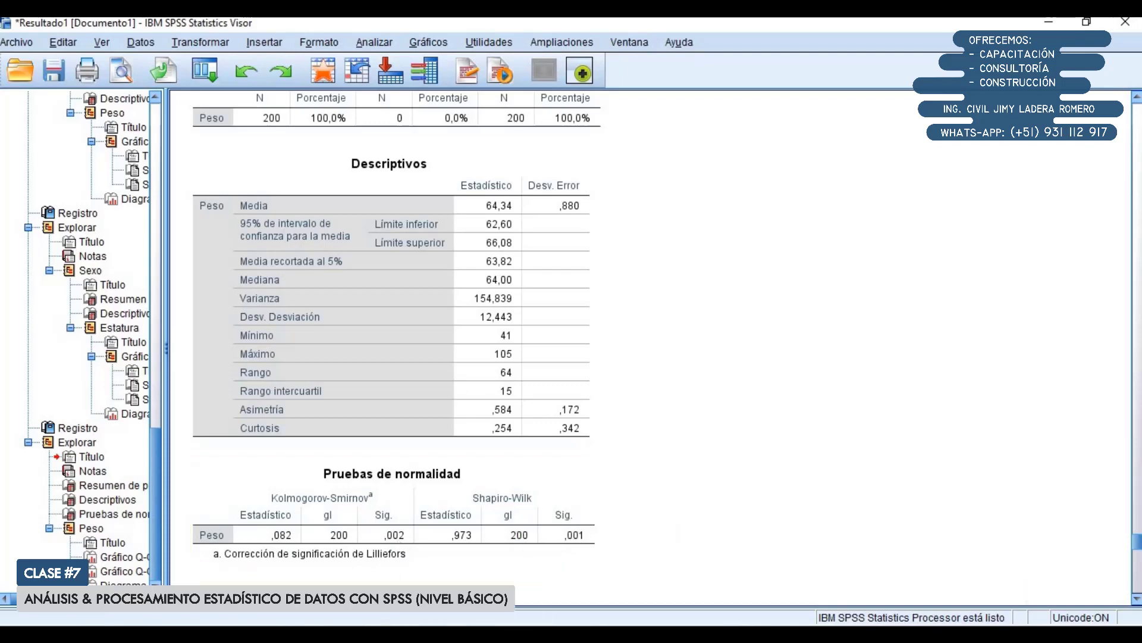
Step: Switch to the PowerPoint presentation and review the P-valor < 0.05 criterion on the PRUEBAS DE NORMALIDAD slide
{"action": "left_click", "coordinate": [462, 634]}
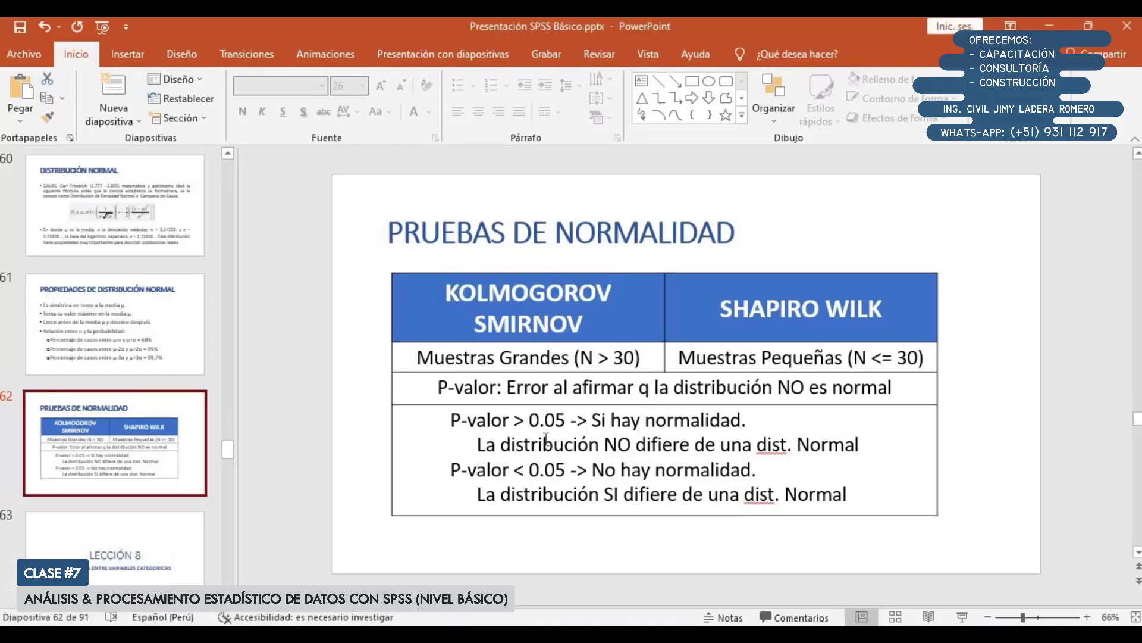
{"action": "double_click", "coordinate": [547, 470]}
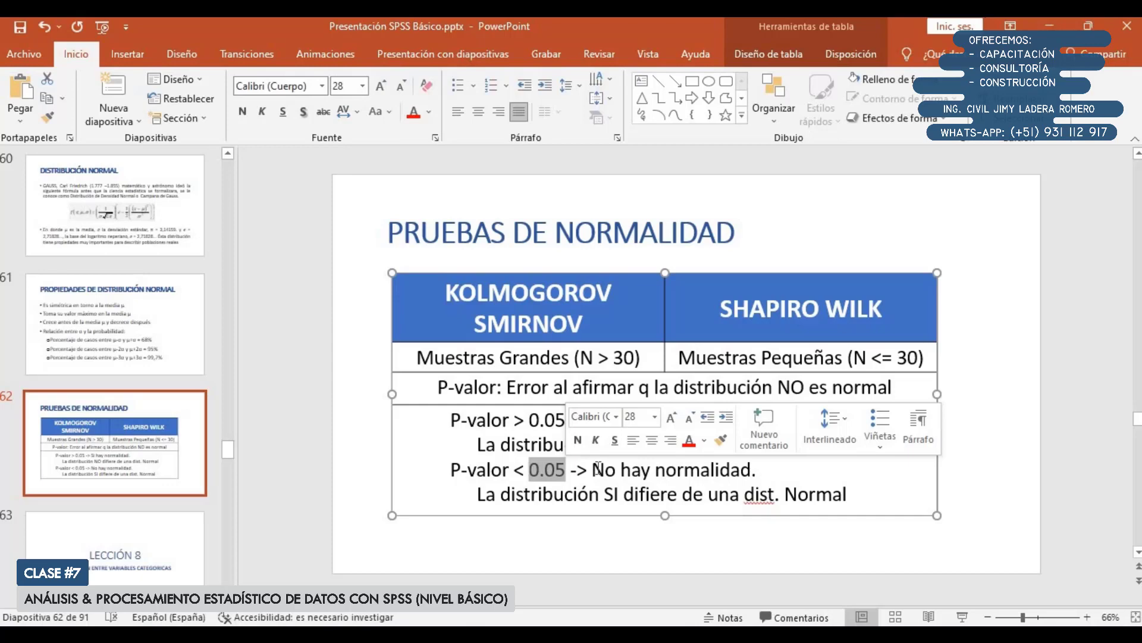
{"action": "key", "text": "Left"}
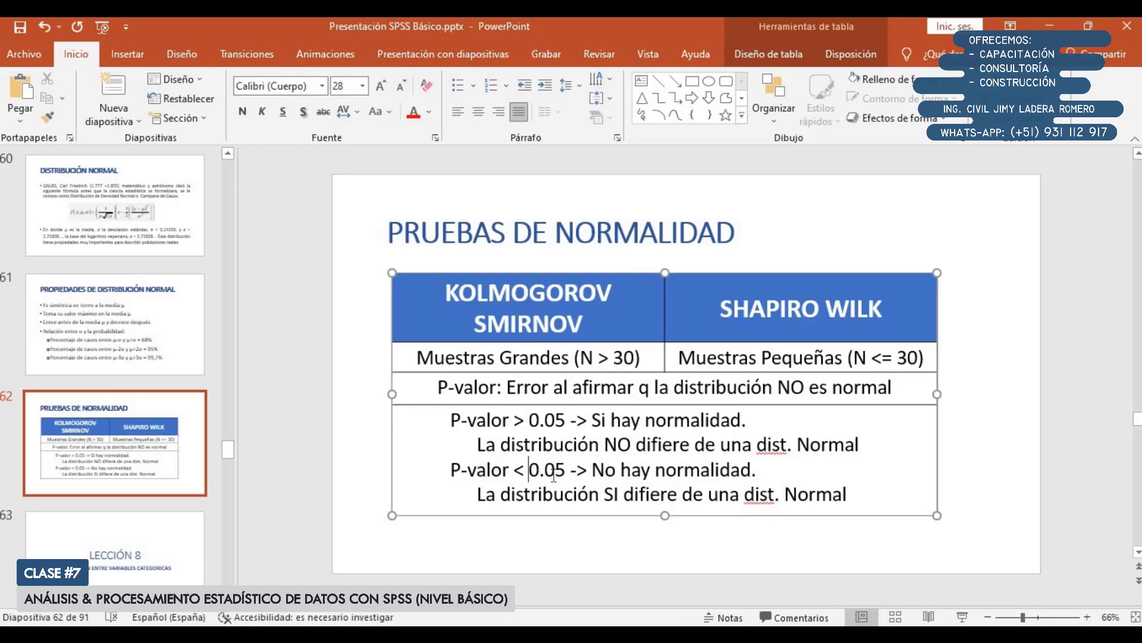
Step: Return to the SPSS data editor, reopen Explore and replace Peso with Estatura as the dependent variable
{"action": "mouse_move", "coordinate": [425, 557]}
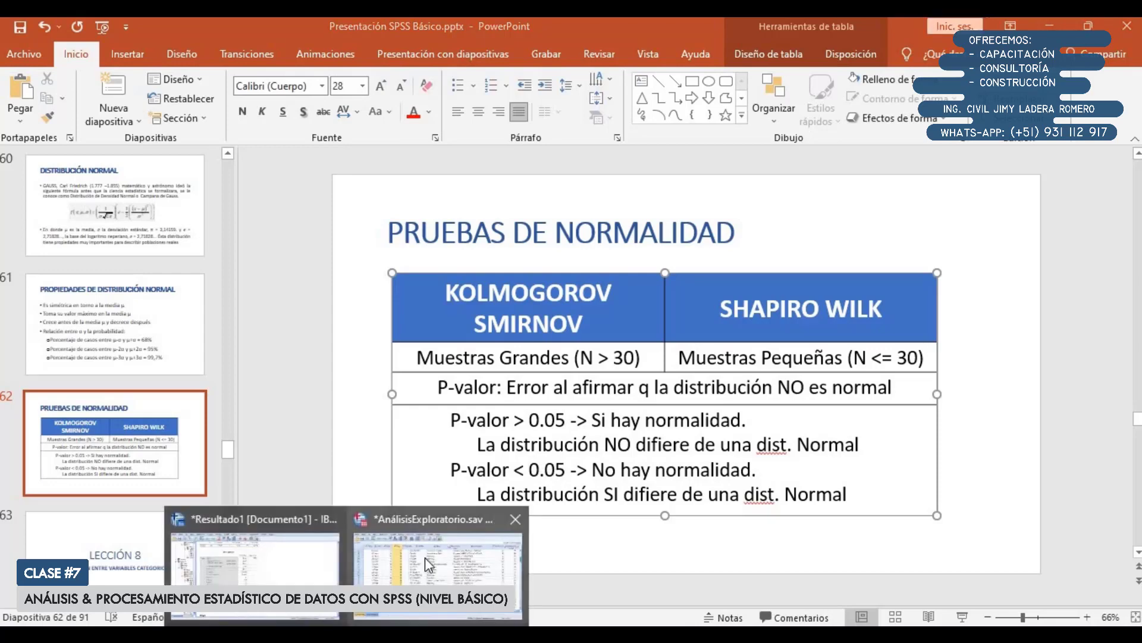
{"action": "left_click", "coordinate": [440, 527]}
{"action": "left_click", "coordinate": [362, 128]}
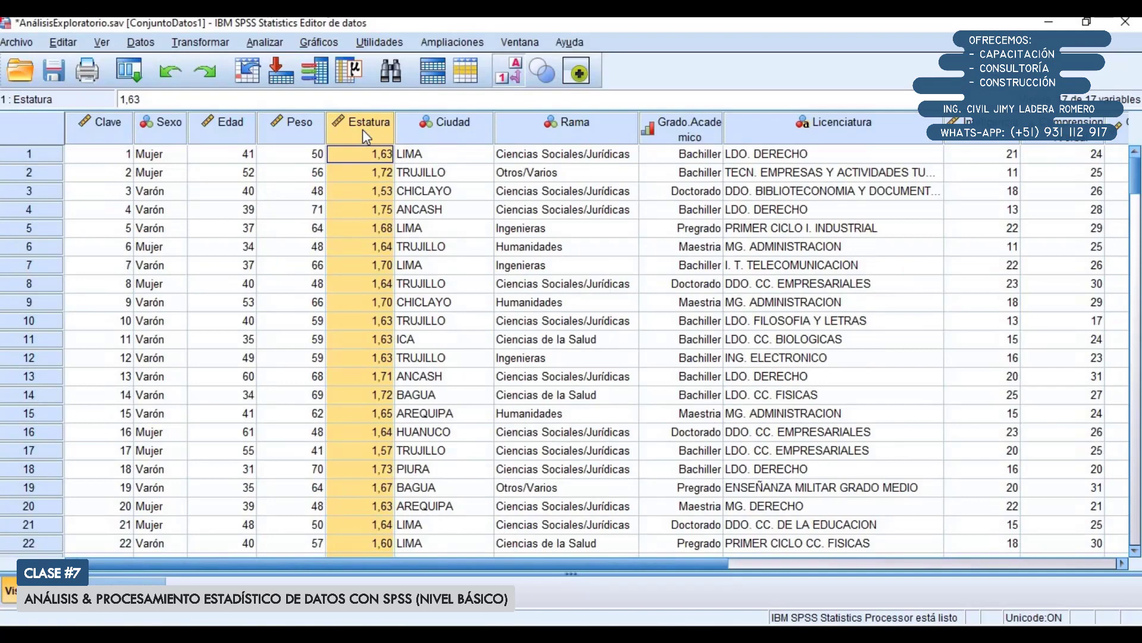
{"action": "left_click", "coordinate": [273, 48]}
{"action": "mouse_move", "coordinate": [320, 91]}
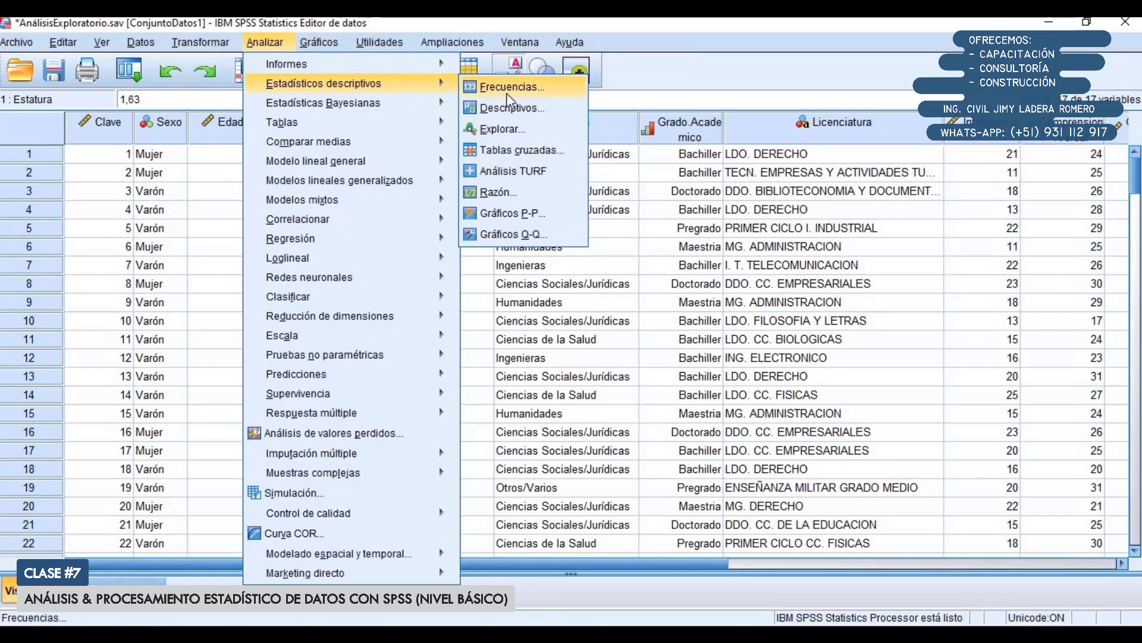
{"action": "left_click", "coordinate": [499, 129]}
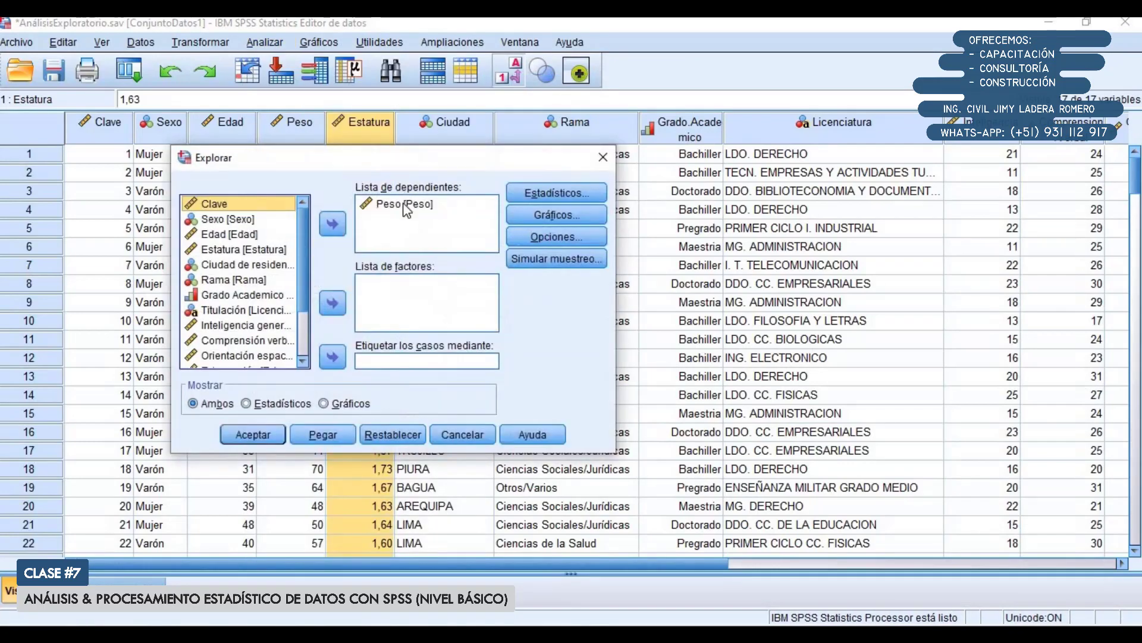
{"action": "left_click", "coordinate": [333, 224]}
{"action": "key", "text": "Down"}
{"action": "left_click", "coordinate": [332, 226]}
Step: Check that normality plots with tests are enabled and run Explore for Estatura
{"action": "left_click", "coordinate": [577, 214]}
{"action": "left_click", "coordinate": [638, 322]}
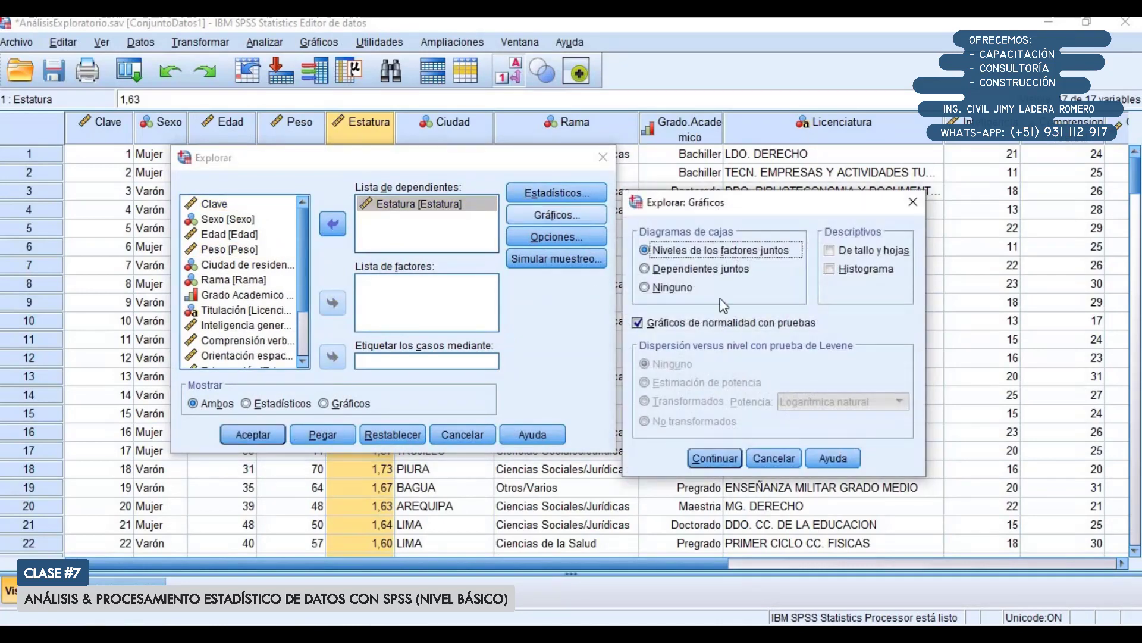
{"action": "left_click", "coordinate": [717, 459]}
{"action": "left_click", "coordinate": [253, 434]}
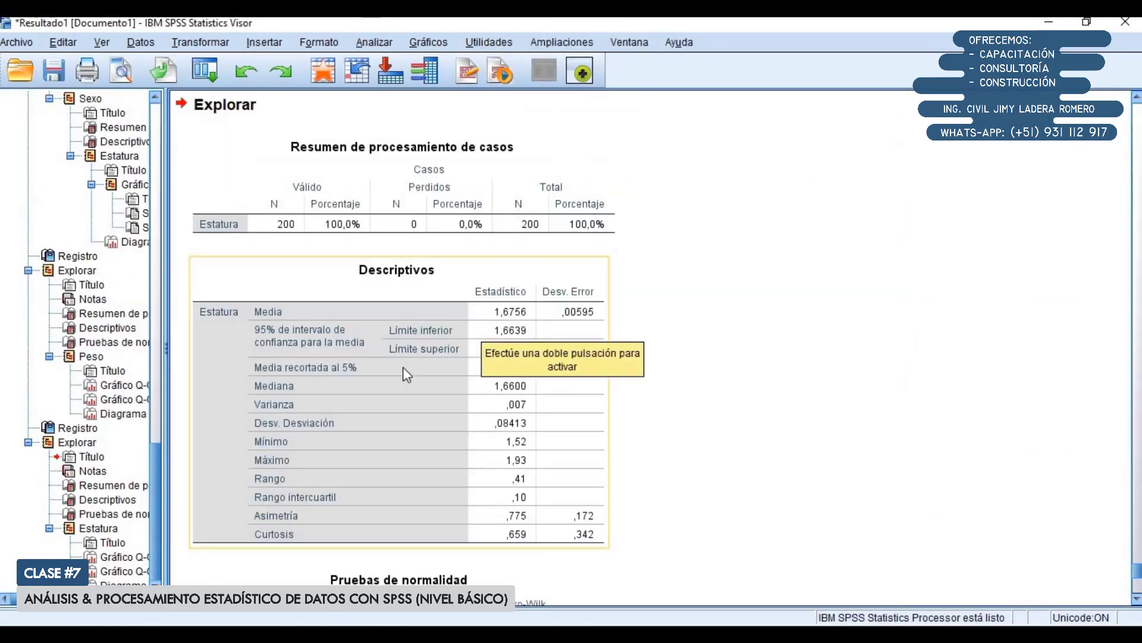
Step: Examine the Kolmogorov-Smirnov significance in the Estatura normality tests table
{"action": "scroll", "coordinate": [417, 369], "scroll_direction": "down", "scroll_amount": 10}
{"action": "scroll", "coordinate": [433, 262], "scroll_direction": "up", "scroll_amount": 3}
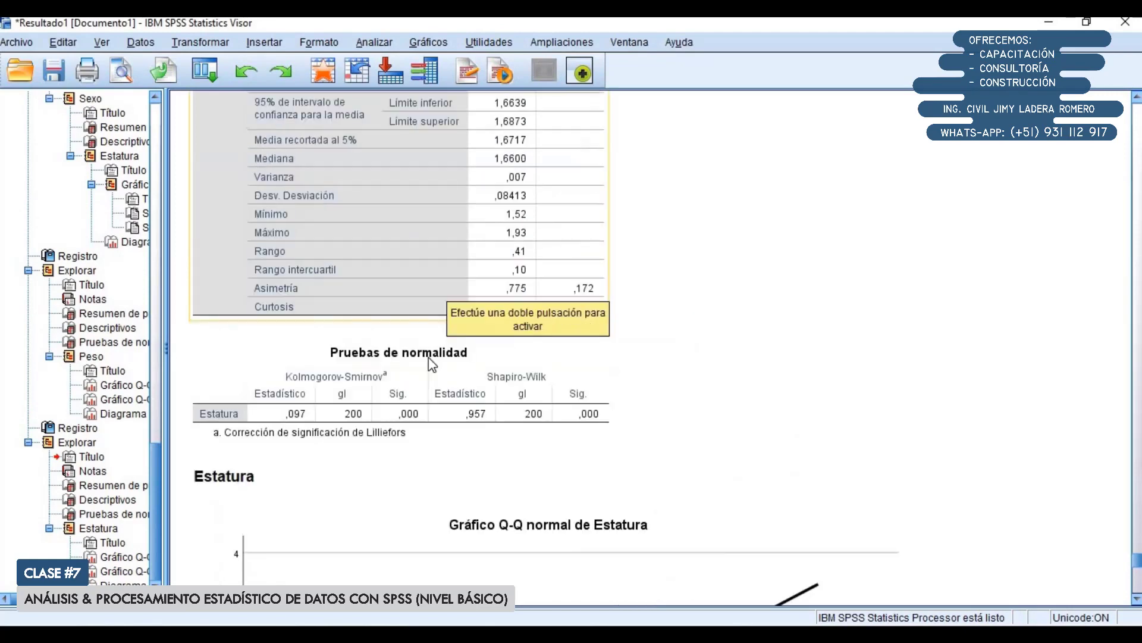
{"action": "left_click", "coordinate": [386, 415]}
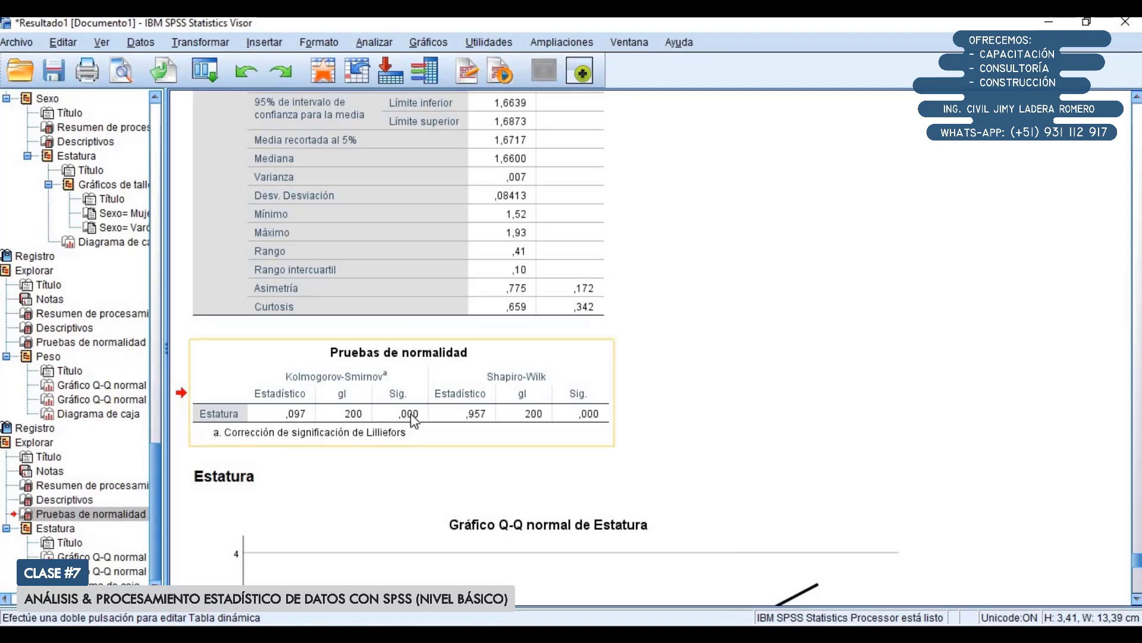
{"action": "scroll", "coordinate": [405, 418], "scroll_direction": "up", "scroll_amount": 10}
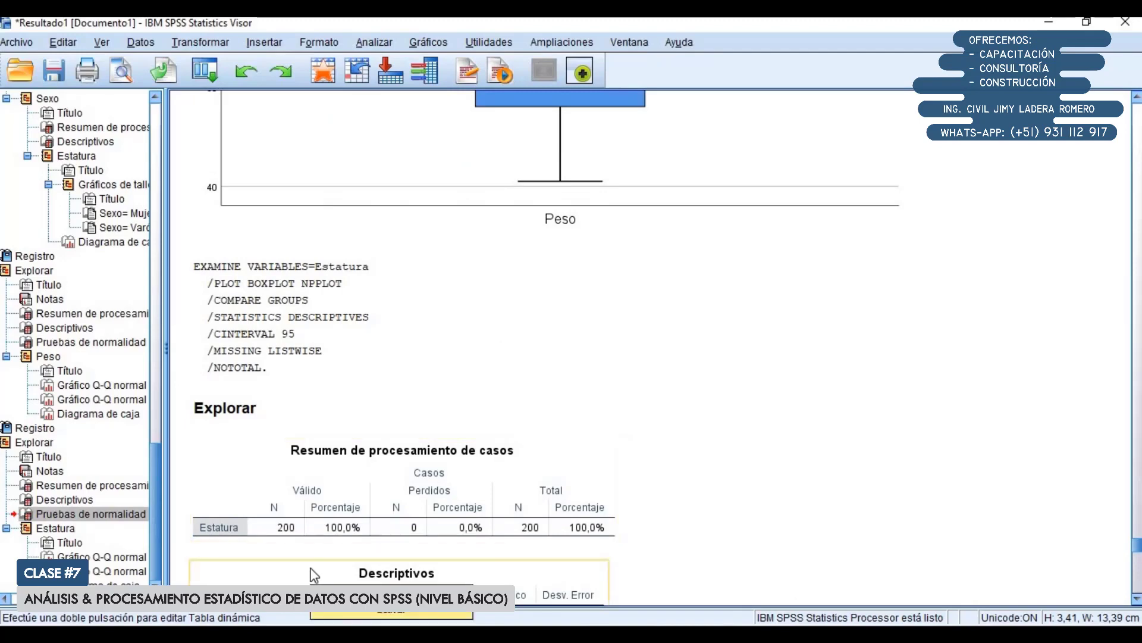
{"action": "left_click", "coordinate": [1050, 24]}
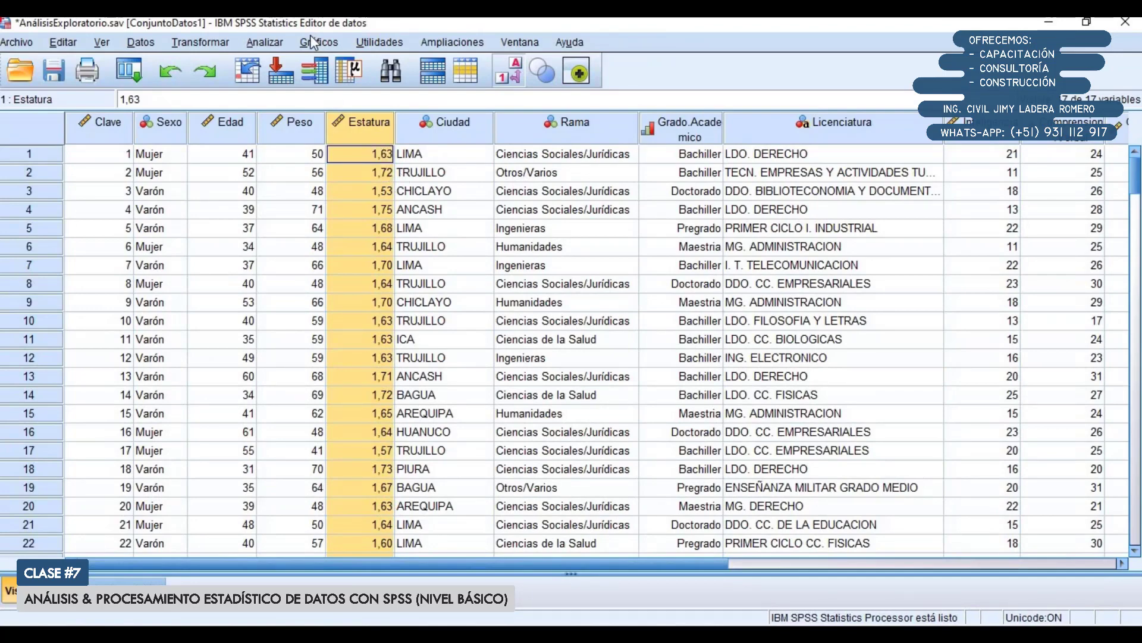
{"action": "left_click", "coordinate": [280, 45]}
{"action": "mouse_move", "coordinate": [314, 87]}
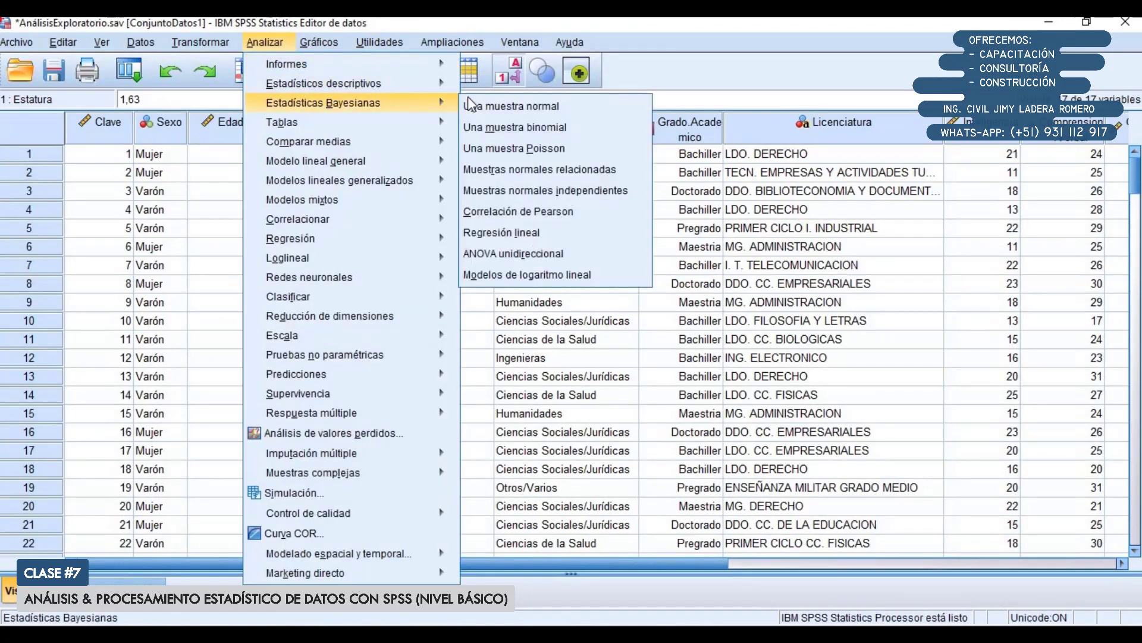
{"action": "left_click", "coordinate": [461, 22]}
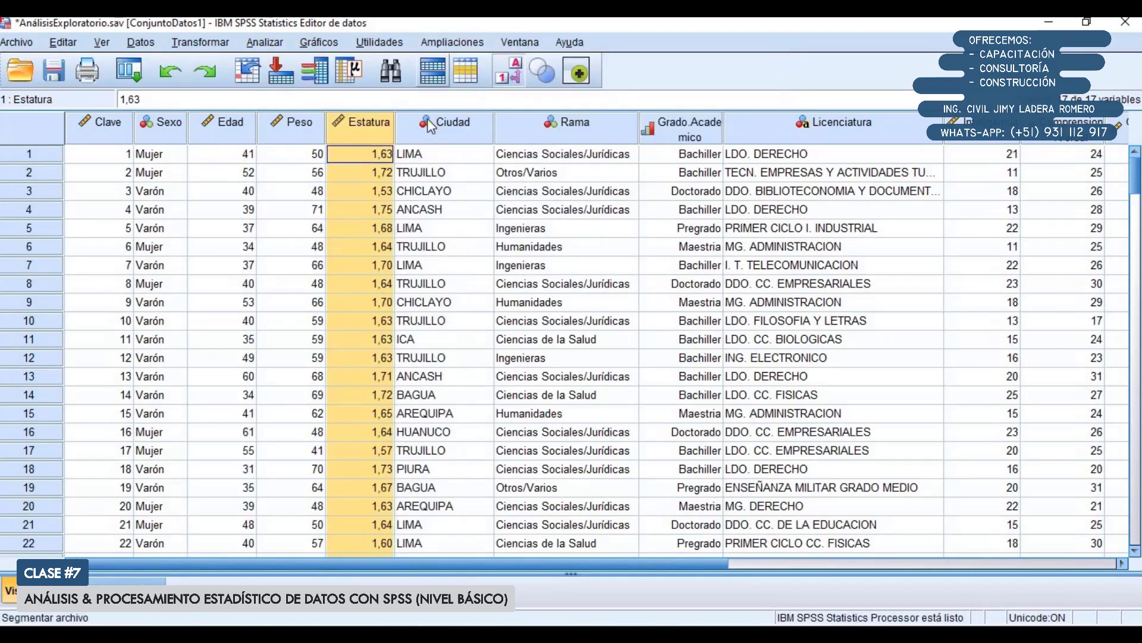
{"action": "key", "text": "alt+Tab"}
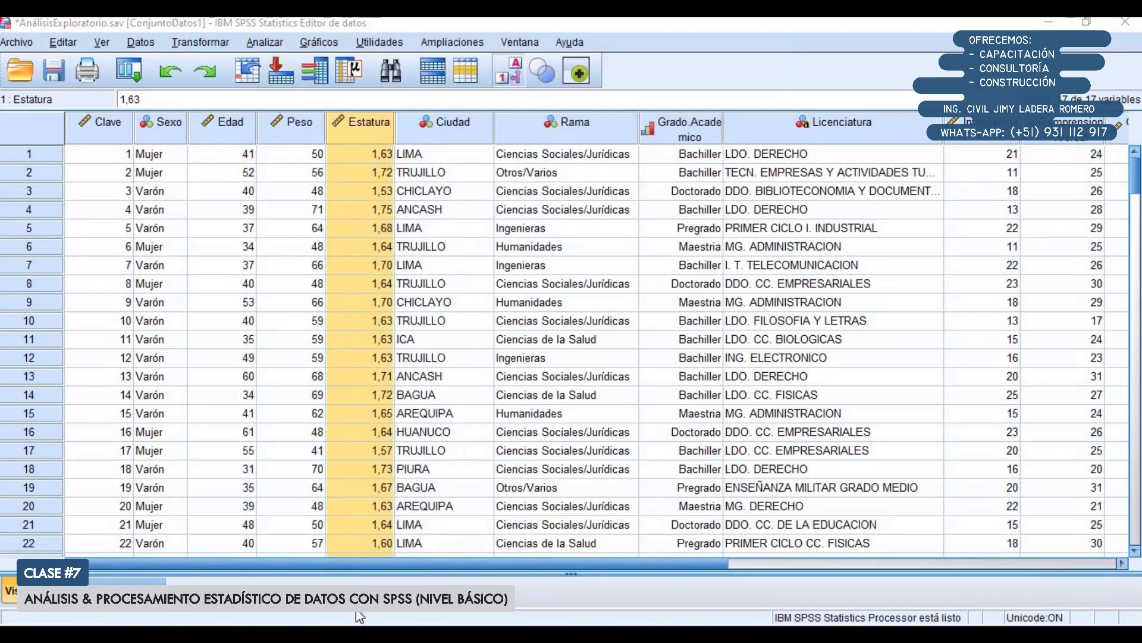
Step: Review the Peso box plot and compare the Estatura descriptives with its normality tests in the output viewer
{"action": "scroll", "coordinate": [444, 398], "scroll_direction": "up", "scroll_amount": 9}
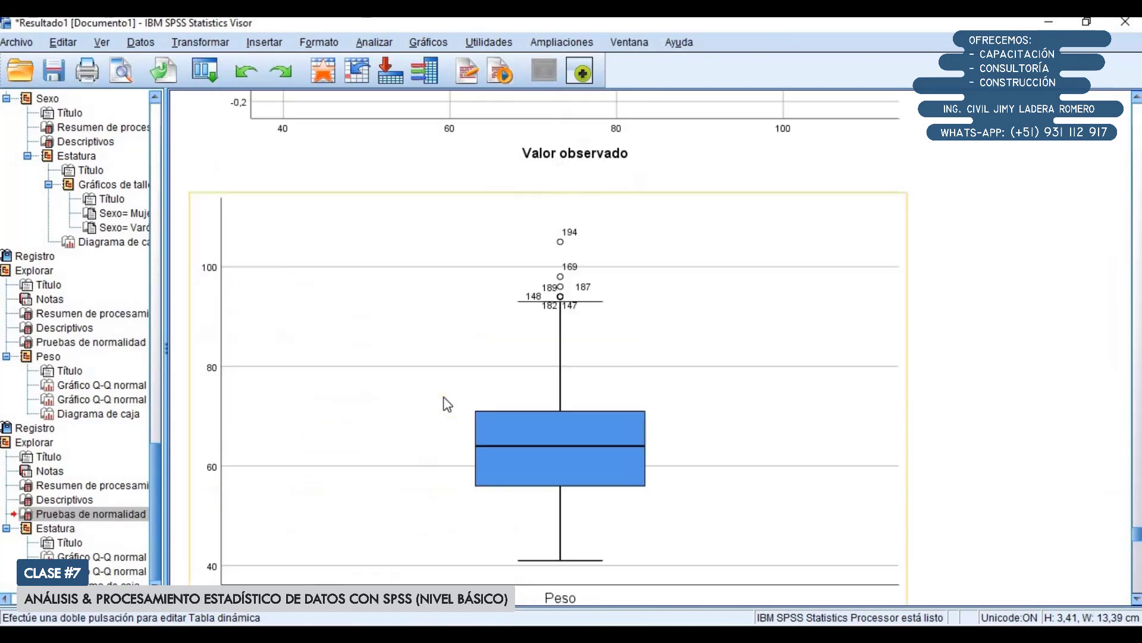
{"action": "scroll", "coordinate": [444, 398], "scroll_direction": "down", "scroll_amount": 11}
{"action": "scroll", "coordinate": [444, 397], "scroll_direction": "down", "scroll_amount": 8}
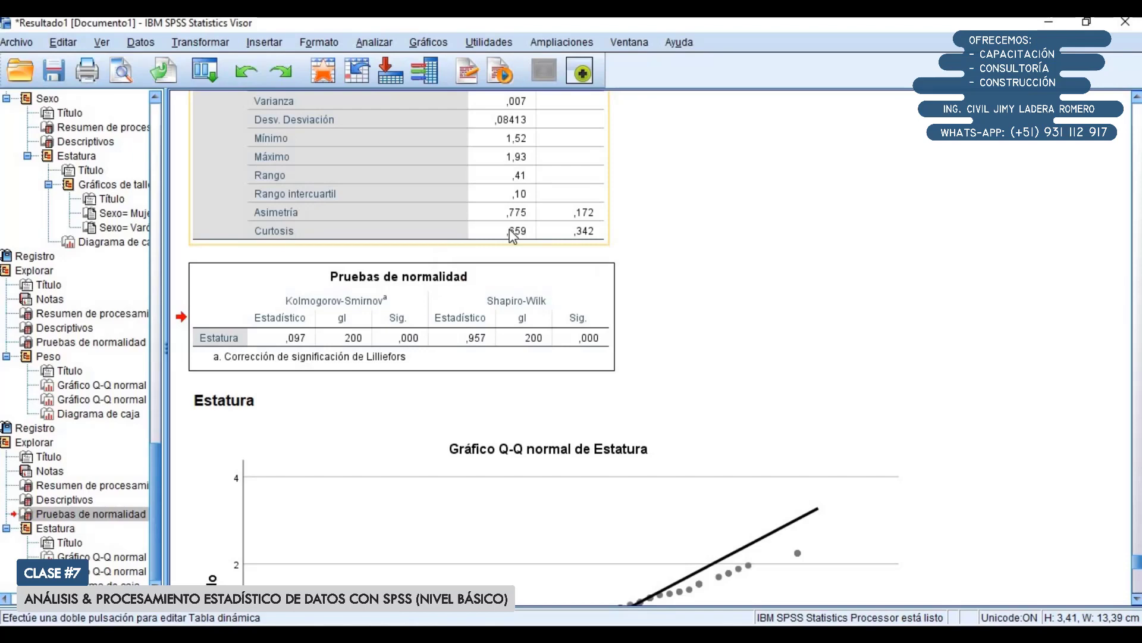
{"action": "left_click", "coordinate": [395, 326]}
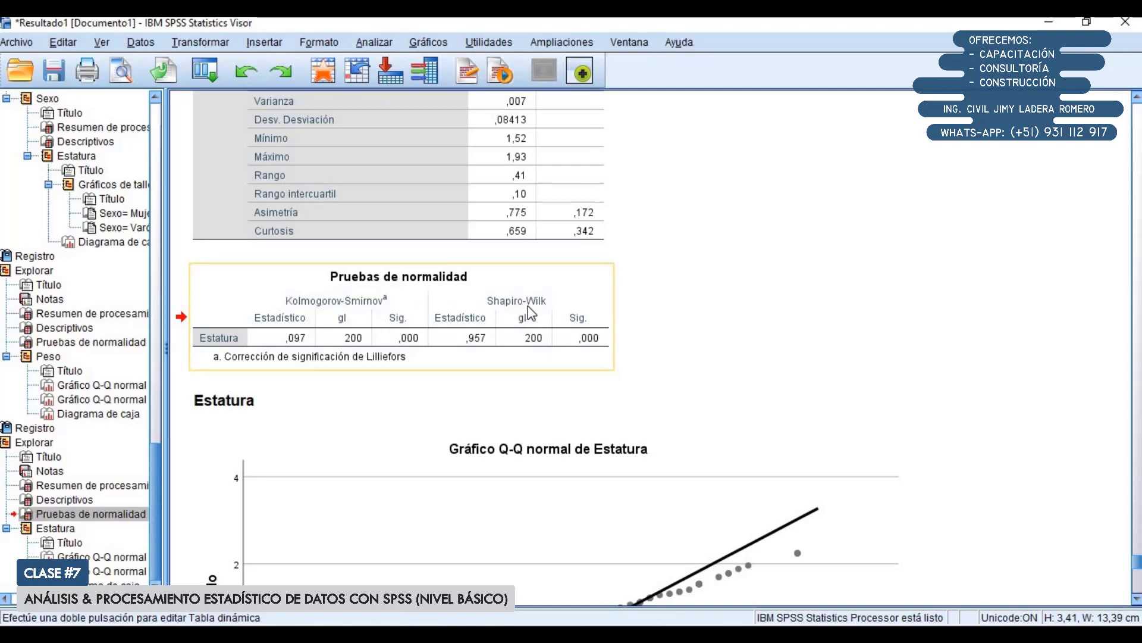
{"action": "scroll", "coordinate": [522, 332], "scroll_direction": "up", "scroll_amount": 3}
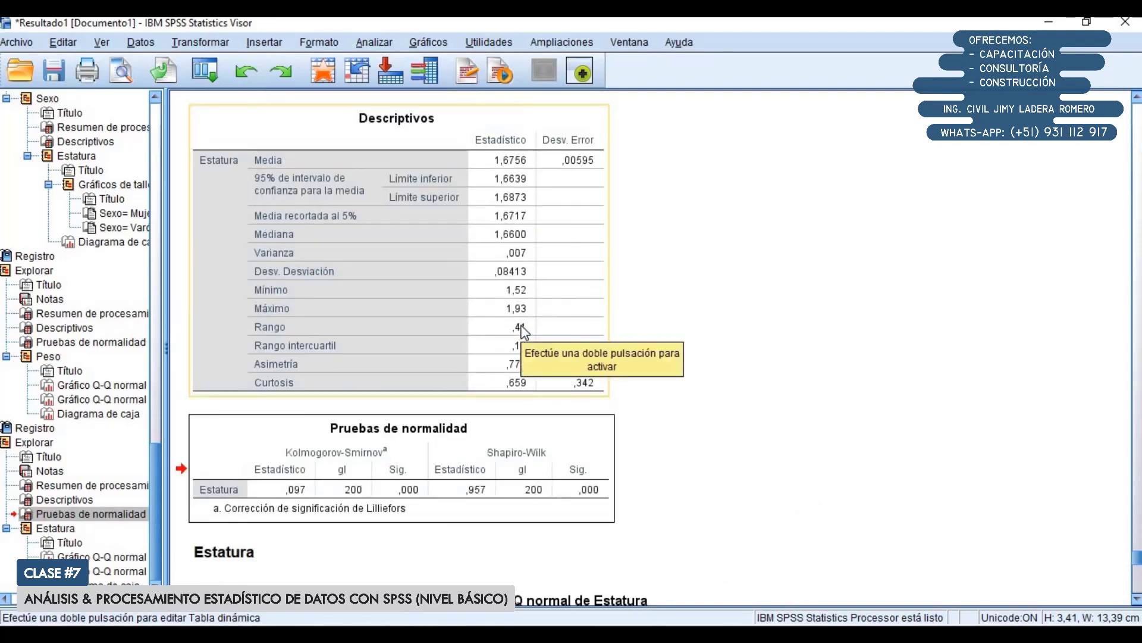